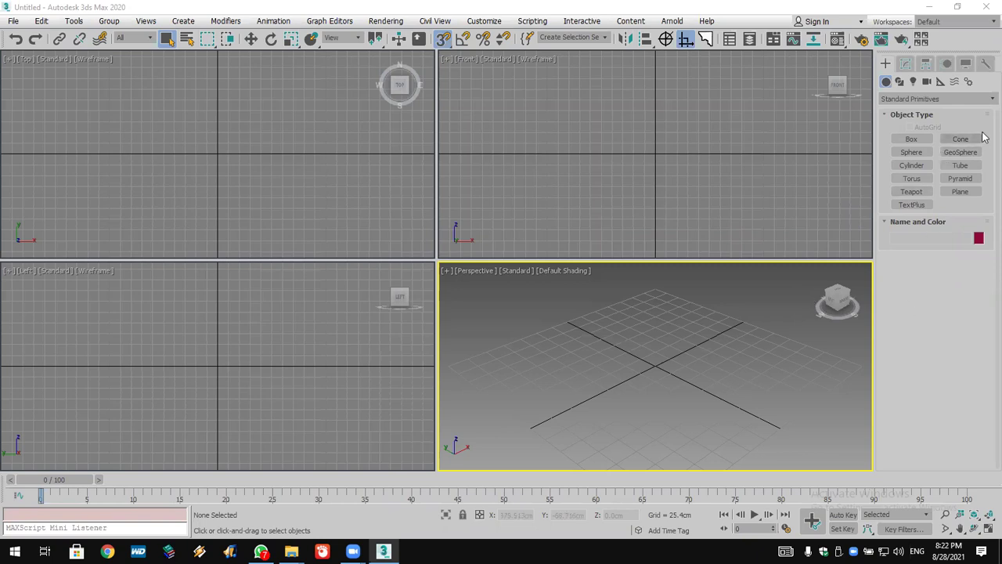
Create a box at the origin with length 10 cm, width 10 cm and height 100 cm using exact entered dimensions.
click(911, 139)
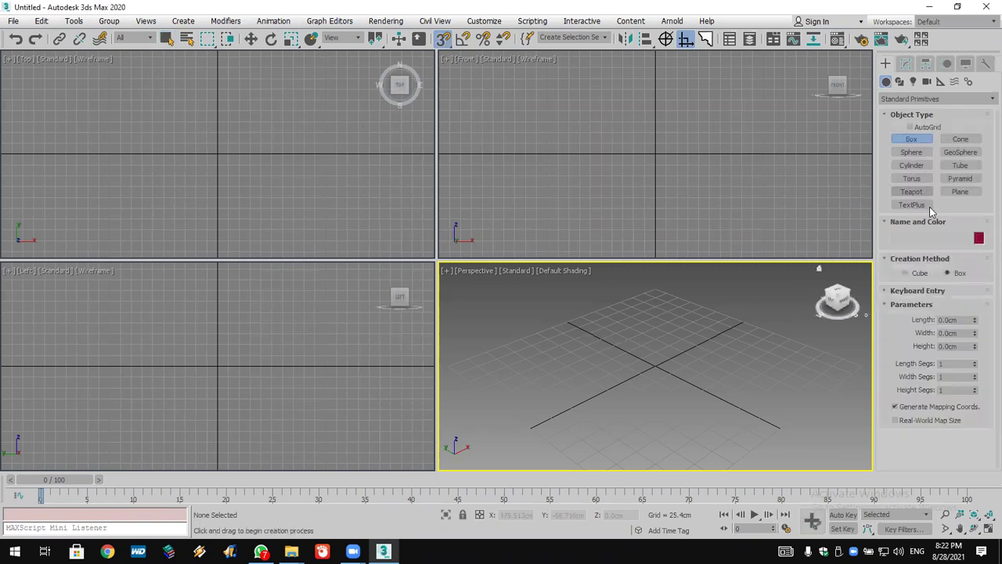
click(920, 293)
click(938, 350)
text(10)
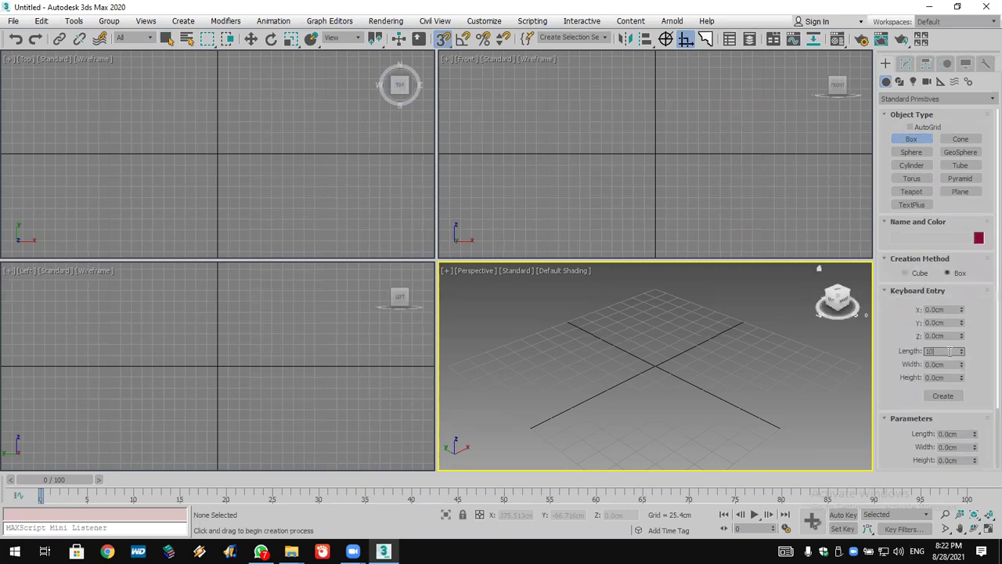
key(Tab)
text(1)
key(Tab)
text(100)
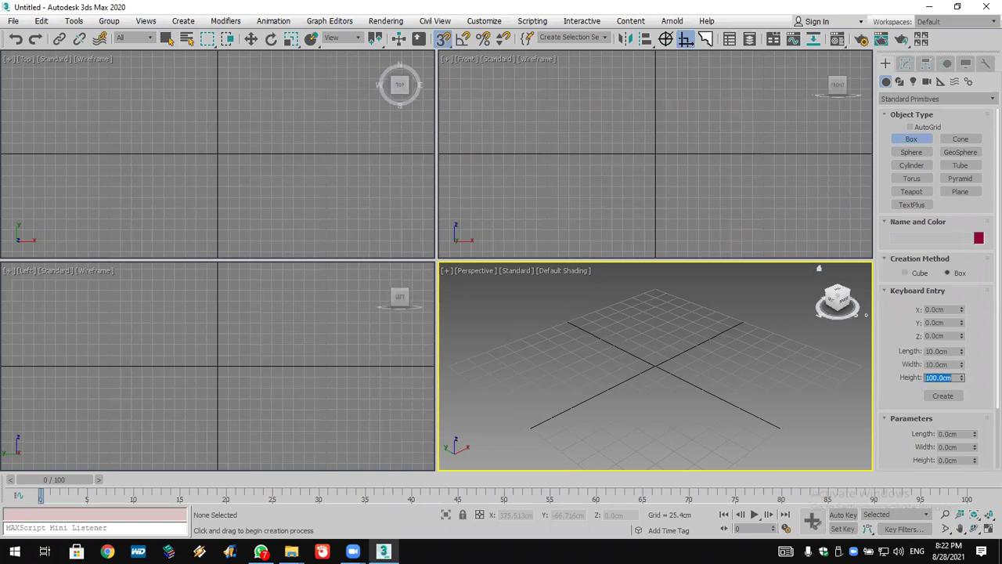
click(942, 396)
middle_drag(727, 349, 733, 383)
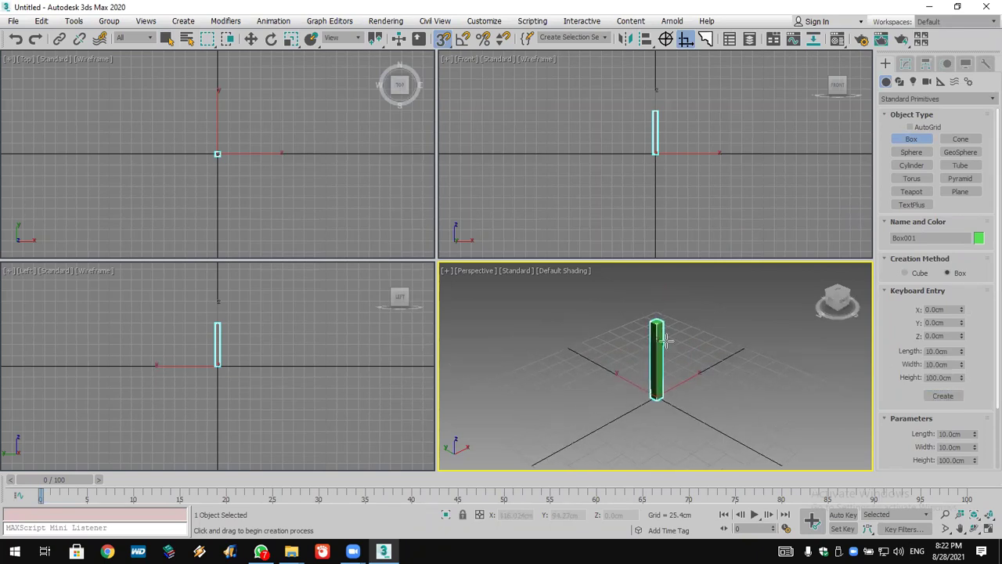
scroll(665, 339, up, 3)
scroll(658, 331, down, 2)
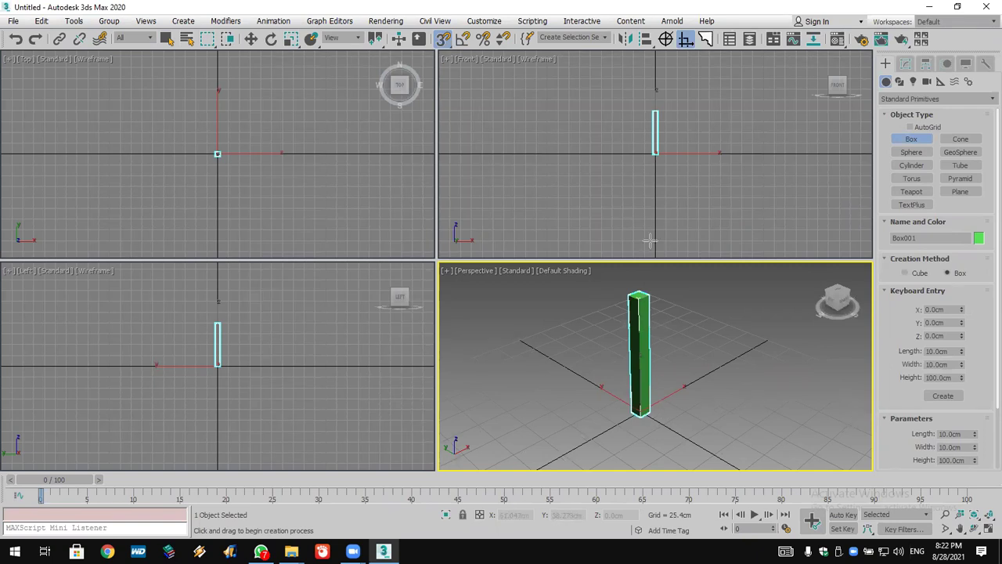
scroll(669, 141, up, 4)
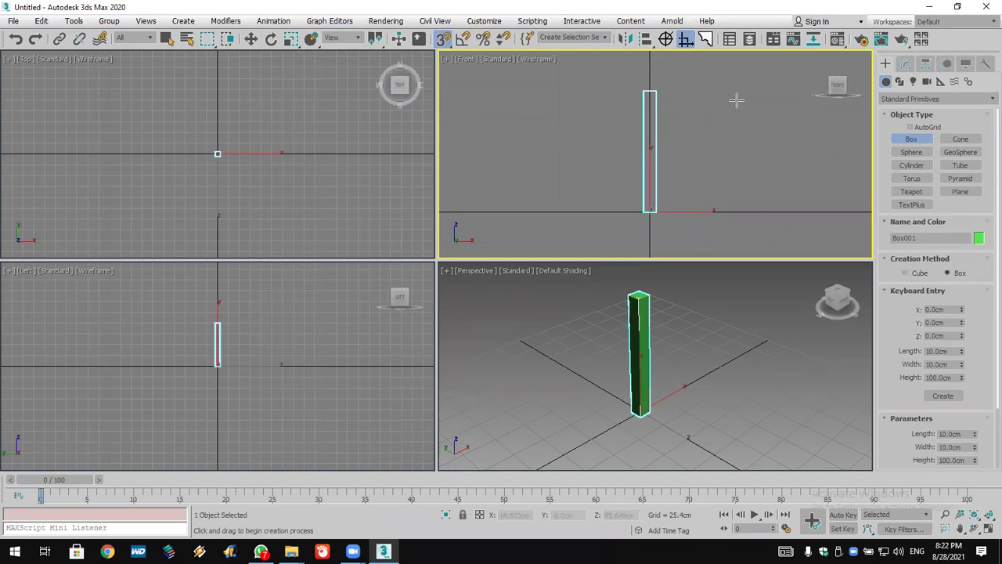
Apply a Bend modifier to the tall box.
click(905, 64)
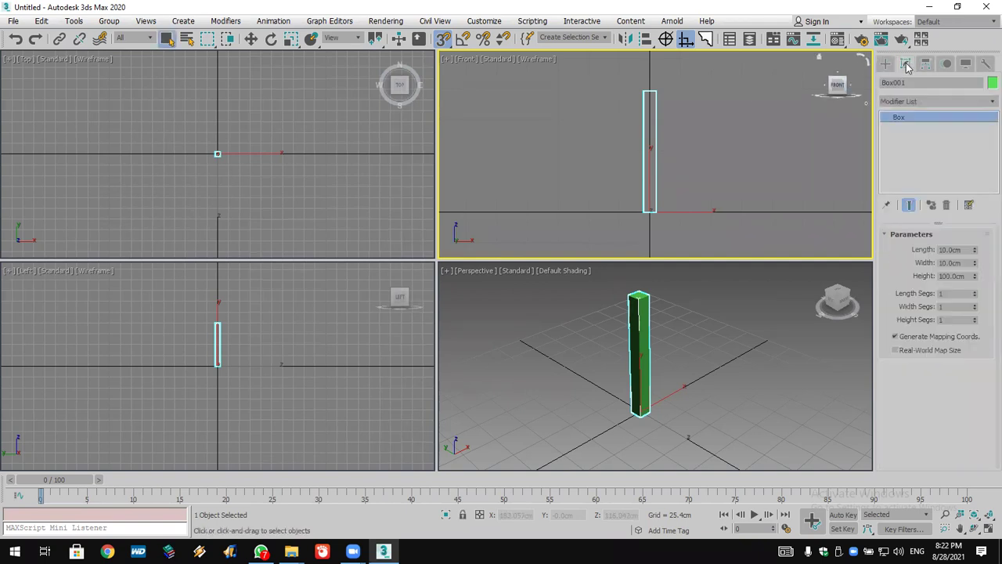
drag(927, 79, 856, 82)
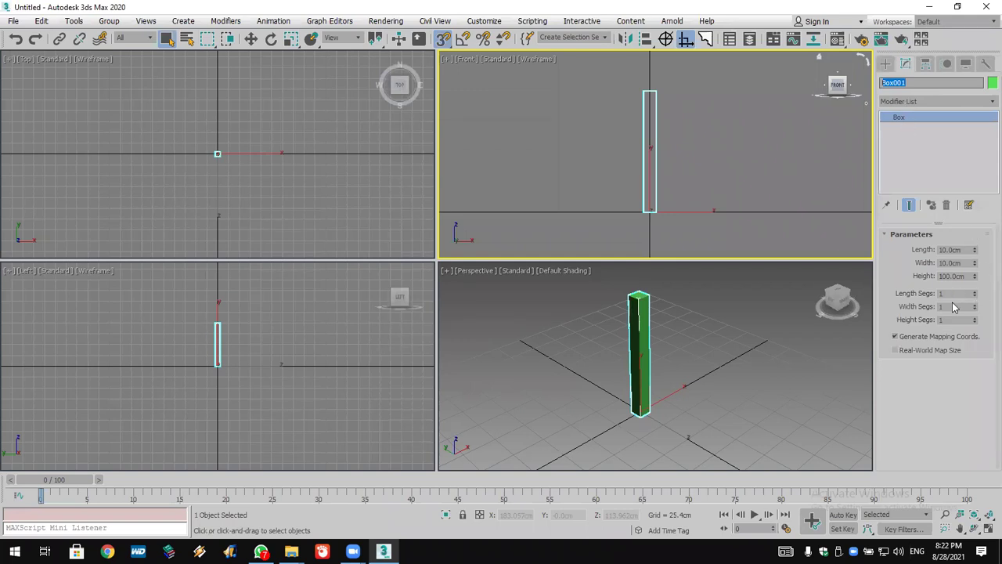
click(943, 115)
click(946, 100)
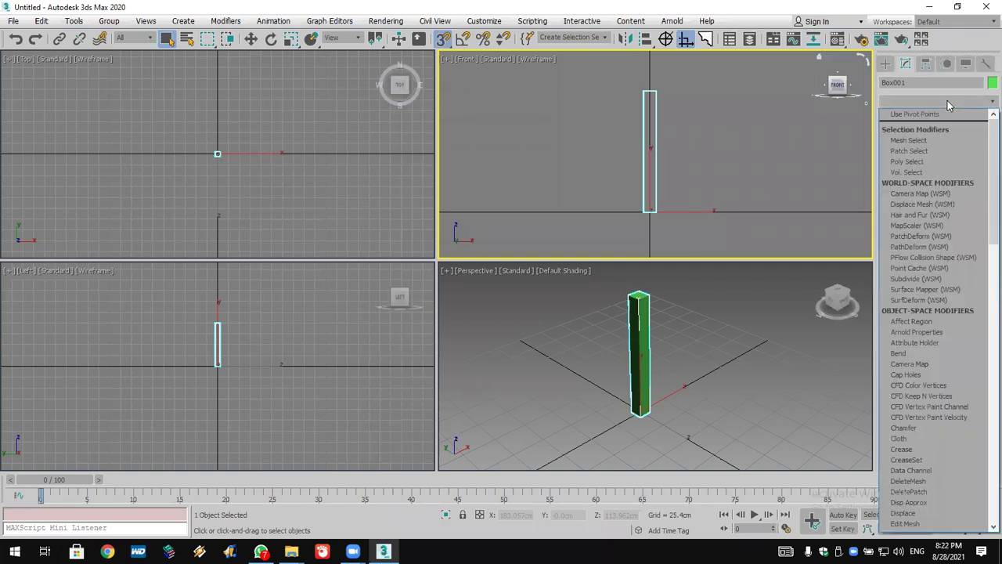
scroll(924, 235, down, 7)
click(922, 114)
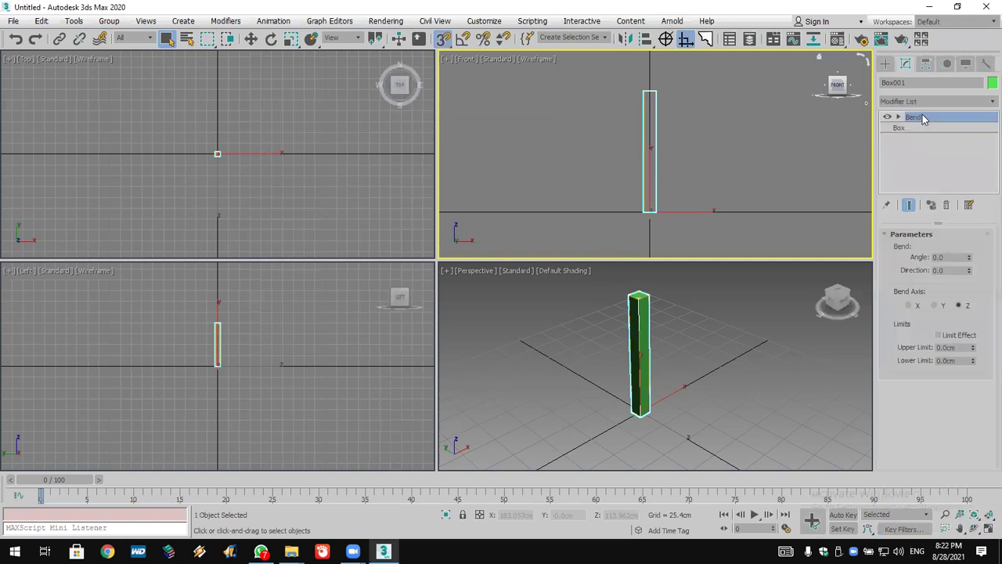
Set the Bend modifier's angle to 30 degrees.
click(951, 257)
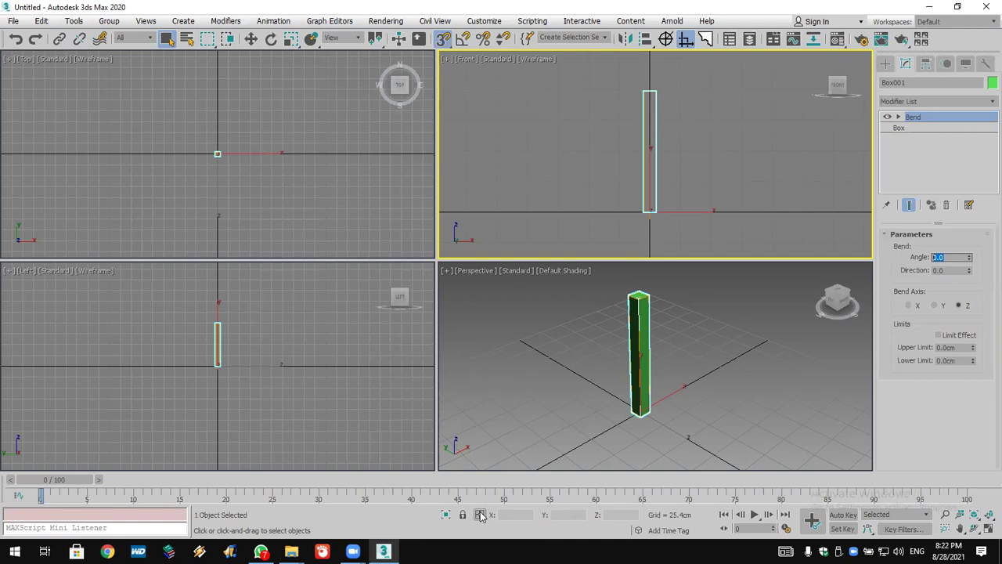
text(30)
key(Return)
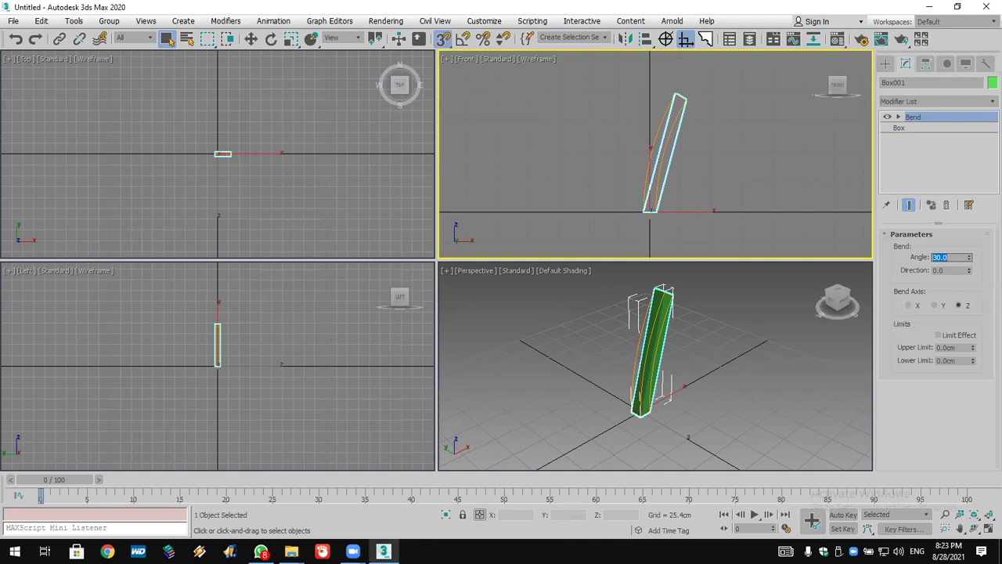
Set the Bend modifier's angle to 180 degrees.
text(180)
key(Return)
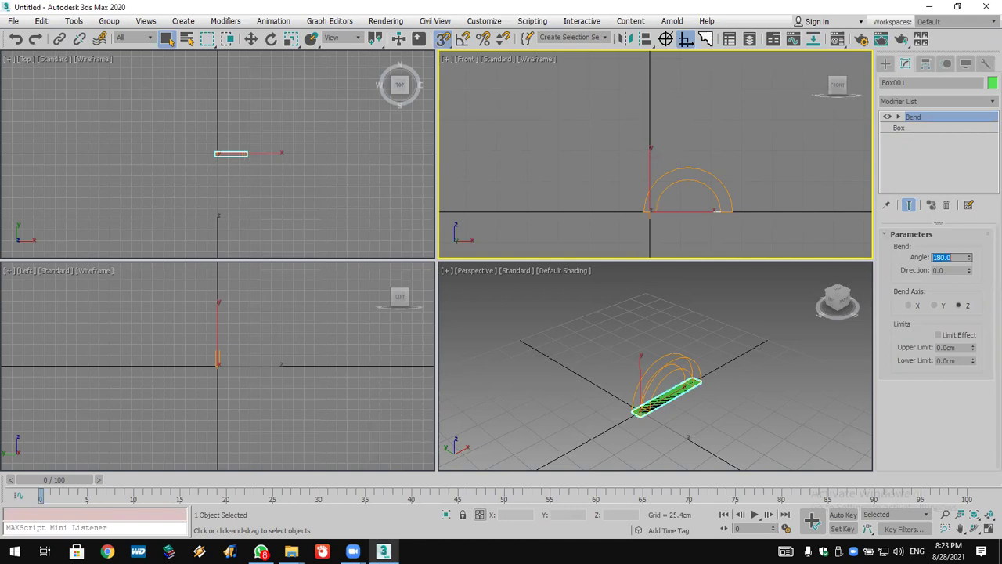
scroll(704, 209, up, 4)
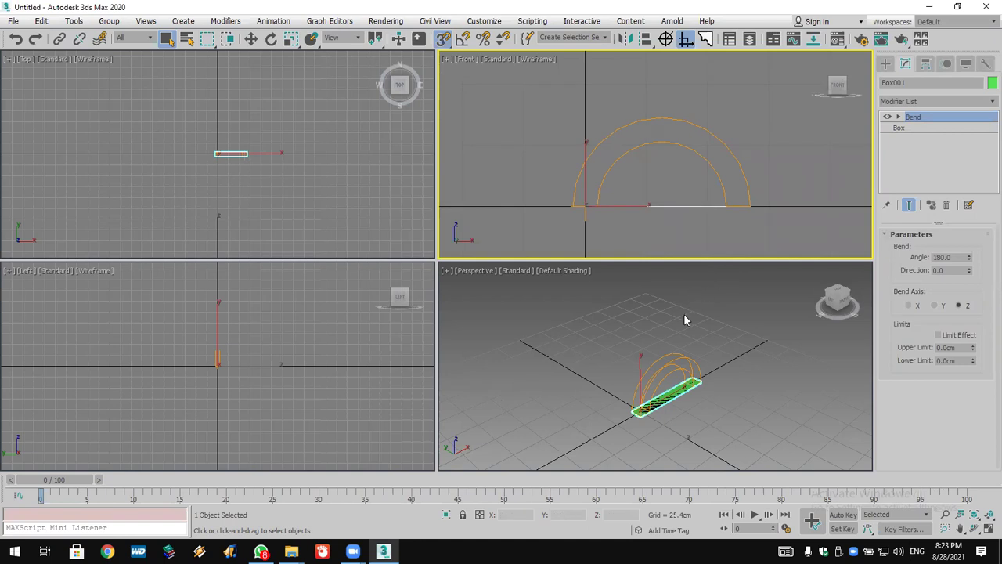
click(685, 399)
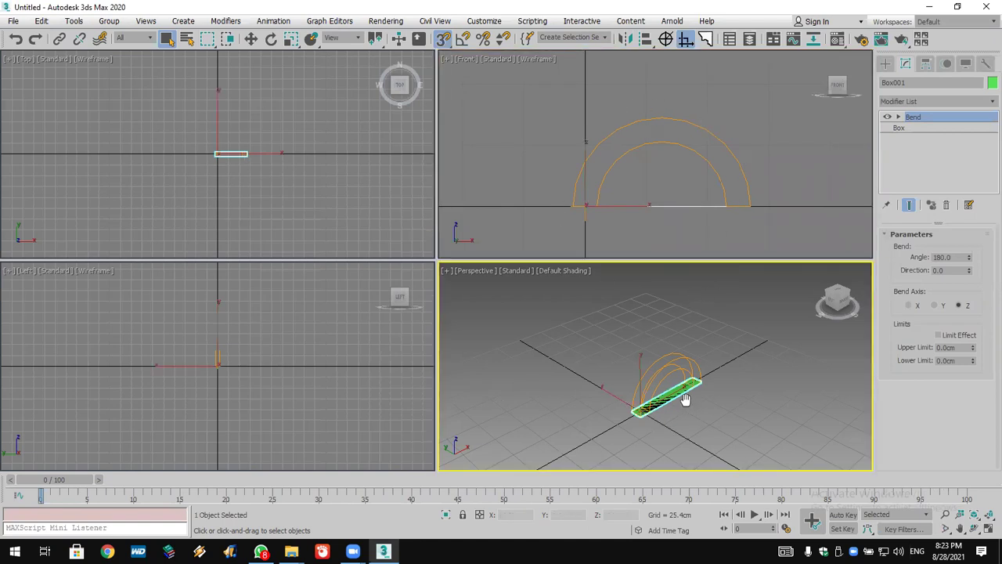
scroll(684, 399, up, 5)
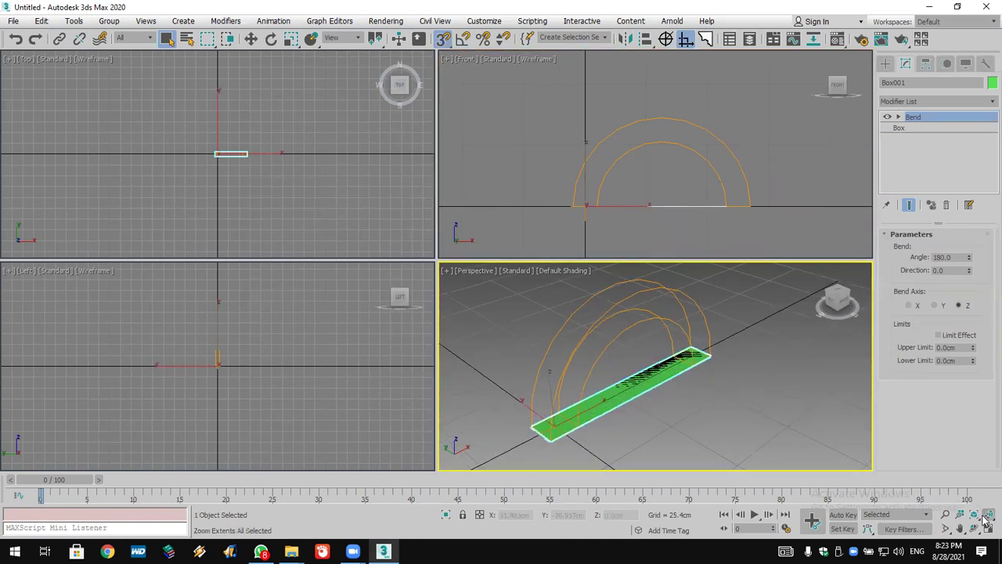
click(987, 519)
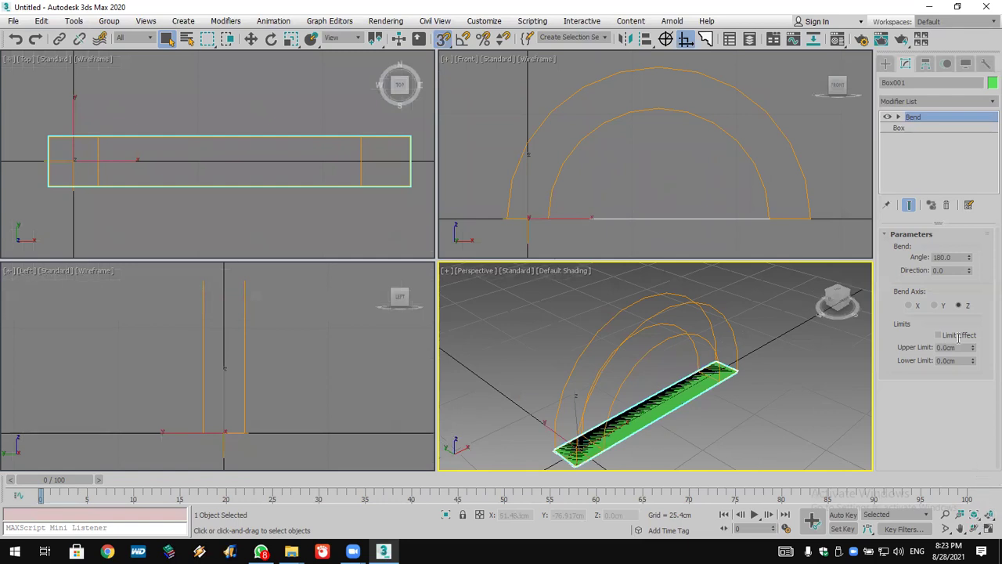
Raise the base box's height segments to 45 so it bends smoothly.
click(917, 128)
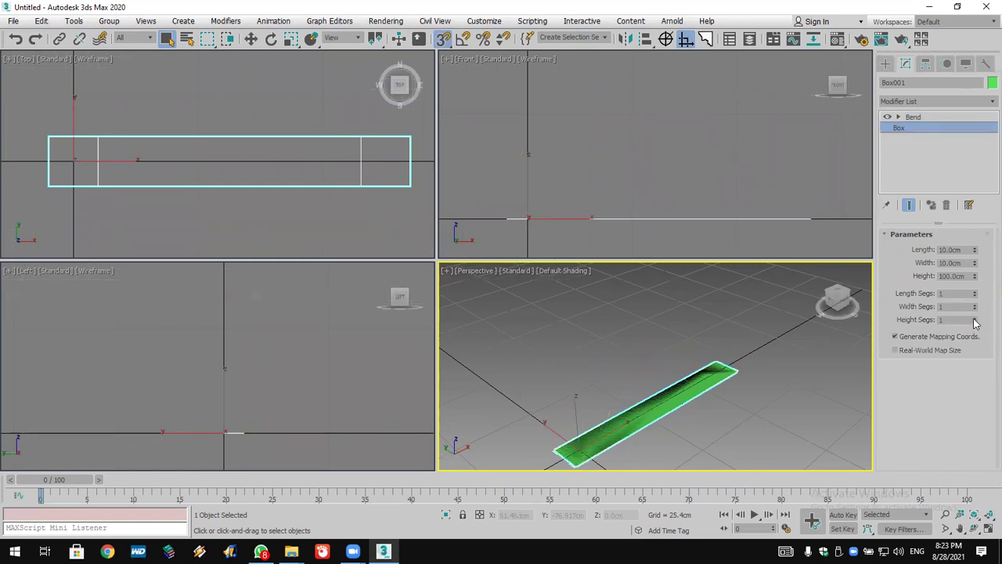
click(975, 317)
click(975, 318)
click(975, 317)
click(974, 318)
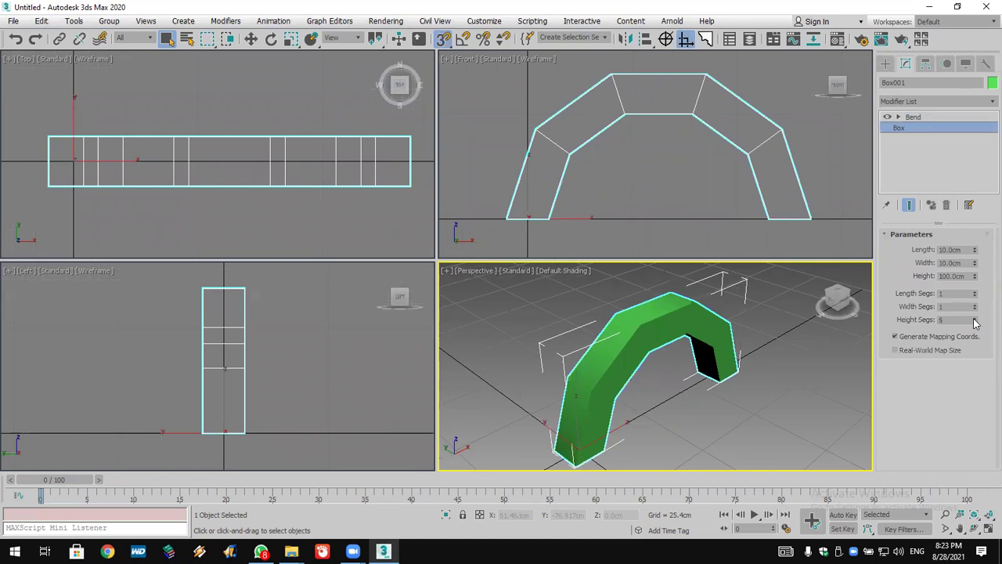
click(974, 318)
click(974, 318)
click(974, 318)
click(975, 318)
click(975, 318)
click(975, 318)
click(974, 318)
click(974, 318)
drag(974, 323, 977, 295)
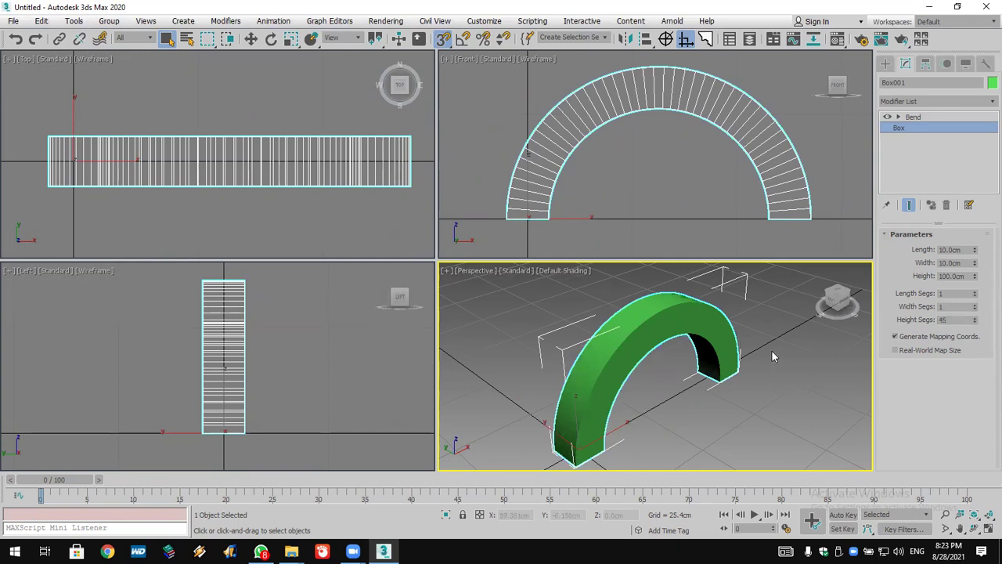
Try a bend direction of about 7.5 on the Bend modifier and reset the direction to 0.
click(920, 117)
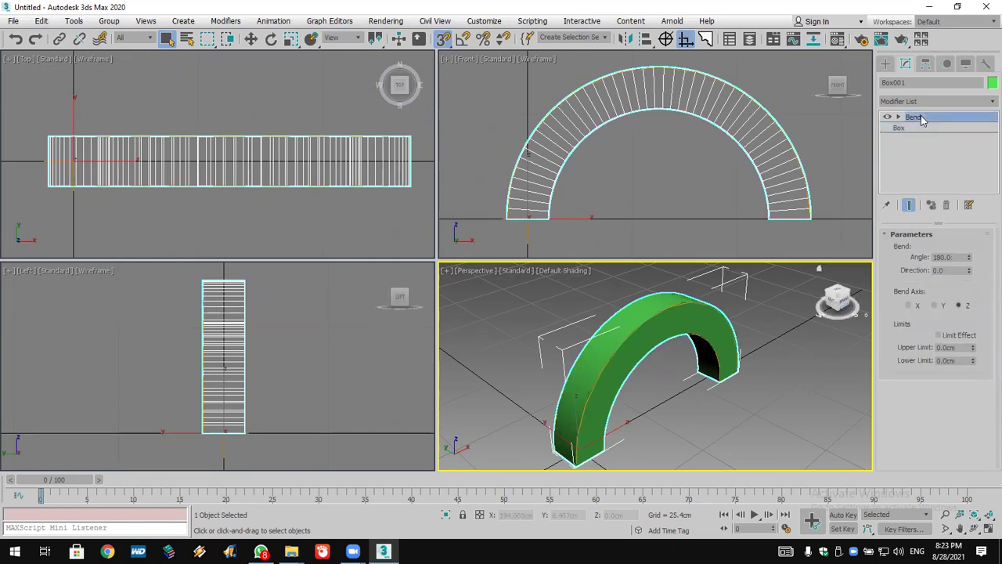
click(955, 257)
key(Tab)
scroll(260, 181, down, 3)
scroll(259, 184, down, 2)
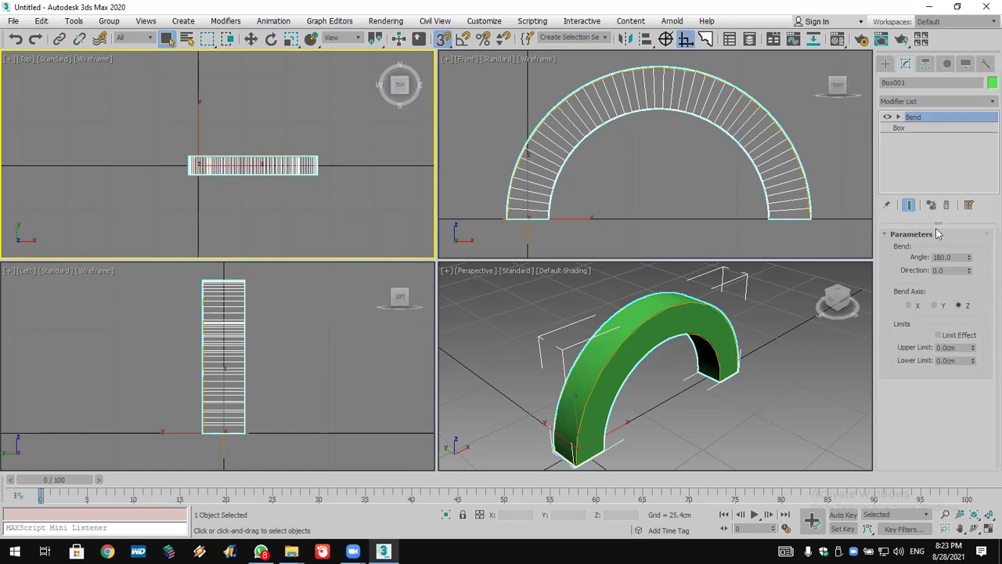
mouse_move(971, 272)
mouse_down()
mouse_move(967, 257)
mouse_move(967, 324)
mouse_move(965, 222)
mouse_move(982, 372)
mouse_move(985, 274)
mouse_up()
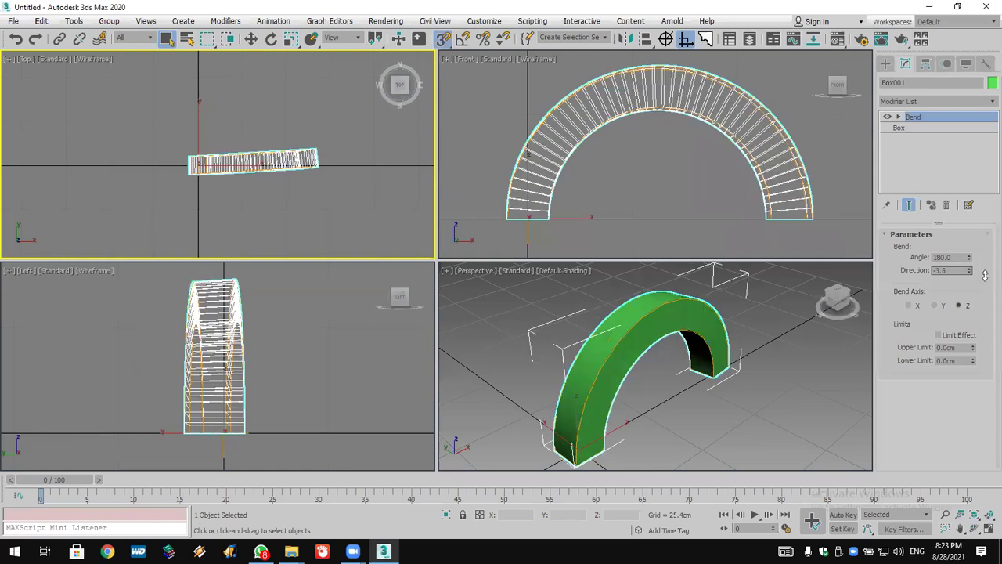
right_click(985, 270)
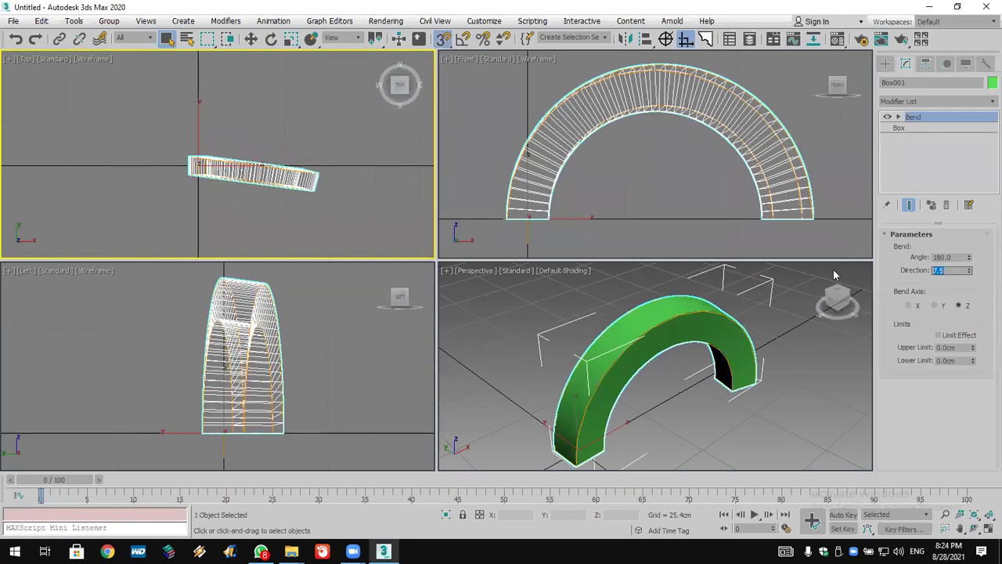
key(Return)
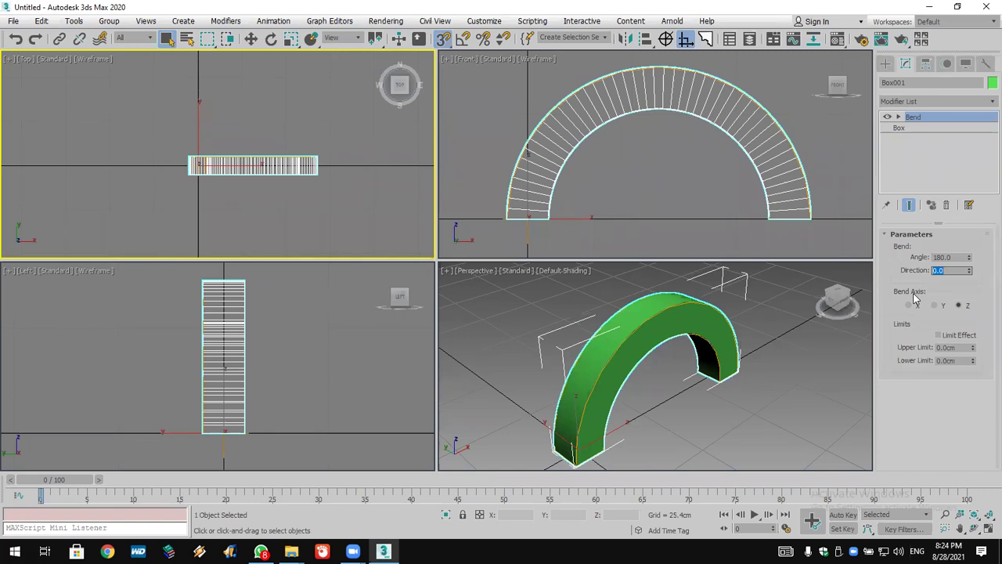
Swing the arch's bend direction to about -828 and set it back to 0.
drag(969, 271, 749, 122)
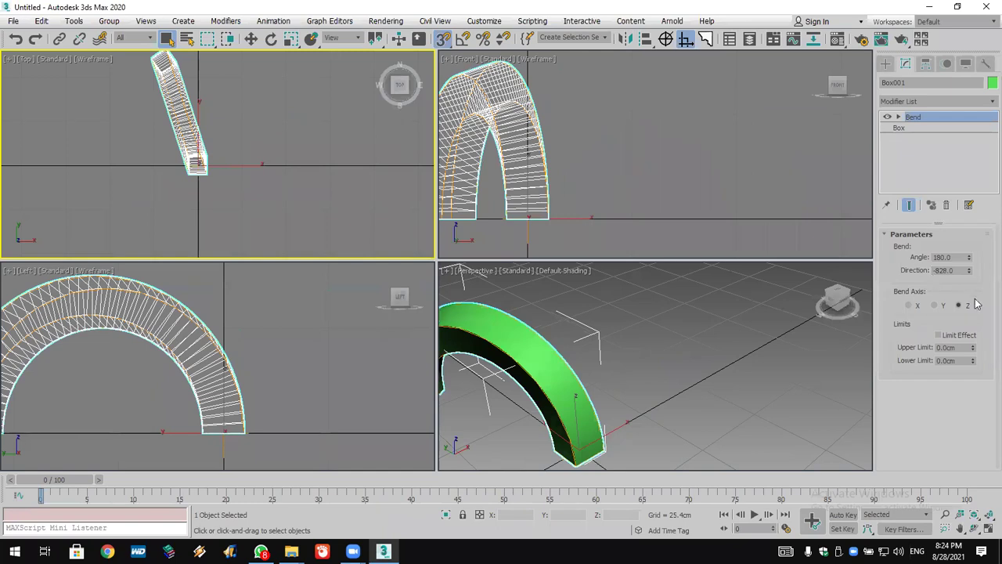
double_click(949, 269)
text(0)
key(Return)
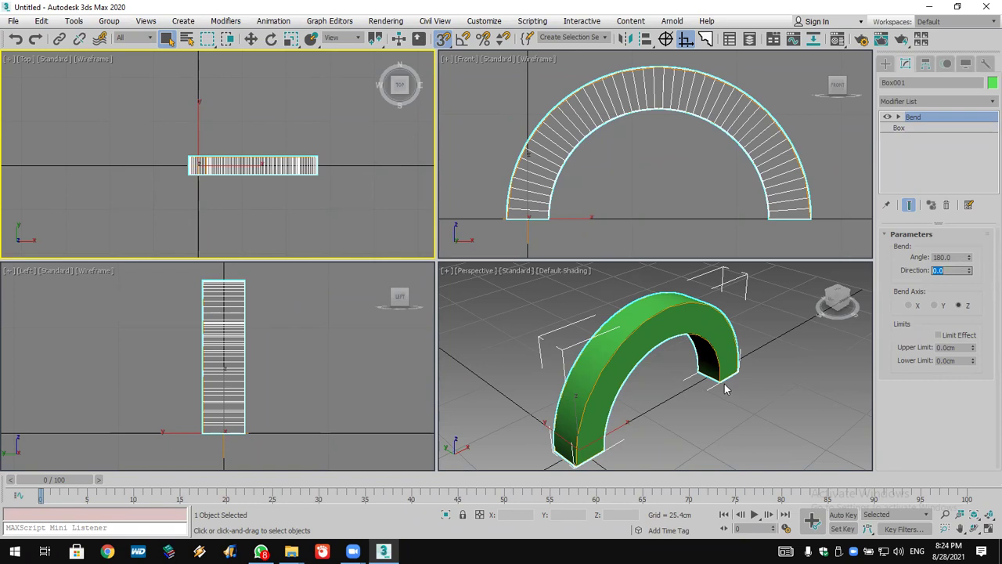
Set the Bend's upper limit to 50 cm and enable Limit Effect so only part of the box bends.
scroll(592, 157, down, 4)
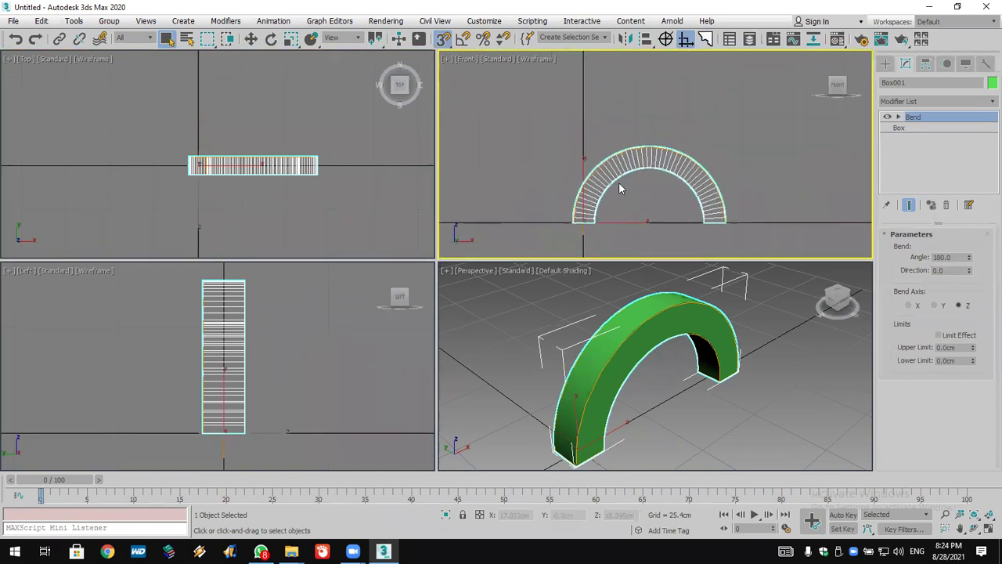
scroll(622, 163, up, 5)
scroll(622, 163, down, 3)
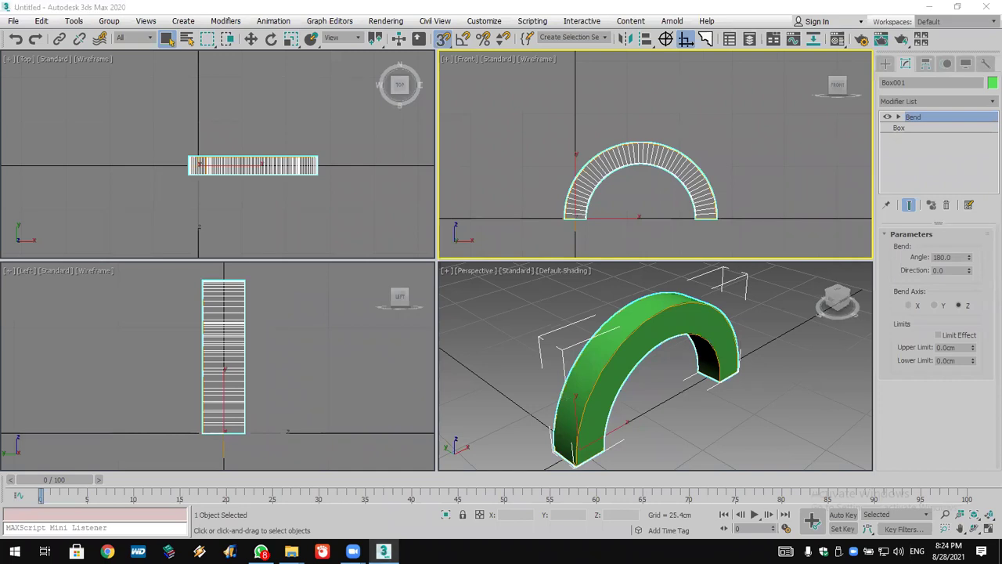
click(501, 6)
drag(962, 361, 909, 367)
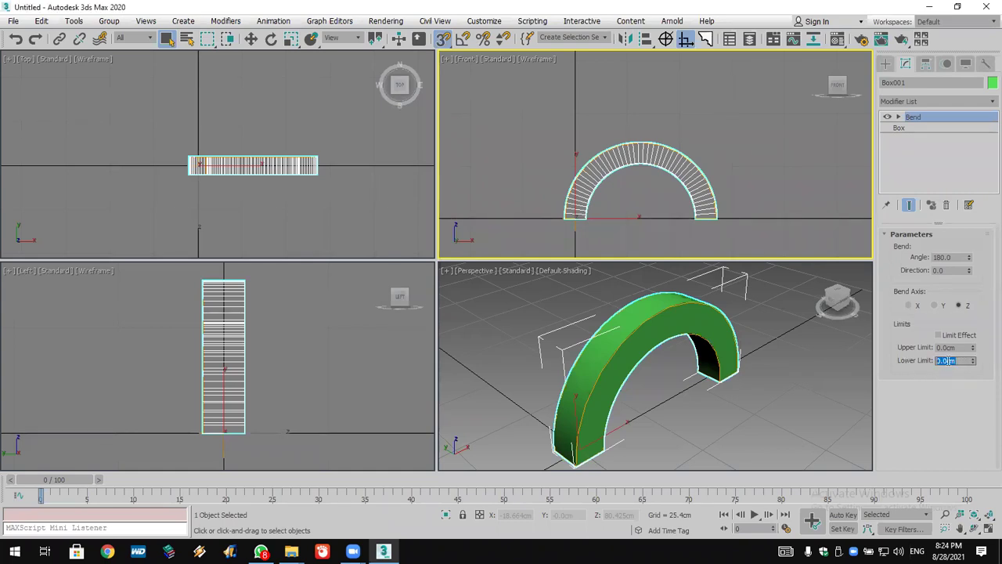
drag(963, 346, 900, 354)
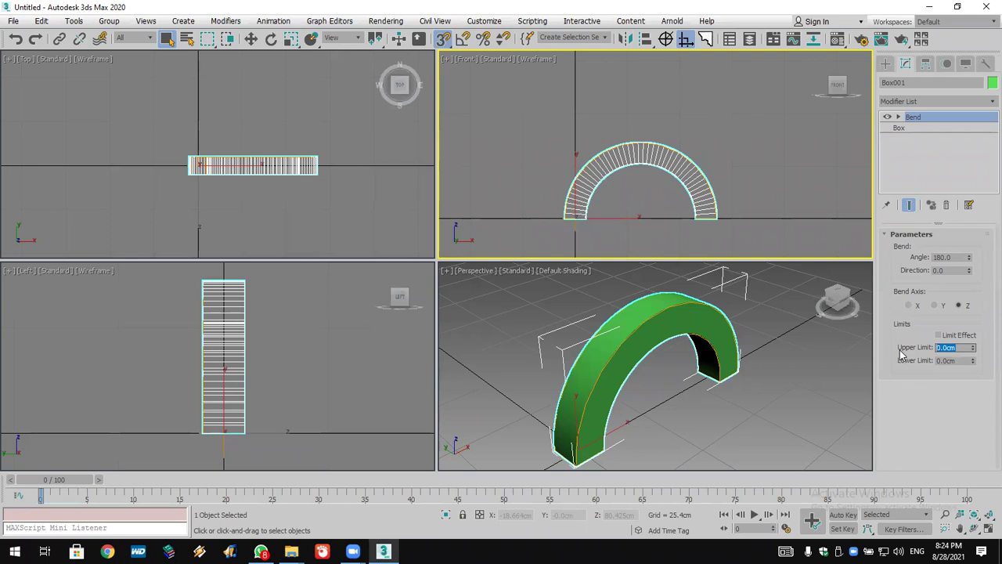
text(5)
click(943, 336)
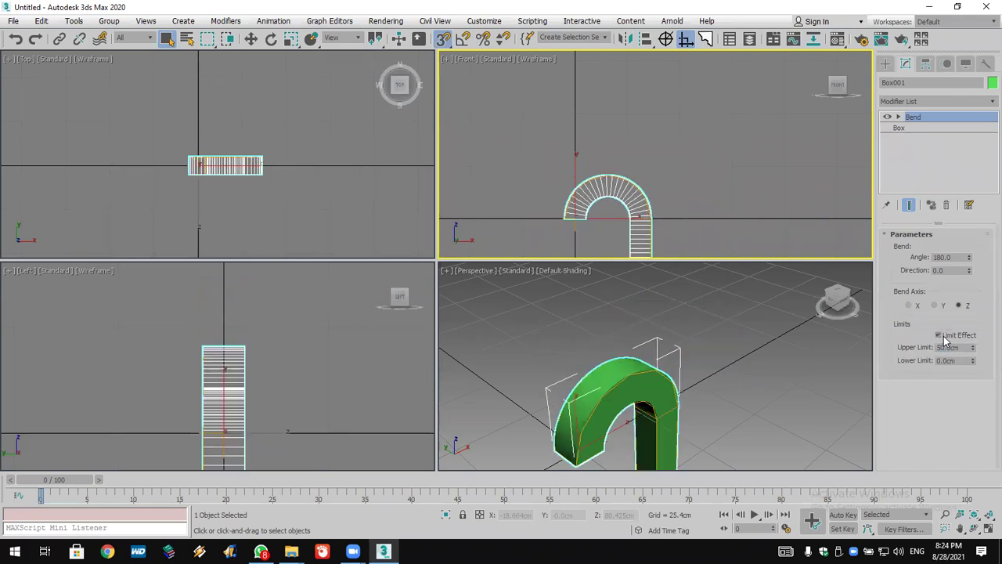
middle_drag(668, 195, 725, 103)
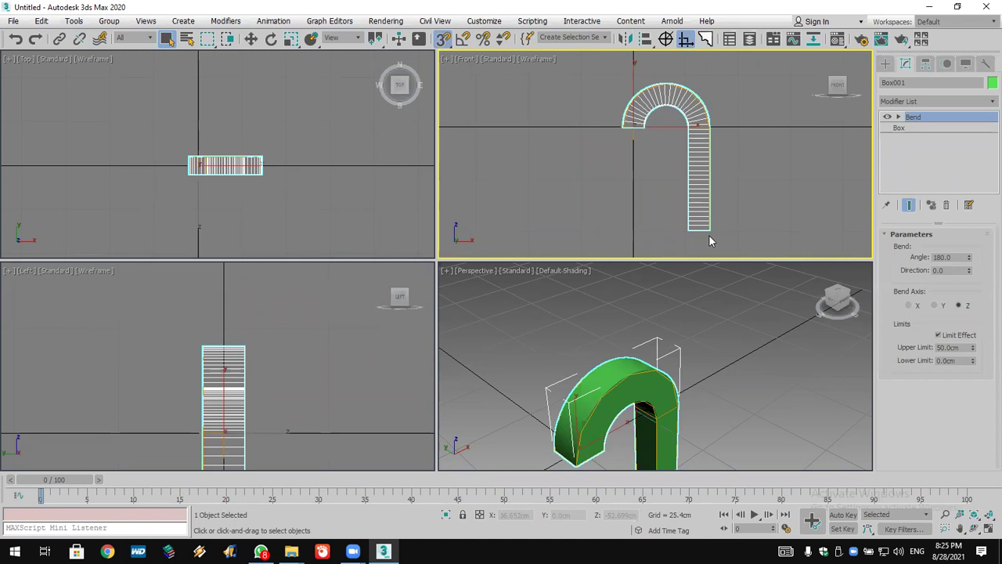
middle_drag(711, 210, 701, 208)
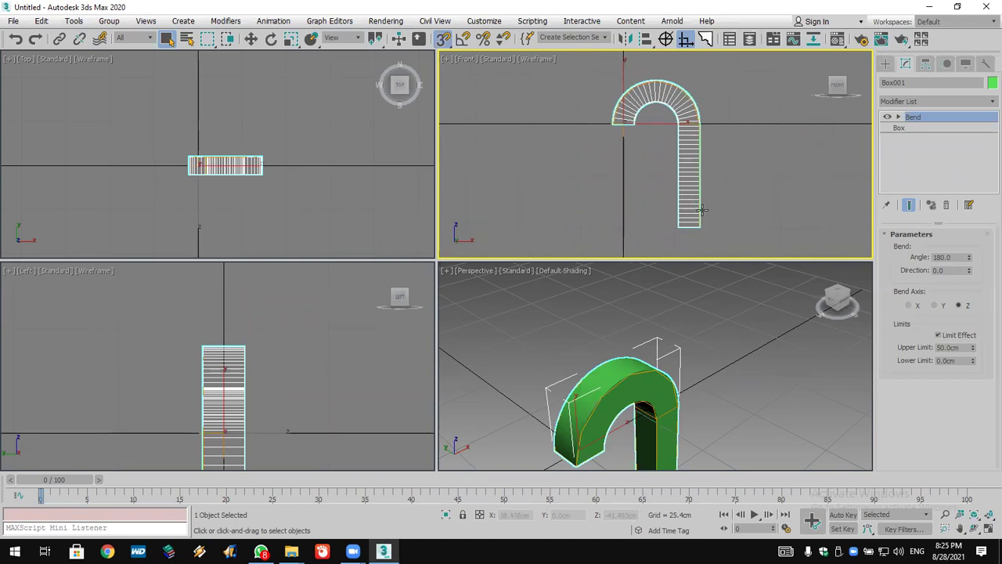
Disable Limit Effect on the Bend modifier and set its upper limit to 0.
click(950, 334)
click(948, 360)
click(963, 349)
text(0)
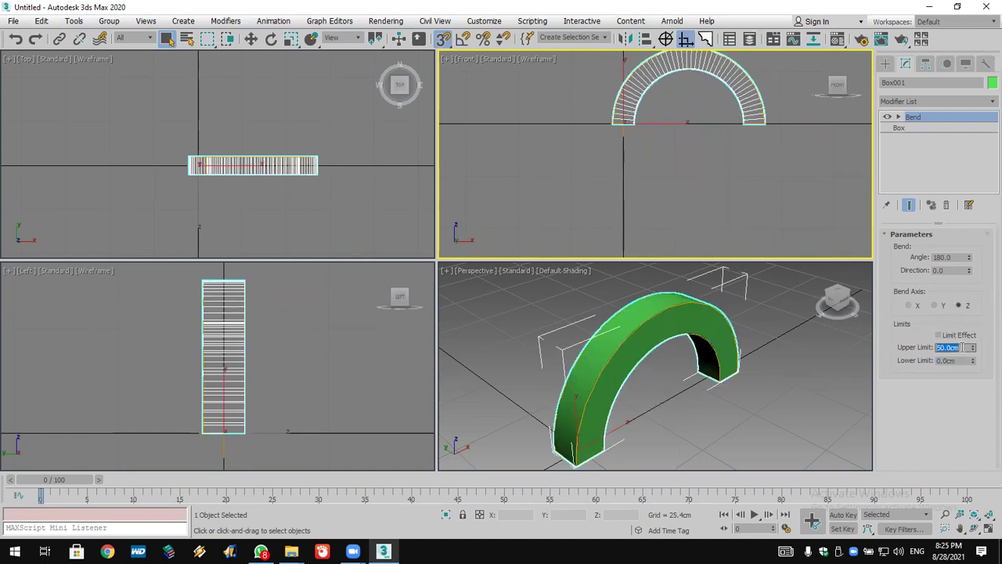
Set the Bend's upper limit to 50 cm and enable Limit Effect on the 180-degree arch.
key(Return)
middle_drag(575, 135, 554, 214)
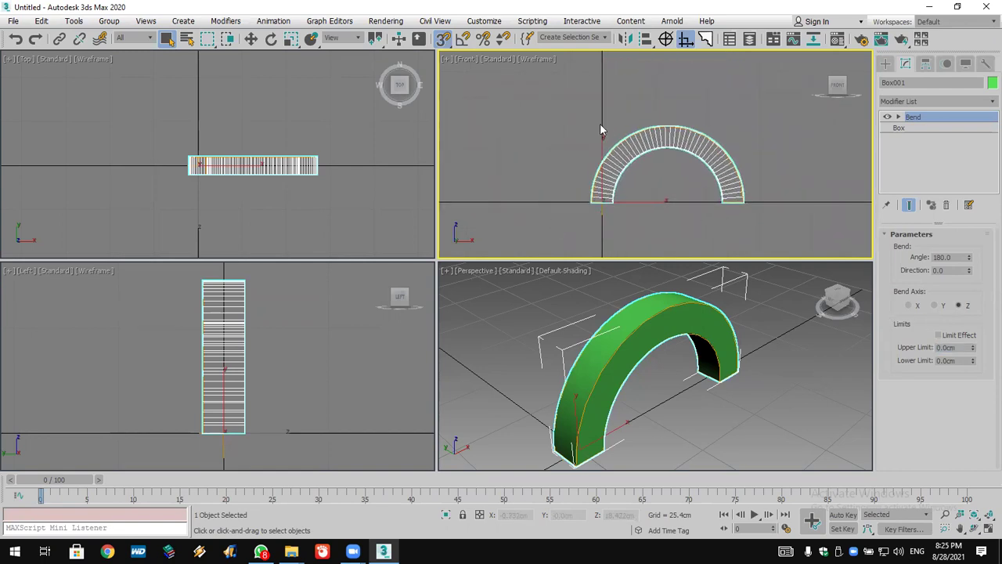
click(935, 120)
click(956, 361)
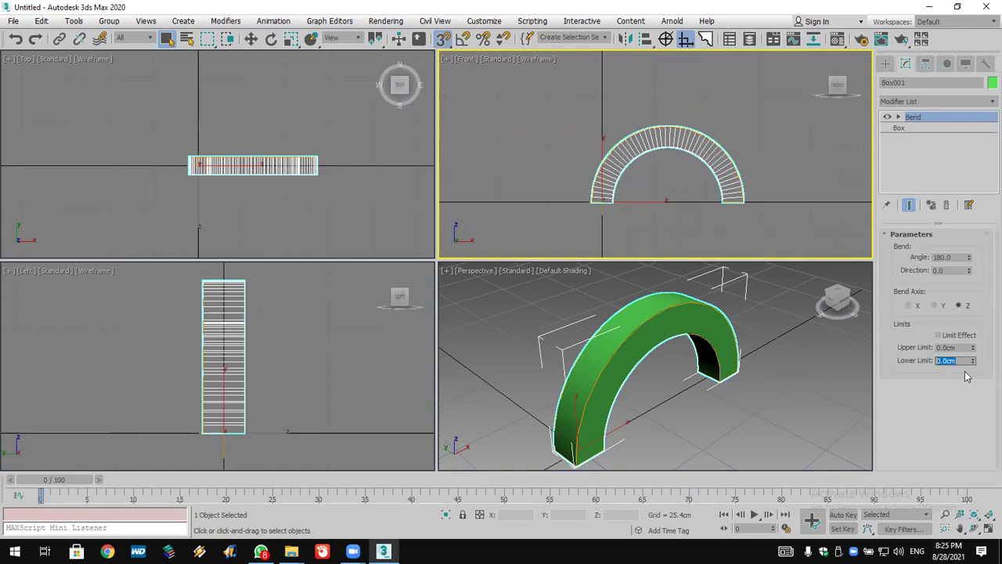
click(956, 347)
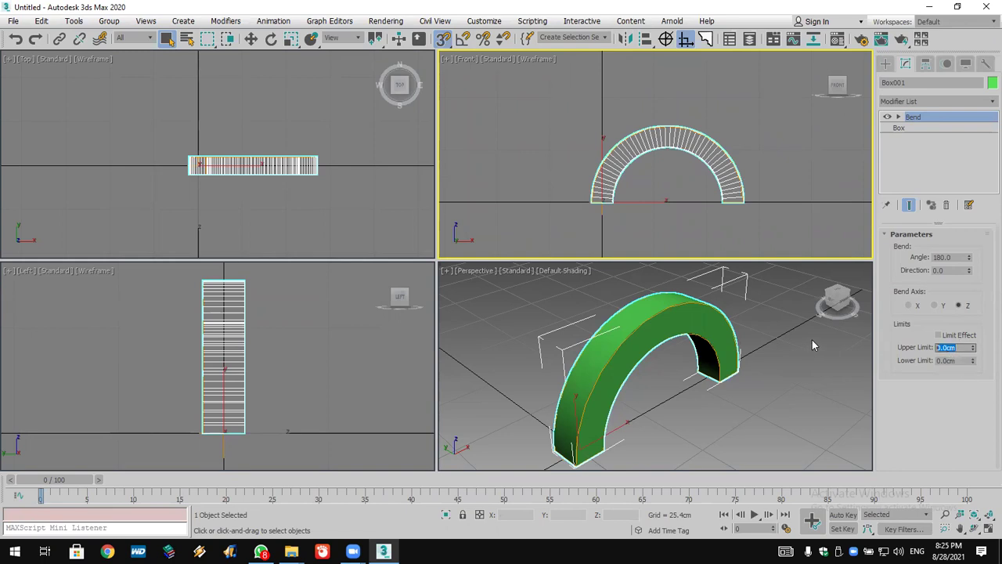
text(50)
key(Return)
click(939, 335)
middle_drag(823, 336, 696, 317)
middle_drag(700, 214, 690, 124)
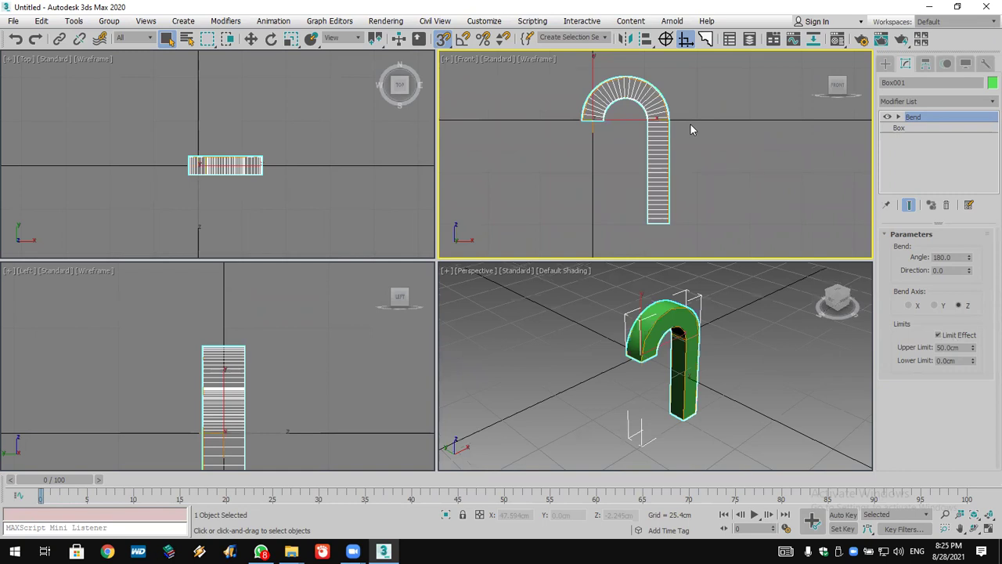
Try a lower limit of 30 on the Bend, return it to 0 and disable Limit Effect.
drag(962, 358, 891, 365)
text(30)
key(Return)
text(-)
text(0)
key(Return)
text(3432)
key(Return)
click(959, 337)
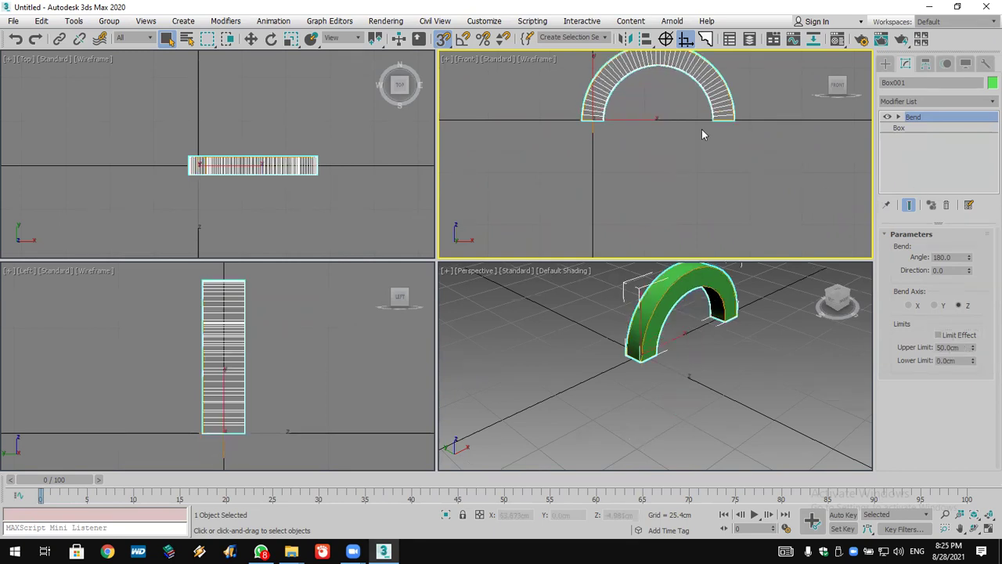
middle_drag(701, 129, 706, 187)
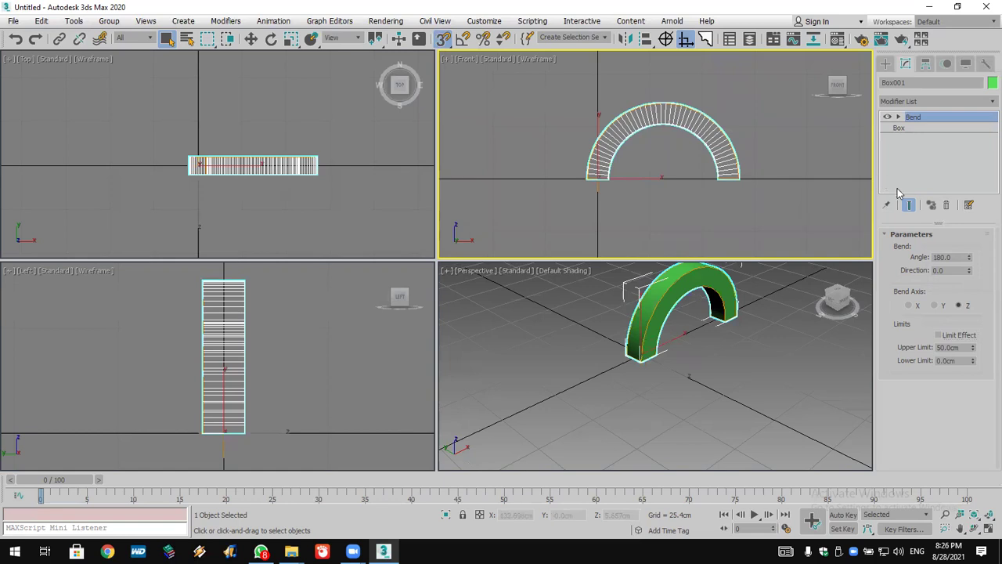
Remove the Bend modifier from the box.
click(946, 204)
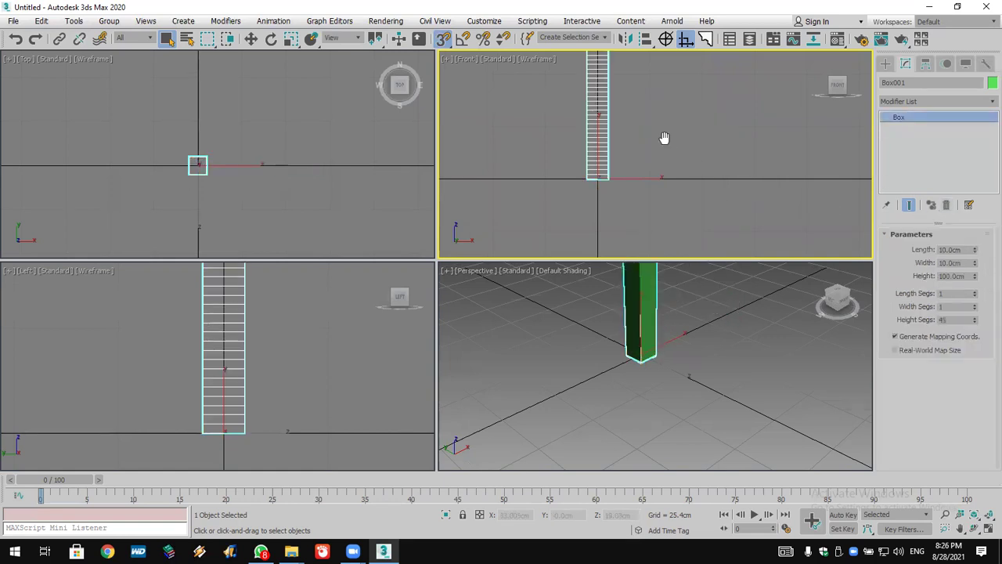
scroll(689, 168, up, 2)
middle_drag(708, 325, 706, 383)
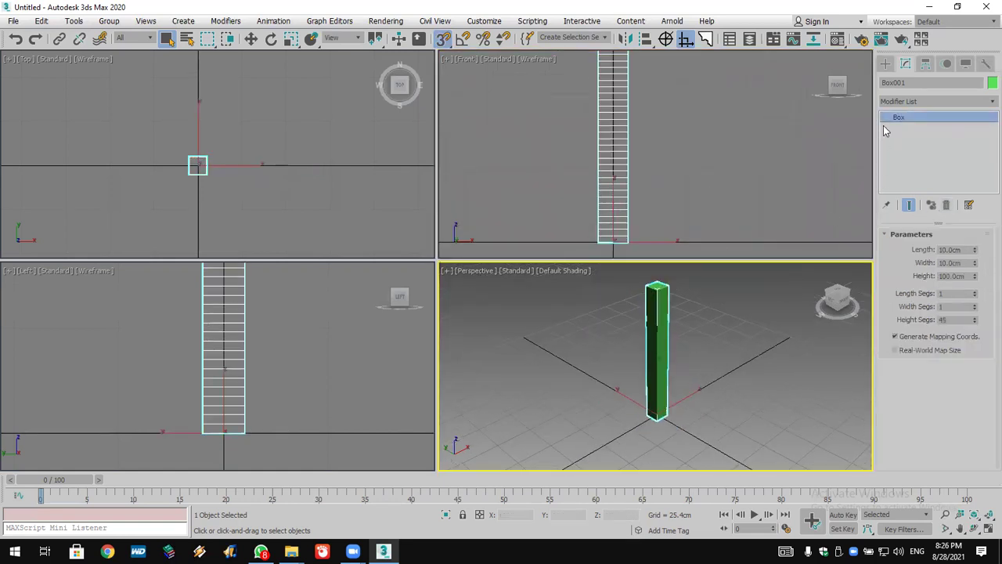
Move only the box's pivot to an absolute Z of 30 cm and finish pivot editing.
click(925, 64)
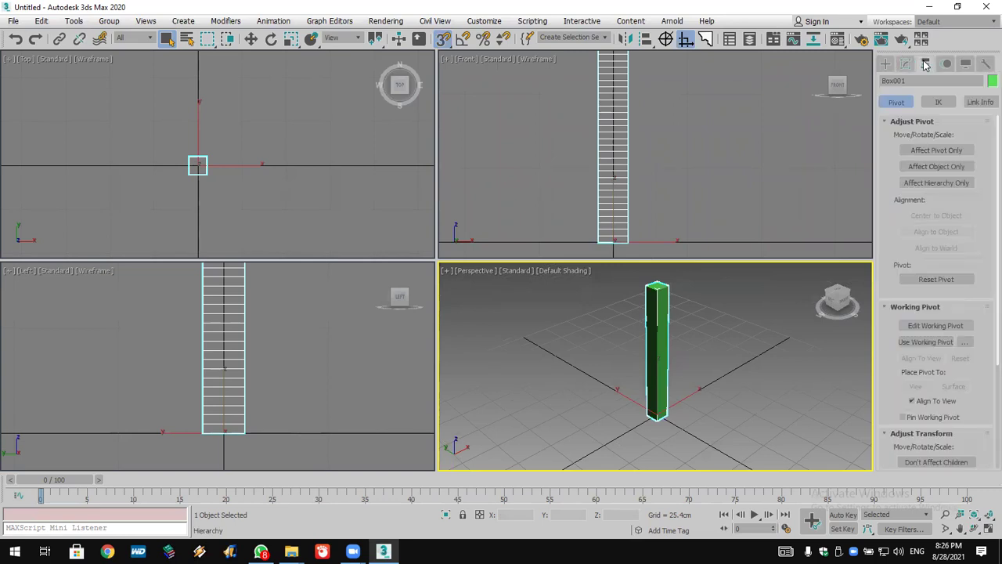
click(933, 151)
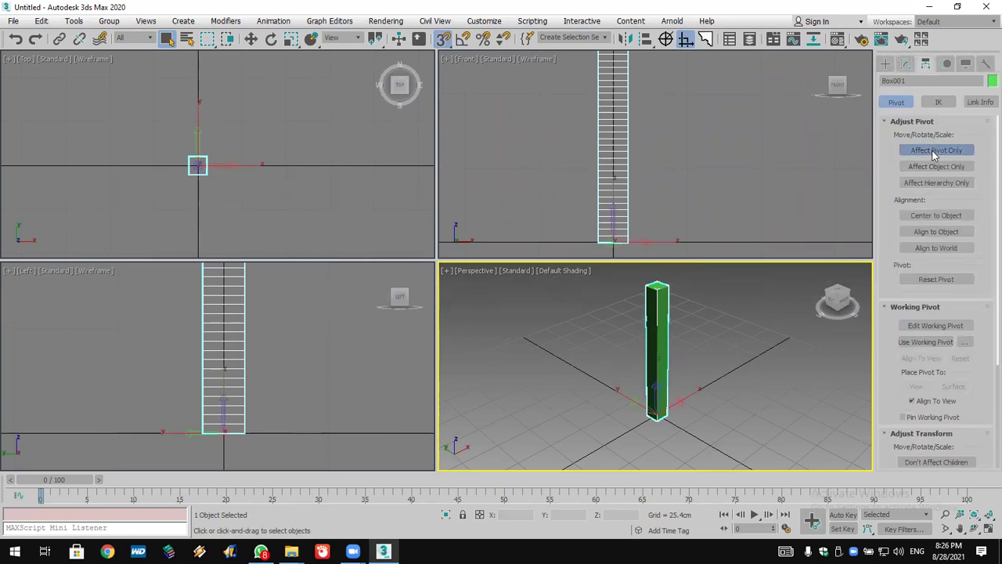
right_click(255, 40)
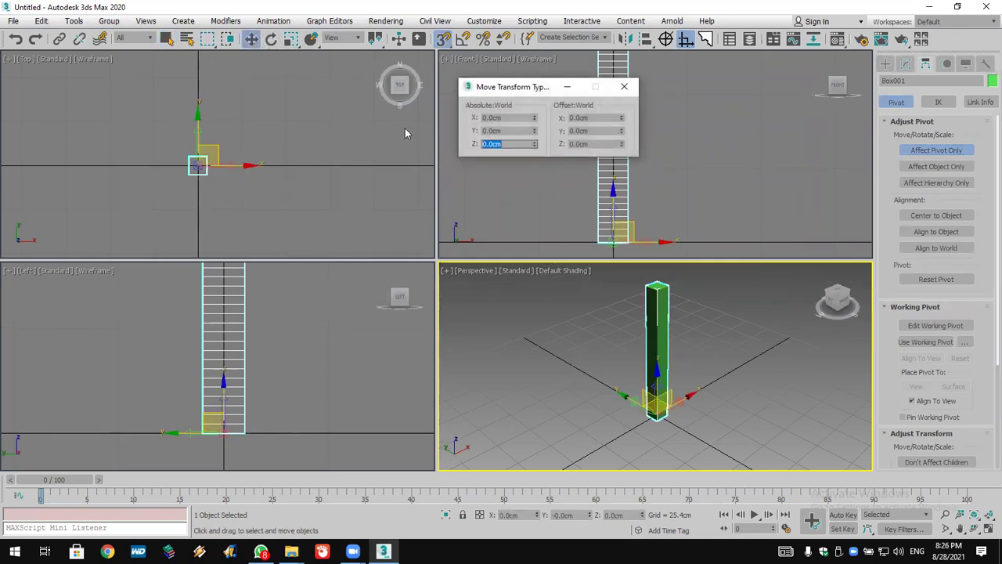
text(30)
key(Return)
click(624, 86)
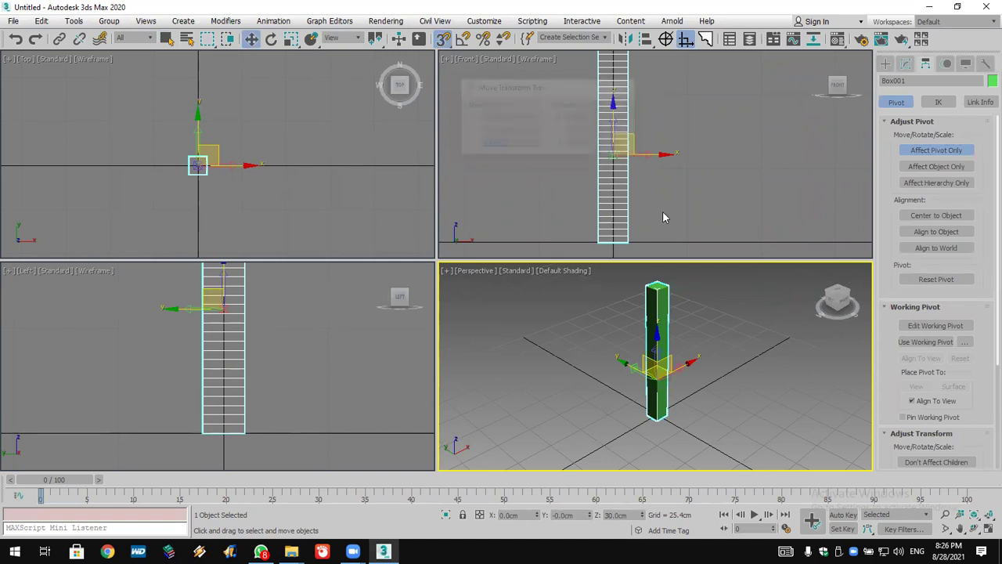
click(928, 150)
Add a Bend modifier to the box with the raised pivot and set its angle to 90.
click(906, 66)
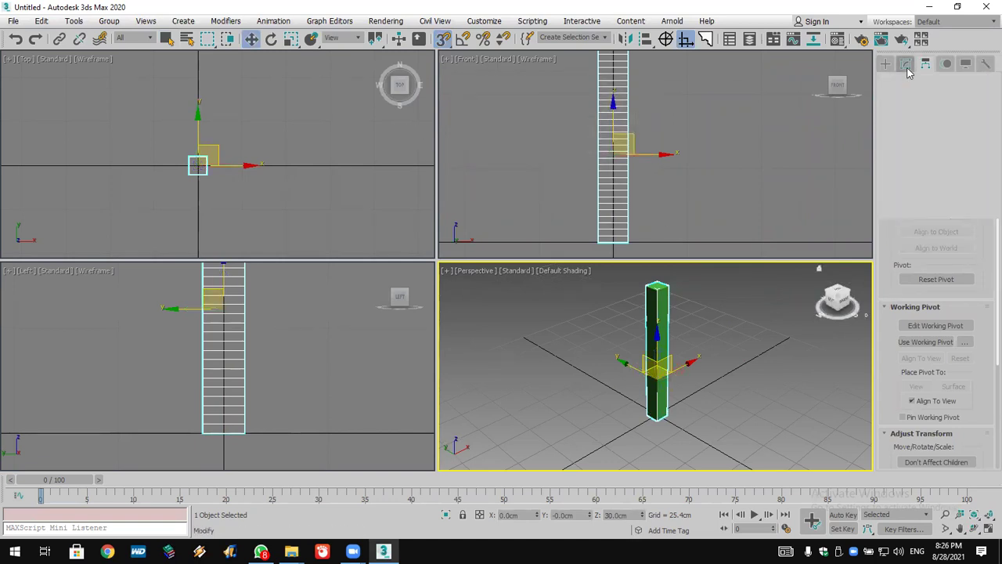
click(918, 102)
key(b)
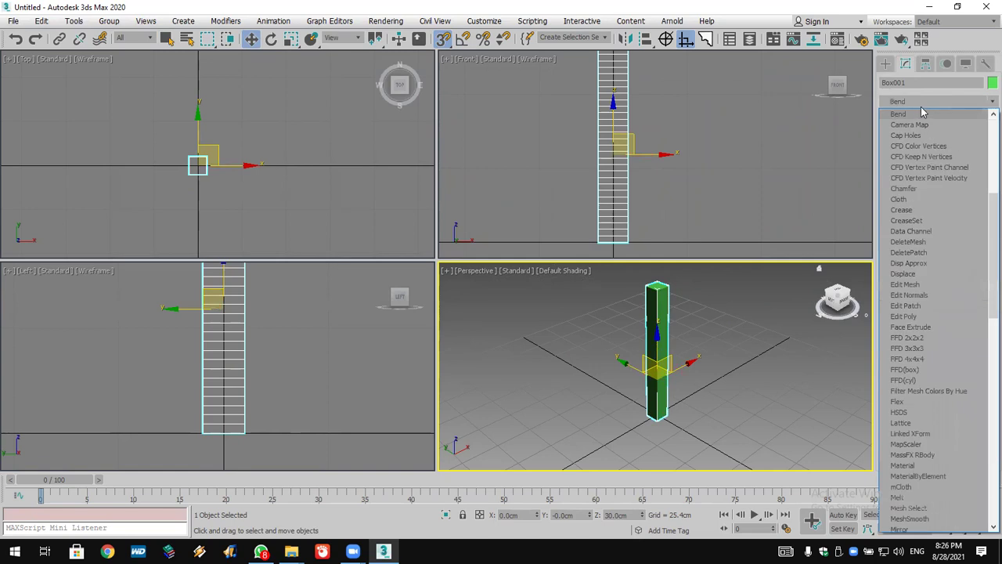
click(922, 113)
double_click(951, 257)
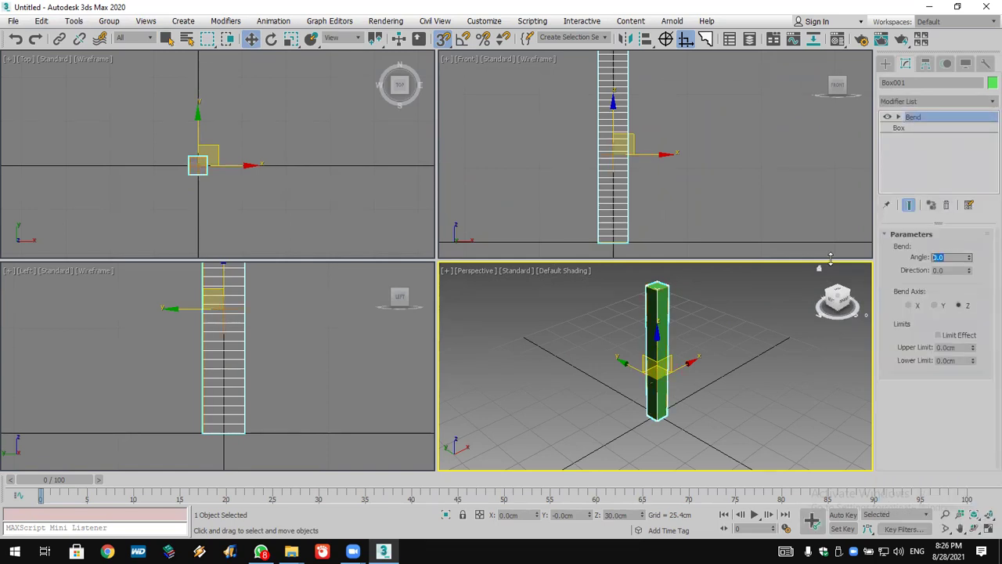
text(90)
key(Return)
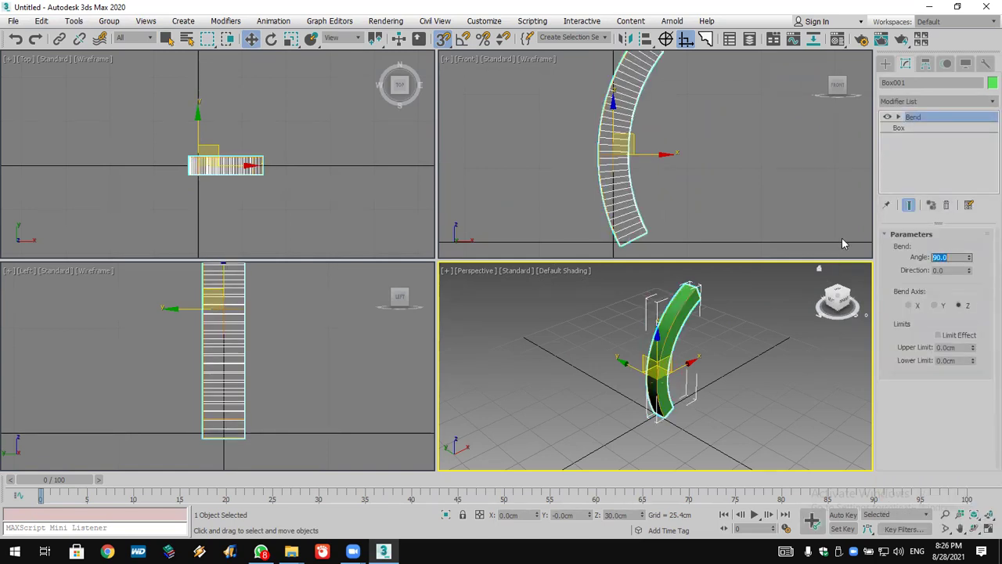
Set the Bend's upper limit to 40 cm and enable Limit Effect above the raised pivot.
double_click(957, 361)
double_click(959, 348)
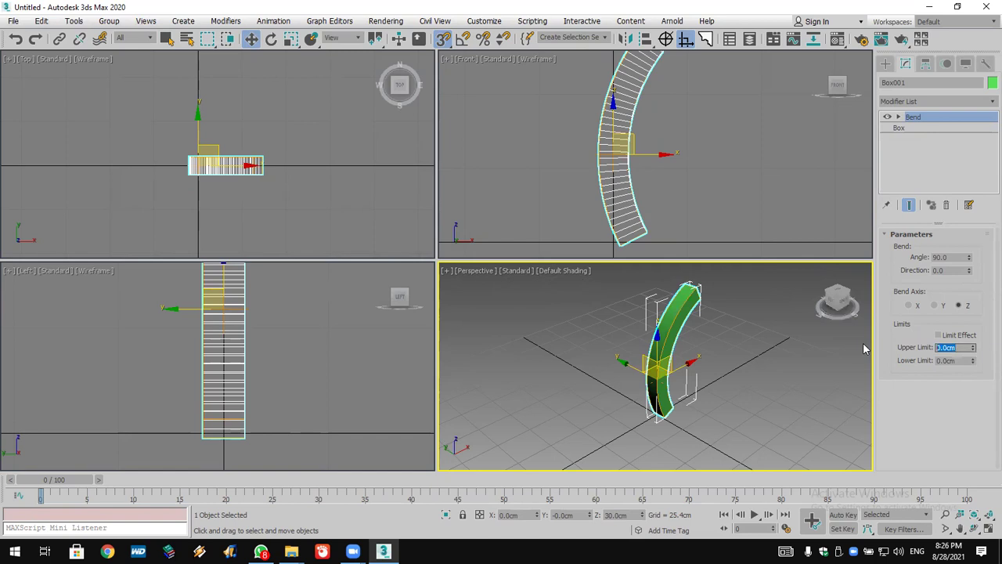
text(40)
key(Return)
click(944, 335)
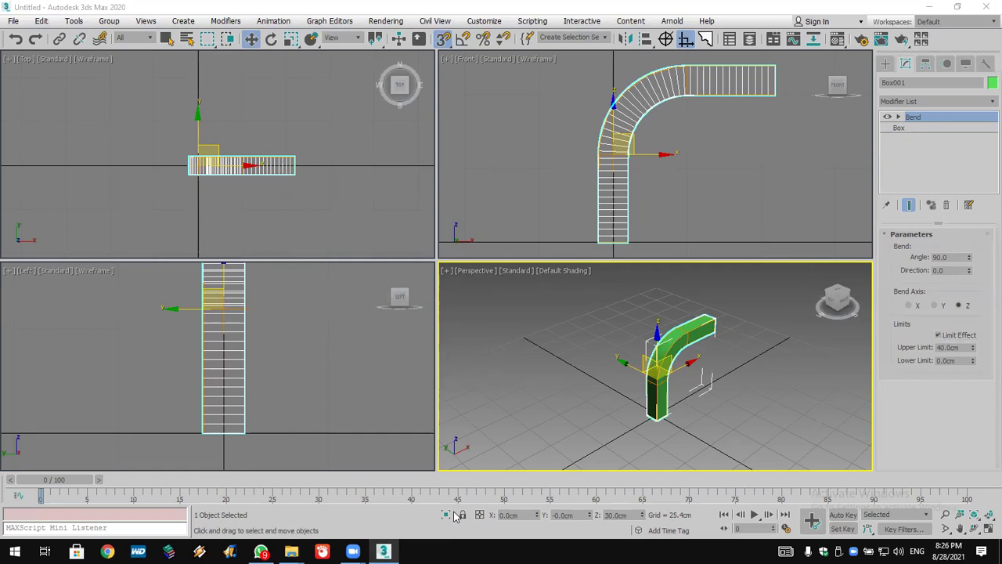
Undo the Bend and the pivot move so the straight box has its pivot at the base.
click(17, 41)
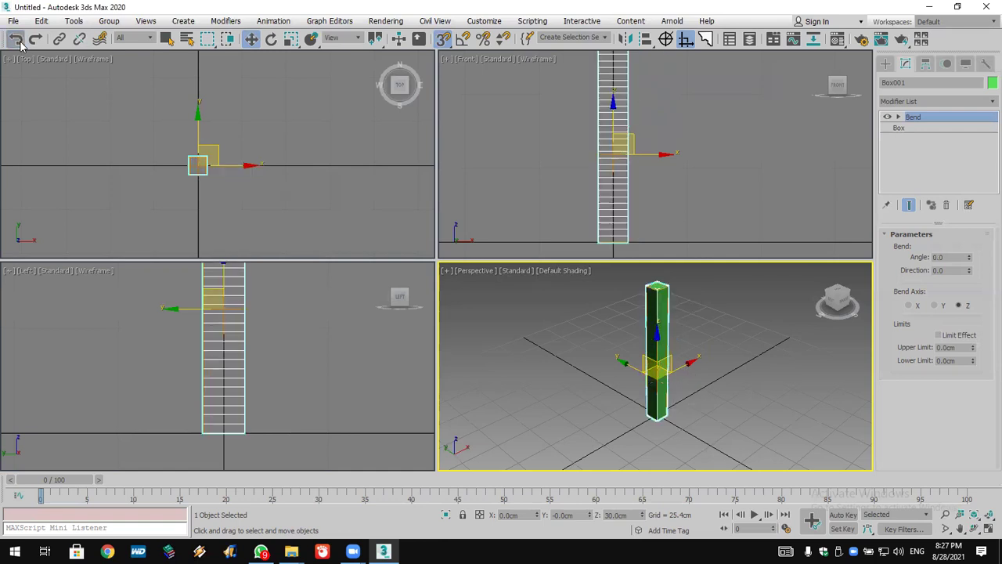
click(17, 40)
click(18, 40)
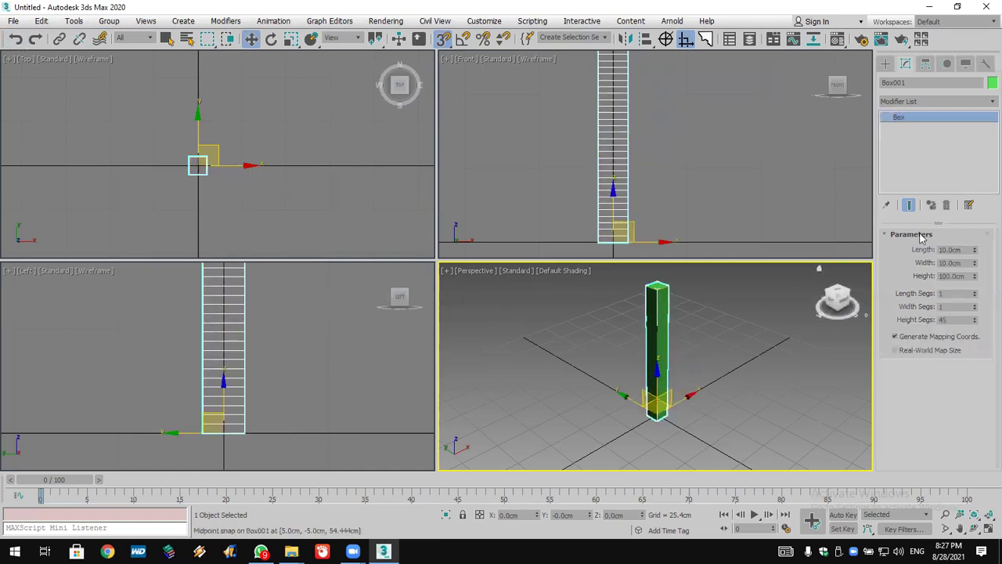
Add a Bend modifier to the box with its pivot at the base and set the angle to 90.
click(911, 101)
scroll(912, 119, down, 5)
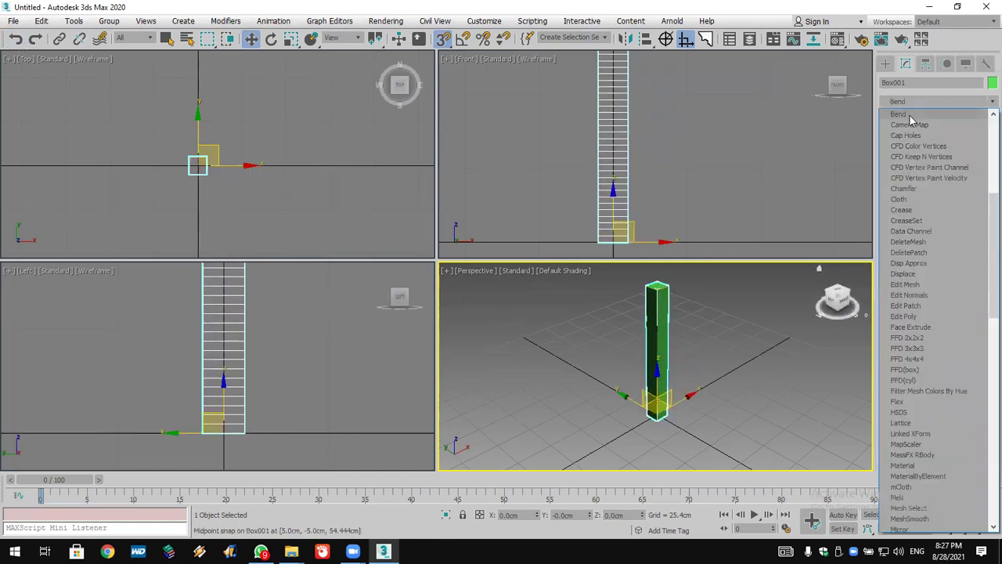
click(898, 114)
click(949, 257)
text(90)
key(Return)
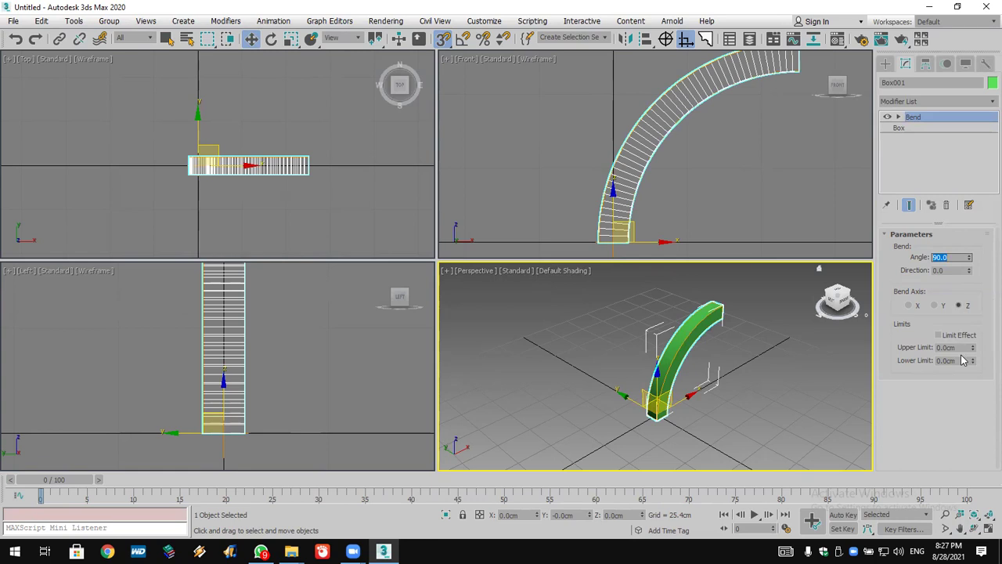
Limit the 90-degree bend to the lower half of the box with a 50 cm upper limit and Limit Effect enabled.
click(985, 325)
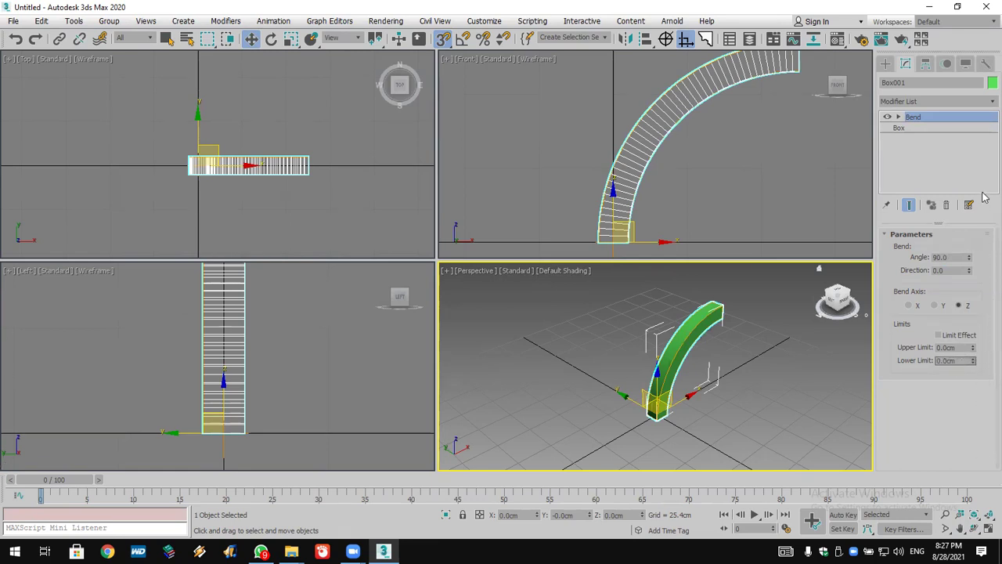
drag(967, 347, 864, 351)
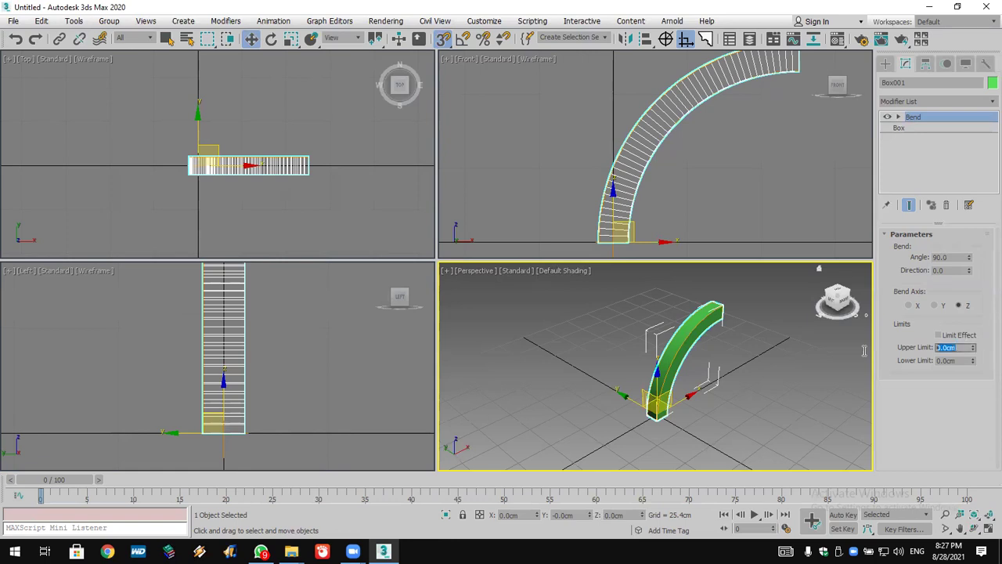
text(50)
key(Return)
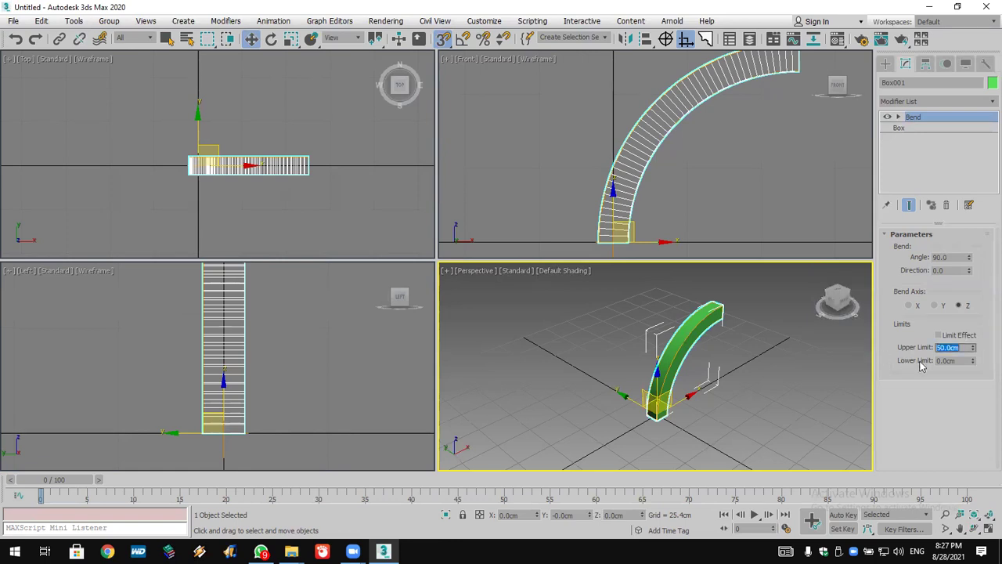
click(962, 335)
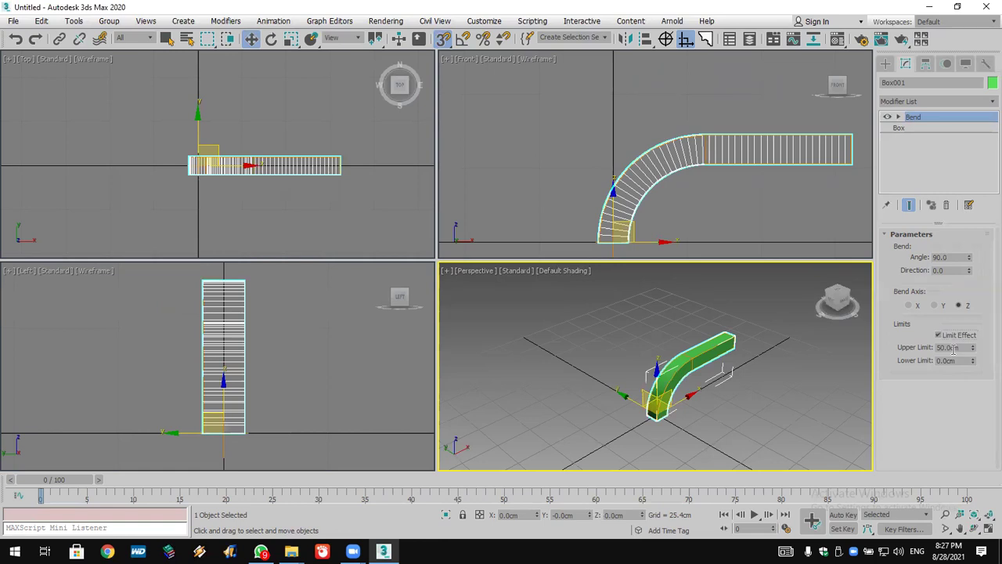
scroll(740, 146, down, 5)
middle_drag(689, 152, 600, 152)
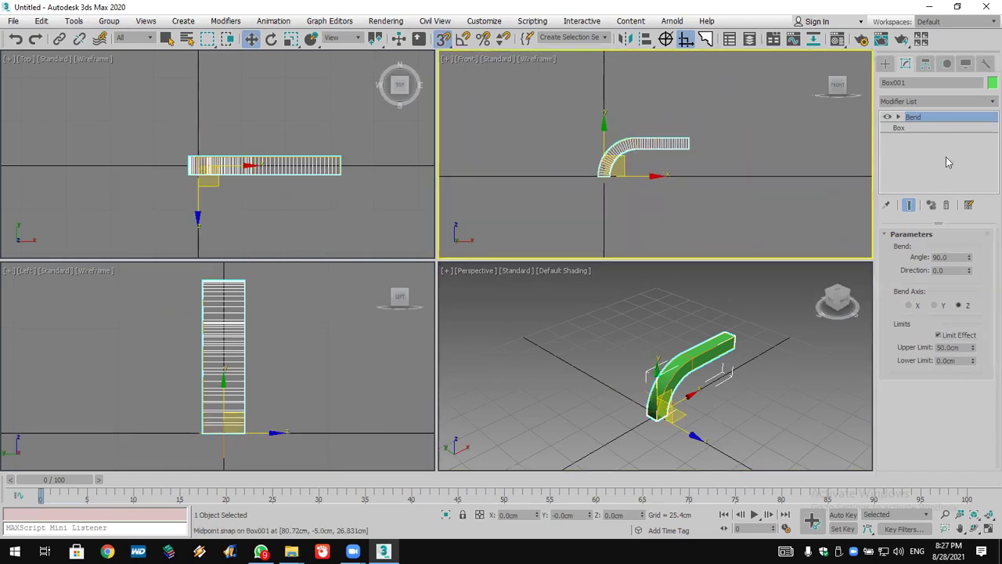
Remove the Bend modifier and move only the box's pivot to an absolute Z of 30 cm.
click(946, 204)
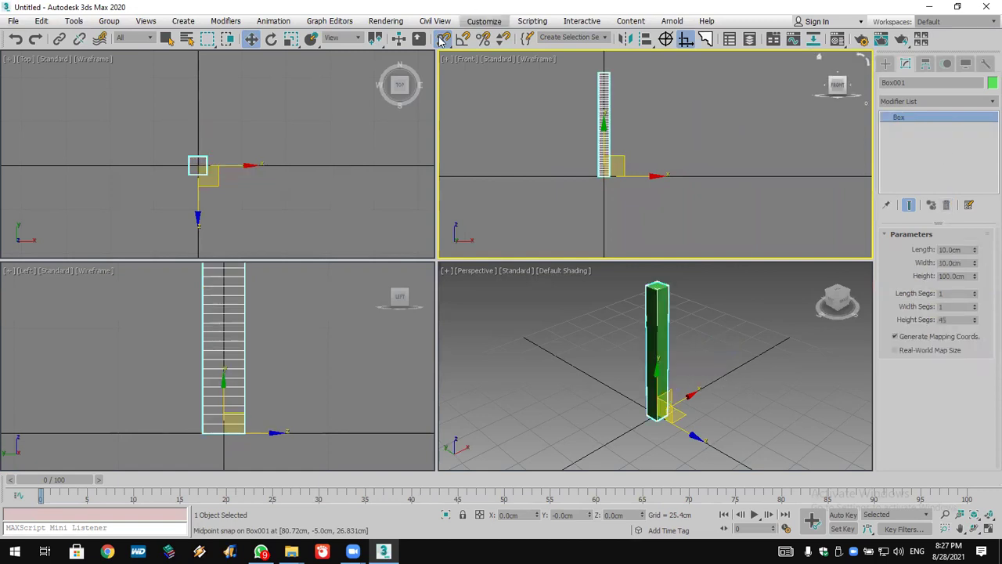
click(925, 63)
click(936, 149)
right_click(252, 39)
click(517, 145)
text(30)
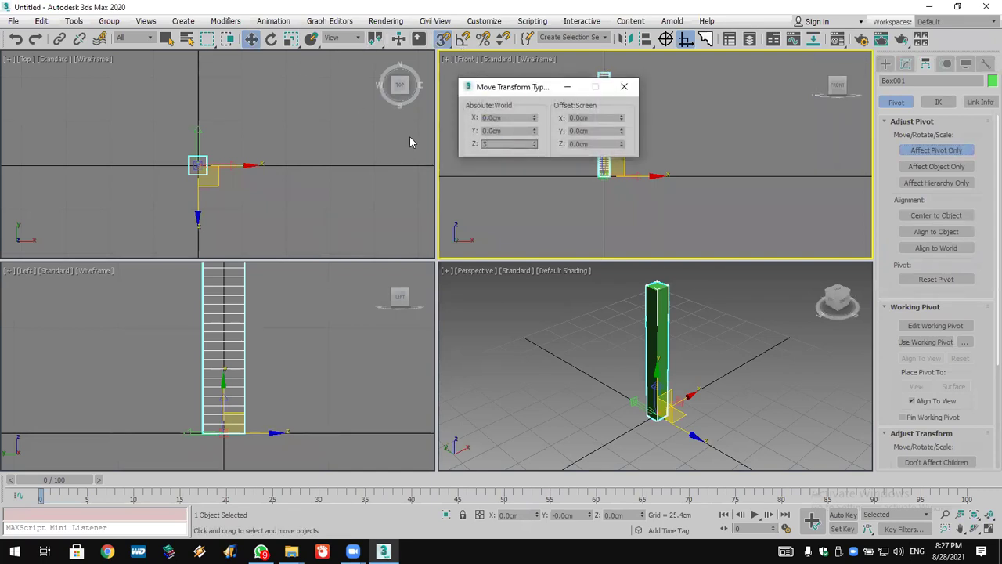
key(Return)
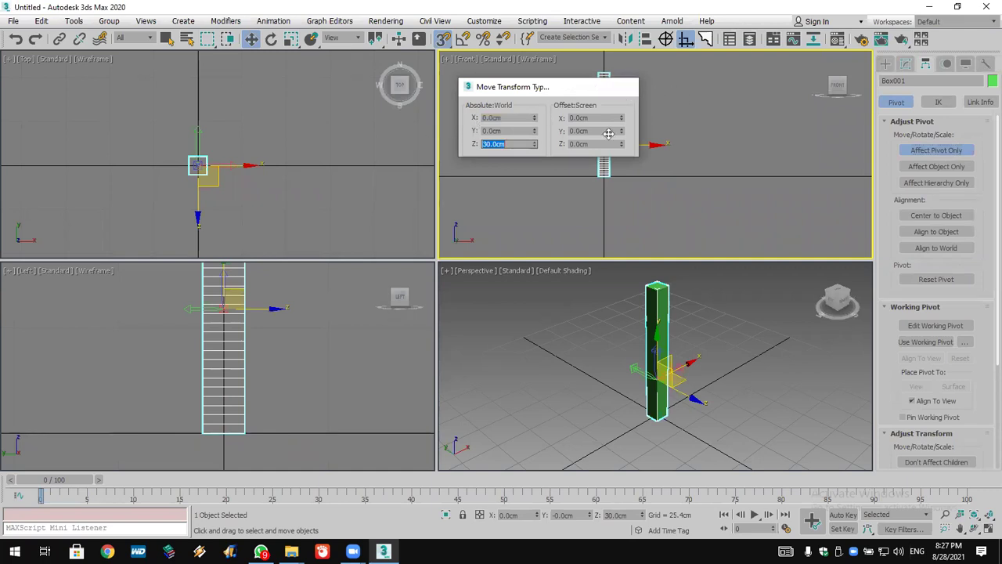
click(624, 86)
scroll(599, 134, up, 5)
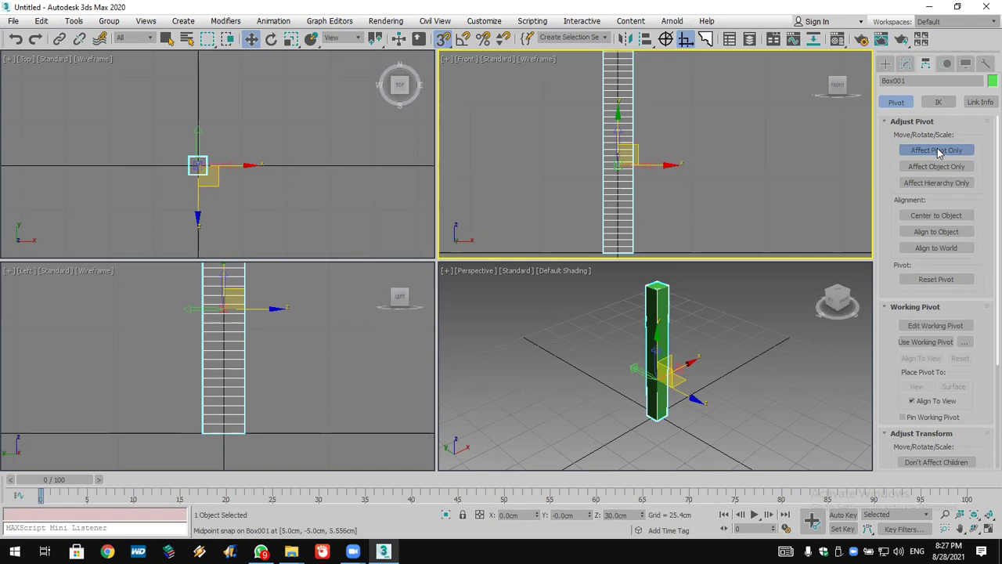
Apply a new Bend modifier to the box and set its angle to 90.
click(905, 63)
click(910, 101)
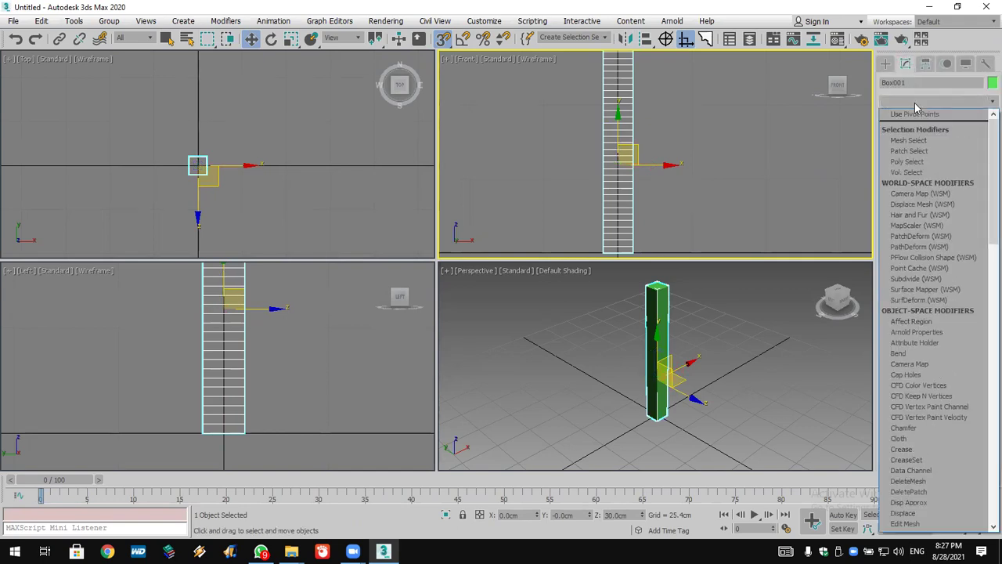
scroll(914, 156, down, 3)
click(908, 117)
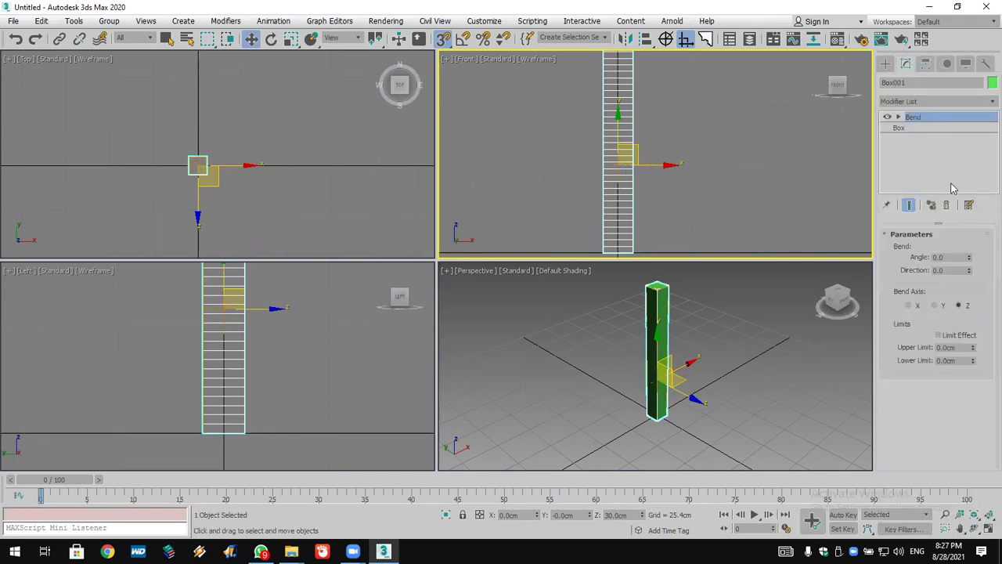
click(953, 257)
text(90)
key(Return)
Set the Bend's upper limit to 40 cm and enable Limit Effect so bending starts at the raised pivot.
click(957, 349)
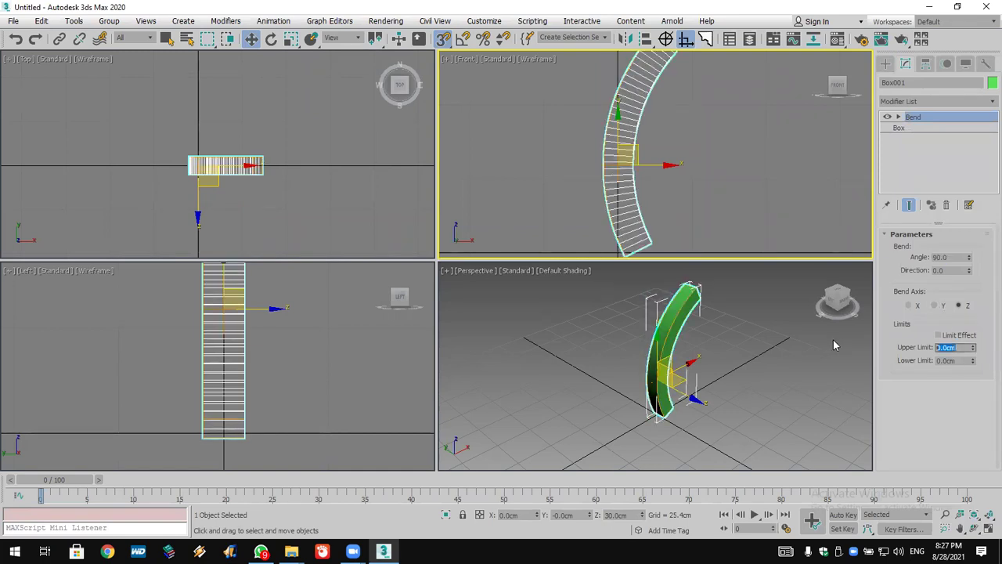
text(40)
click(937, 335)
middle_drag(646, 290, 642, 322)
scroll(642, 323, down, 3)
scroll(642, 326, up, 3)
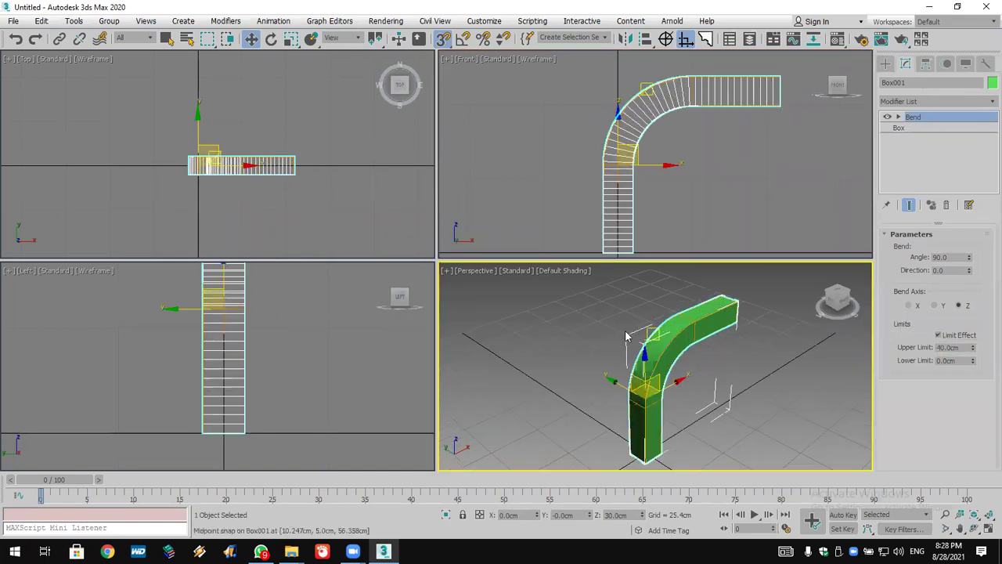
Undo the pivot and Bend changes back to the box's full-length 180-degree bend with Limit Effect off.
scroll(661, 383, up, 1)
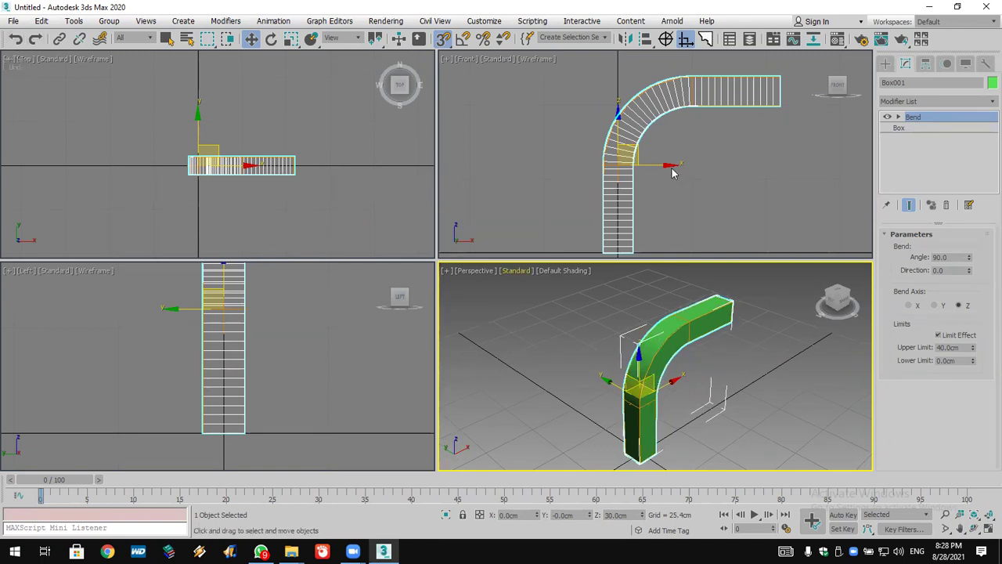
click(17, 39)
click(17, 39)
click(17, 39)
click(17, 39)
click(16, 39)
click(16, 39)
click(17, 39)
key(ctrl+y)
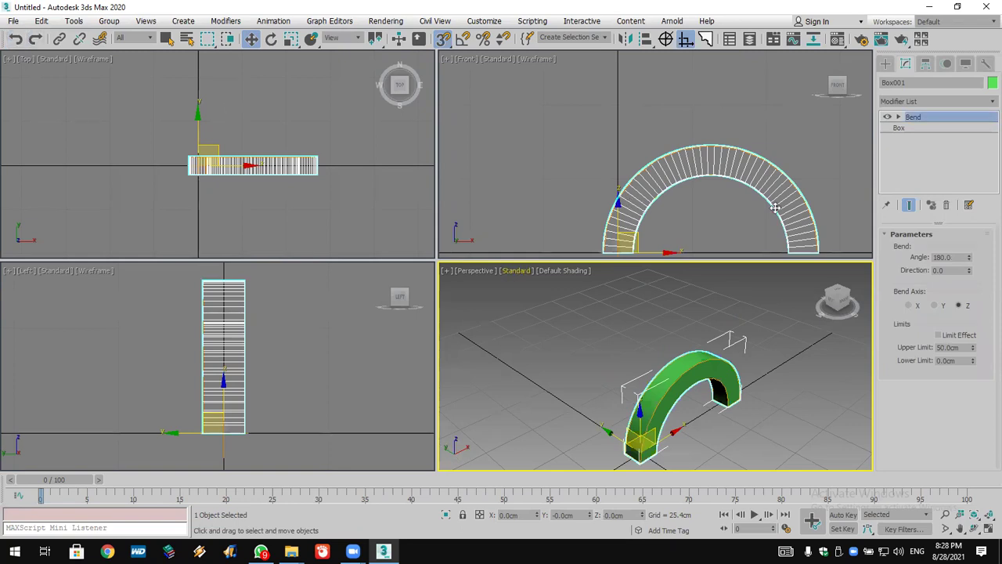
Enable Limit Effect on the box's 180-degree Bend, keeping the 50 cm upper limit.
click(969, 335)
middle_drag(740, 192, 706, 59)
scroll(688, 69, down, 3)
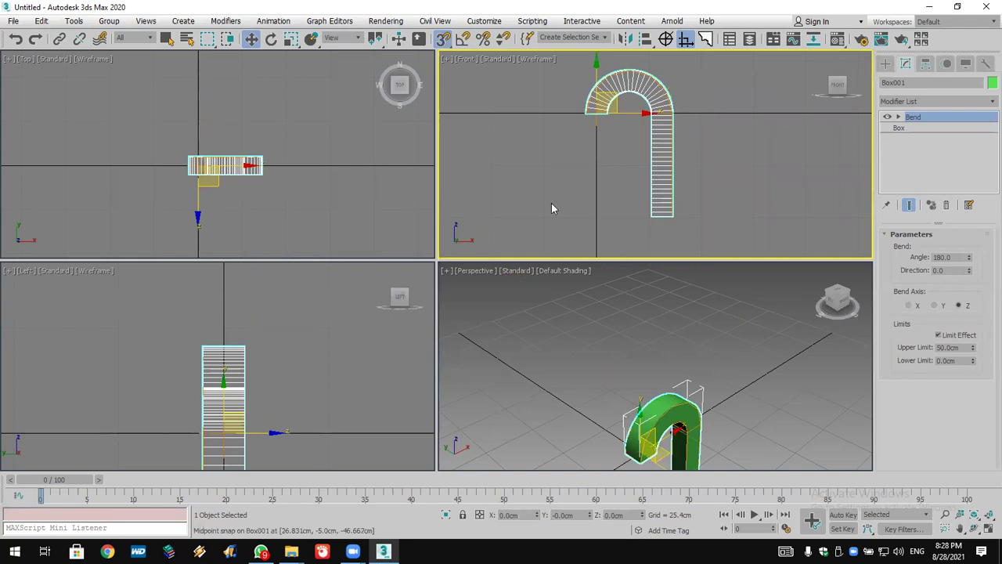
middle_drag(551, 205, 471, 215)
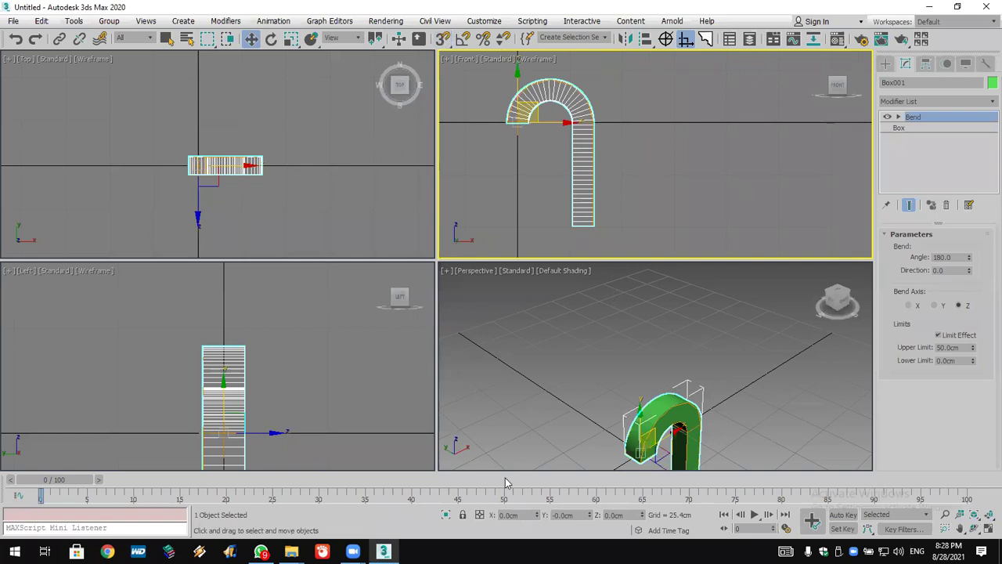
click(926, 64)
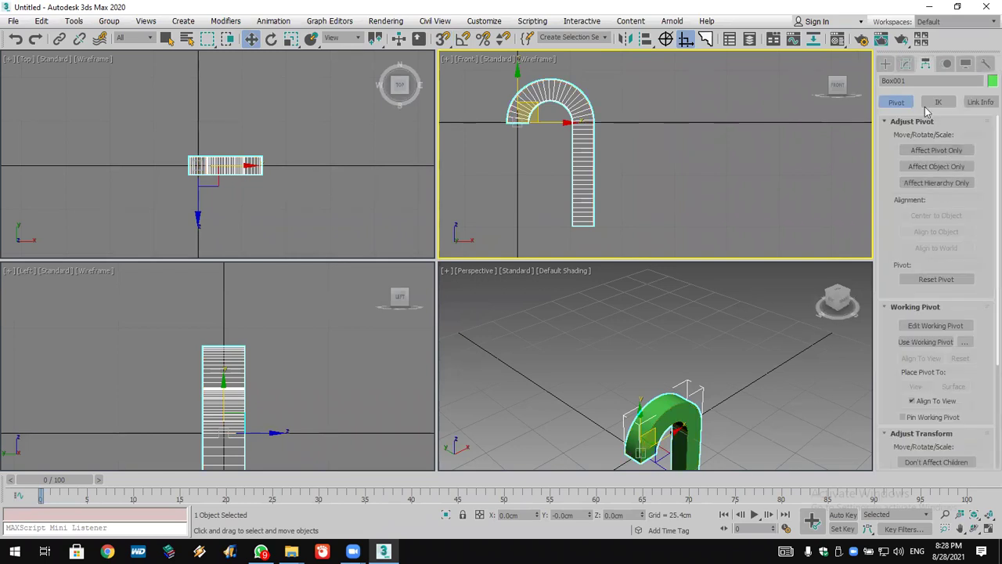
click(887, 65)
middle_drag(773, 335, 702, 341)
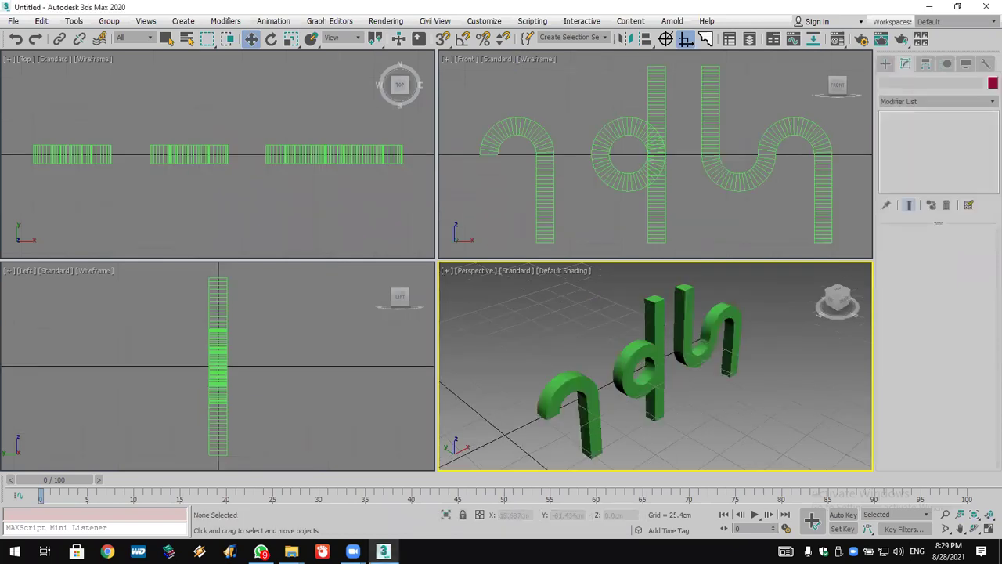
Switch to WhatsApp, paste the clipboard content into the 3D MAX Live 18/8/2021 group chat, and return to 3ds Max.
key(alt+Tab)
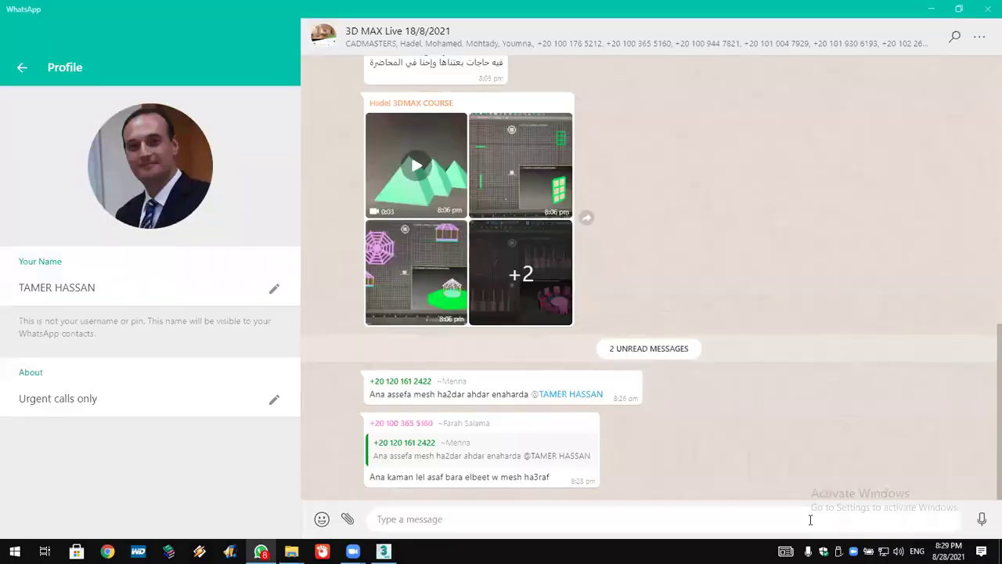
key(ctrl+v)
key(Escape)
click(930, 8)
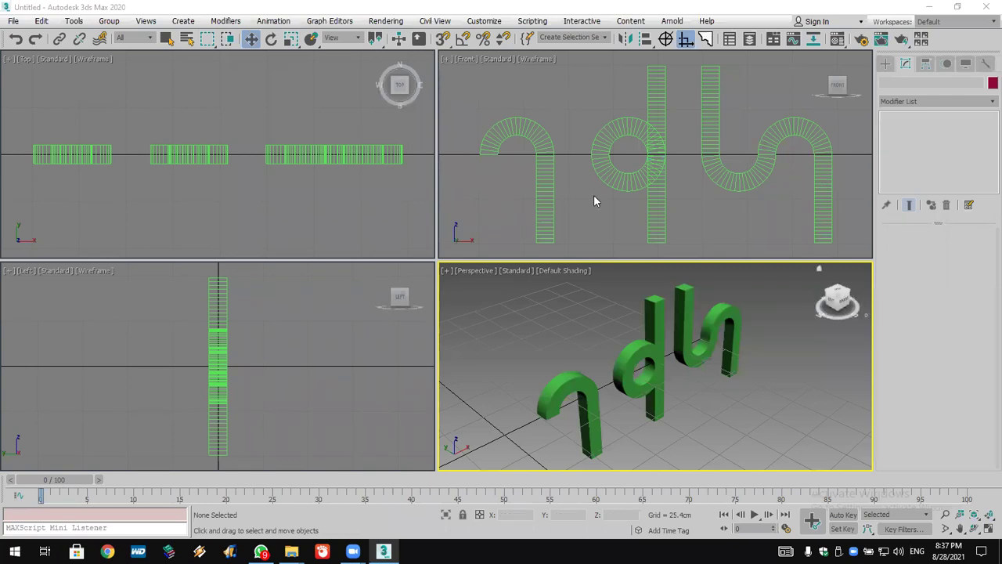
Delete all objects except the single hook-shaped bent box by inverting the selection.
click(554, 208)
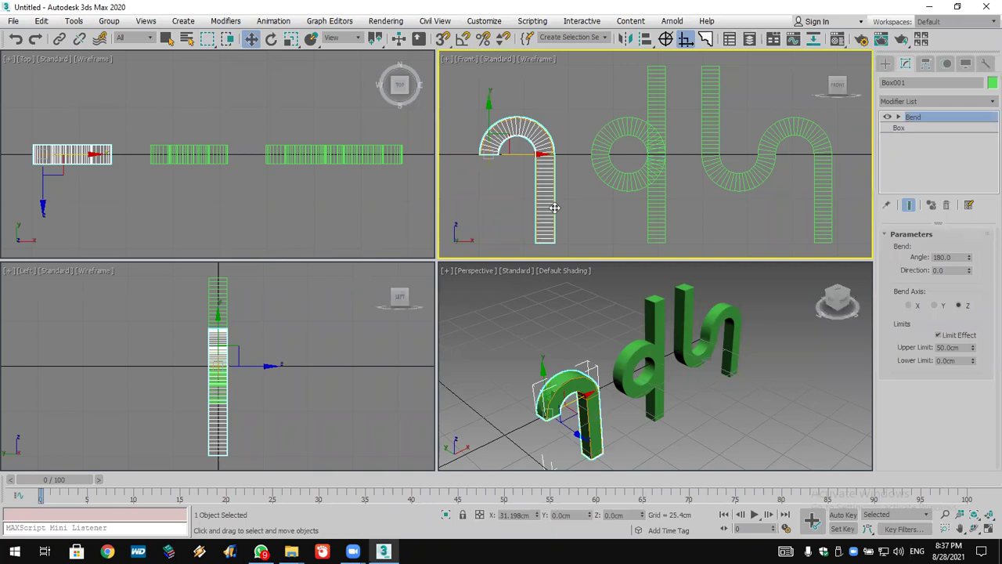
key(ctrl+i)
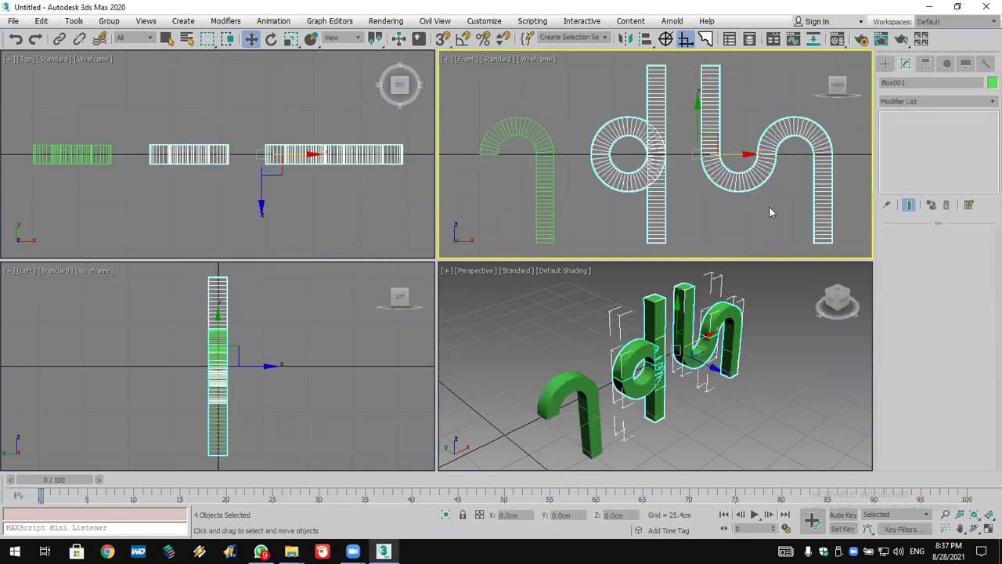
key(Delete)
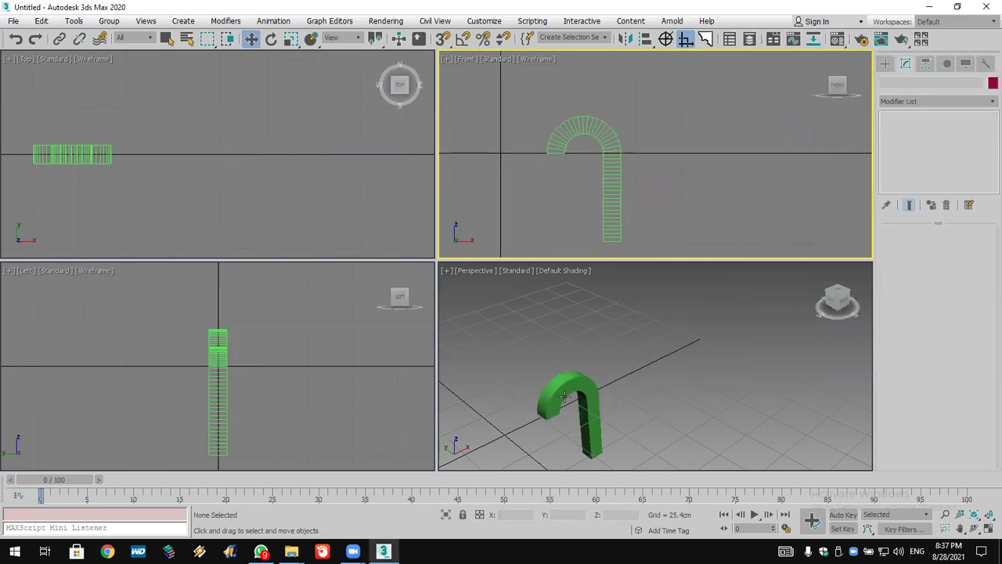
Try to make a rotated copy of the hook-shaped box in the Front viewport.
click(563, 398)
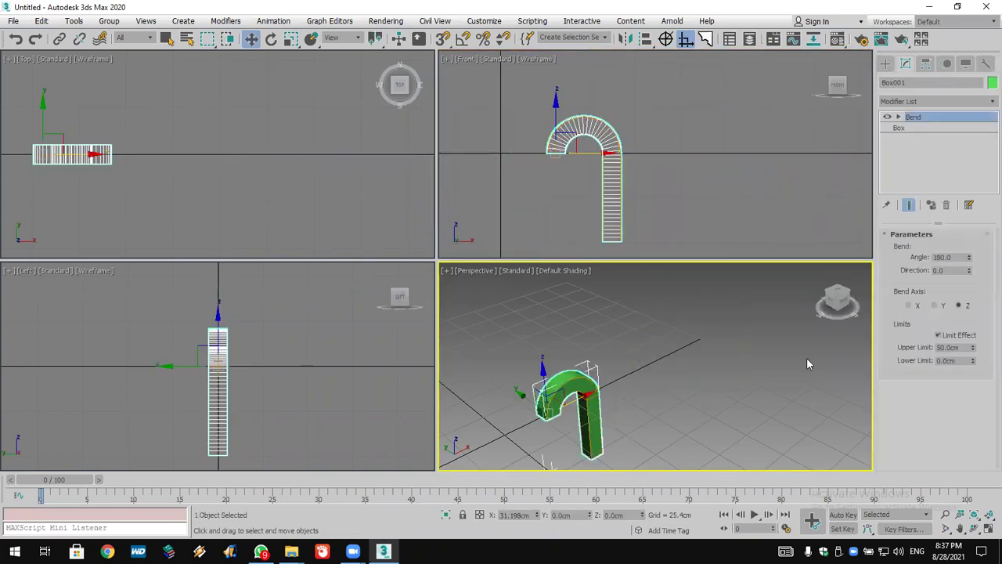
double_click(953, 347)
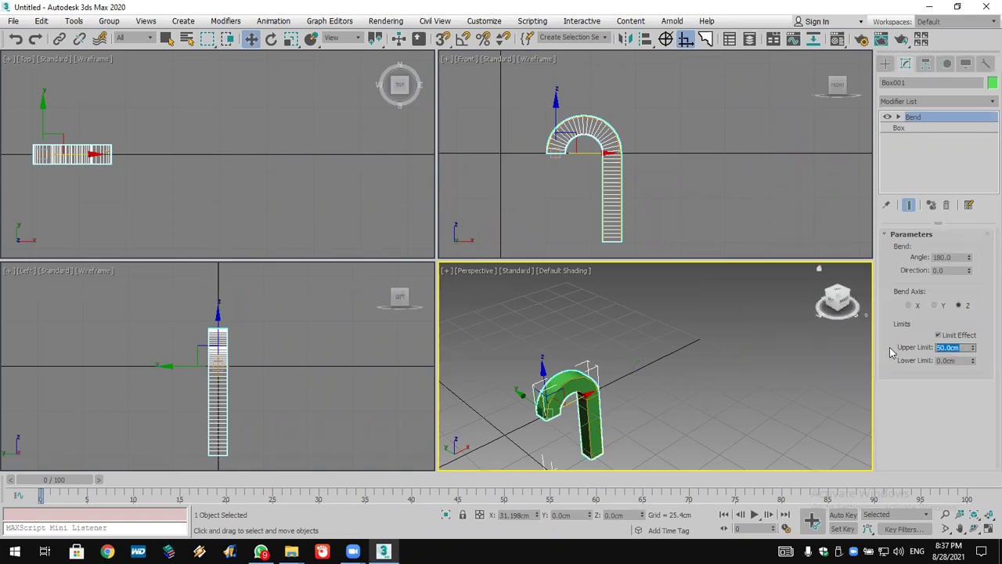
click(288, 40)
click(271, 39)
mouse_move(587, 118)
shift+mouse_down()
mouse_move(662, 270)
mouse_move(678, 370)
shift+mouse_up()
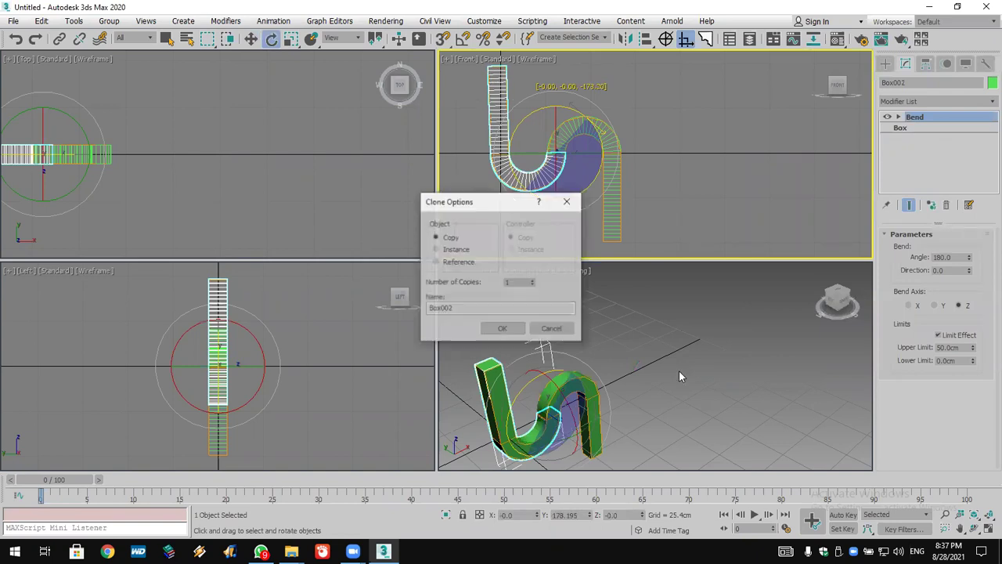
click(553, 328)
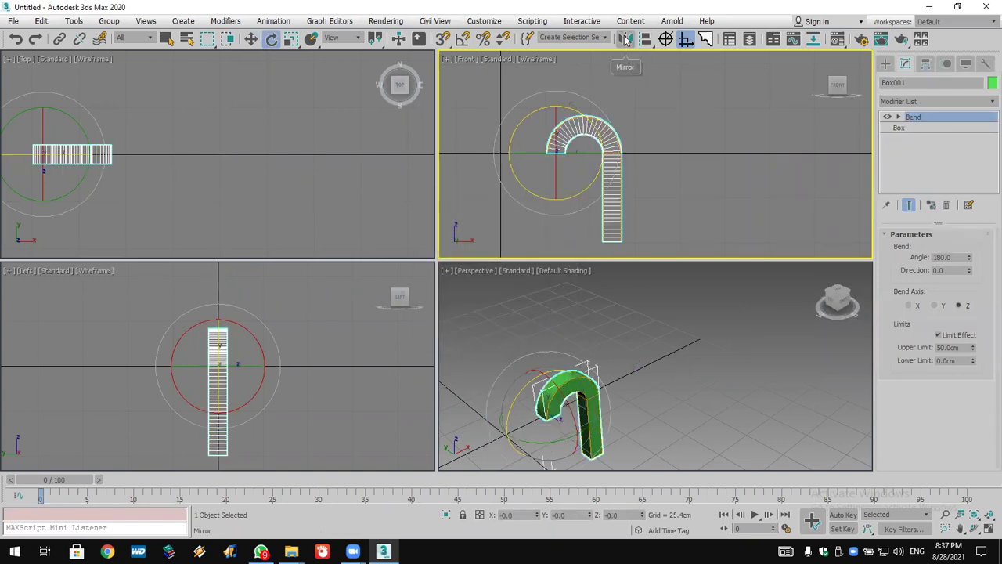
Mirror the hook-shaped box as a copy in the Perspective viewport, comparing axes and settling on ZX with a 0 cm offset.
click(612, 323)
click(624, 40)
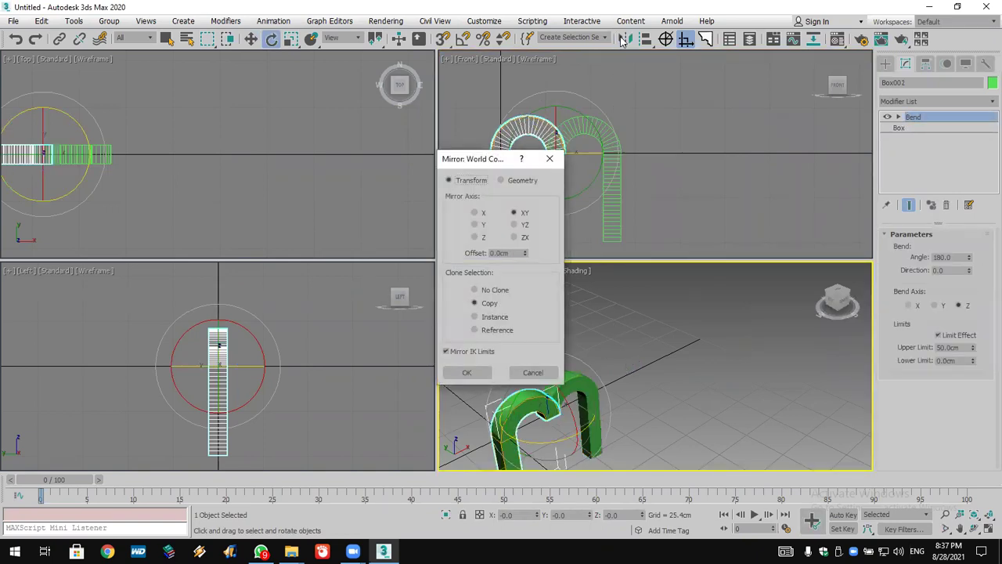
drag(464, 163, 709, 49)
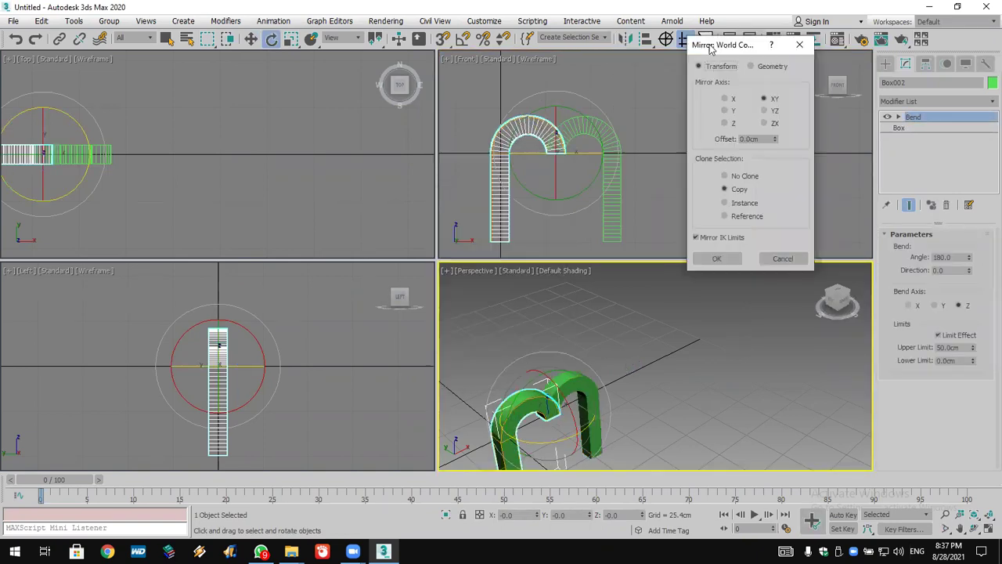
click(724, 176)
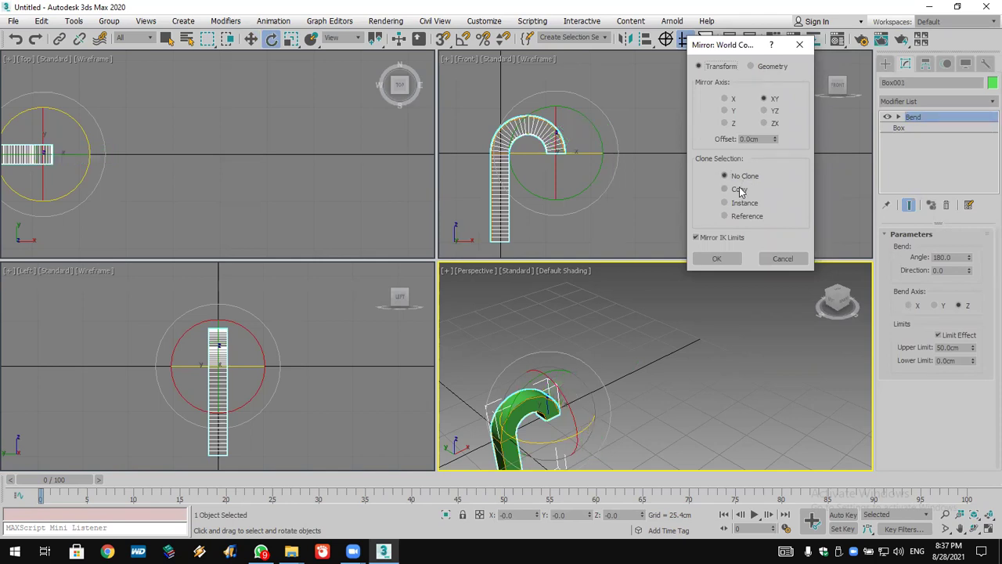
click(739, 190)
click(731, 121)
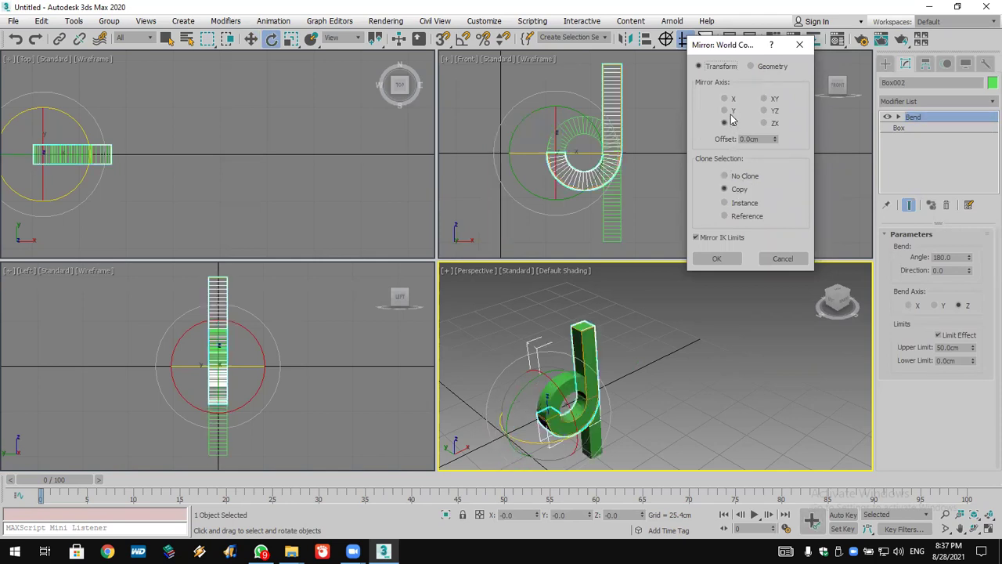
click(731, 110)
click(729, 98)
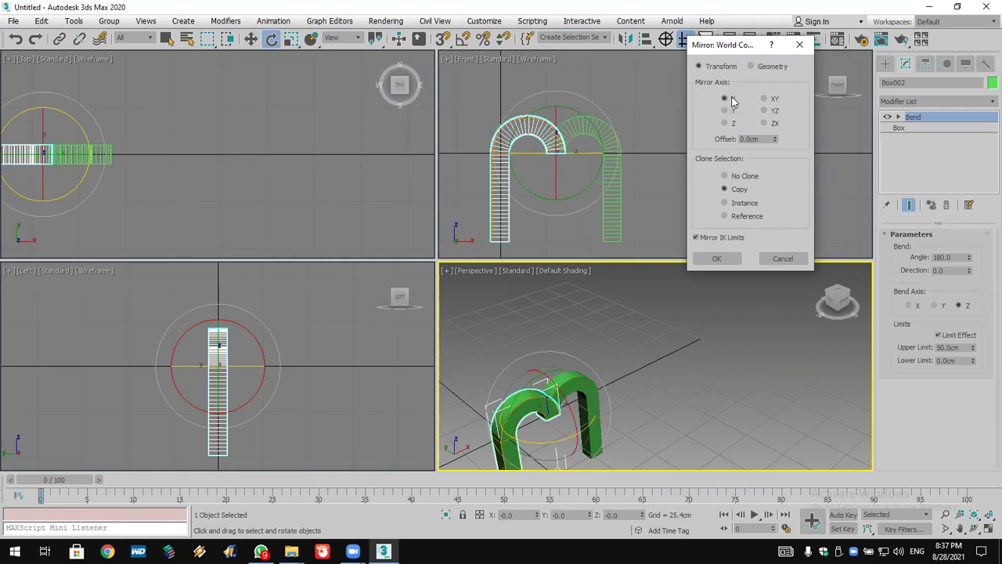
click(775, 124)
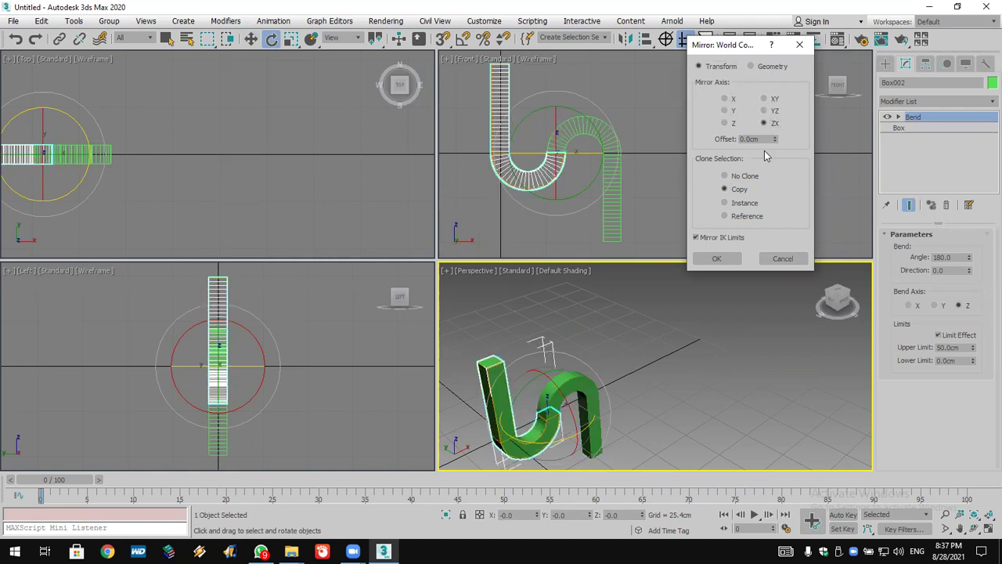
click(725, 258)
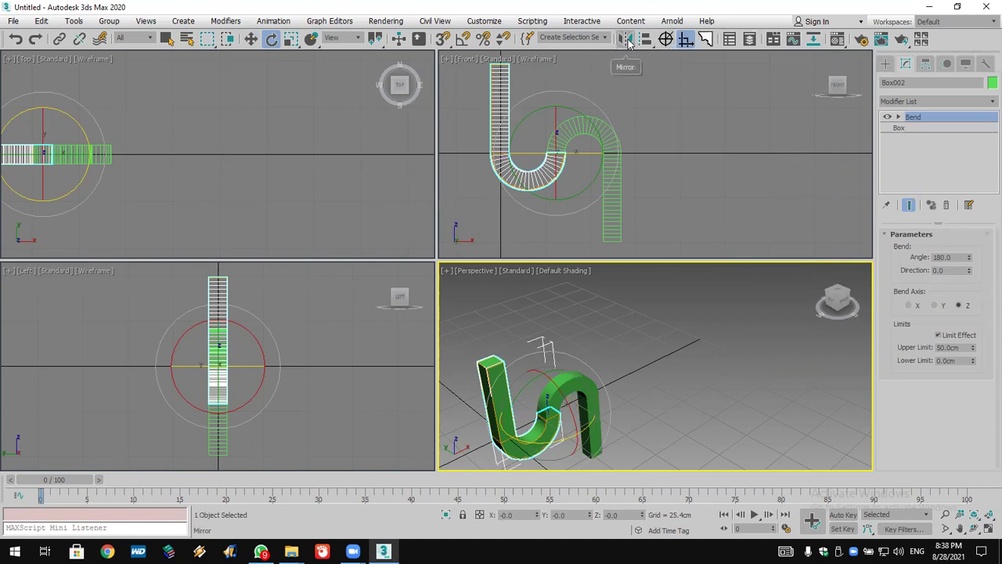
Switch to WhatsApp, check the exercise screenshots in the 3D MAX group chat, and return to 3ds Max.
click(552, 129)
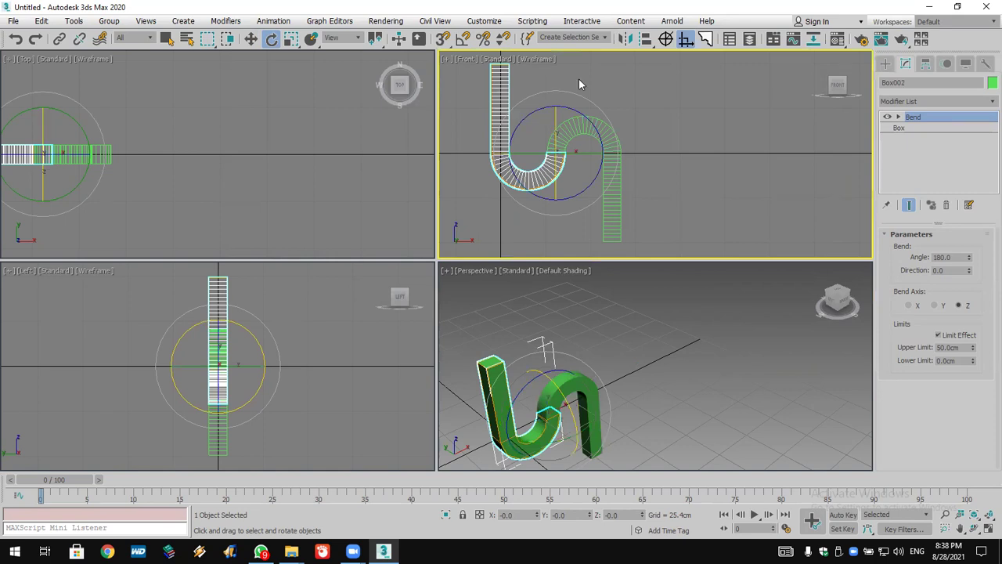
click(261, 551)
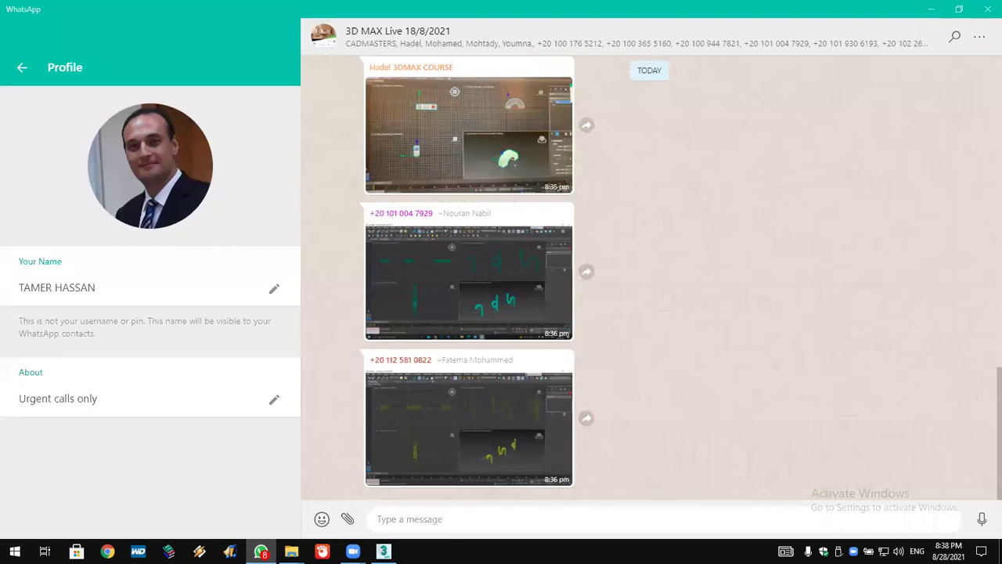
click(930, 9)
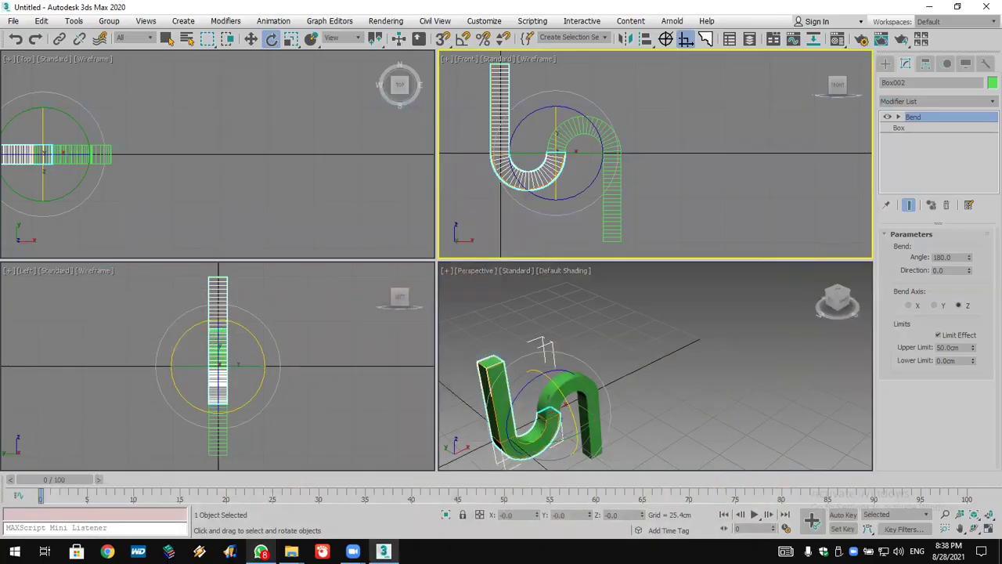
Delete the mirrored copy of the hook-shaped box and keep the original.
click(607, 184)
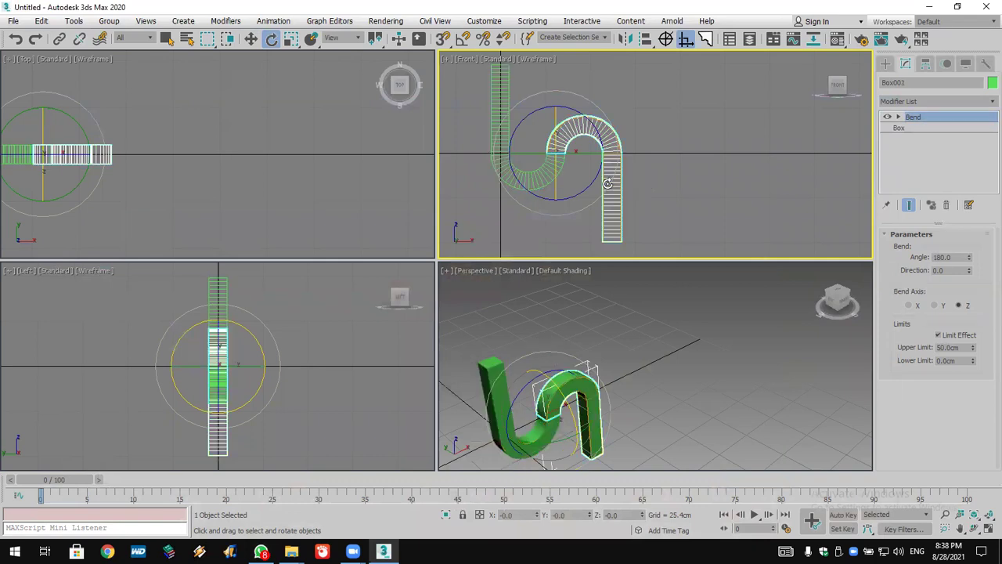
click(508, 186)
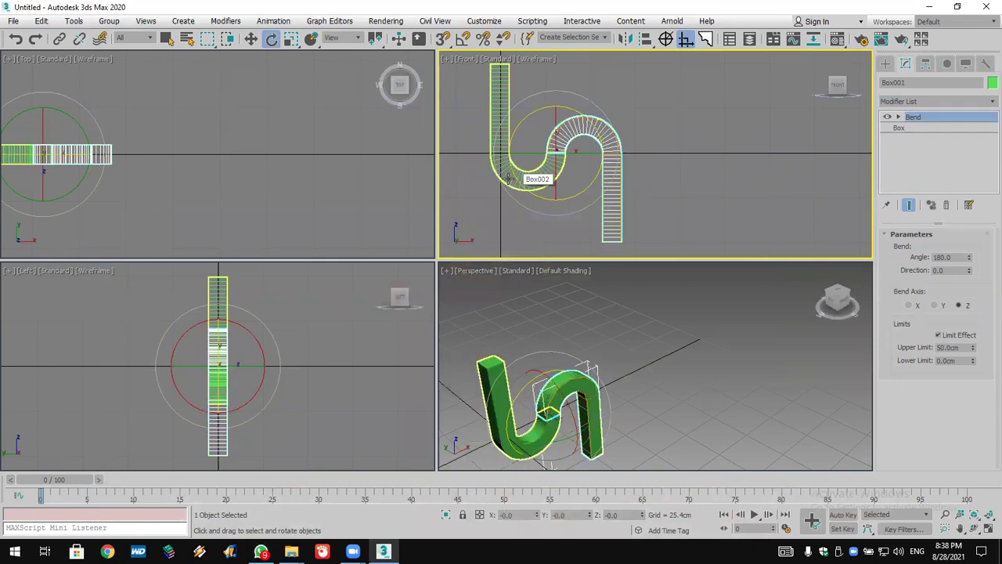
key(Delete)
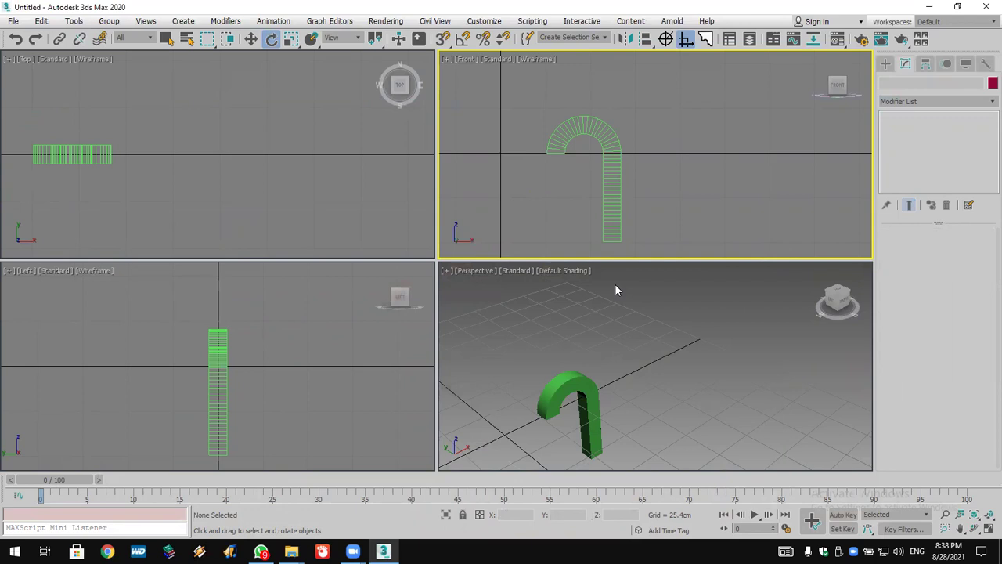
Select the remaining hook-shaped box and remove its Bend modifier.
click(616, 195)
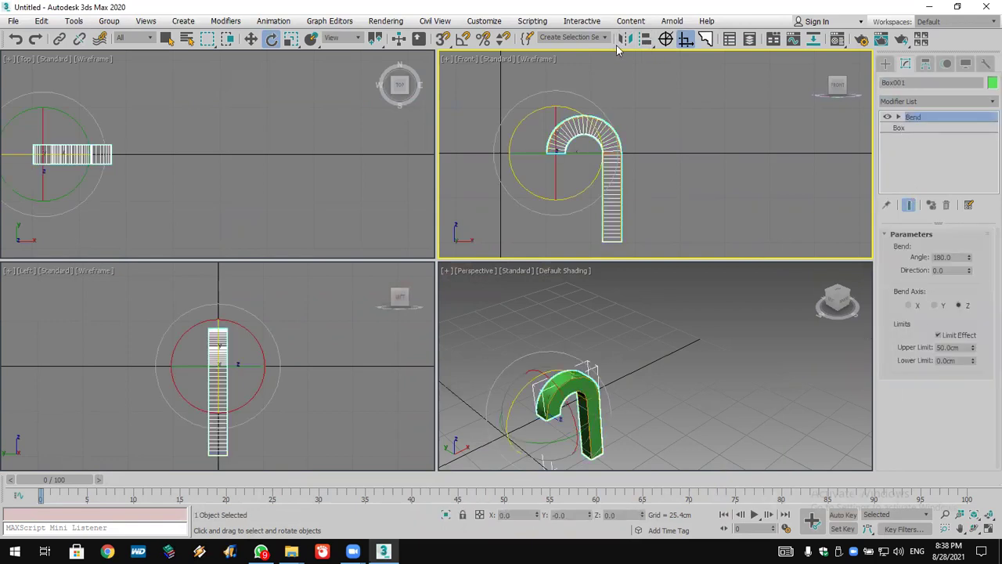
click(12, 21)
click(614, 143)
middle_drag(604, 134, 681, 131)
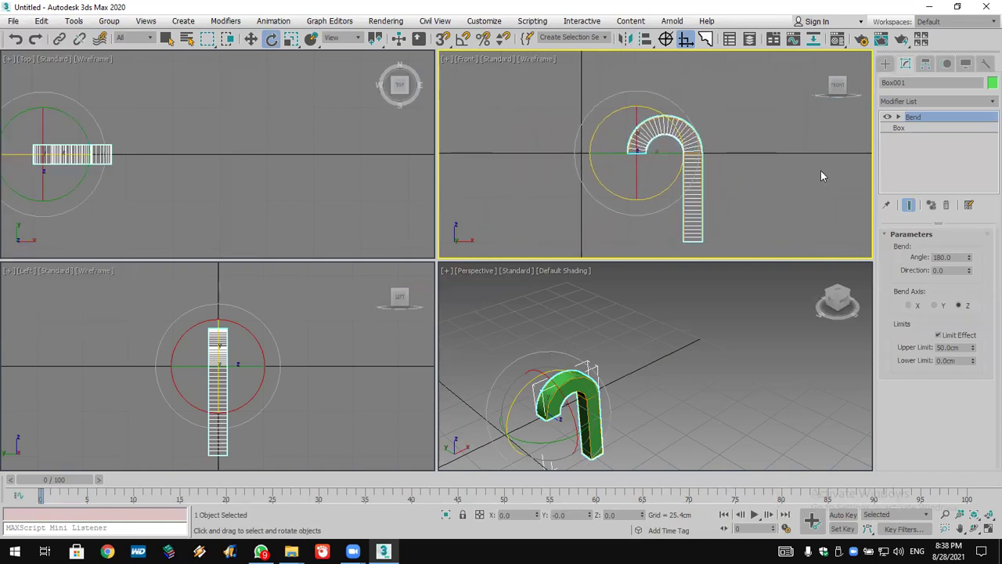
click(945, 204)
middle_drag(635, 139, 650, 210)
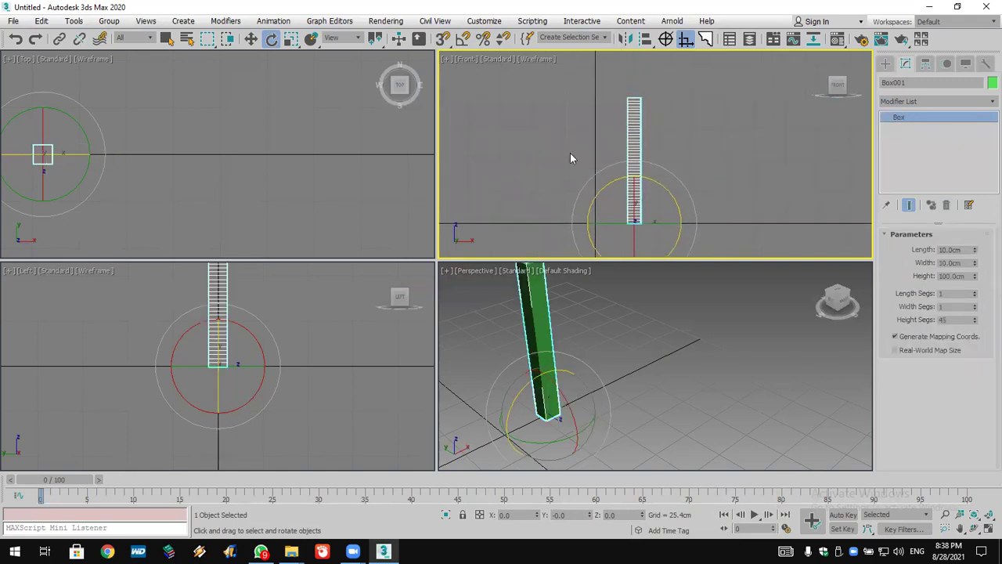
Centre the straight box in the Perspective viewport and add a Twist modifier to it.
click(252, 40)
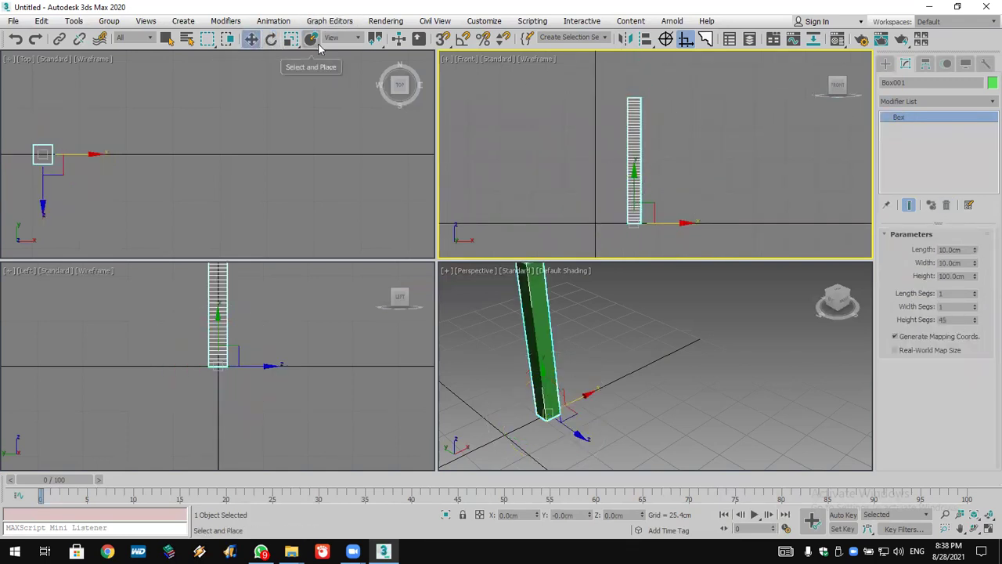
middle_drag(613, 340, 666, 357)
scroll(646, 331, up, 4)
scroll(658, 332, down, 5)
scroll(671, 336, up, 1)
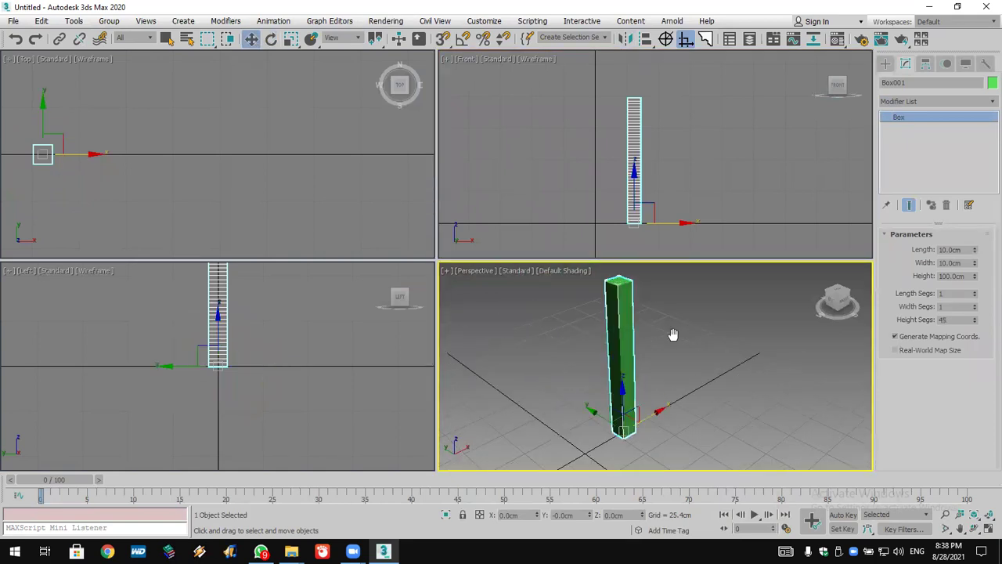
click(908, 101)
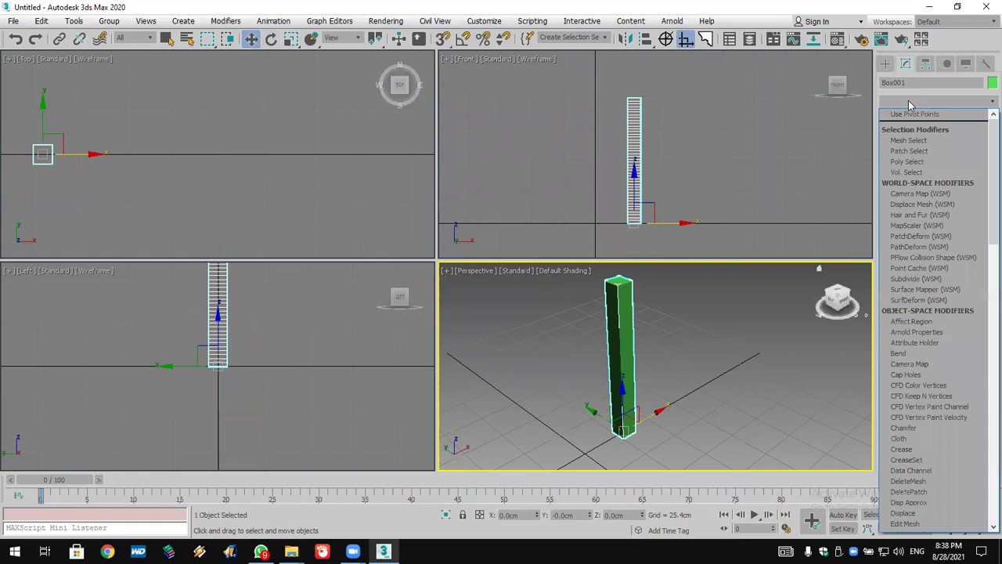
text(tw)
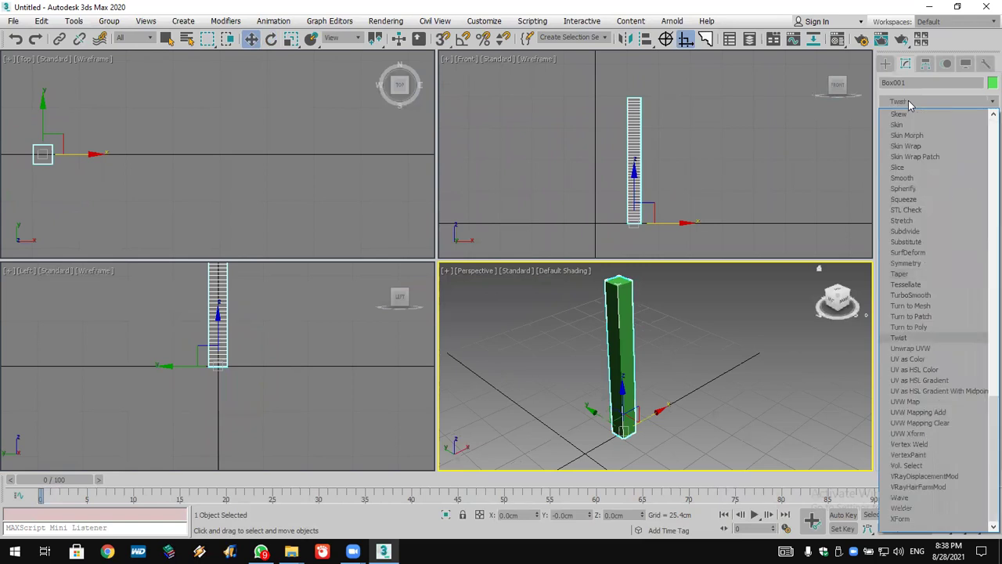
click(928, 337)
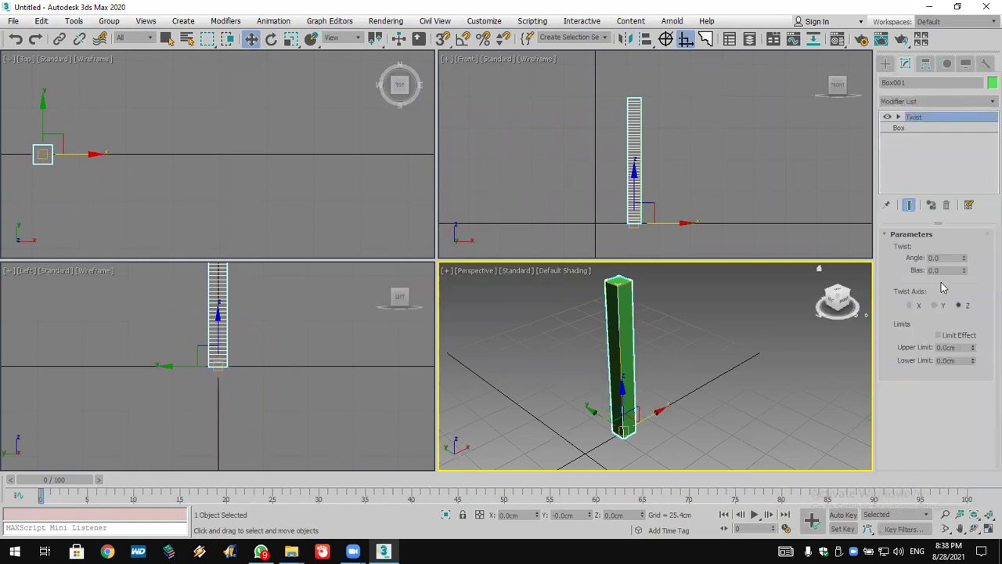
Set the Twist angle to about 470.5 around Z and check the height segments on the underlying box.
double_click(943, 257)
drag(966, 259, 984, 319)
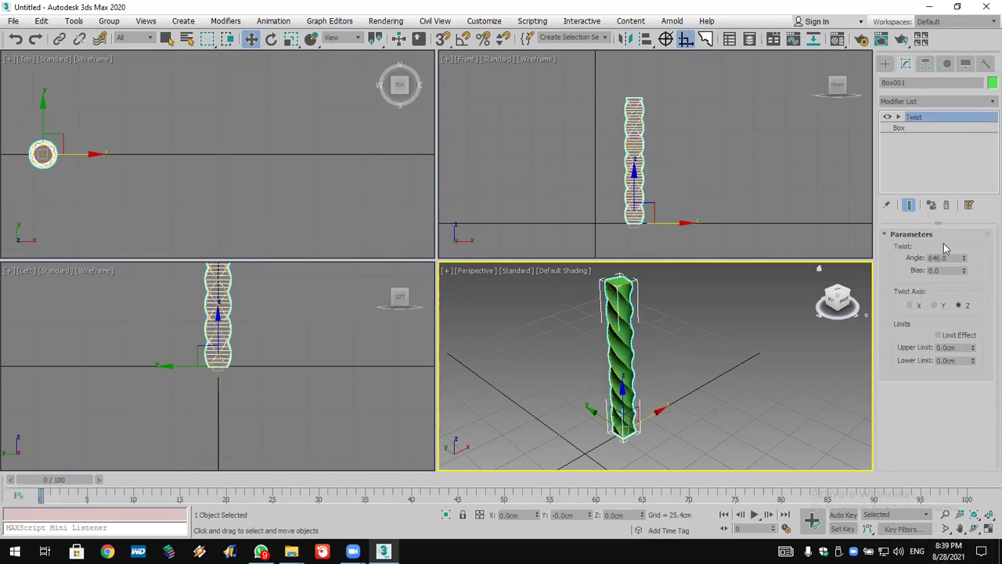
drag(965, 259, 974, 470)
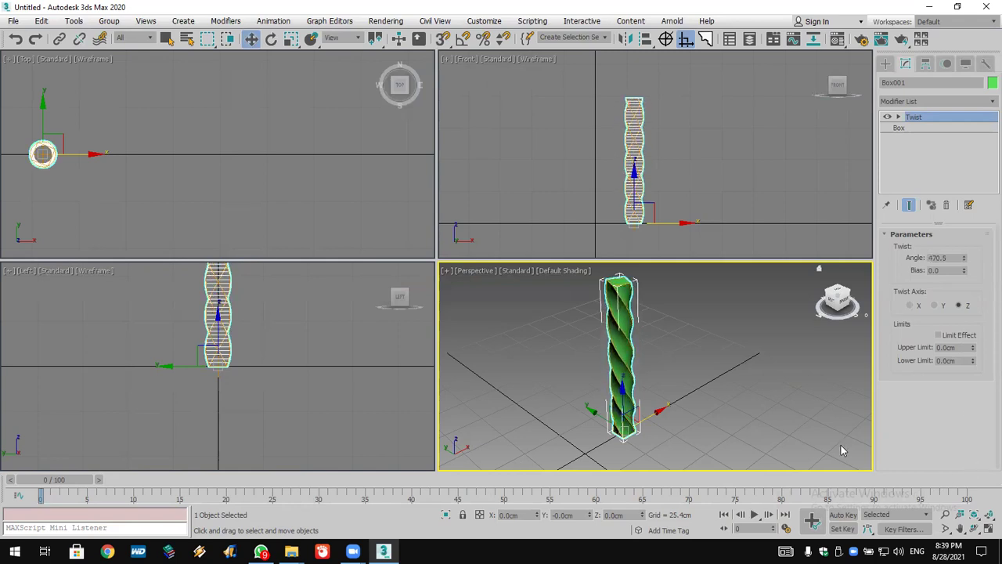
click(912, 129)
click(950, 320)
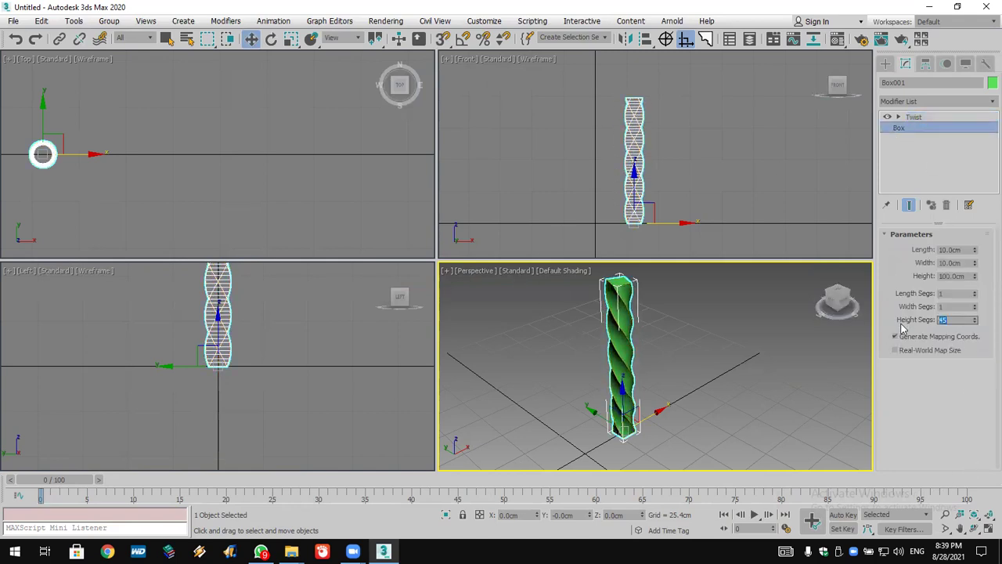
click(943, 122)
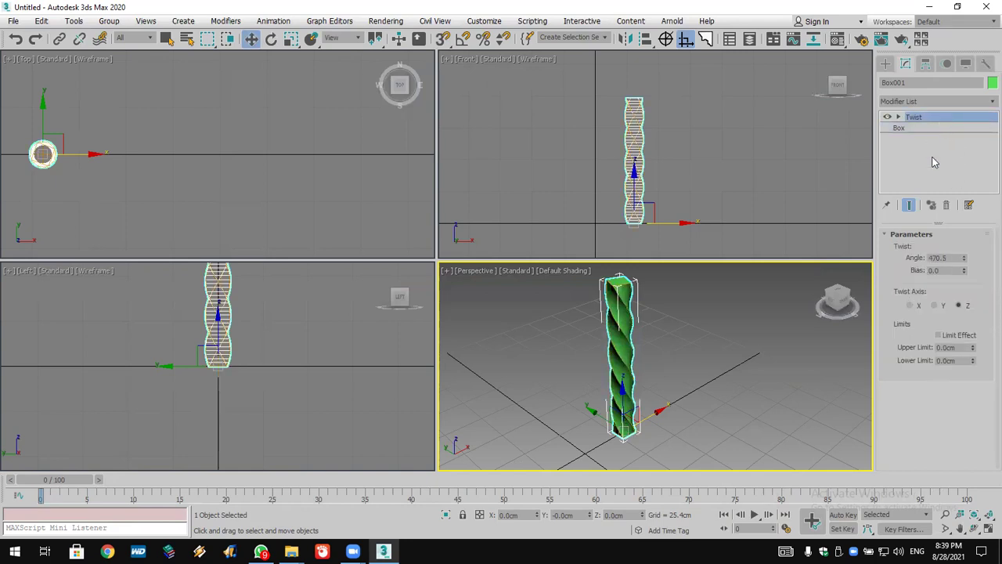
Try out the Twist bias at about 81.5 and reset it to 0.
click(945, 270)
click(963, 269)
drag(960, 213, 955, 165)
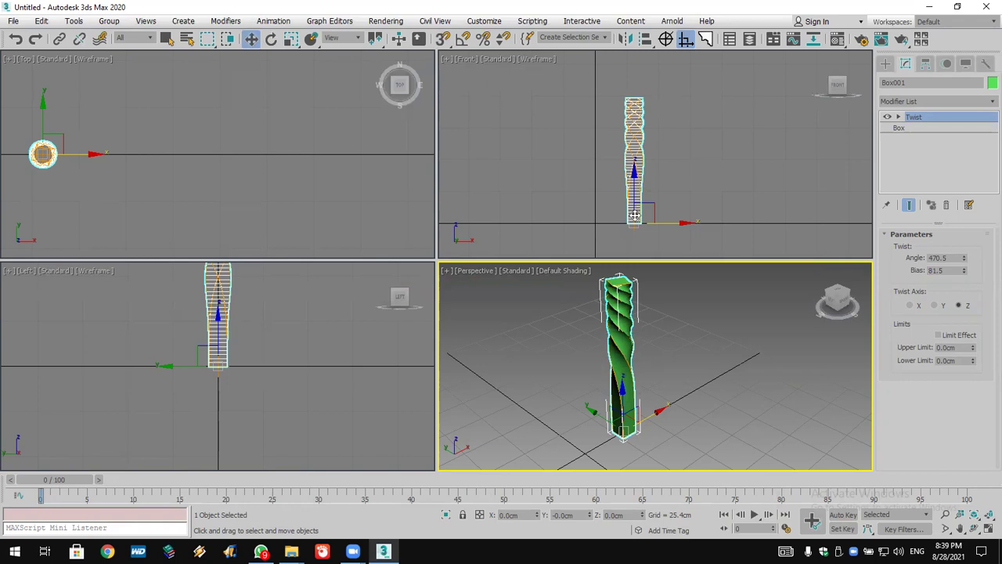
drag(964, 271, 956, 284)
click(951, 270)
text(0)
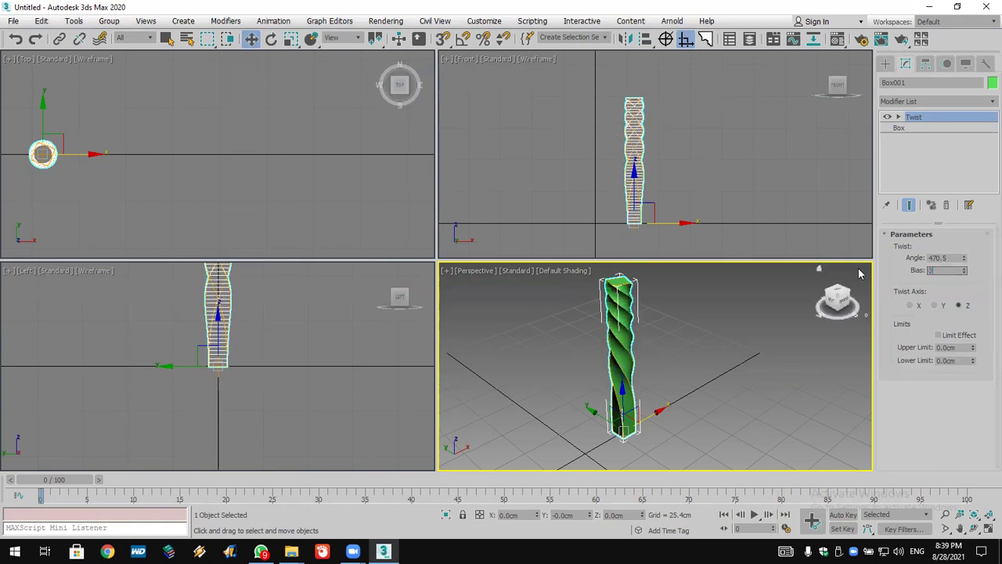
key(Return)
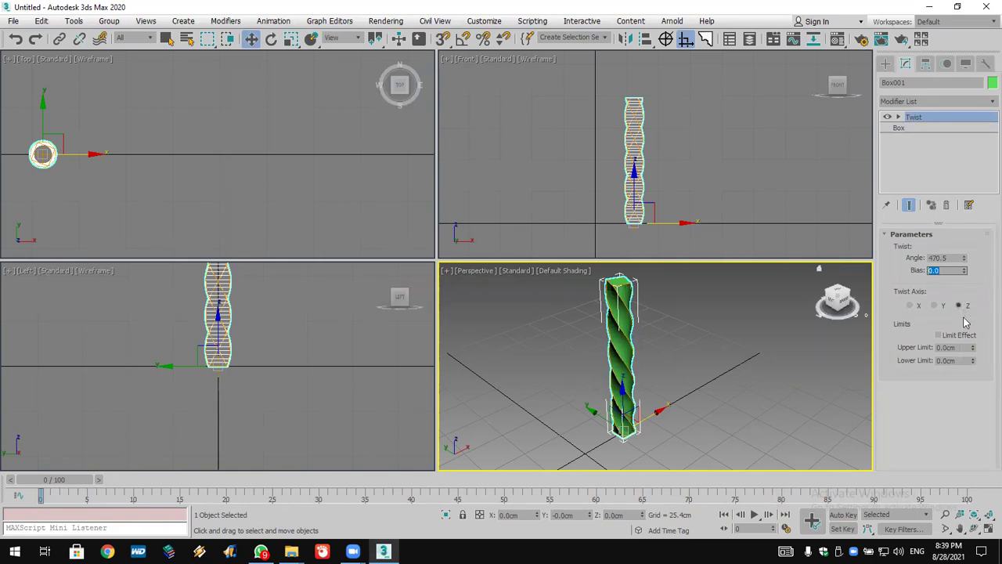
Limit the Twist effect with a lower limit of 20 cm and an upper limit of 80 cm.
click(956, 359)
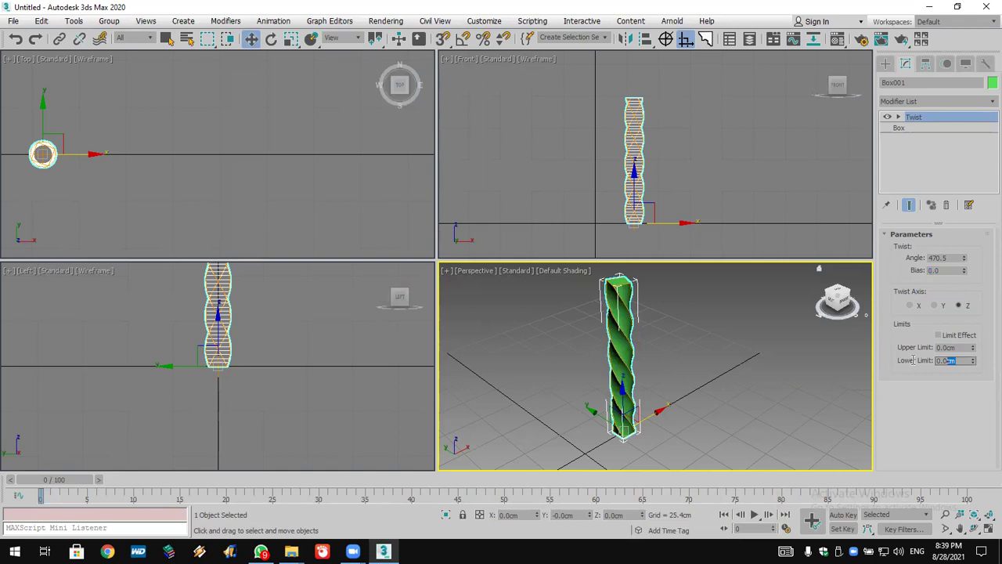
text(20)
click(961, 347)
click(951, 348)
text(80)
key(Return)
click(956, 337)
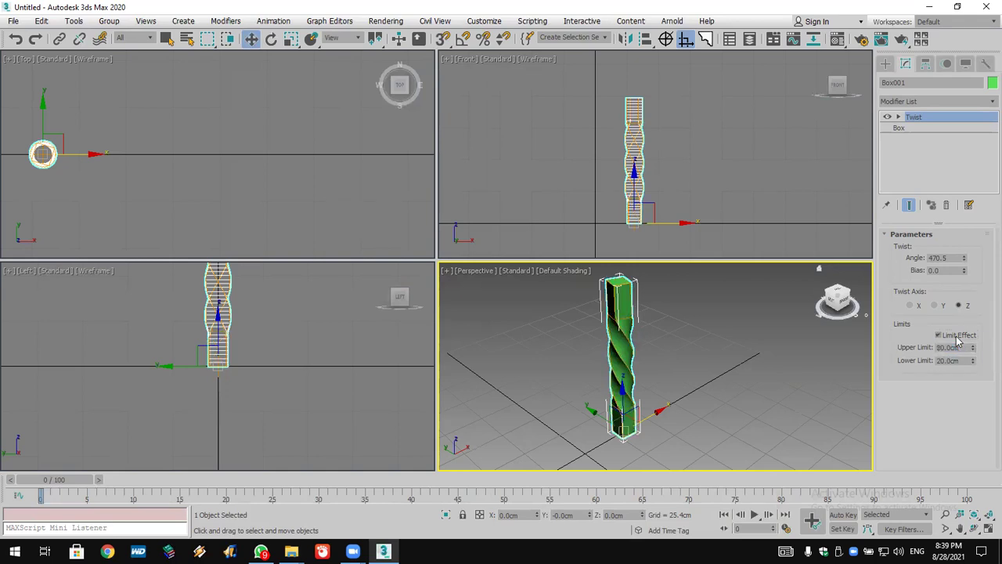
middle_drag(654, 352, 660, 348)
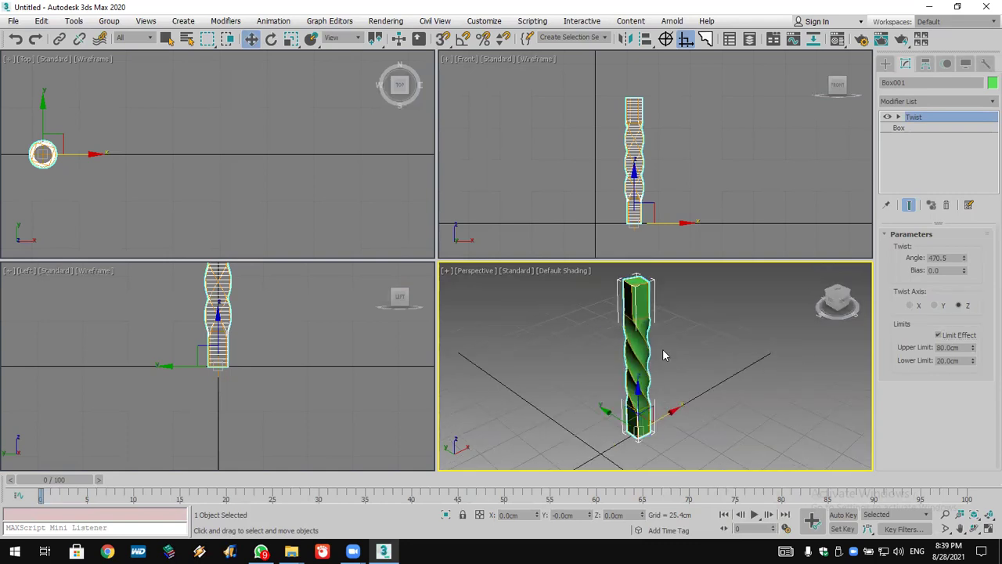
Remove the Twist modifier from the box and add a fresh Twist with an angle of 400.
click(945, 204)
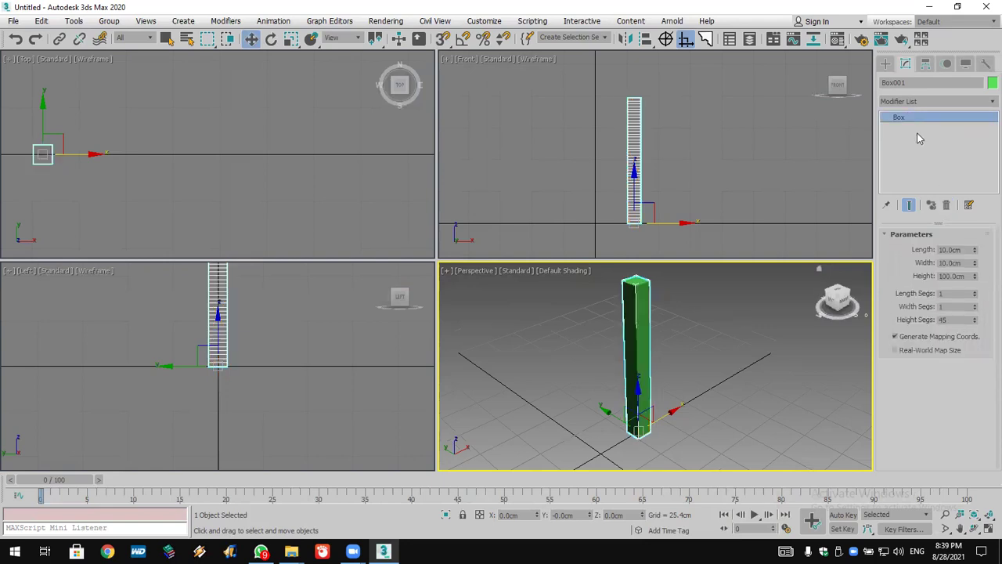
click(909, 101)
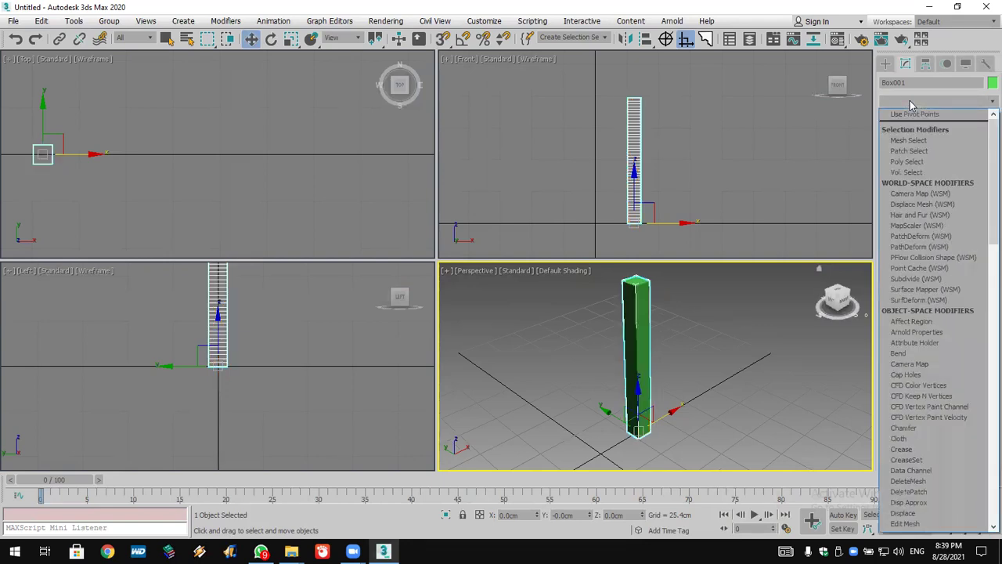
key(t)
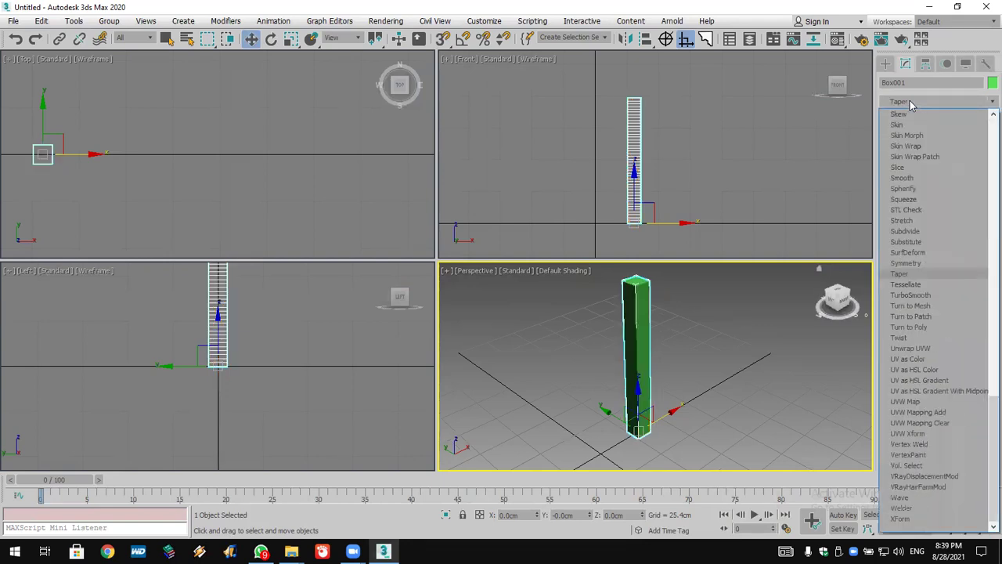
click(908, 338)
click(940, 257)
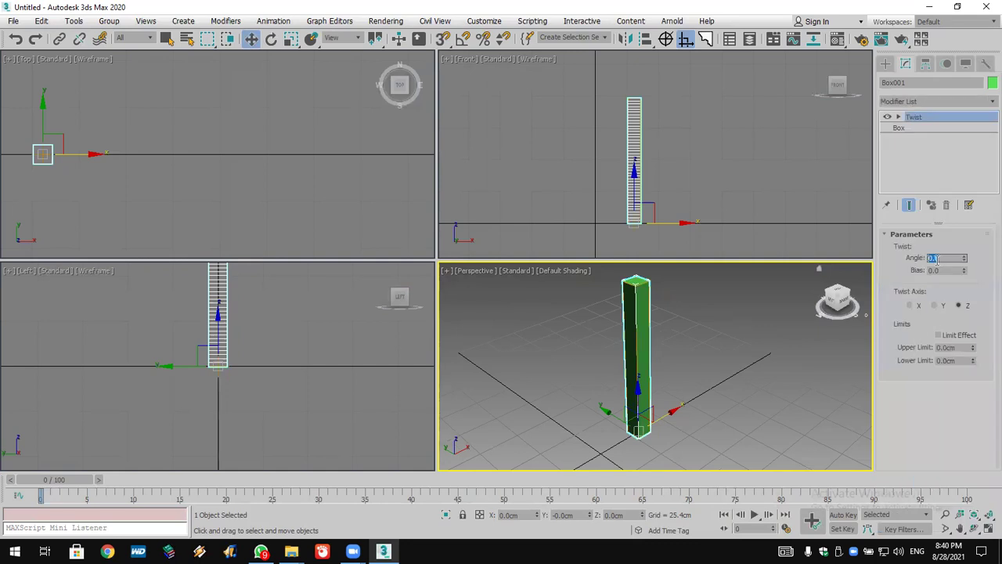
double_click(940, 257)
key(Return)
text(400)
key(Return)
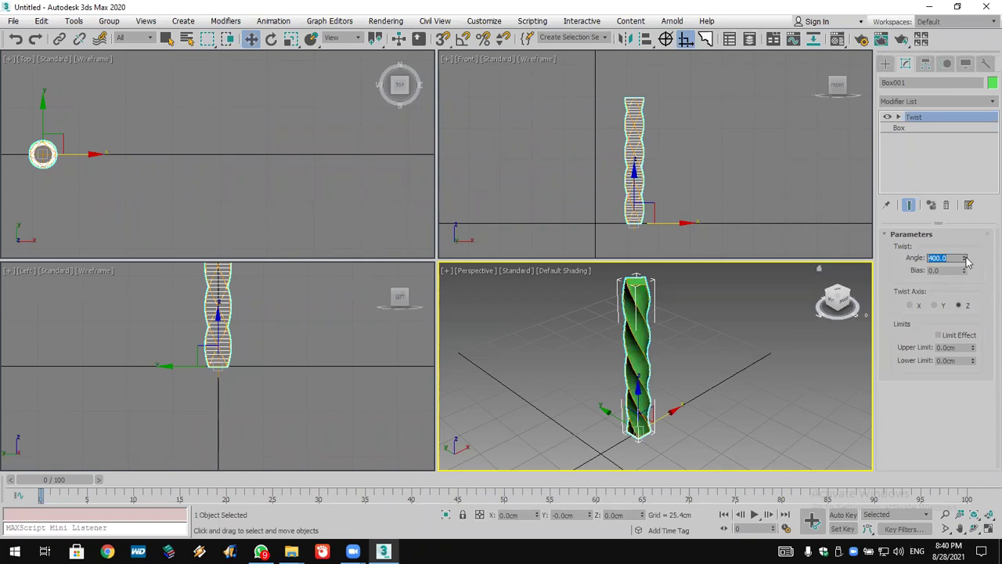
Restrict the new 400-degree Twist to the section between 20 cm and 80 cm by enabling its limits.
click(957, 361)
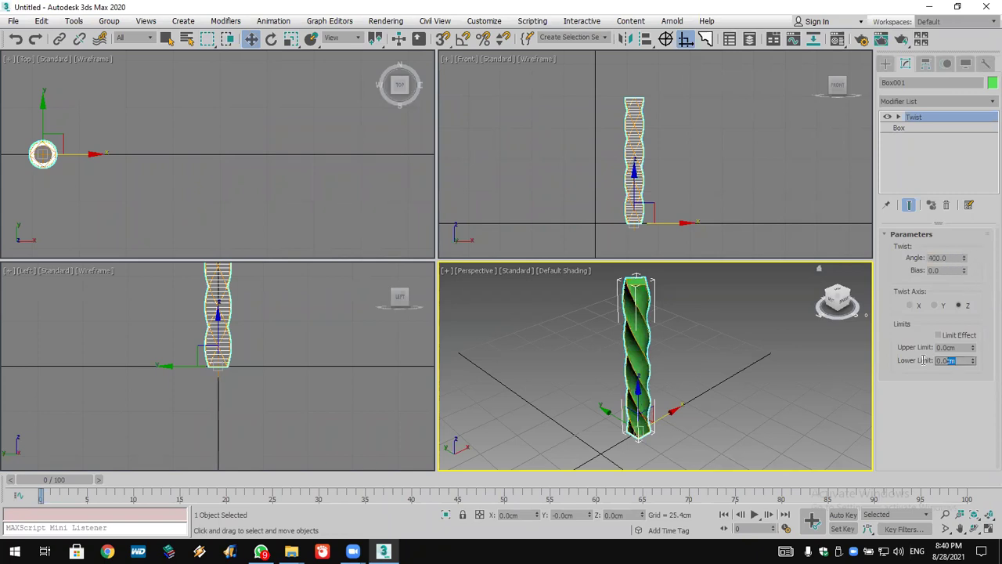
text(20)
click(945, 348)
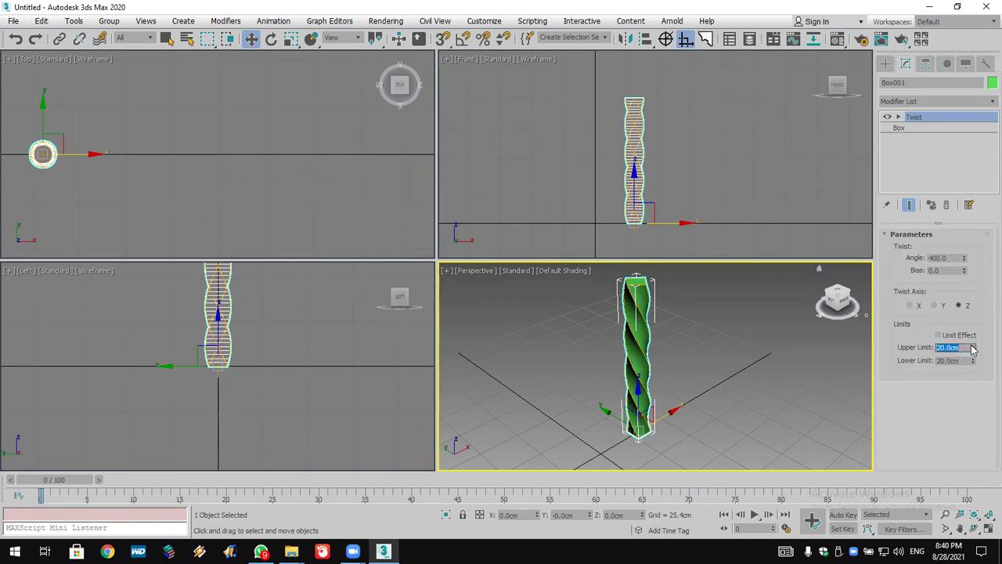
text(80)
key(Return)
click(955, 339)
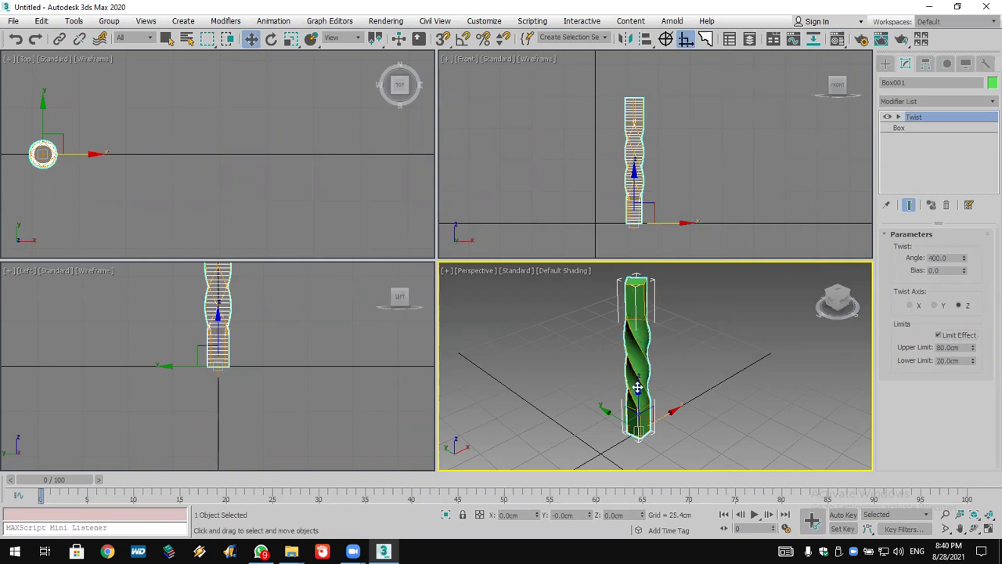
Add a Bend modifier above the Twist and set its angle to 180.
click(926, 102)
key(b)
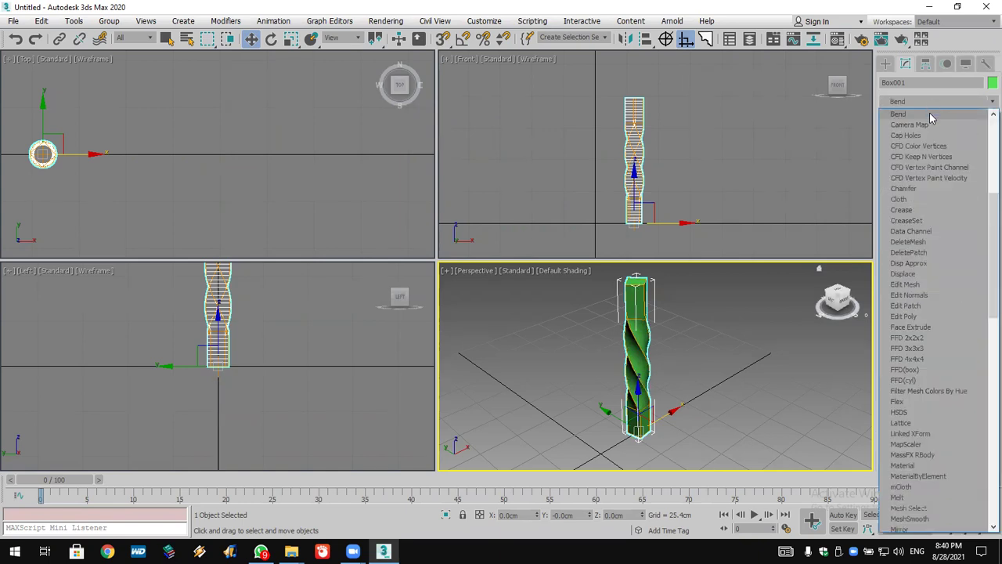
click(929, 113)
double_click(956, 260)
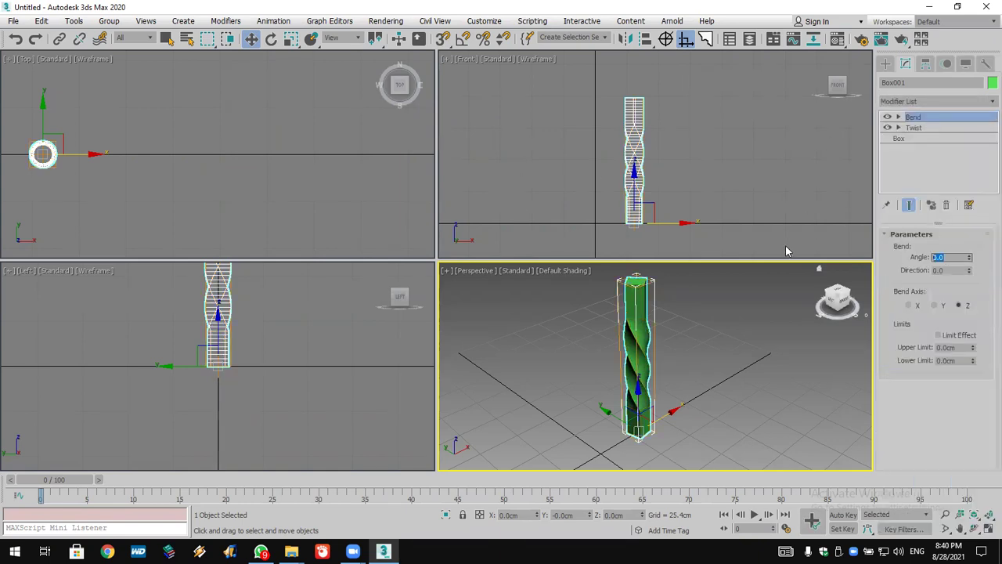
text(180)
key(Return)
Rotate-copy the twisted arch about -26.6 degrees around Z in the Top viewport with 10 copies, and inspect the arrangement in Perspective.
click(271, 38)
drag(74, 122, 86, 163)
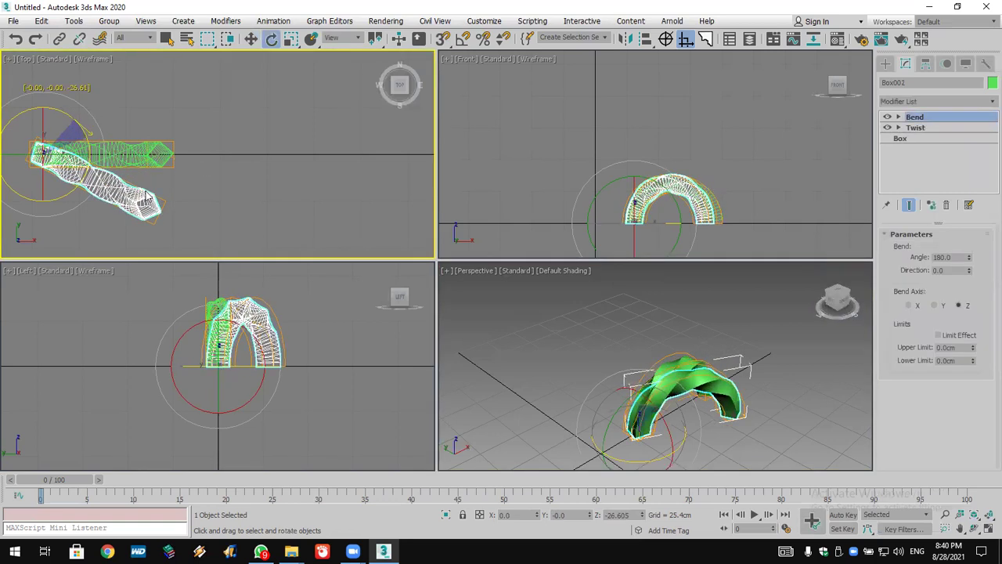
drag(532, 286, 533, 274)
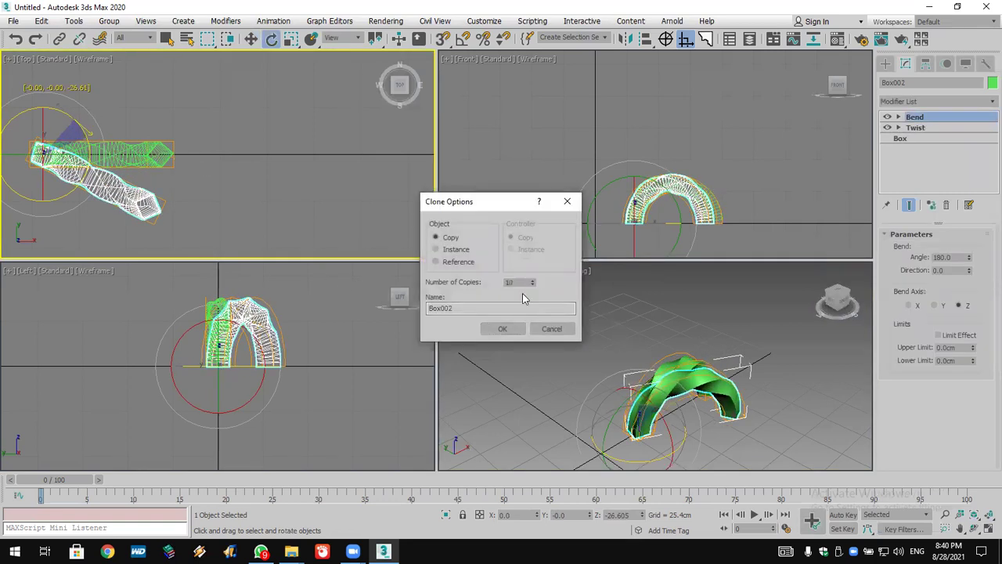
click(503, 328)
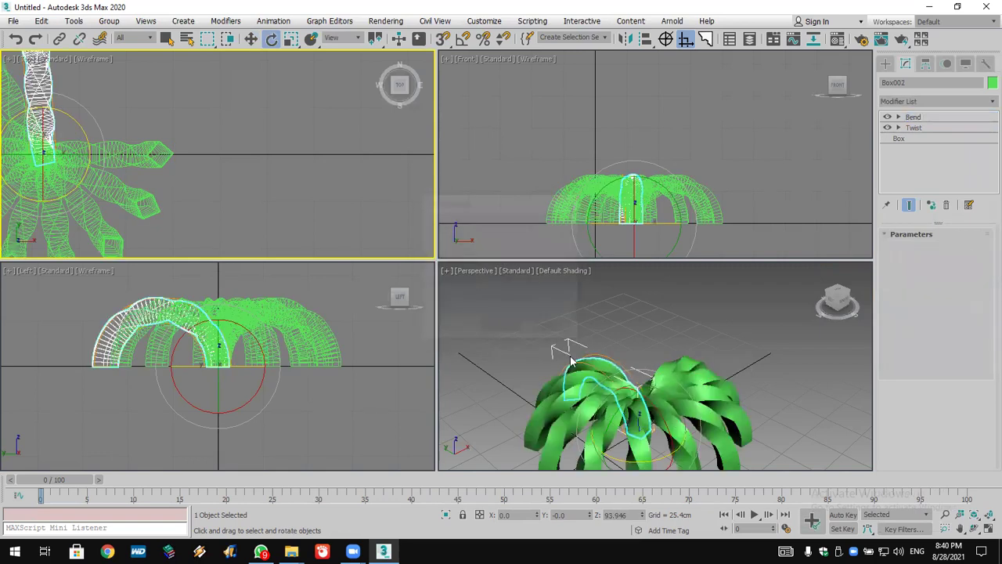
click(974, 530)
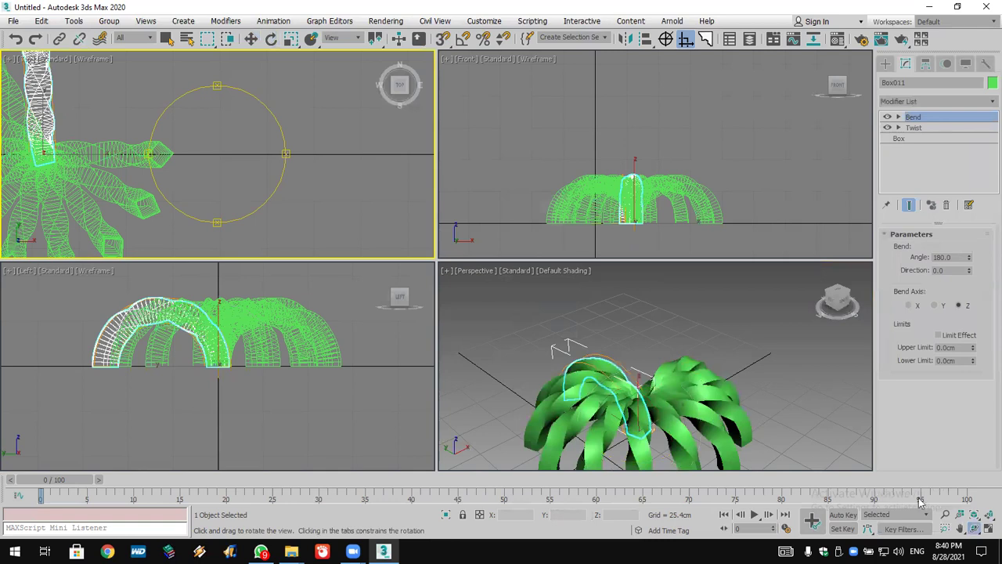
drag(631, 418, 388, 214)
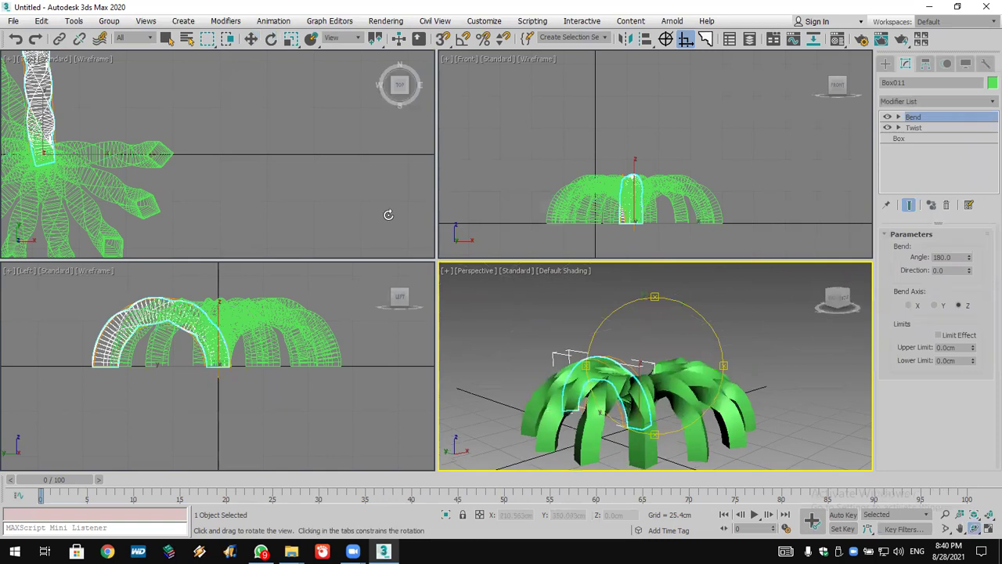
Undo the rotated copies of the arch and reset the scene without saving changes.
click(16, 38)
click(13, 21)
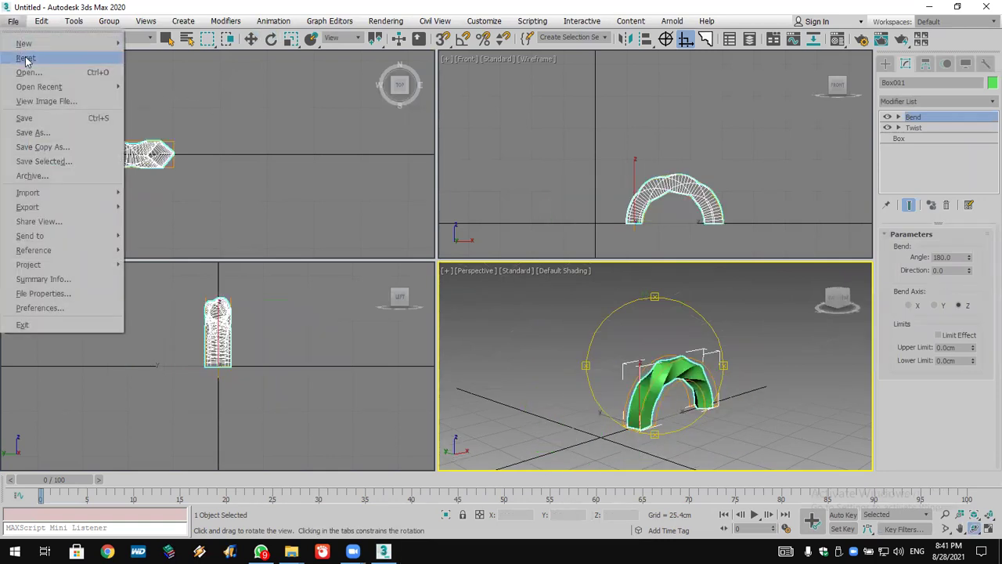
click(26, 59)
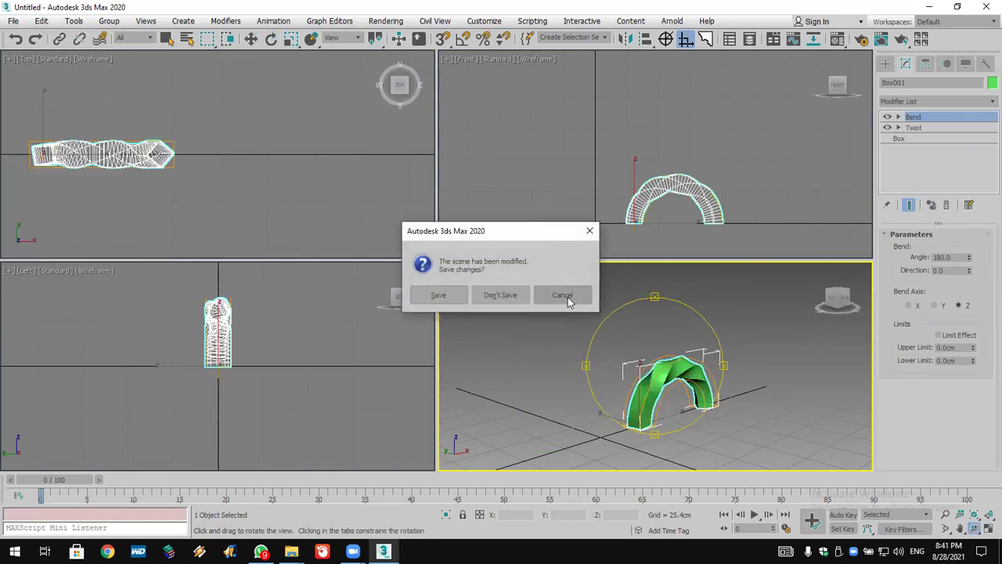
click(511, 296)
click(459, 293)
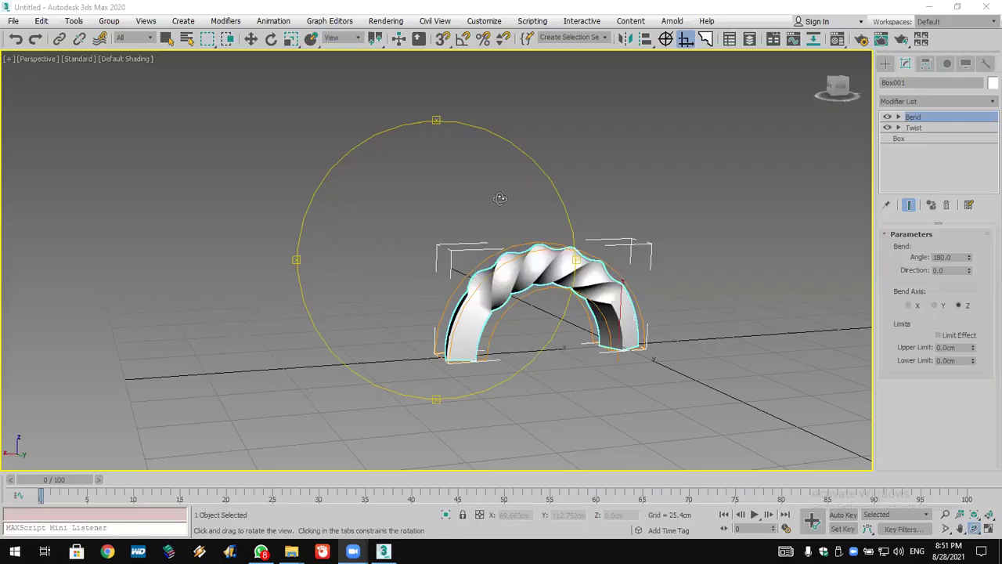
Remove the Bend modifier from the white twisted arch and view the straight twisted box from the side.
drag(512, 208, 540, 229)
click(946, 205)
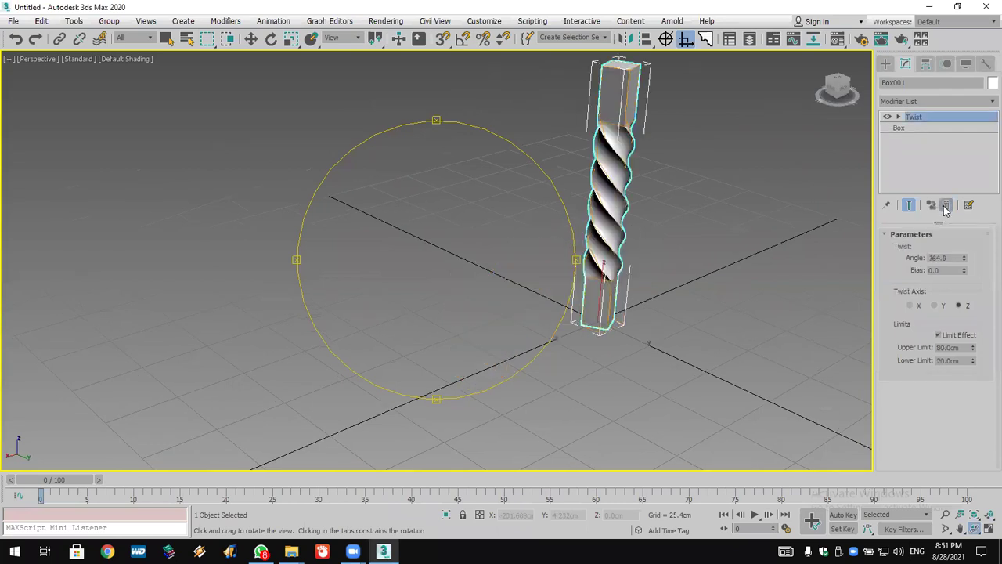
drag(780, 162, 522, 252)
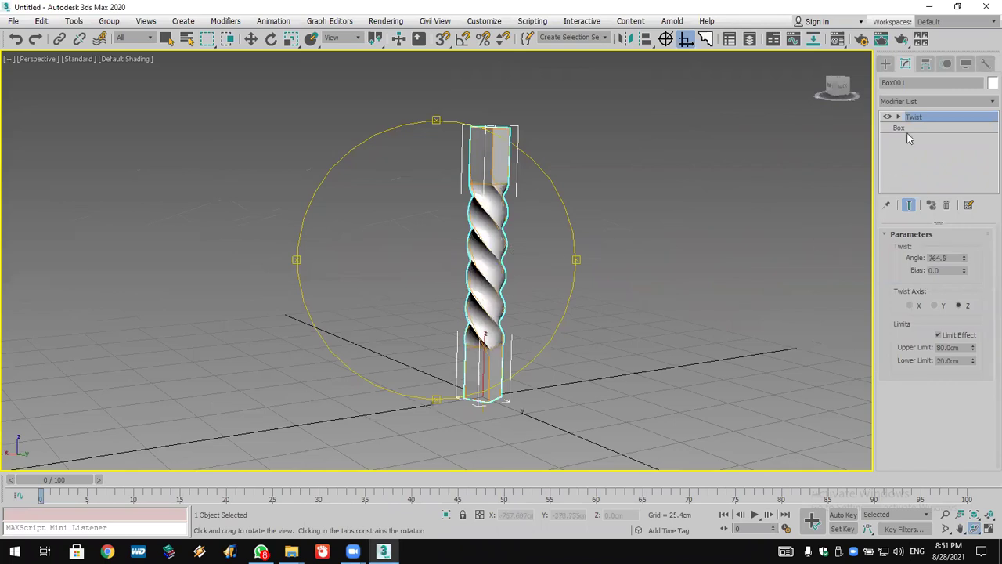
Remove the Twist modifier from the box and set the box's height to 10 cm.
click(945, 205)
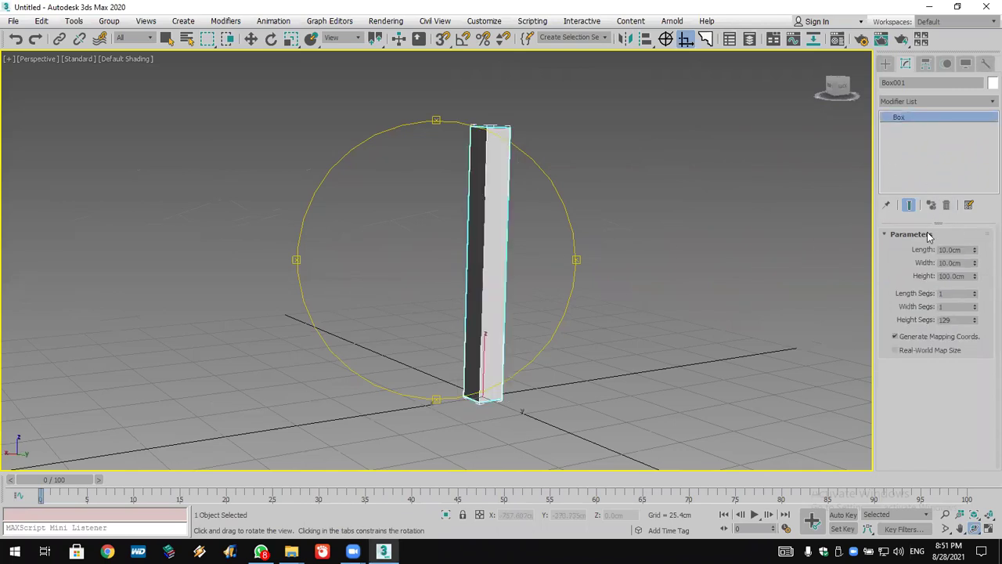
double_click(950, 277)
text(10)
key(Return)
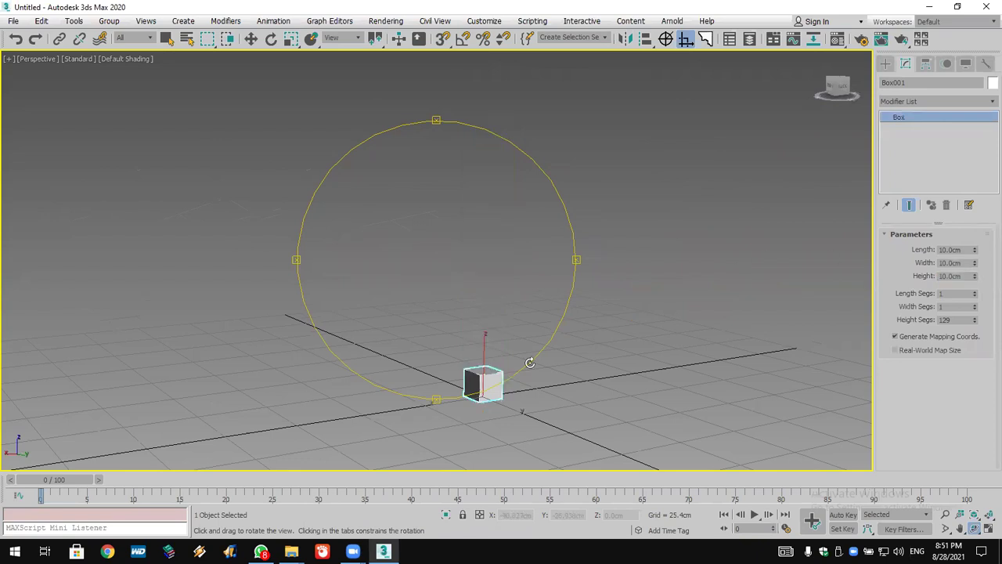
drag(530, 364, 554, 313)
drag(467, 388, 477, 293)
scroll(459, 321, up, 6)
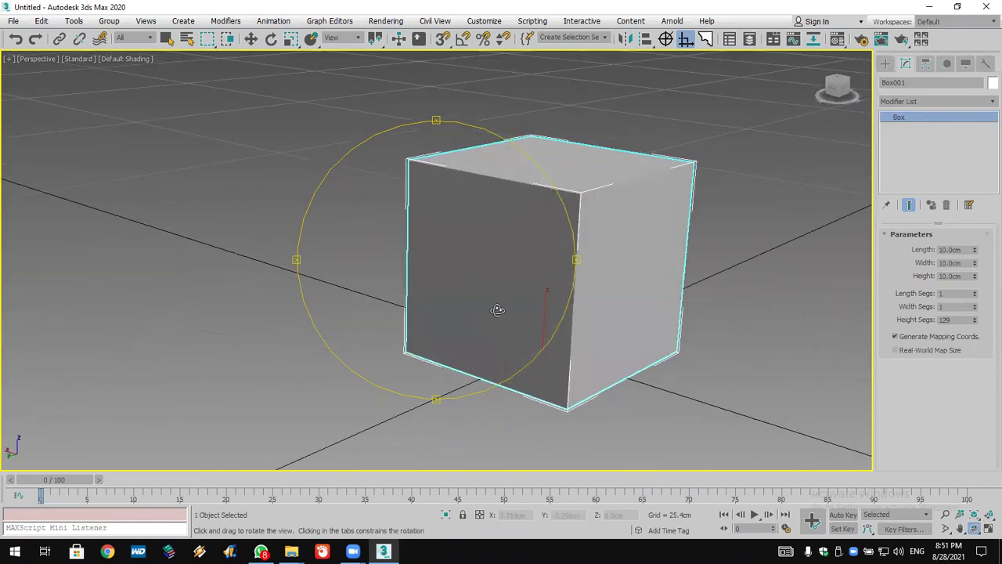
click(956, 306)
click(956, 293)
drag(624, 250, 699, 204)
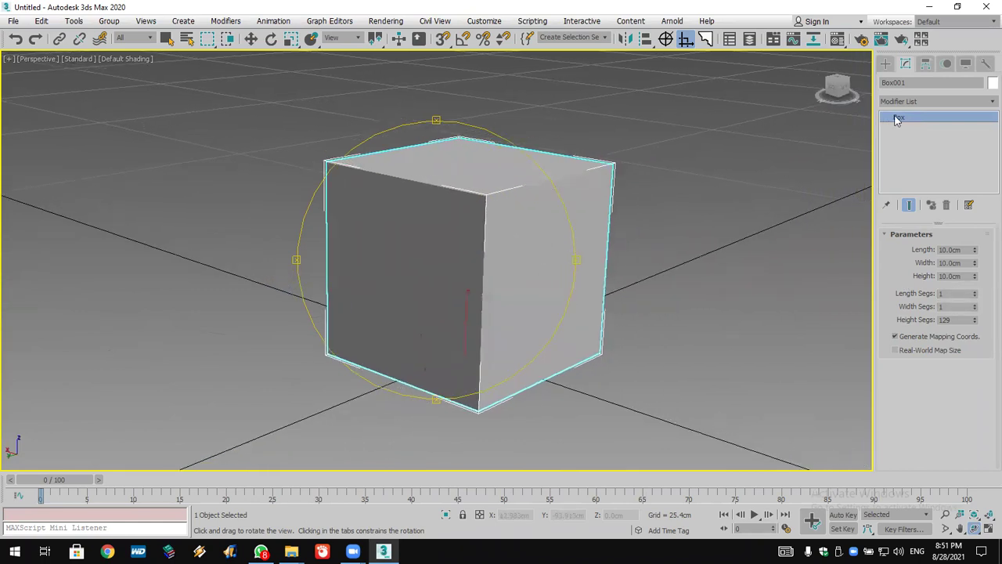
Add a Taper modifier to the cube with an amount of -0.89 and a curve of 2.85.
click(919, 104)
key(t)
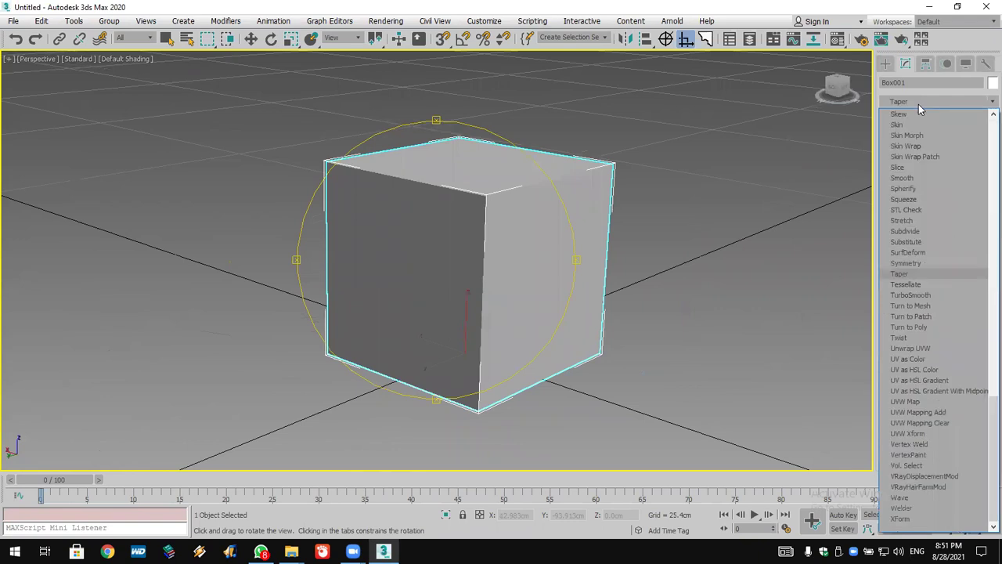
click(913, 273)
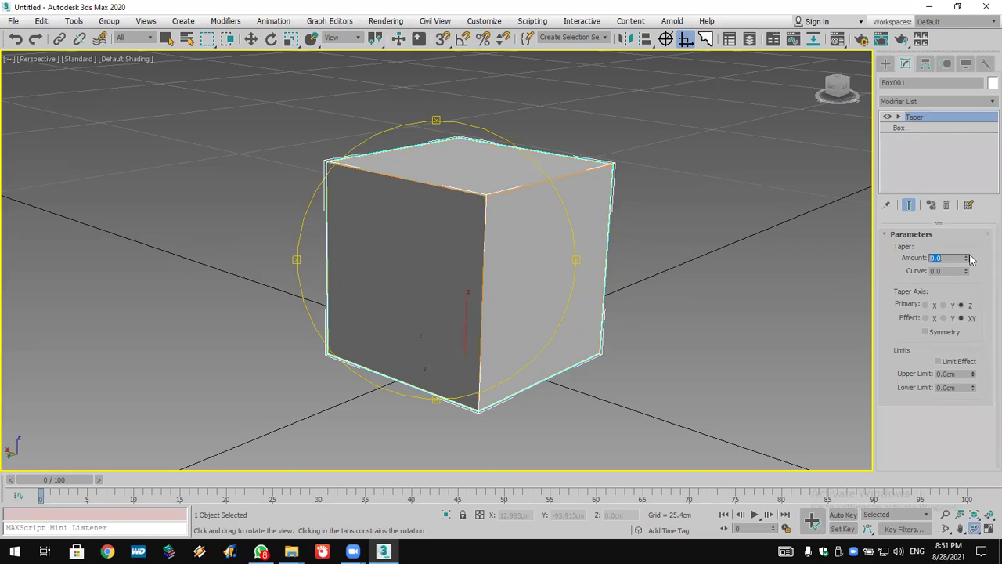
drag(967, 262, 941, 311)
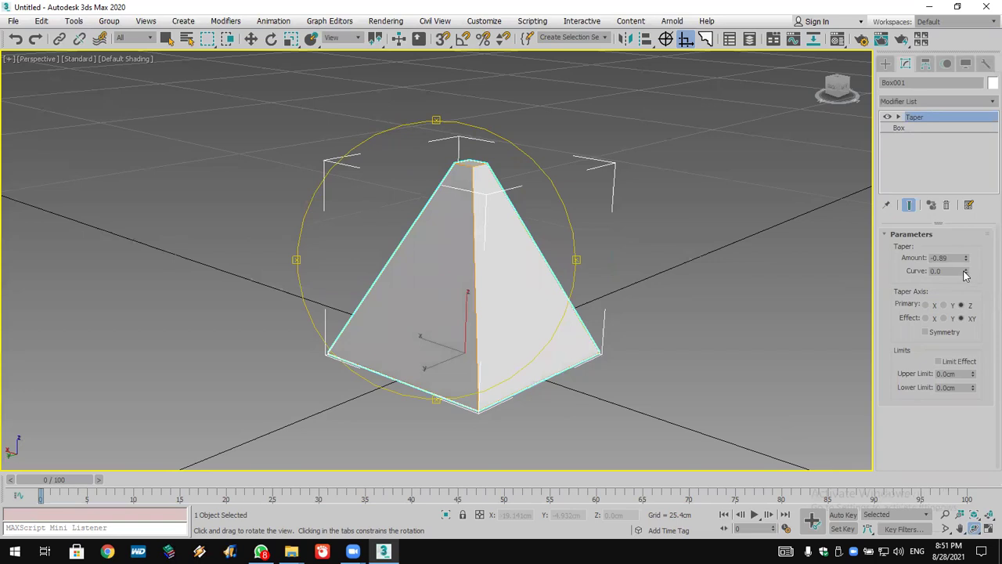
drag(966, 273, 966, 172)
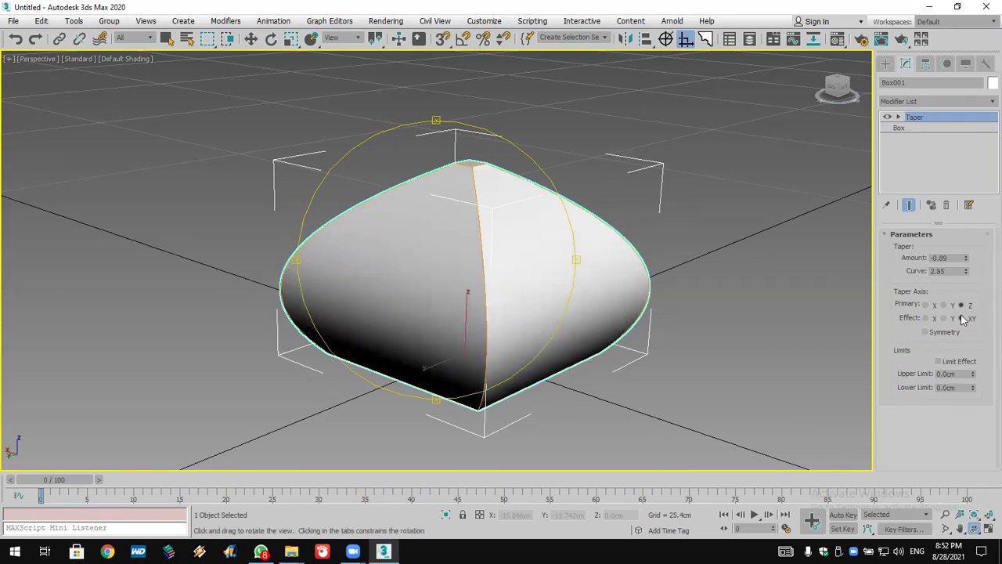
Limit the Taper effect on the cube to a lower limit of 2 cm and an upper limit of 8 cm.
click(960, 387)
text(2)
click(951, 374)
text(8)
key(Return)
click(948, 363)
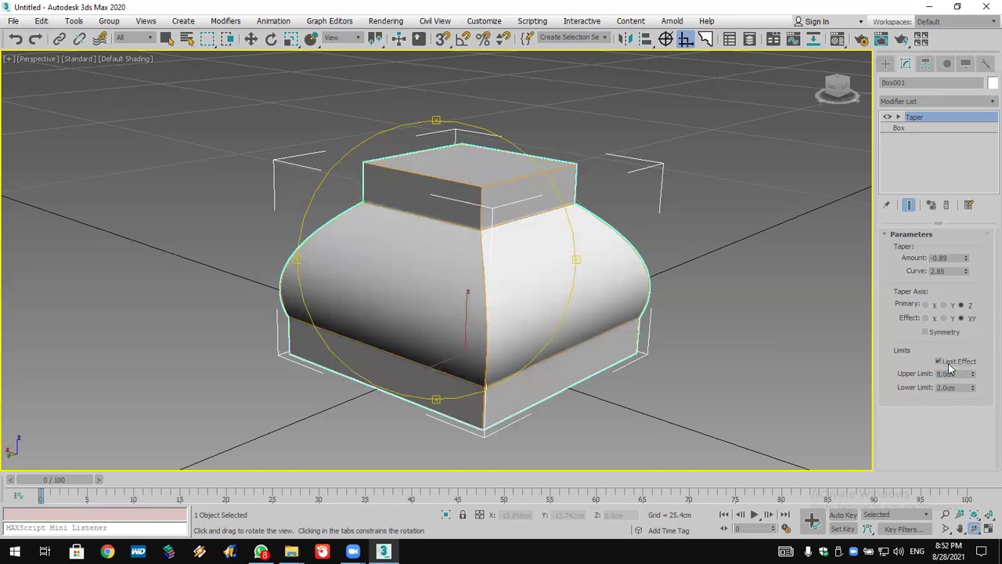
Increase the limited Taper's curve to 4.18 and view the shape from another side.
click(966, 268)
drag(965, 272, 965, 231)
drag(736, 305, 403, 269)
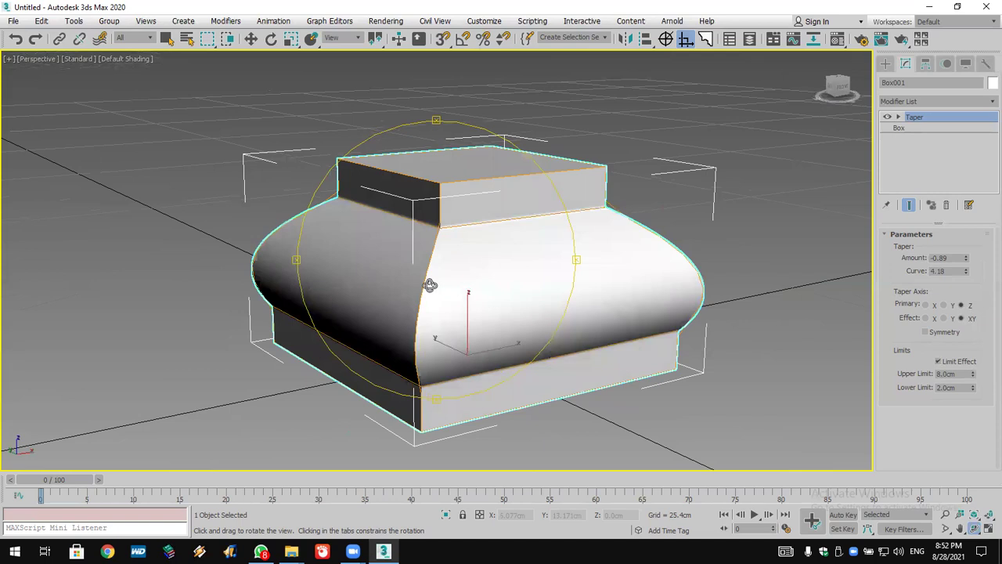
Reselect the tapered box and remove its Taper modifier.
right_click(675, 251)
click(731, 212)
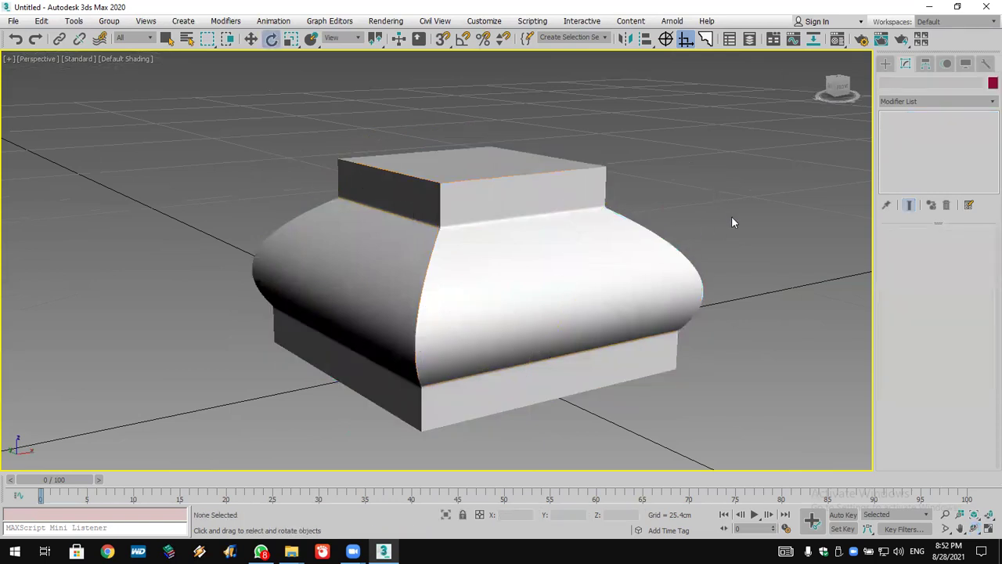
click(569, 293)
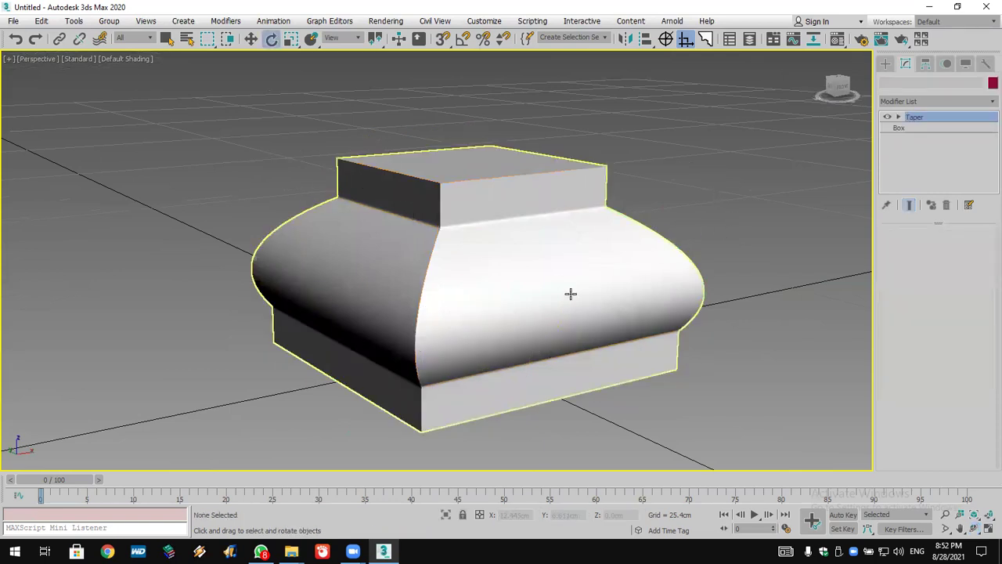
click(946, 205)
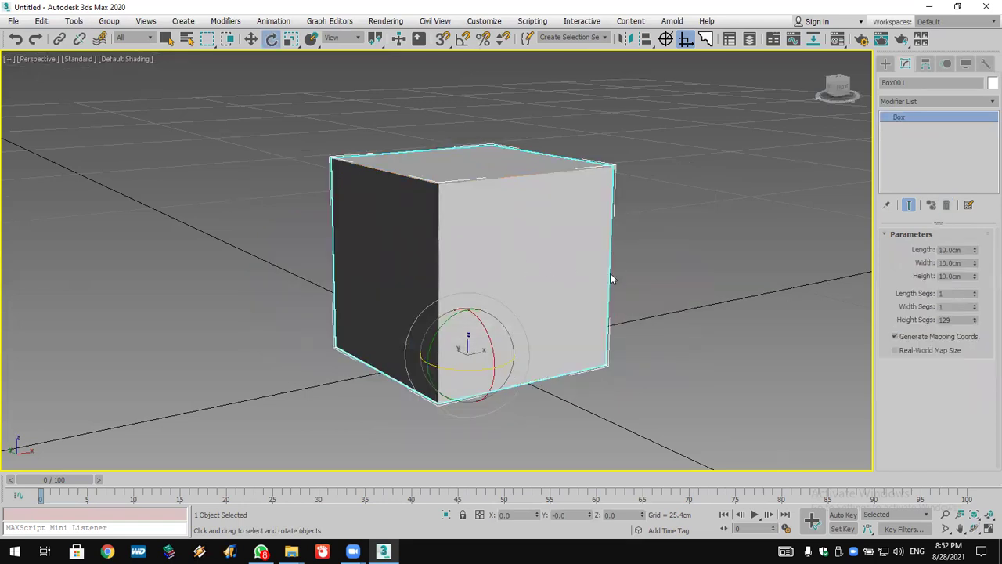
Add a fresh Taper modifier to the cube and set its amount to -0.89.
click(903, 102)
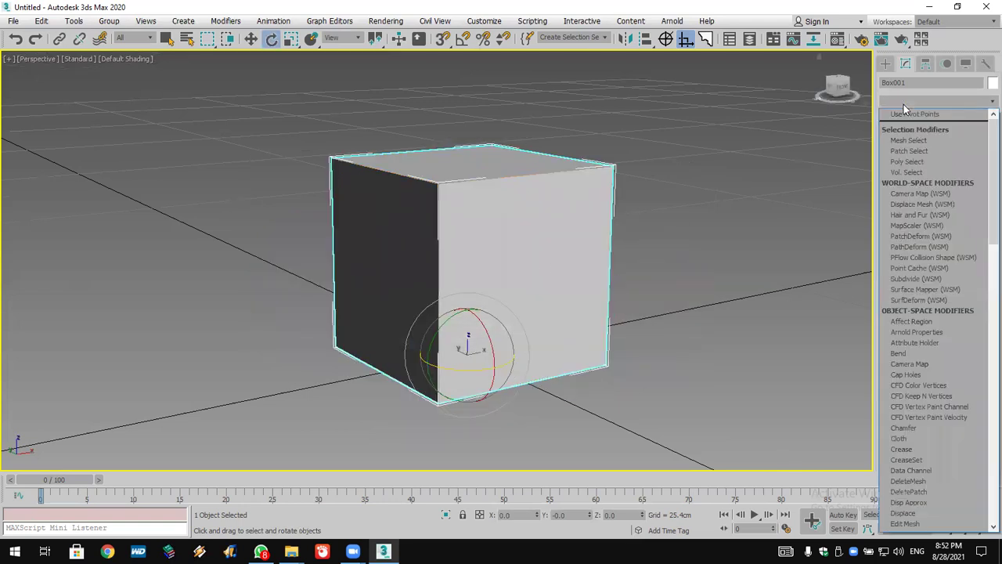
click(903, 104)
click(903, 105)
key(t)
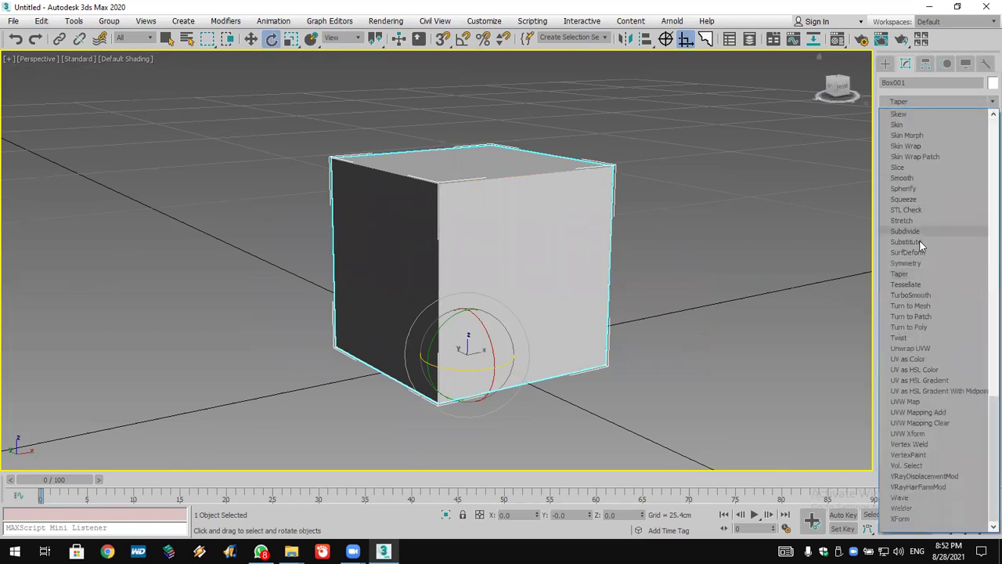
click(916, 274)
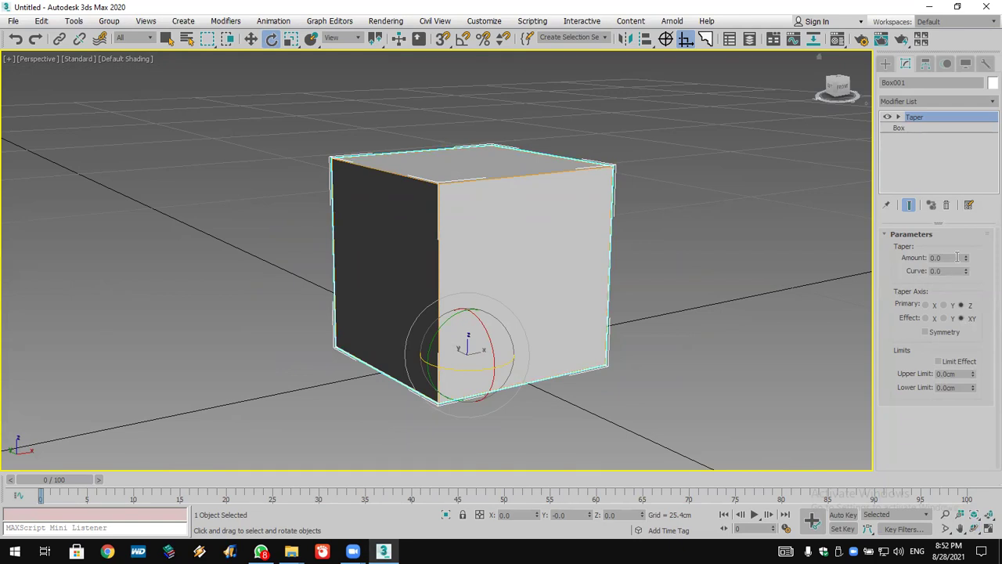
drag(966, 260, 984, 335)
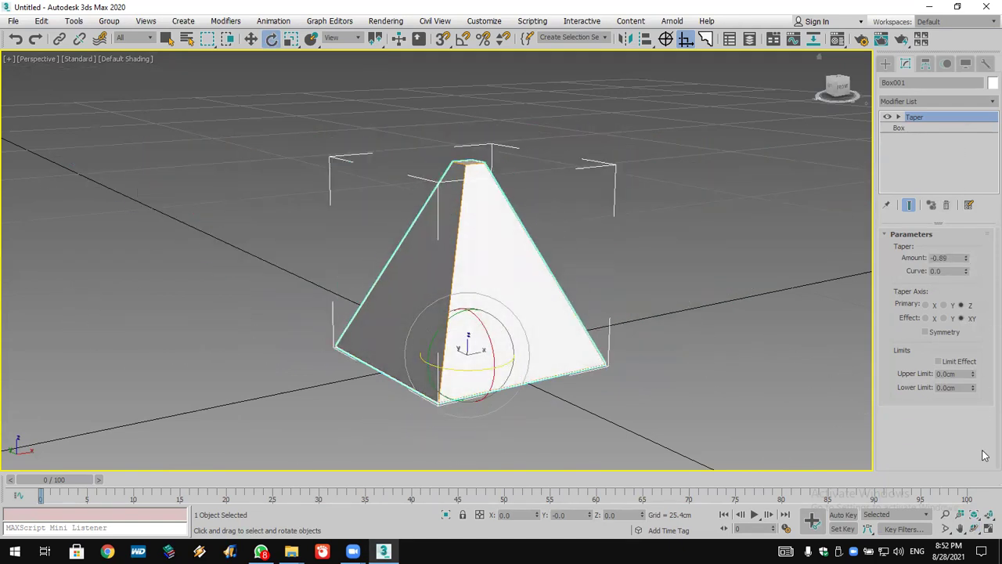
Show the tapered box in all four viewports, try different Taper curve values and settle on 6.05.
click(988, 528)
click(988, 514)
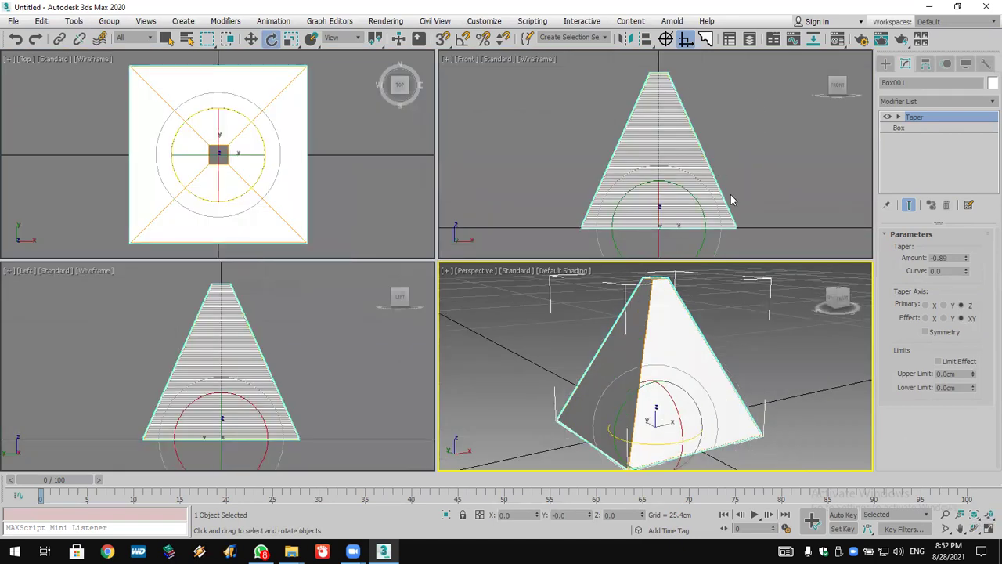
drag(966, 271, 971, 23)
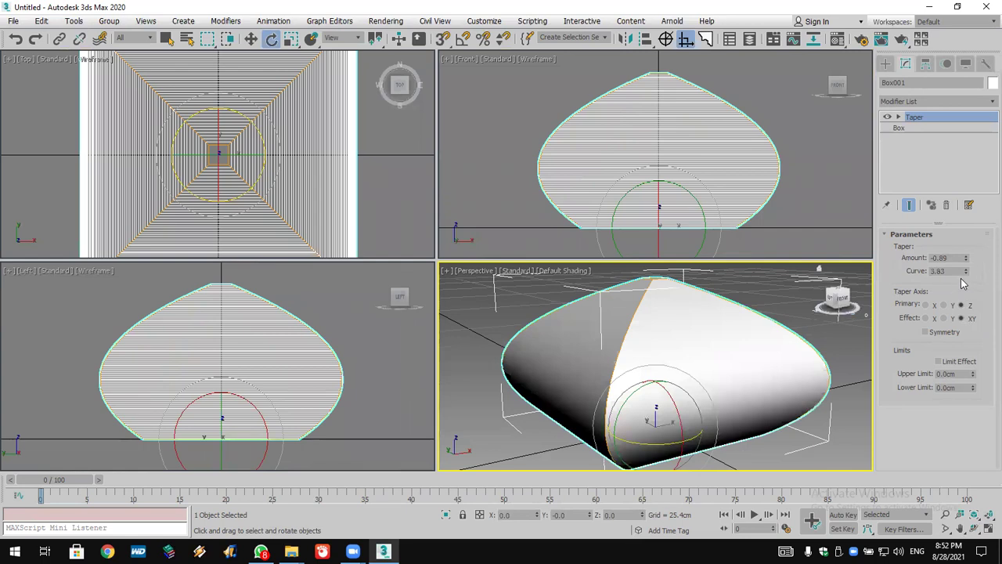
drag(966, 273, 966, 548)
drag(947, 47, 926, 64)
drag(966, 279, 909, 41)
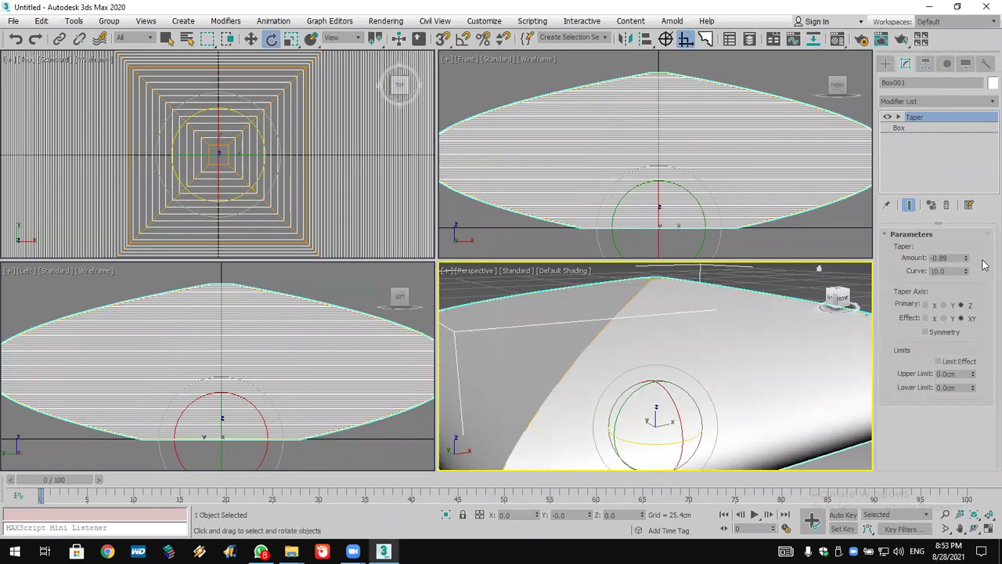
click(966, 273)
drag(965, 273, 966, 353)
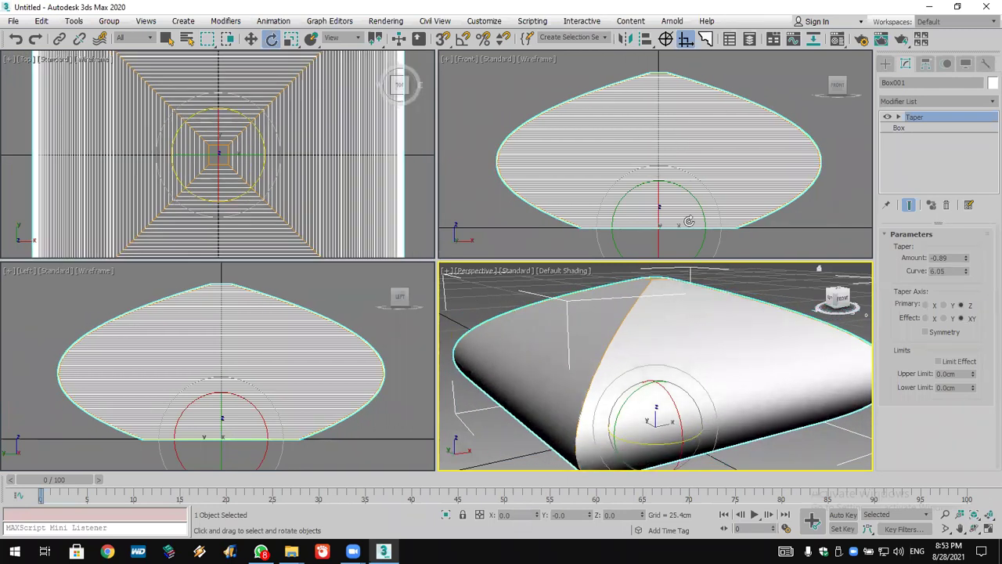
Limit the new Taper effect to between 2 cm and 8 cm and inspect the shape in Perspective.
double_click(954, 387)
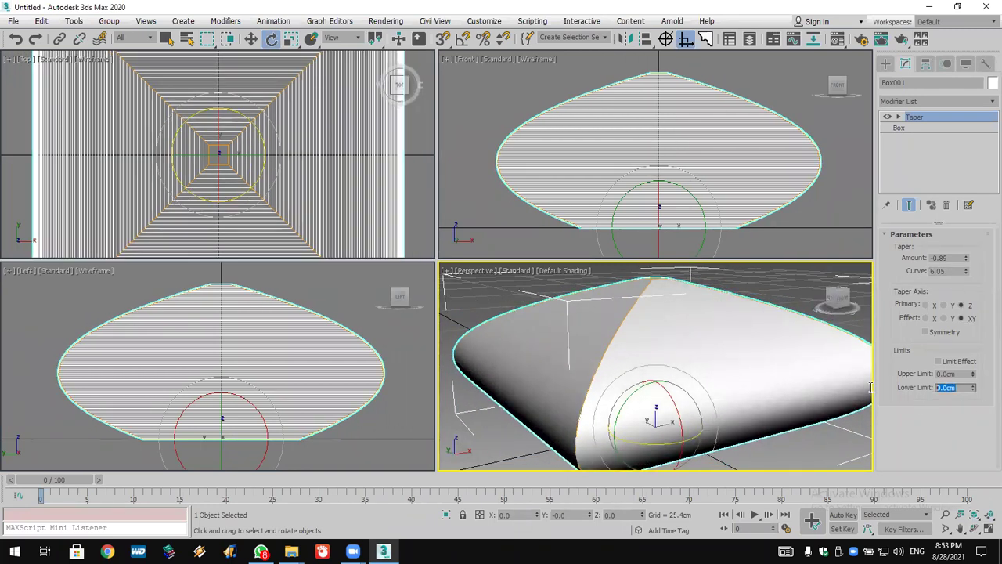
text(2)
double_click(963, 373)
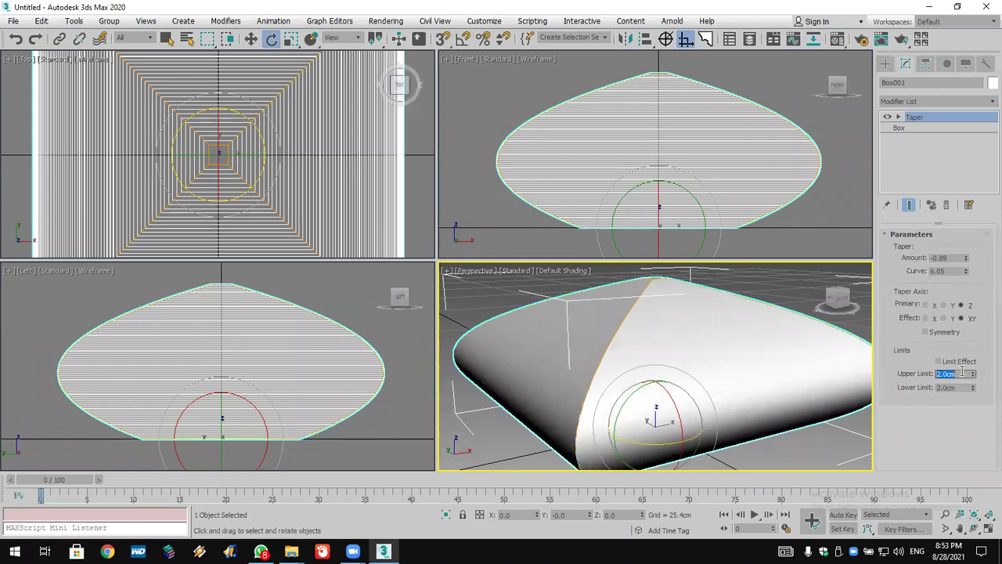
text(8)
key(Return)
click(953, 362)
scroll(672, 364, down, 6)
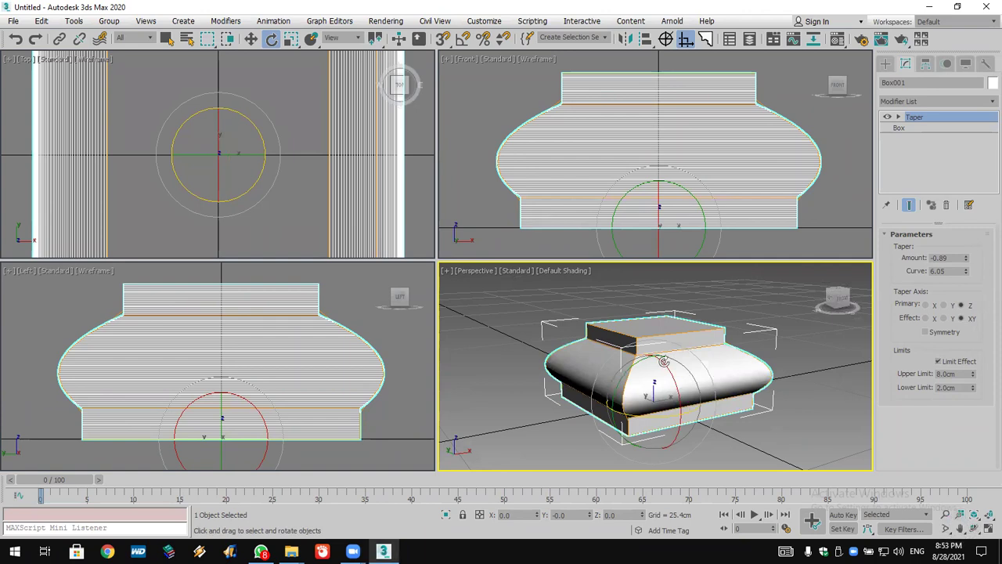
click(974, 528)
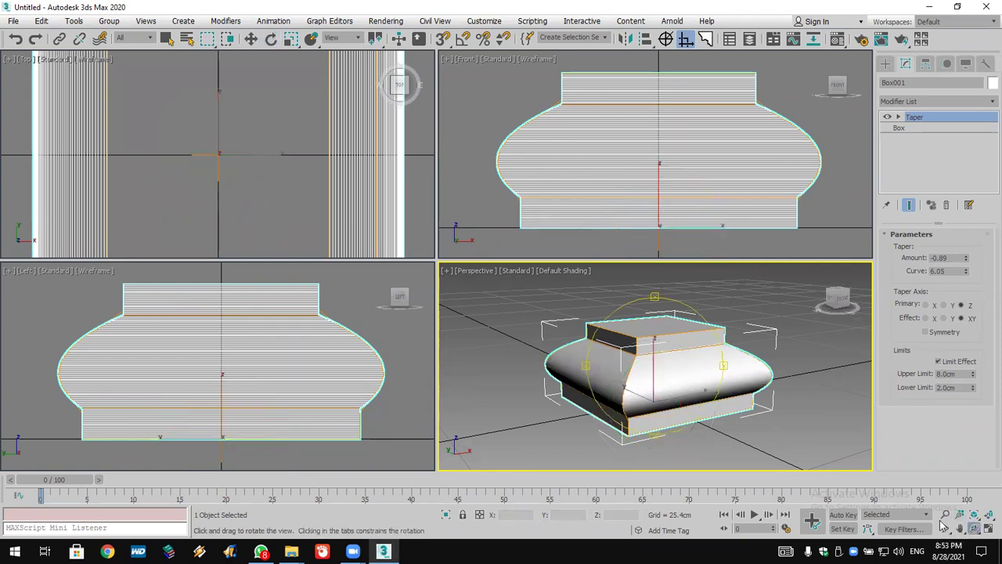
mouse_move(637, 378)
mouse_down()
mouse_move(622, 377)
mouse_move(633, 376)
mouse_up()
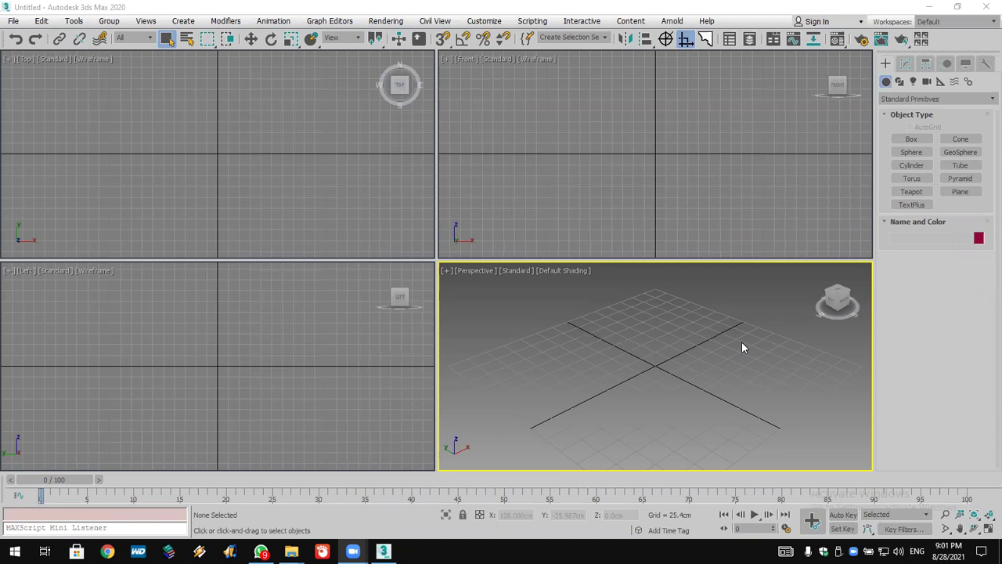
Turn off ortho snapping and draw a box about 194 cm long, 703 cm wide and 32 cm high in the Top viewport.
click(911, 138)
drag(67, 143, 307, 193)
right_click(307, 192)
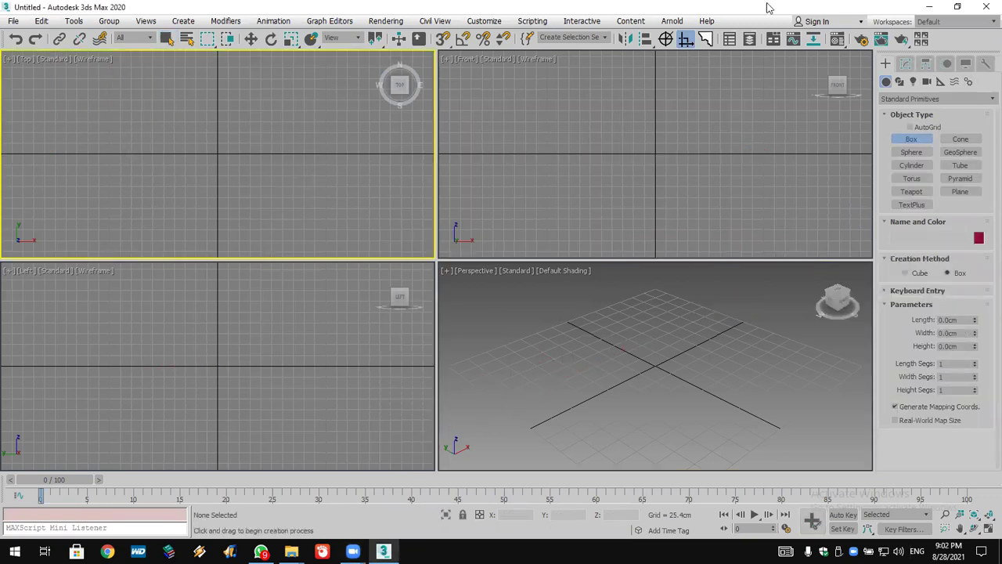
click(685, 39)
drag(66, 118, 364, 200)
click(391, 183)
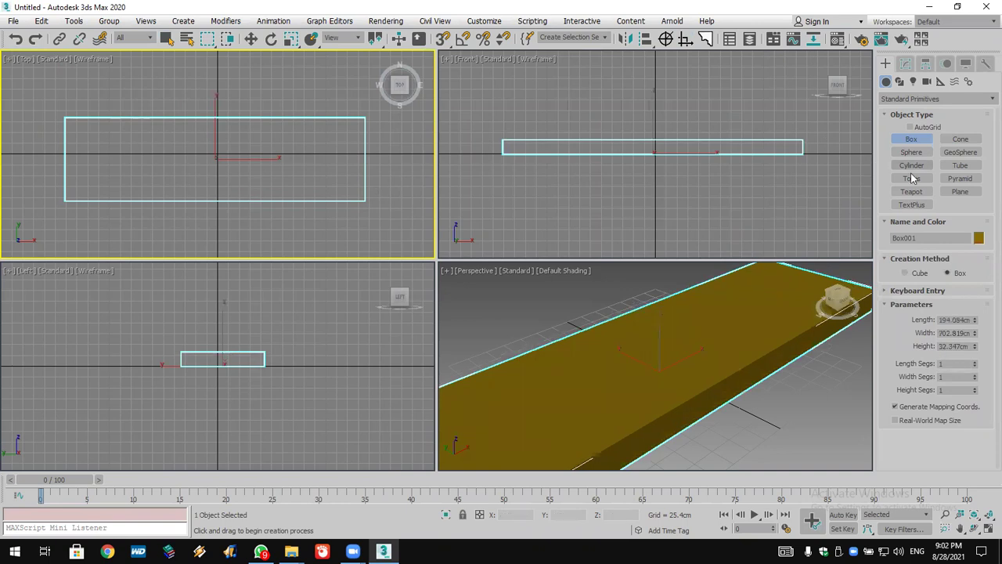
Create a cylinder about 32 cm in radius and 122 cm high at the box's left end in the Top viewport.
click(917, 168)
click(78, 162)
drag(77, 161, 92, 162)
click(108, 108)
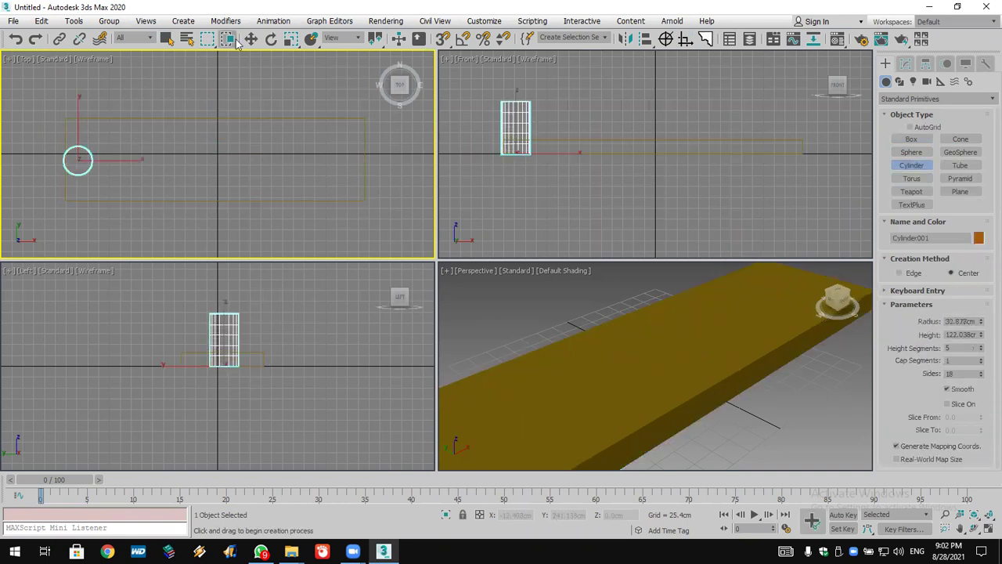
Move-copy the cylinder along X over the box with 5 evenly spaced copies.
click(250, 43)
drag(145, 161, 192, 161)
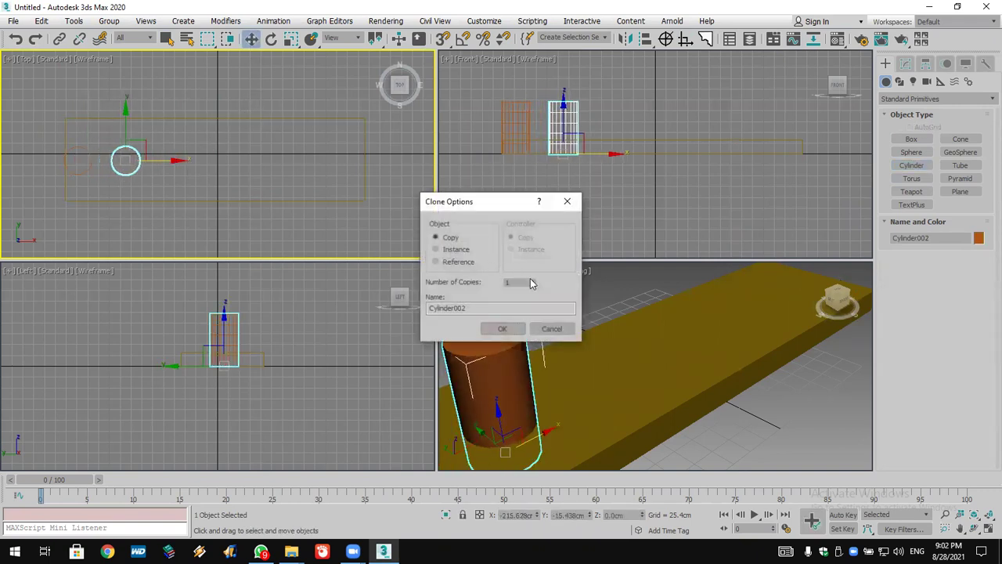
click(503, 328)
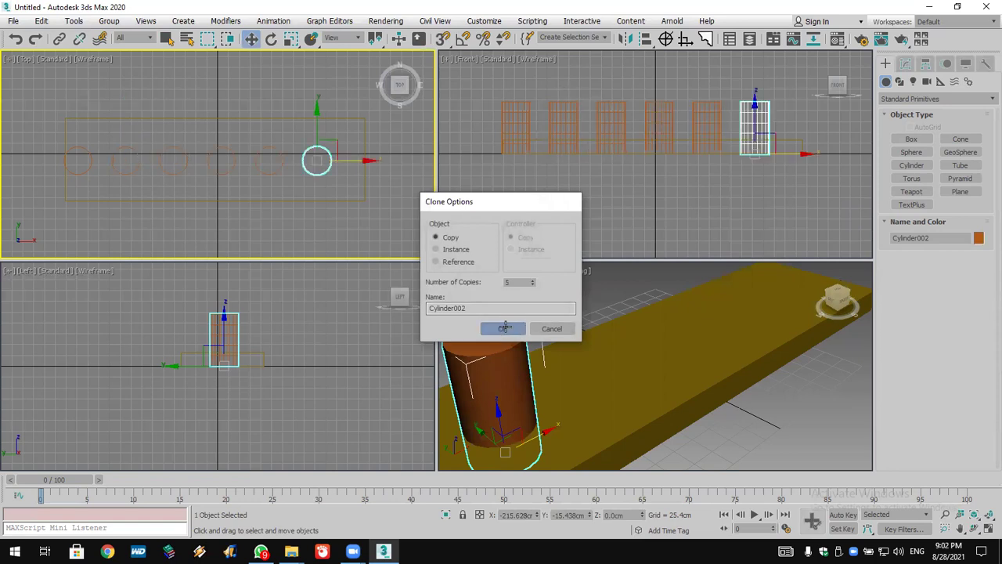
click(816, 415)
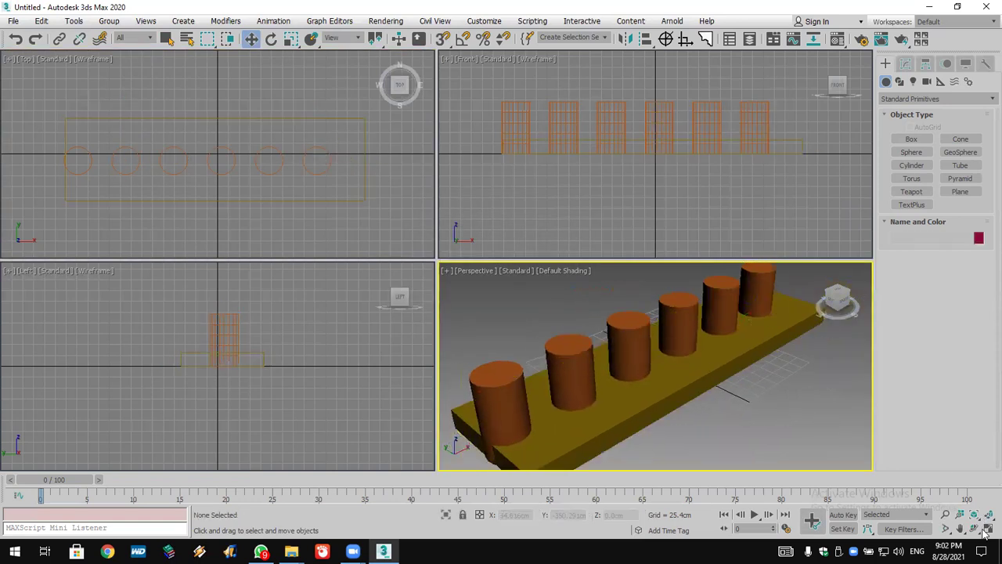
Enlarge the Perspective view and change the long box's object color to white.
key(alt+w)
scroll(606, 321, down, 5)
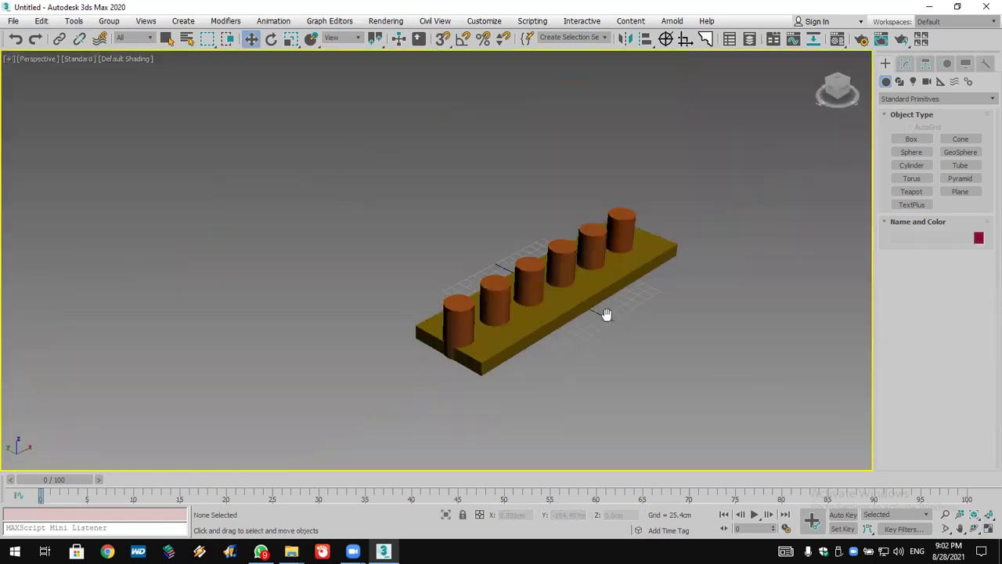
scroll(605, 321, up, 2)
click(631, 192)
click(422, 259)
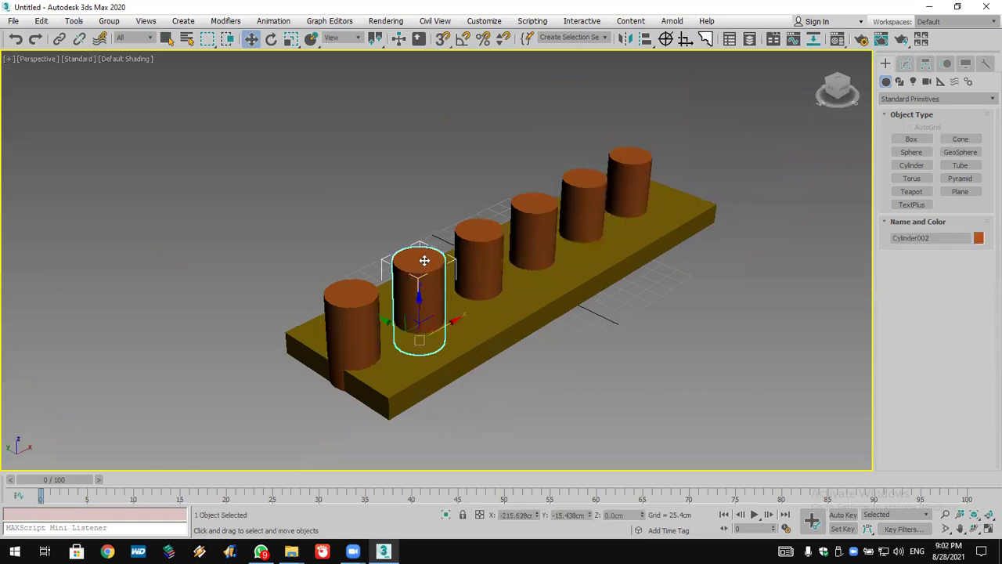
click(577, 415)
click(535, 327)
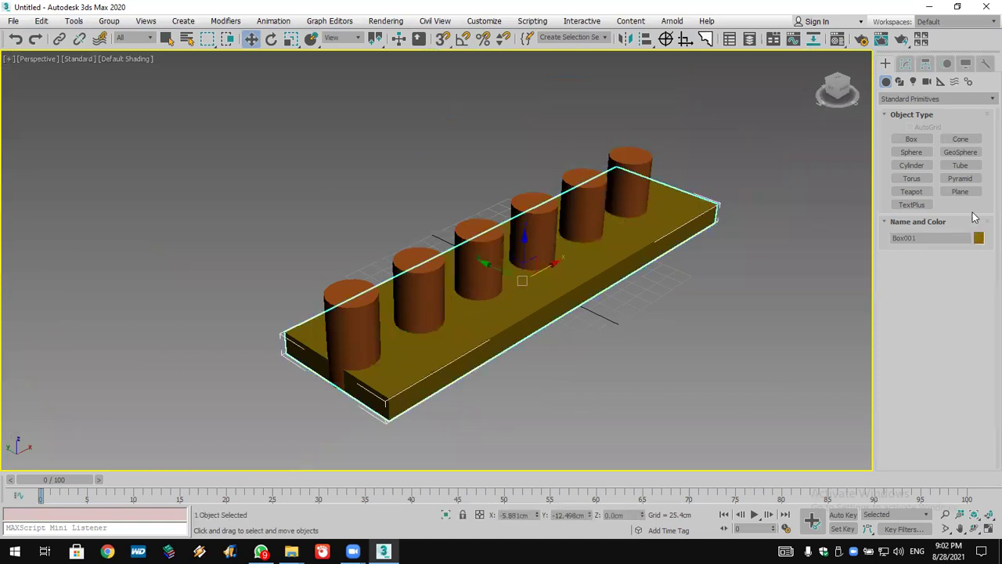
click(979, 237)
click(852, 173)
click(805, 214)
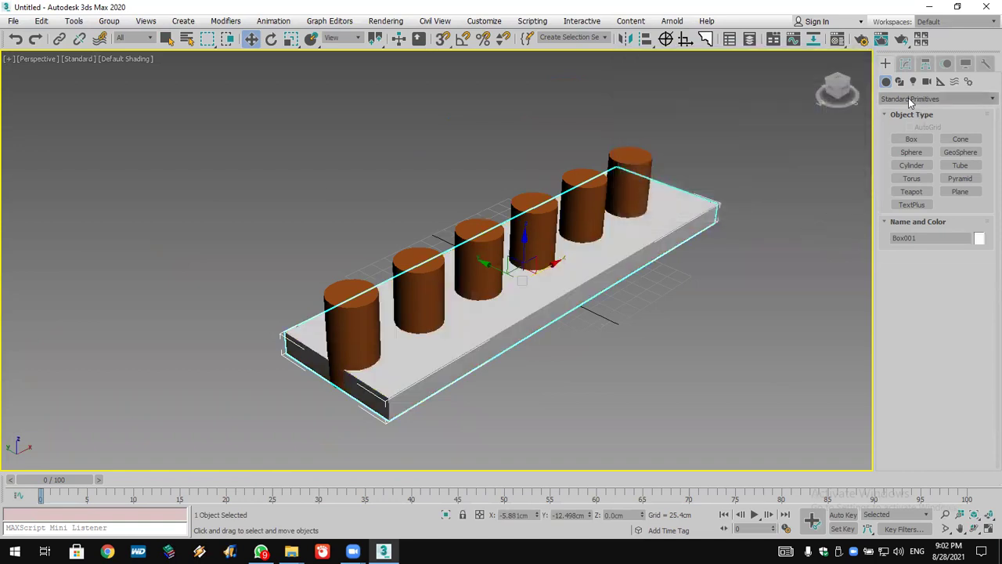
Subtract all six cylinders from the white box with ProBoolean using the Move option, and end the picking.
click(941, 100)
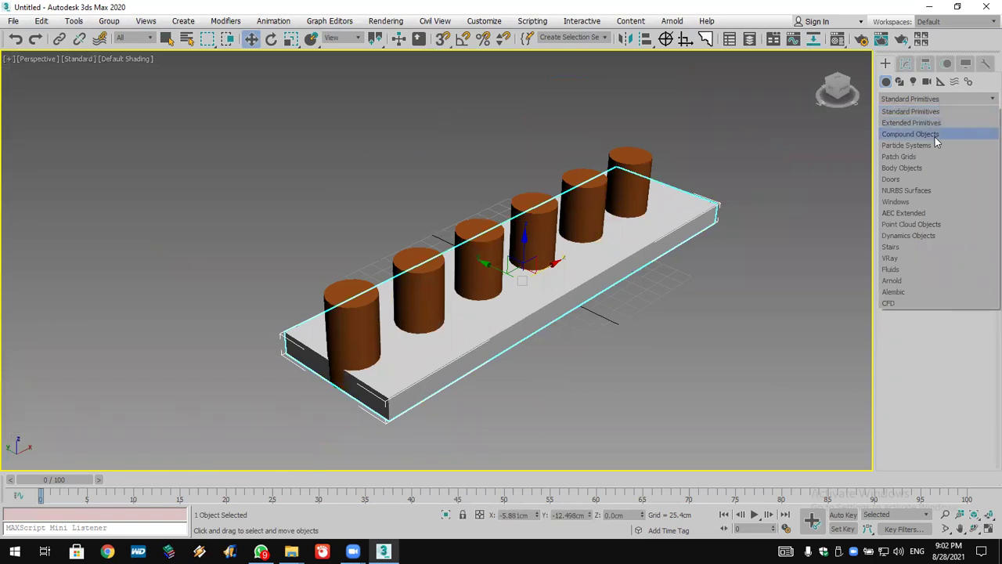
click(935, 136)
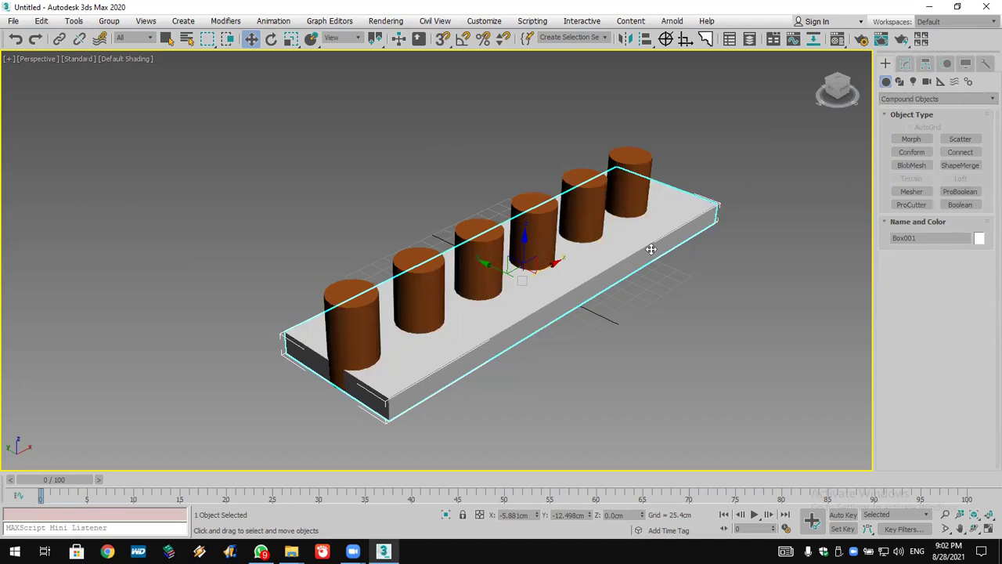
click(959, 191)
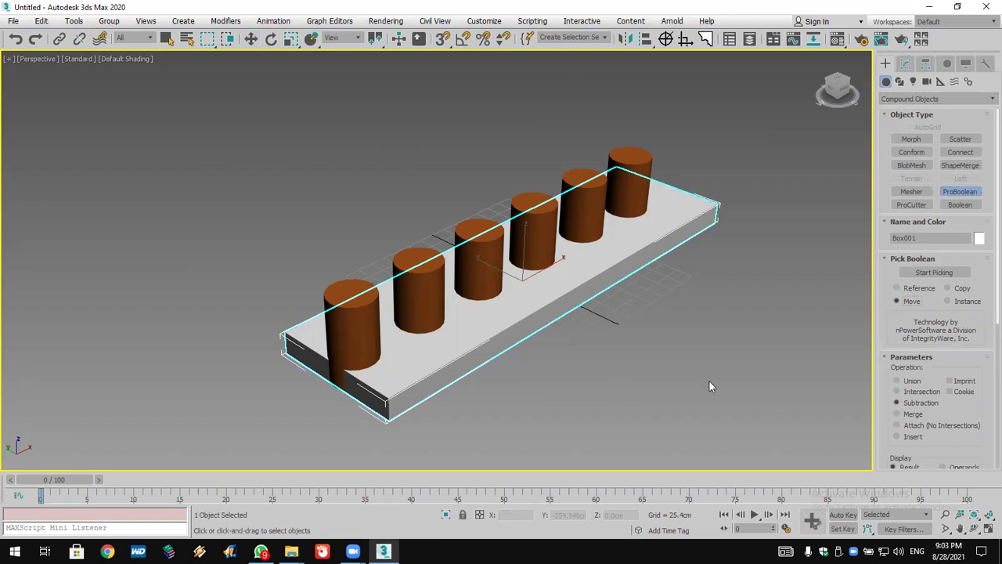
key(alt+w)
click(934, 273)
click(613, 385)
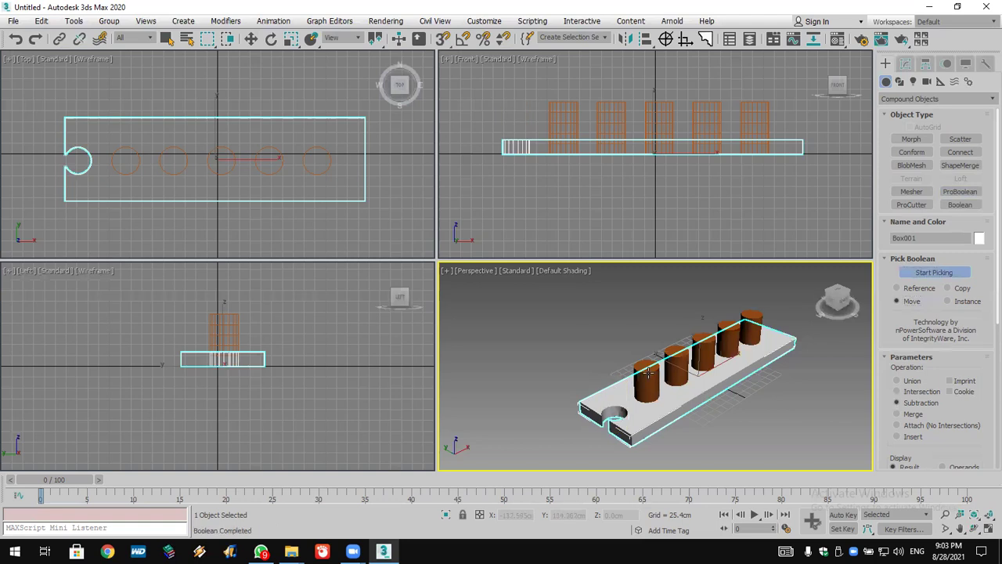
click(646, 377)
click(676, 366)
click(700, 354)
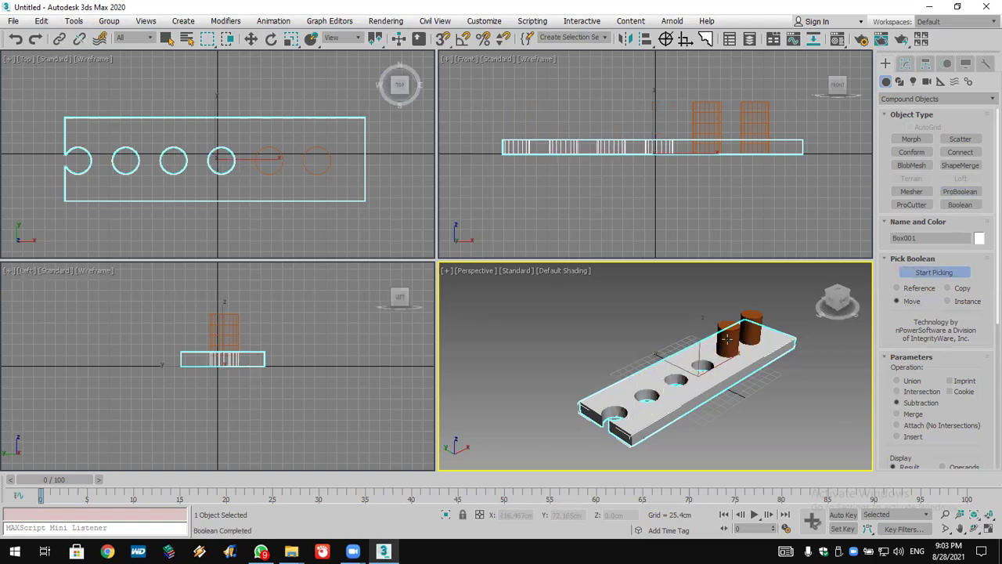
click(728, 336)
click(750, 332)
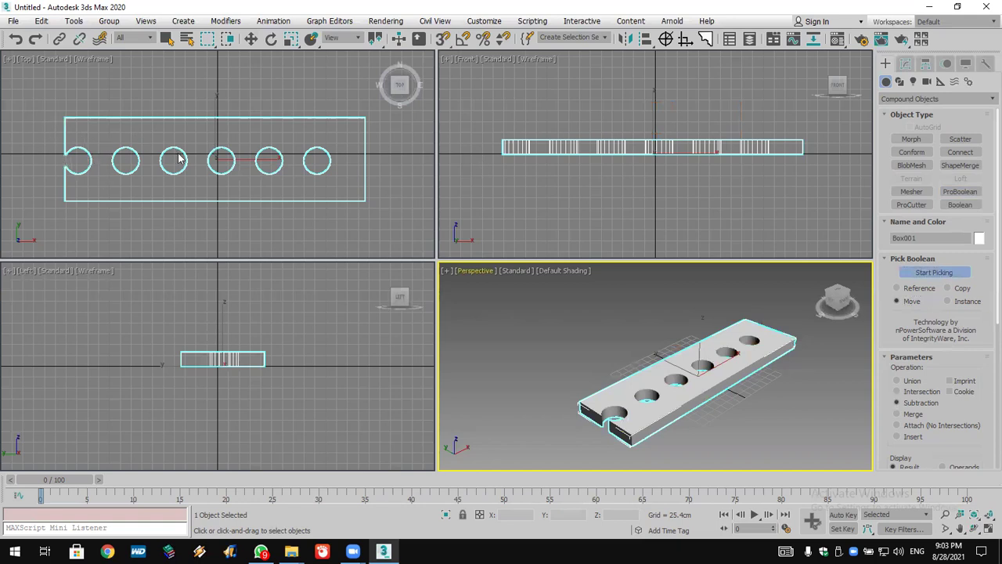
right_click(212, 147)
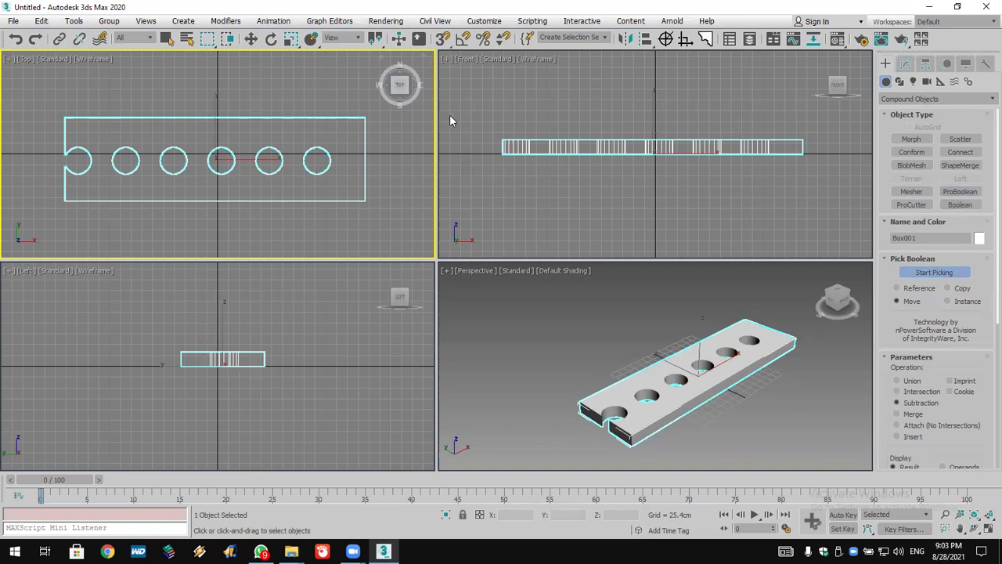
right_click(664, 302)
right_click(662, 300)
click(611, 299)
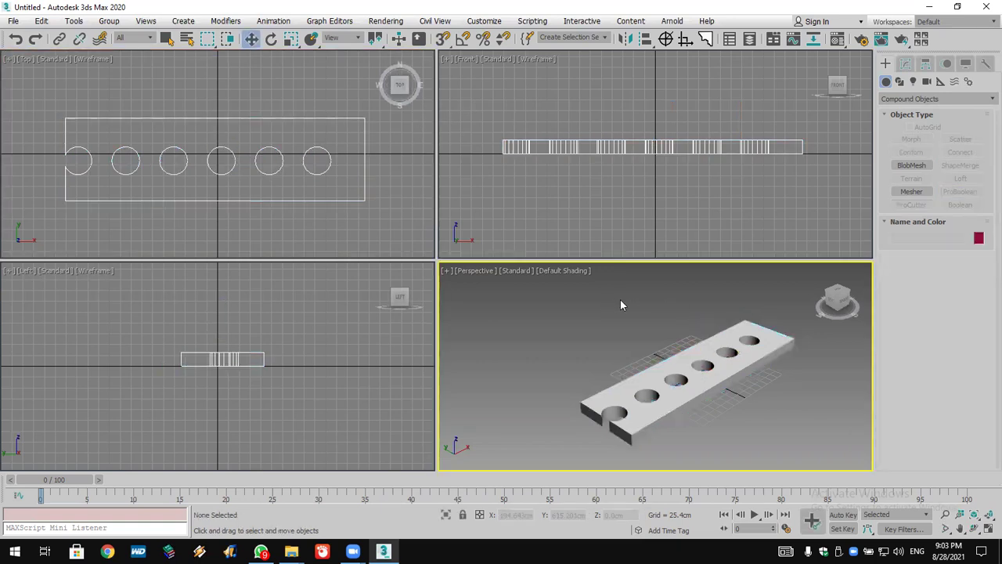
Examine the ProBoolean's operands on the pierced box by selecting the original box and the far-end cylinder at sub-object level.
click(738, 374)
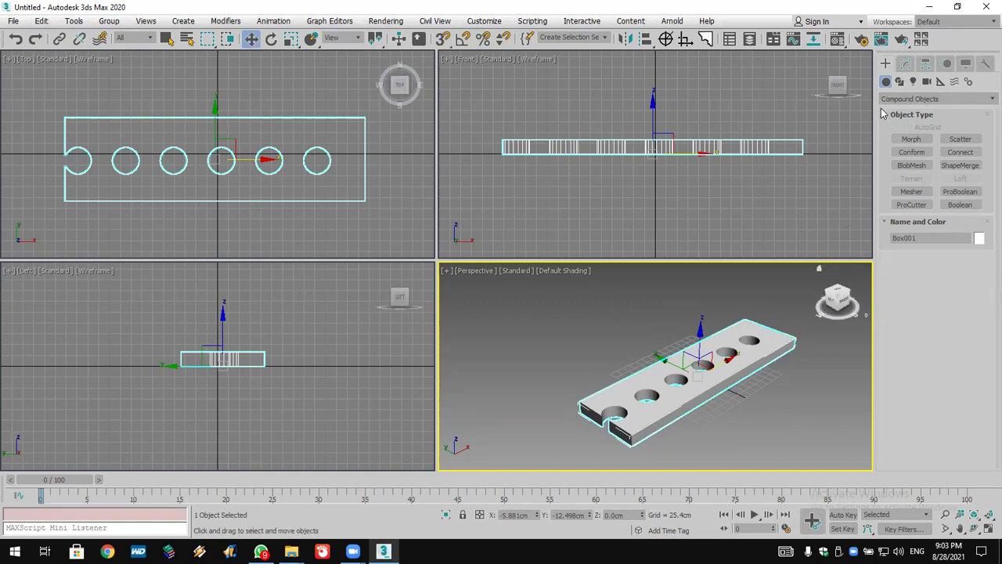
click(908, 65)
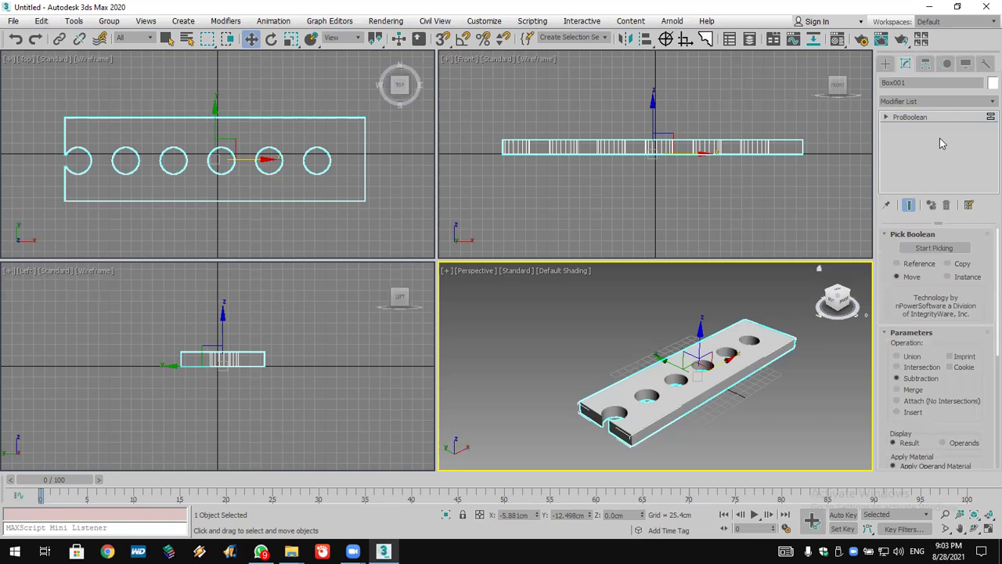
click(921, 126)
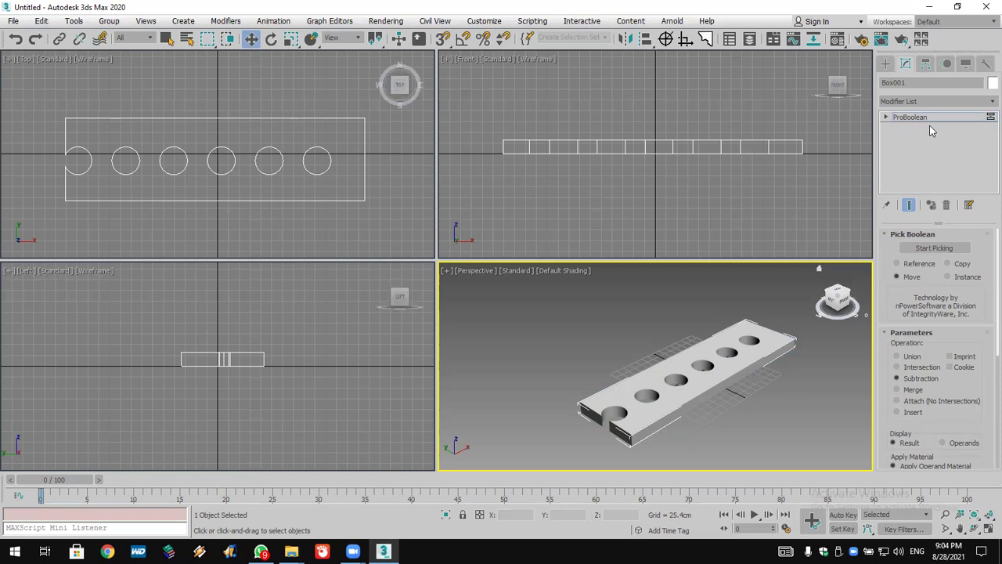
click(710, 383)
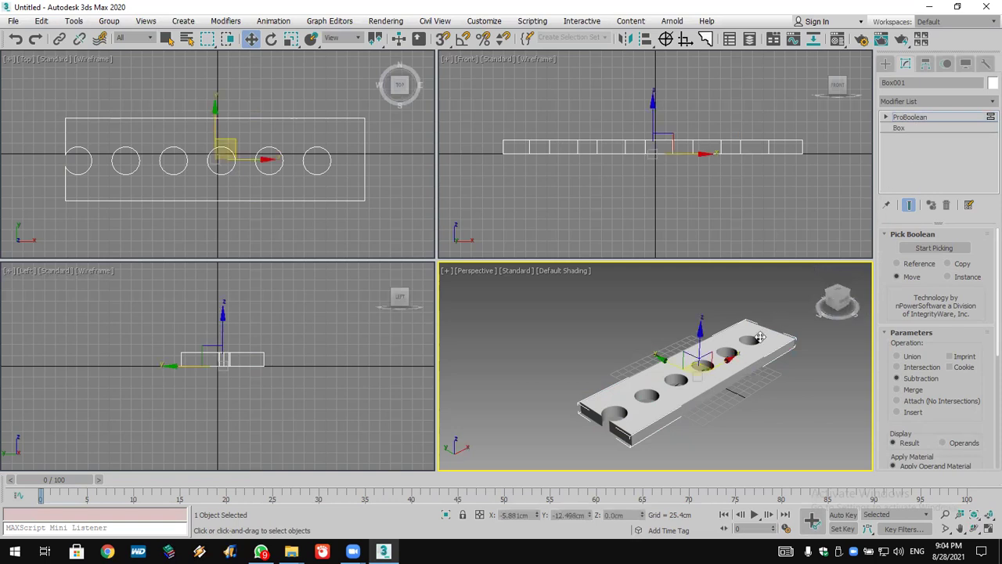
click(749, 297)
click(749, 339)
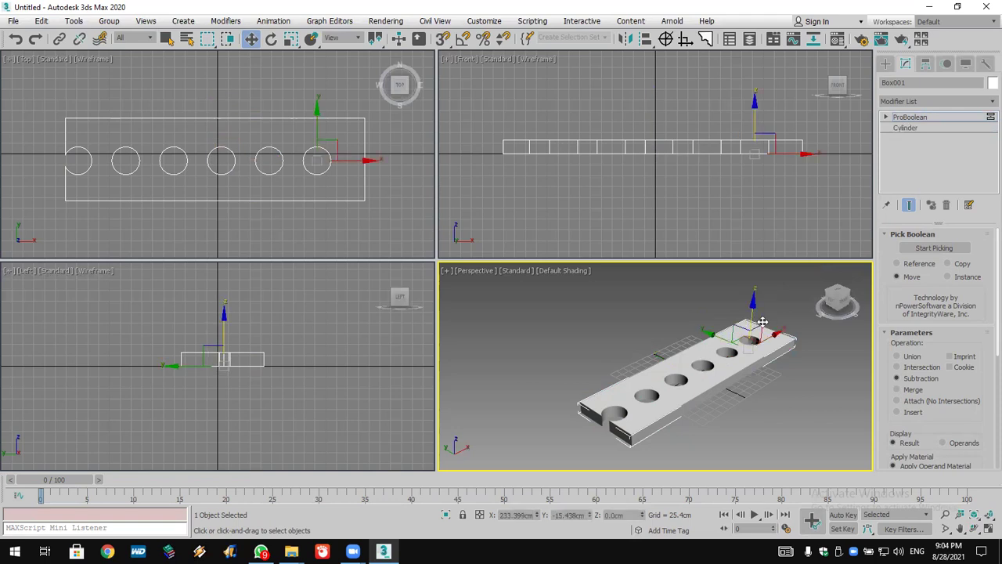
click(925, 118)
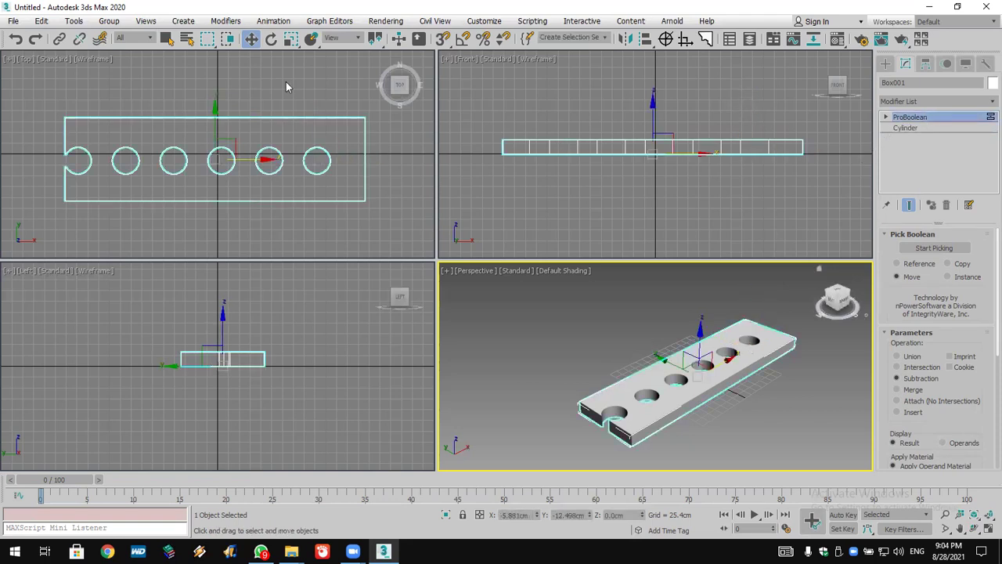
Undo the ProBoolean subtractions to restore the uncut white box with its row of six cylinders, and clear the selection.
click(16, 39)
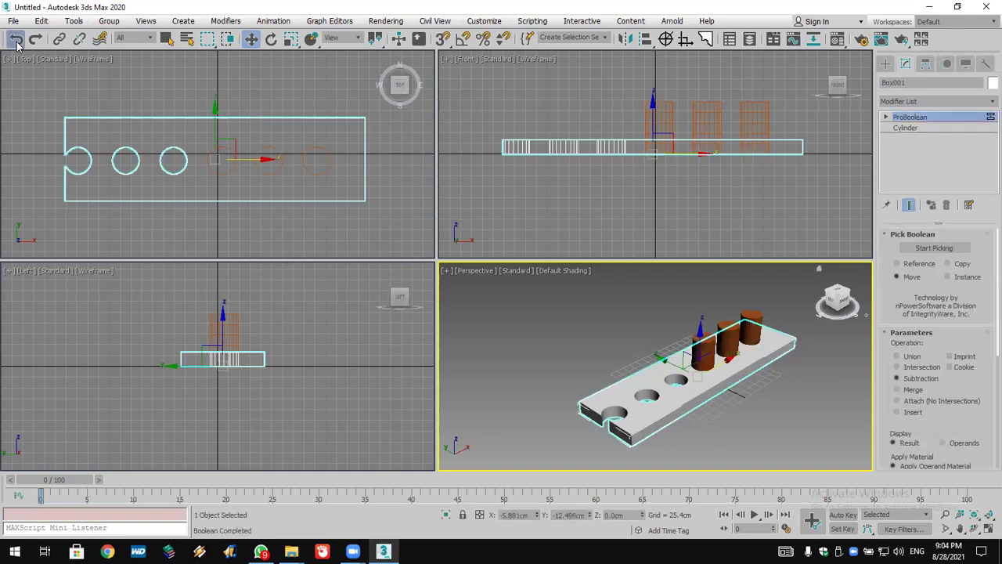
click(16, 39)
click(15, 39)
click(15, 39)
click(16, 39)
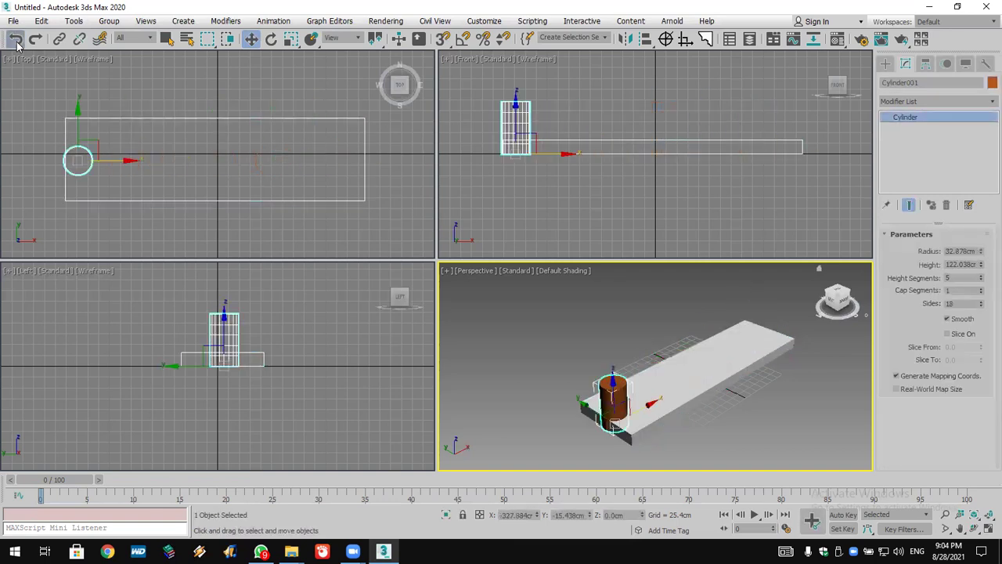
click(35, 39)
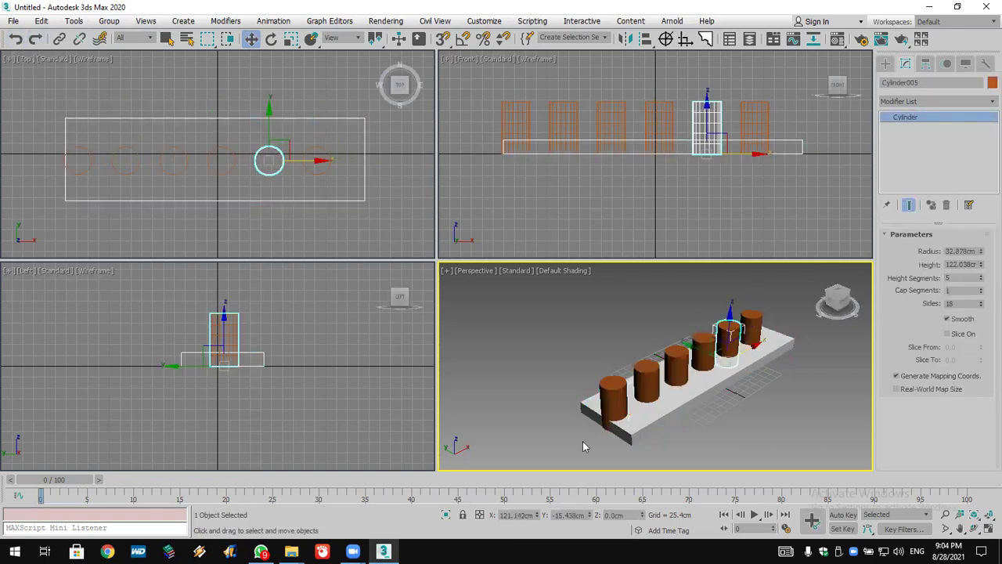
click(720, 398)
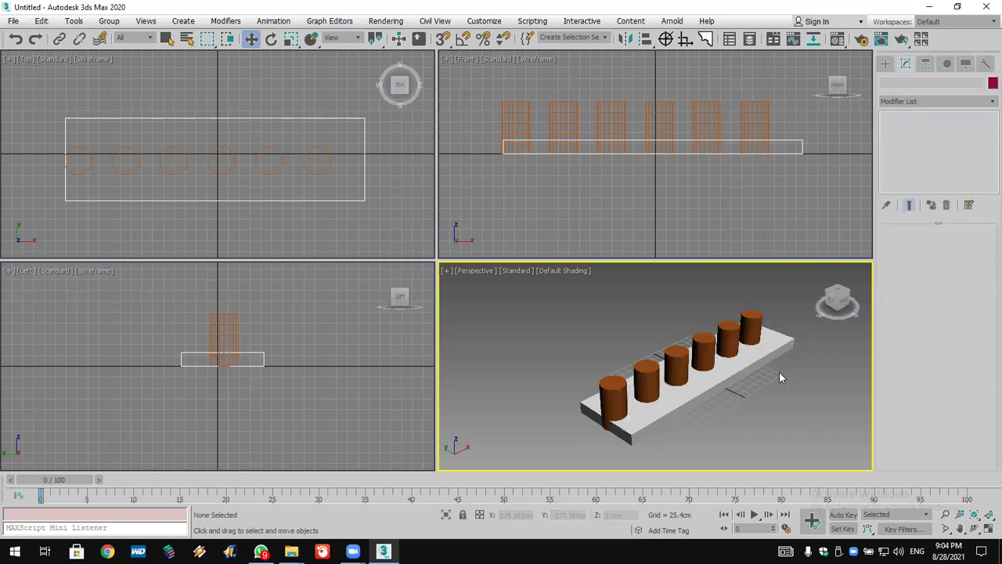
Turn the white box into a ProBoolean compound object set to Subtraction.
click(885, 63)
click(898, 99)
click(910, 134)
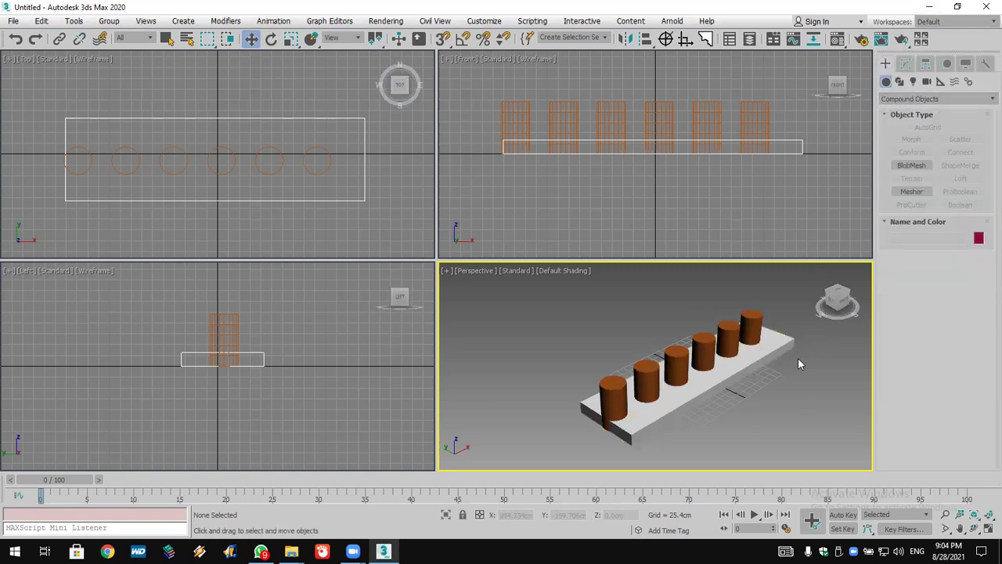
click(775, 346)
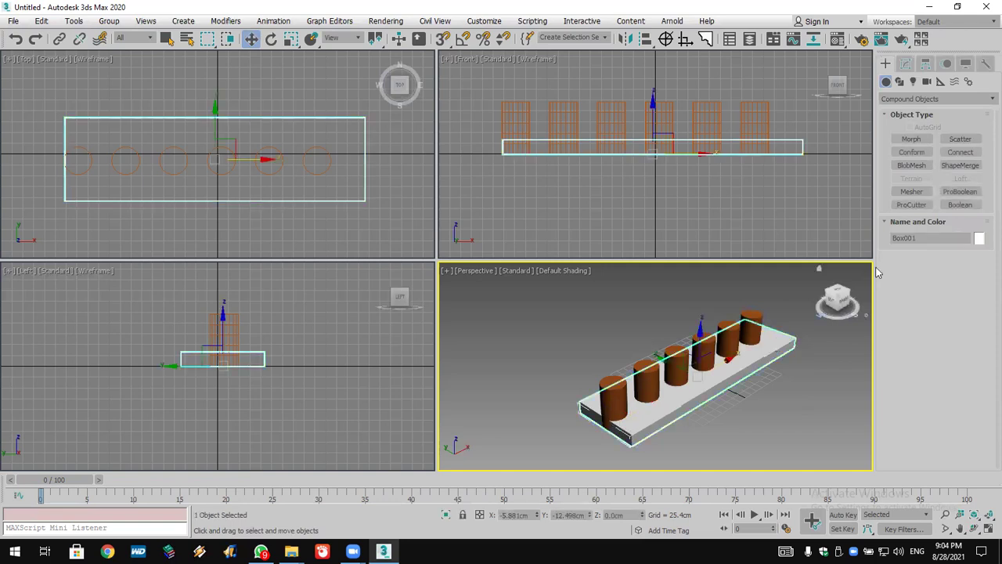
click(957, 191)
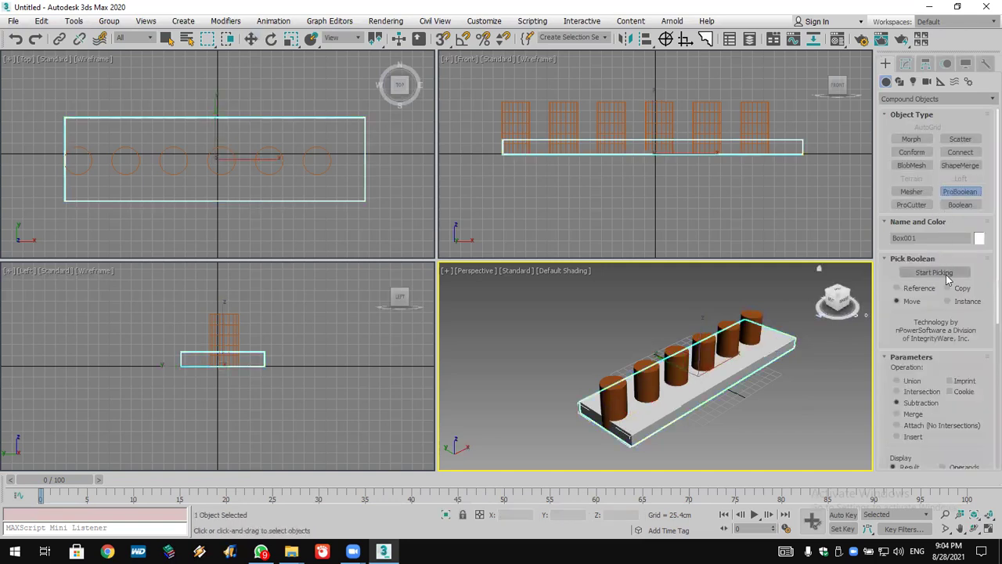
Pick all six cylinders as Move operands, from the far end of the box to the near end, to cut them out.
click(949, 272)
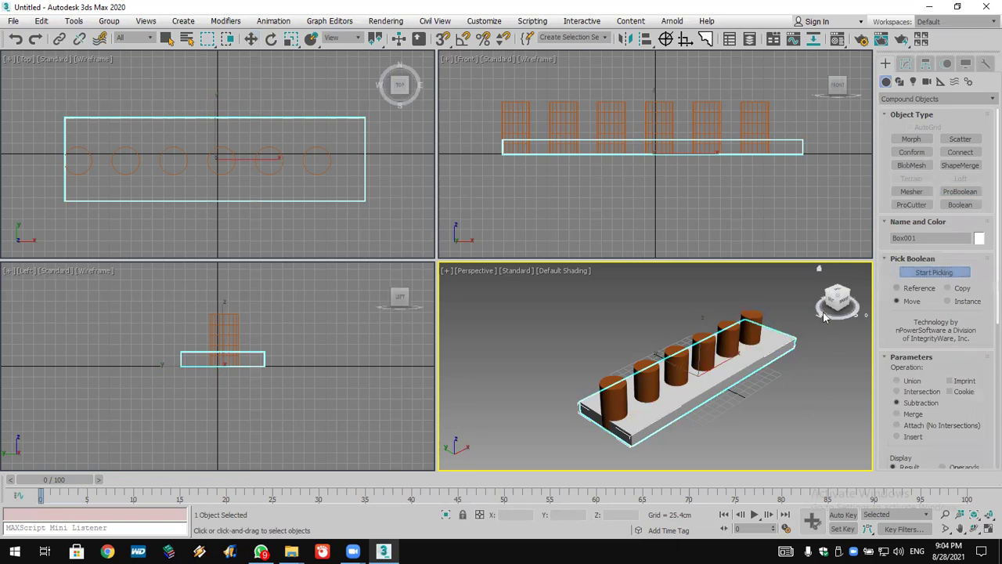
click(750, 331)
click(727, 344)
click(706, 345)
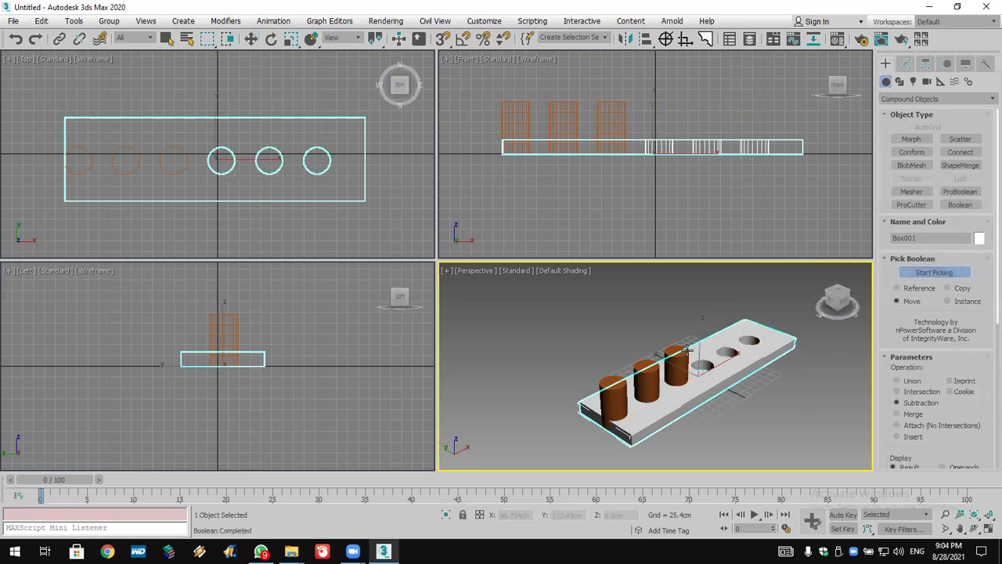
click(678, 365)
click(647, 379)
click(619, 401)
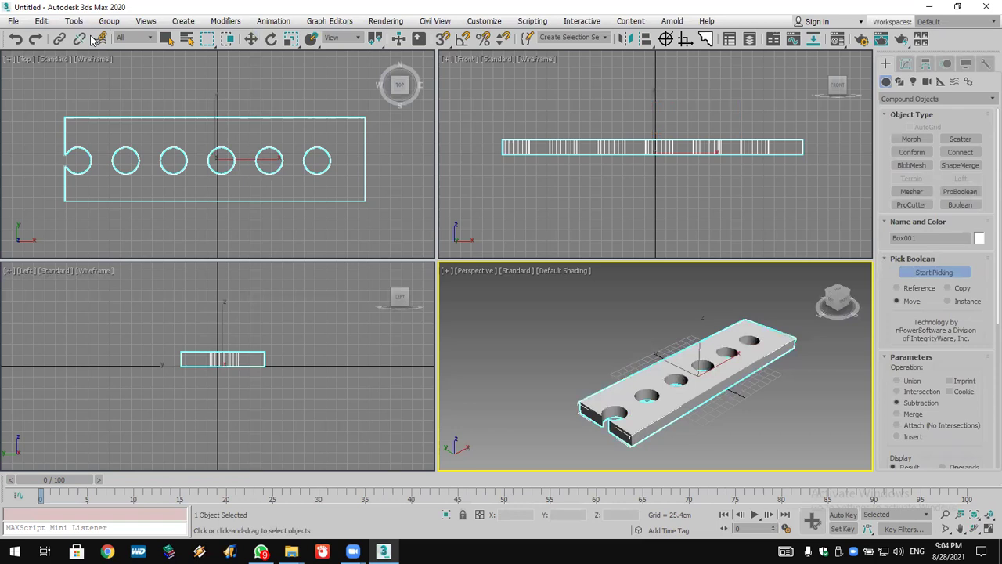
click(13, 21)
click(27, 57)
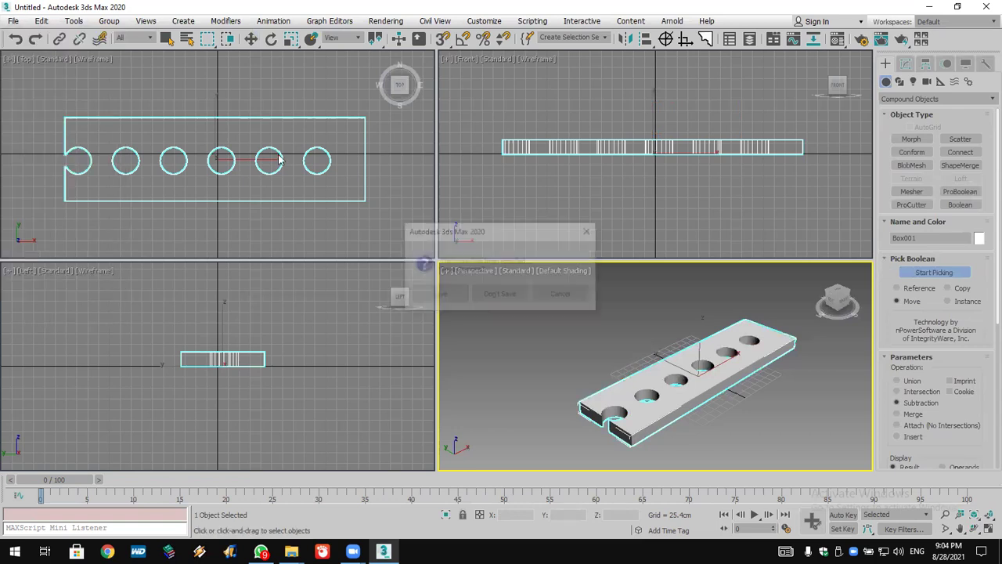
click(561, 298)
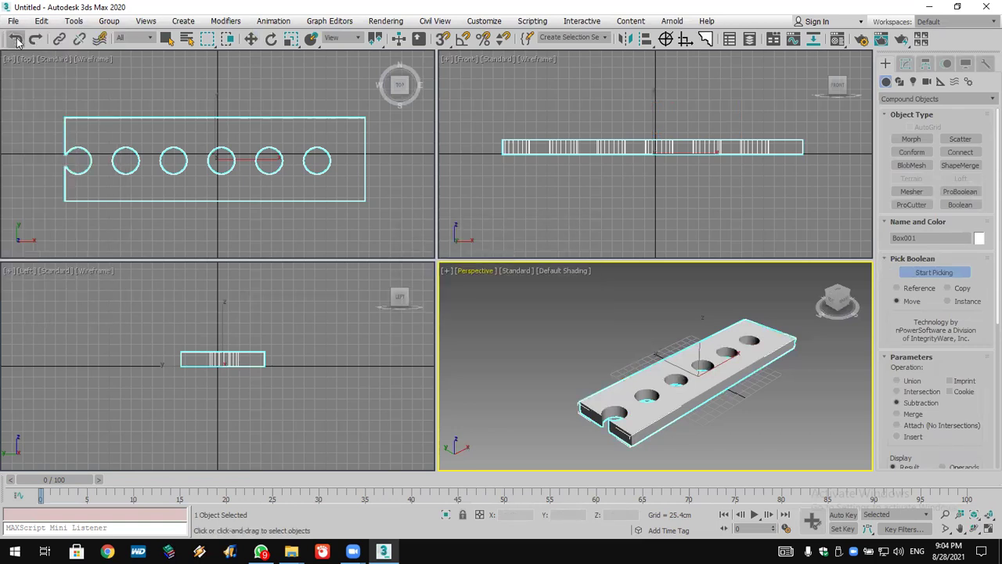
Undo the six cylinder subtractions from the box.
key(ctrl+z)
key(ctrl+z)
key(ctrl+z)
key(ctrl+z)
key(ctrl+z)
key(ctrl+z)
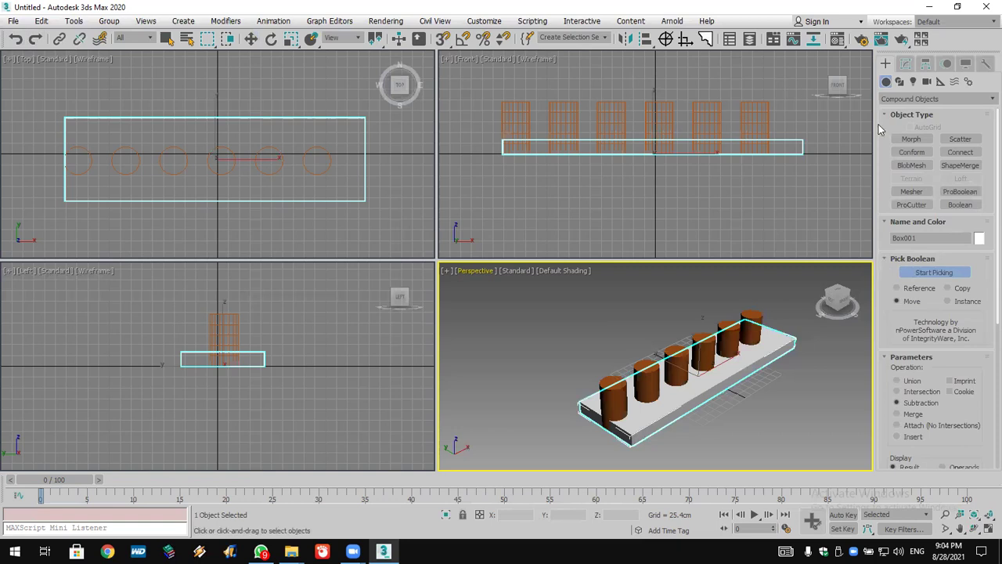
Subtract all six cylinders from the box using the Copy option, and move the pierced box along X to about 508 cm.
click(950, 288)
click(959, 273)
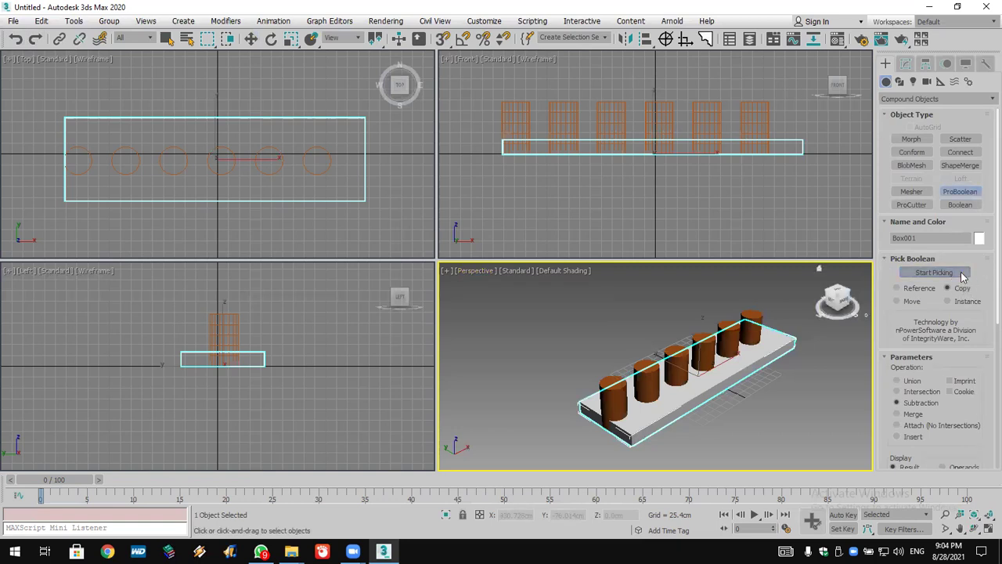
click(750, 327)
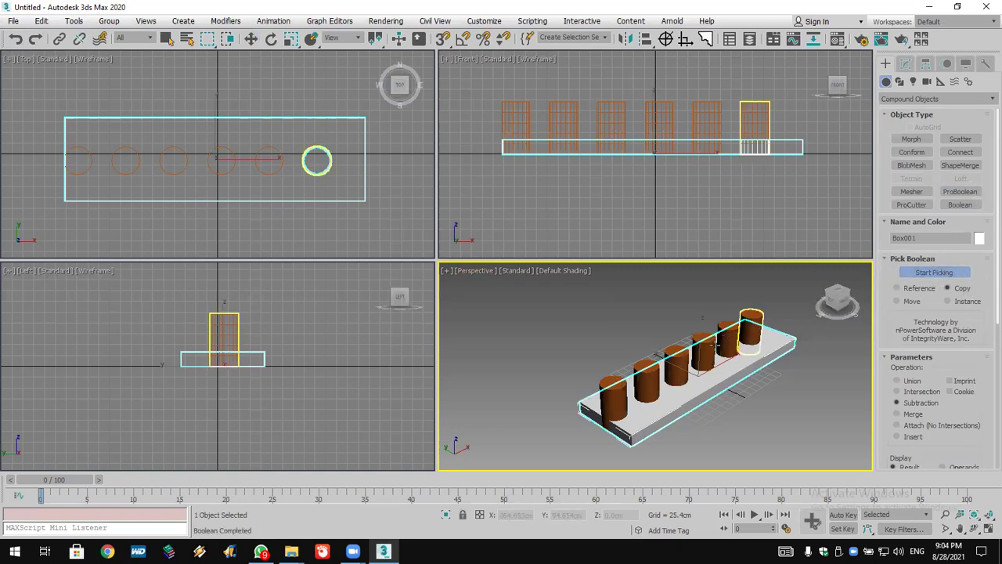
click(727, 335)
click(702, 351)
click(675, 362)
click(636, 379)
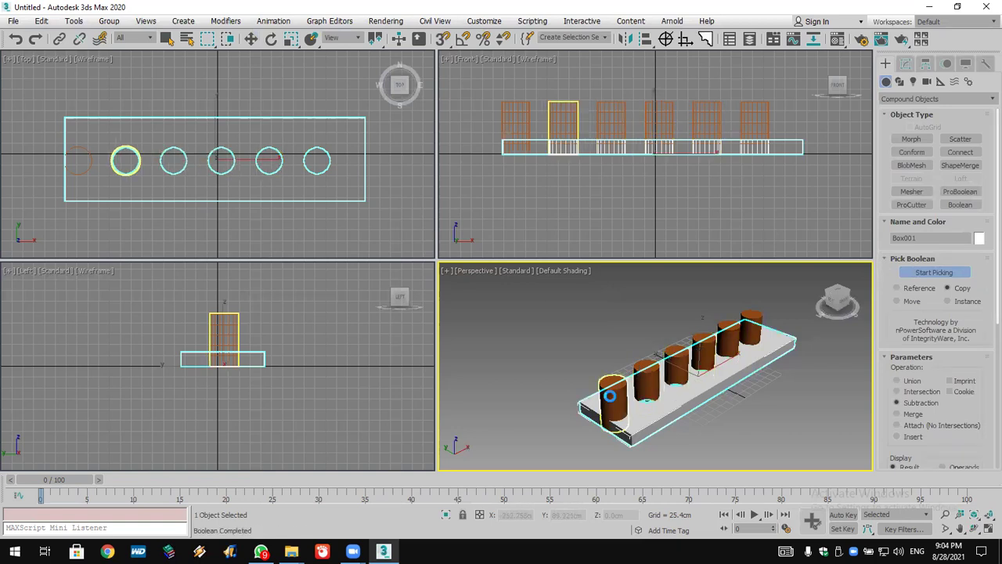
click(612, 399)
key(w)
drag(718, 420, 852, 385)
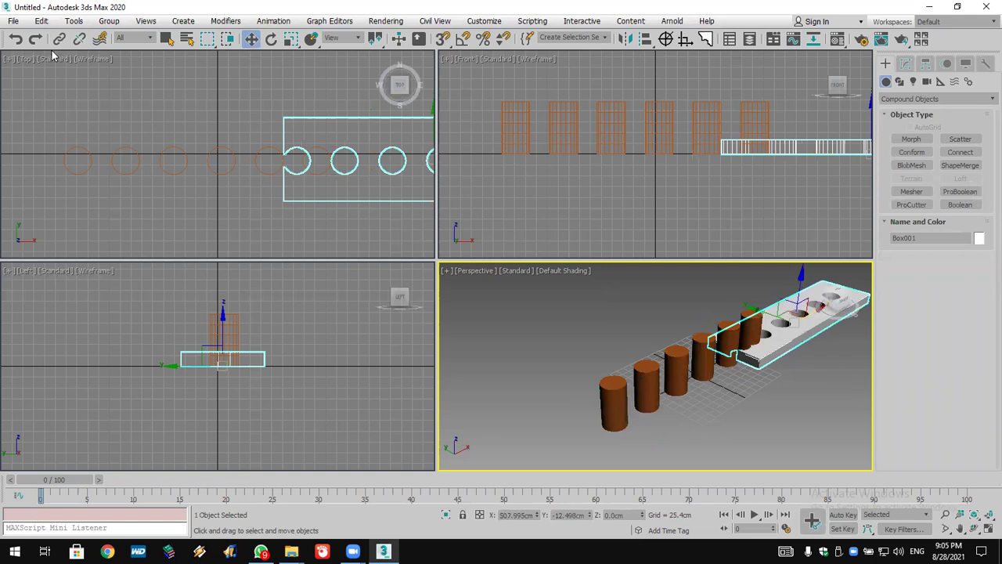
Reset the scene without saving the changes.
click(13, 20)
click(32, 65)
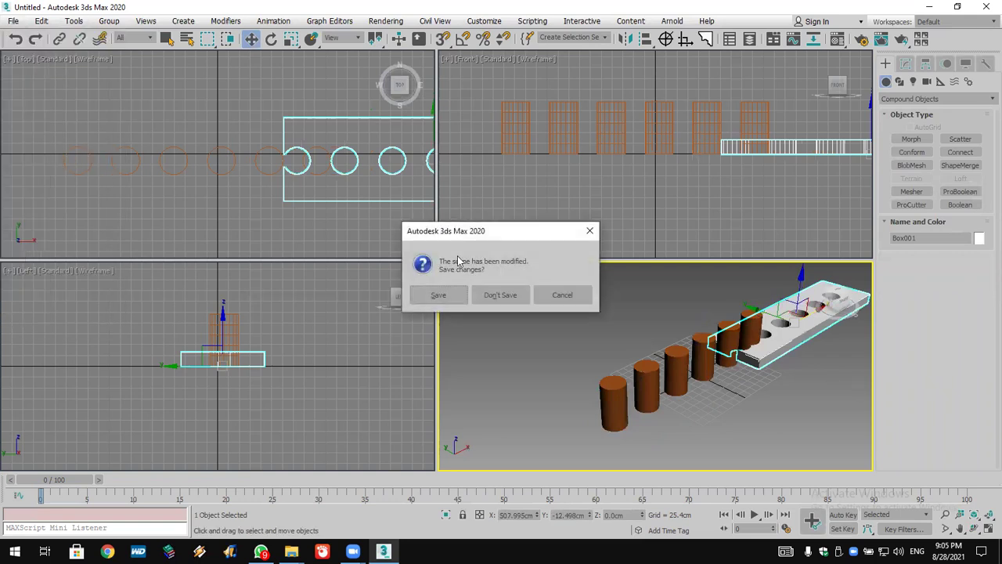
click(503, 304)
click(462, 293)
Draw a wide wall box in the Front view, about 264 cm long, 775 cm wide and 22 cm high.
click(637, 161)
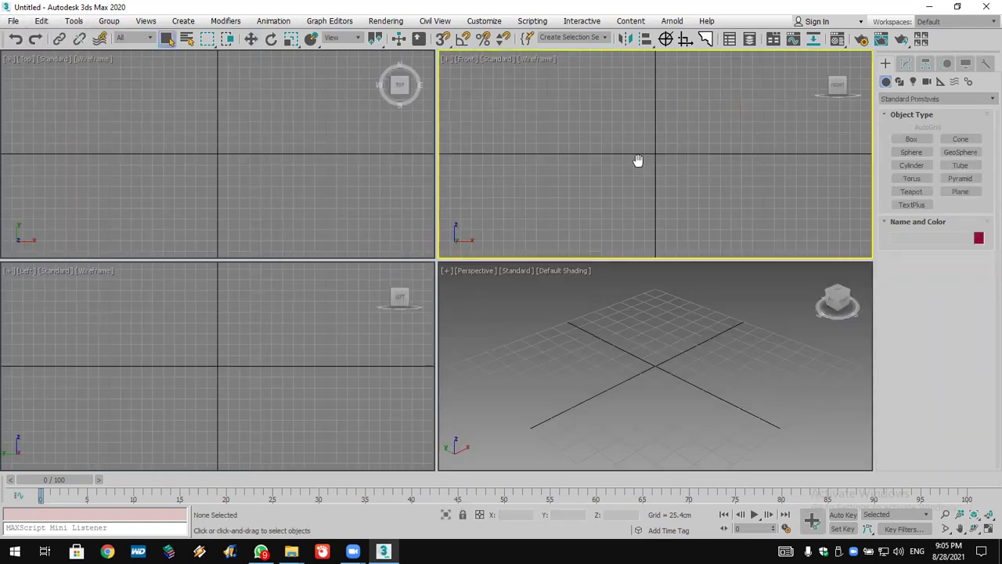
click(911, 139)
drag(518, 74, 849, 195)
click(849, 185)
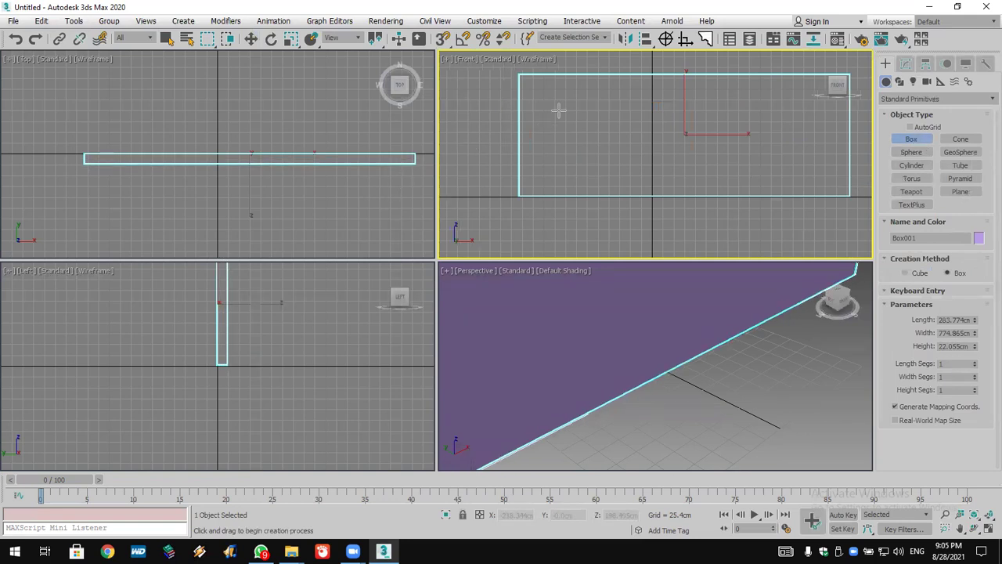
Draw a smaller window-sized box within the wall in the Front view, about 168 by 93 cm and 35 cm high.
drag(550, 94, 593, 166)
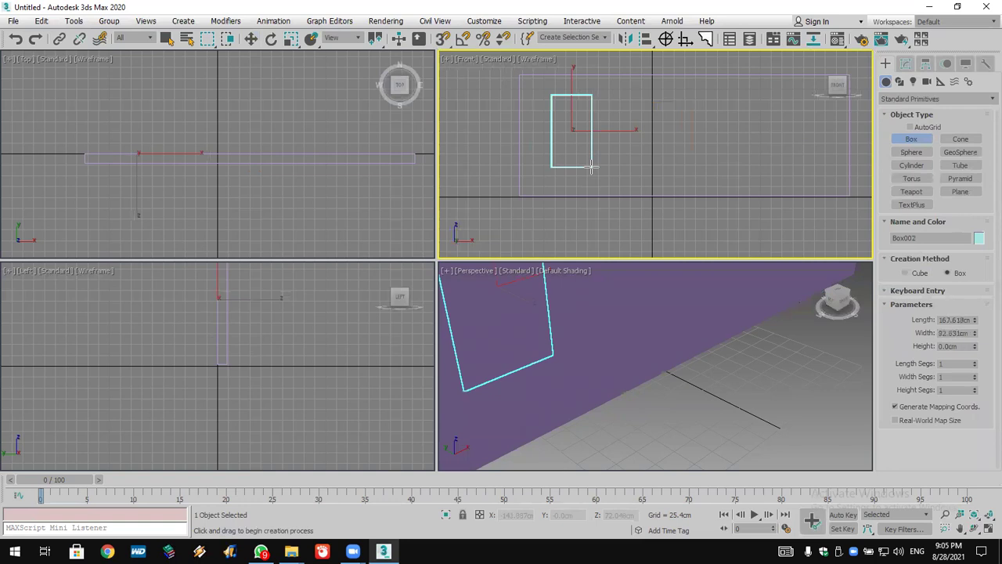
click(589, 152)
alt+middle_drag(562, 283, 615, 356)
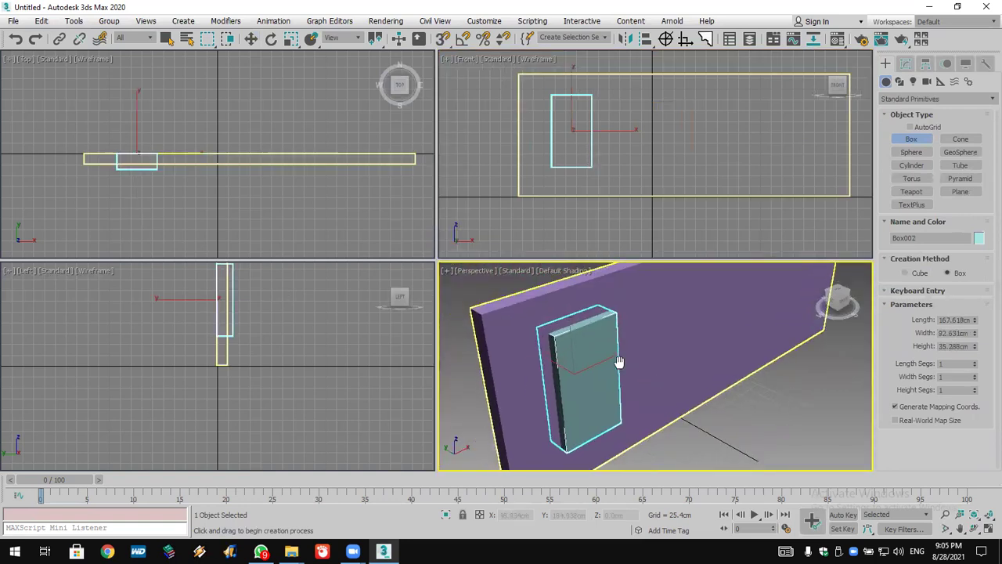
right_click(699, 413)
click(775, 409)
Subtract the small box from the wall with ProBoolean, undoing the Move pick and using the Copy option instead.
click(757, 323)
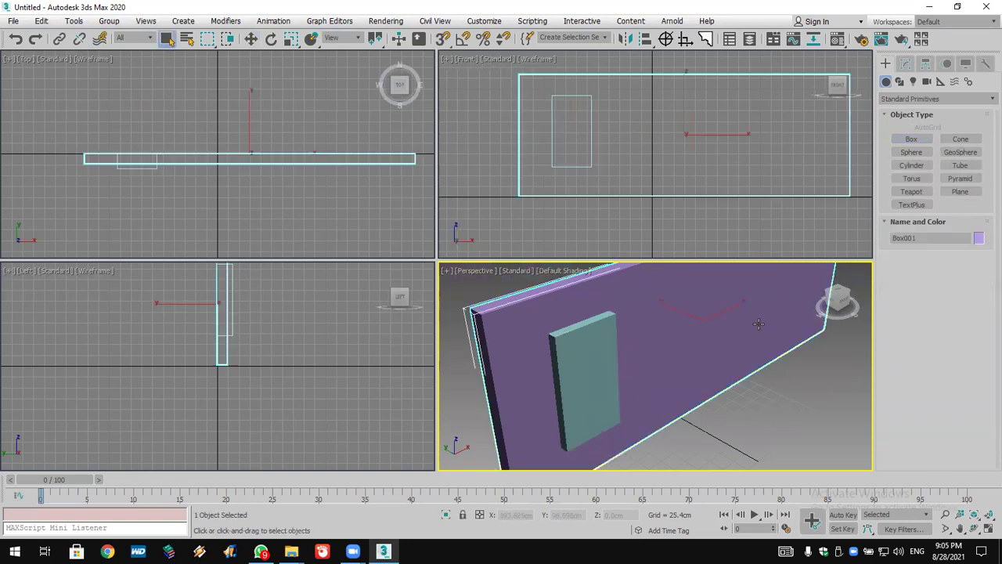
click(908, 99)
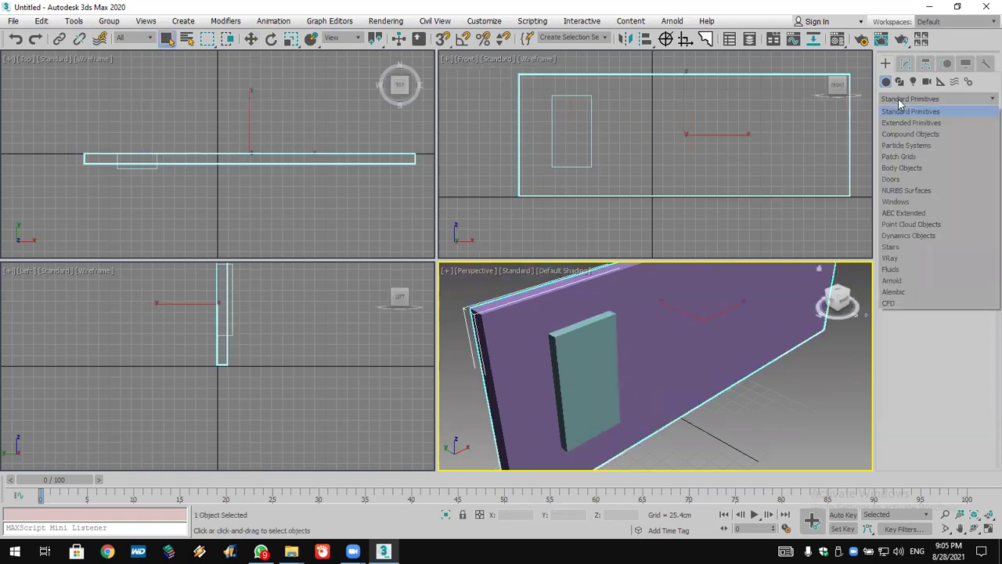
click(939, 135)
click(962, 192)
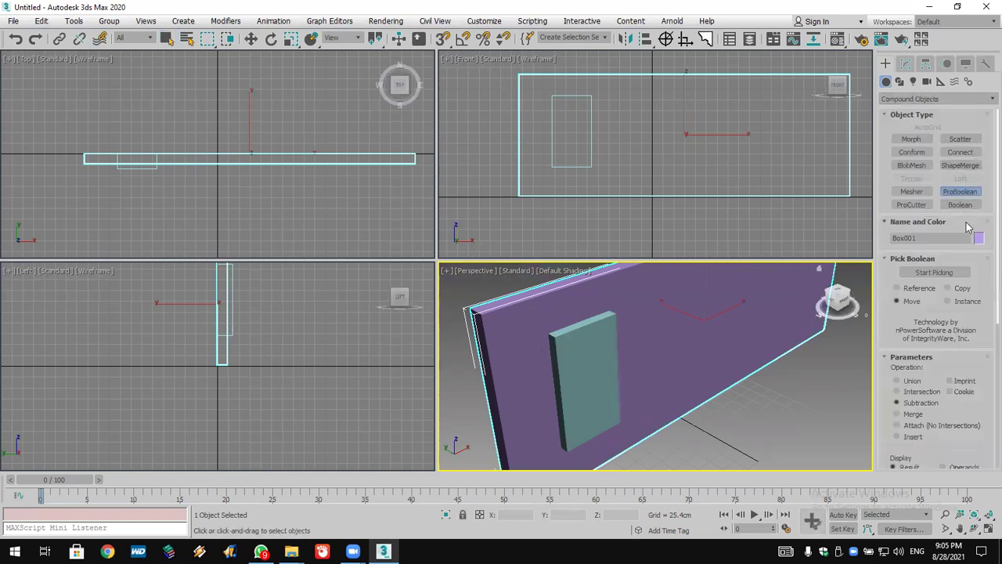
click(946, 273)
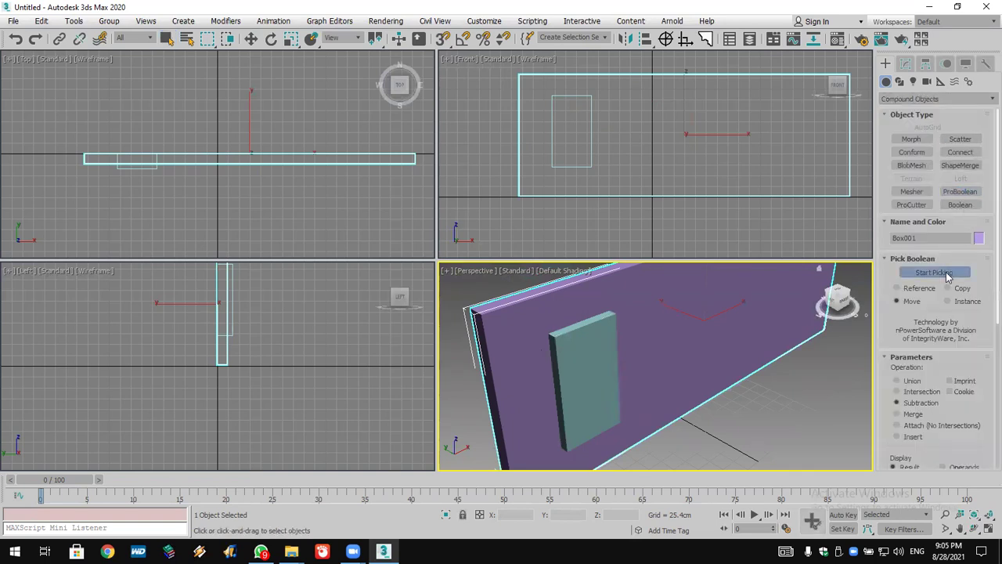
click(566, 385)
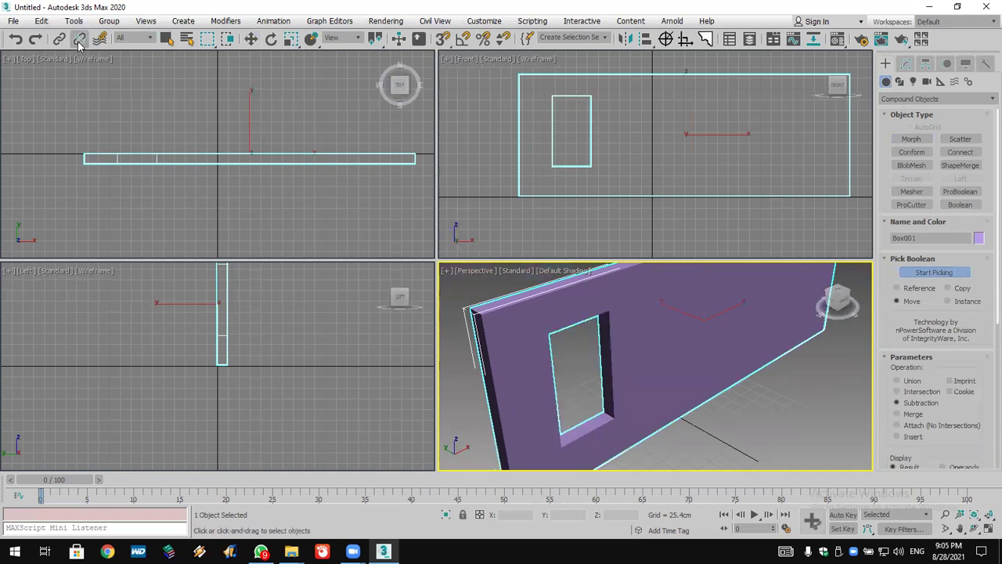
click(16, 41)
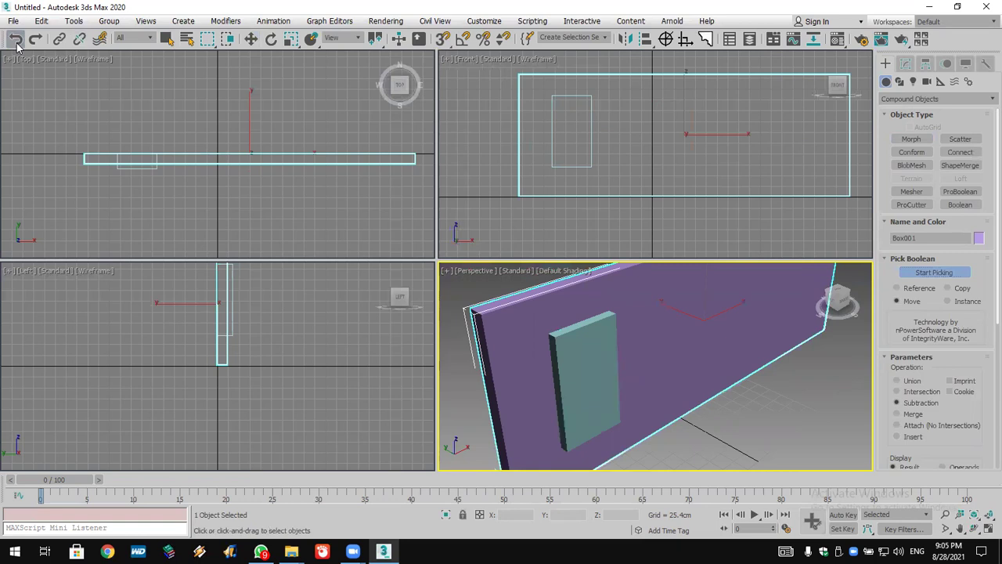
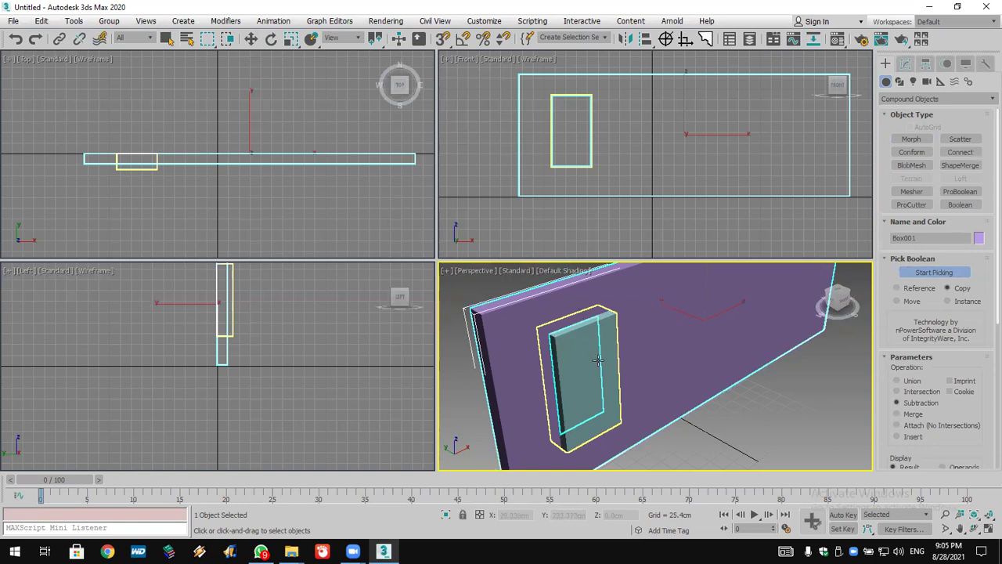
Try moving the small box away from the wall opening to about -37 cm in X, and undo the move.
key(w)
click(783, 387)
drag(592, 375, 690, 342)
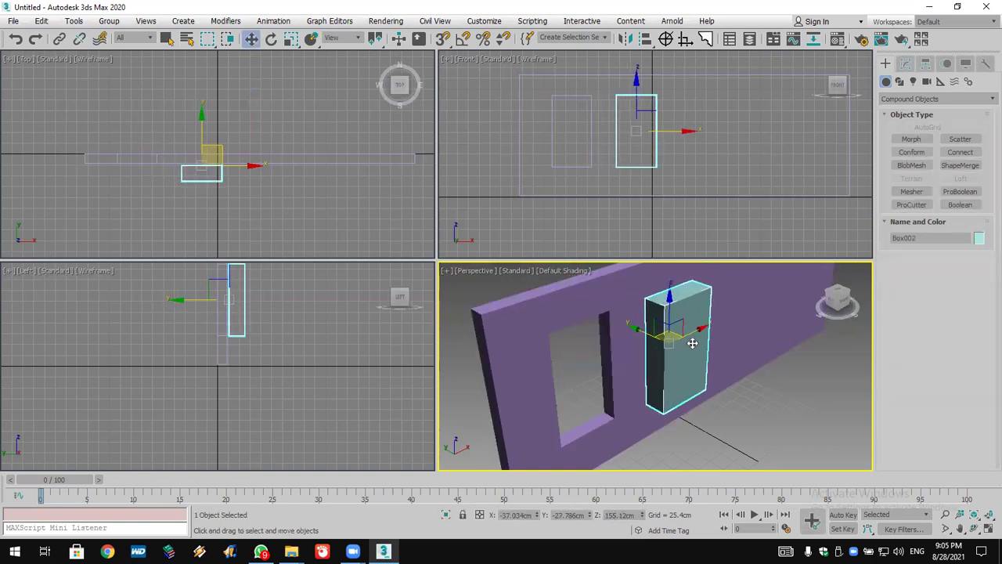
key(ctrl+z)
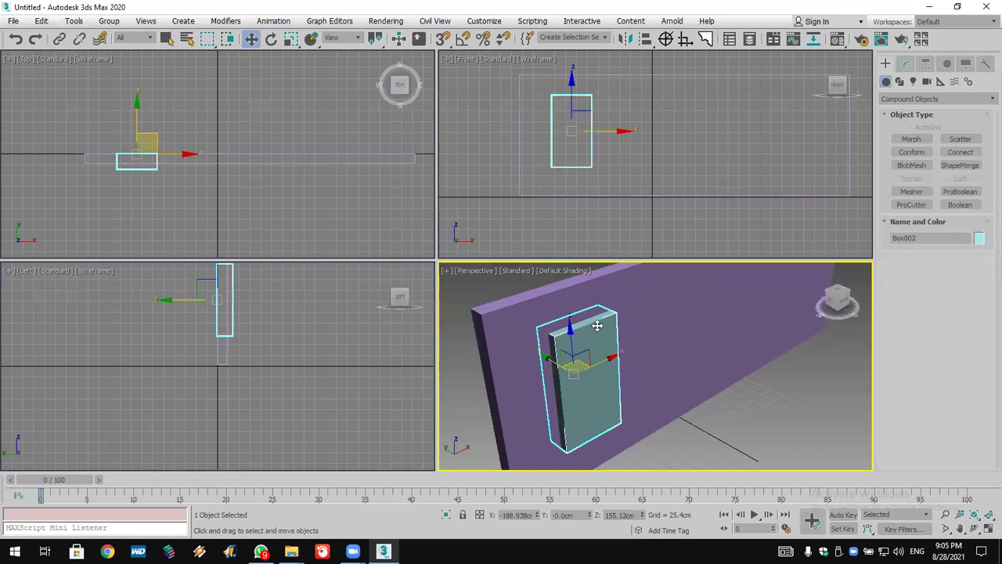
Set the small box's height to 0 cm so it becomes a flat panel in the opening.
click(905, 63)
double_click(959, 276)
double_click(956, 276)
text(0)
key(Return)
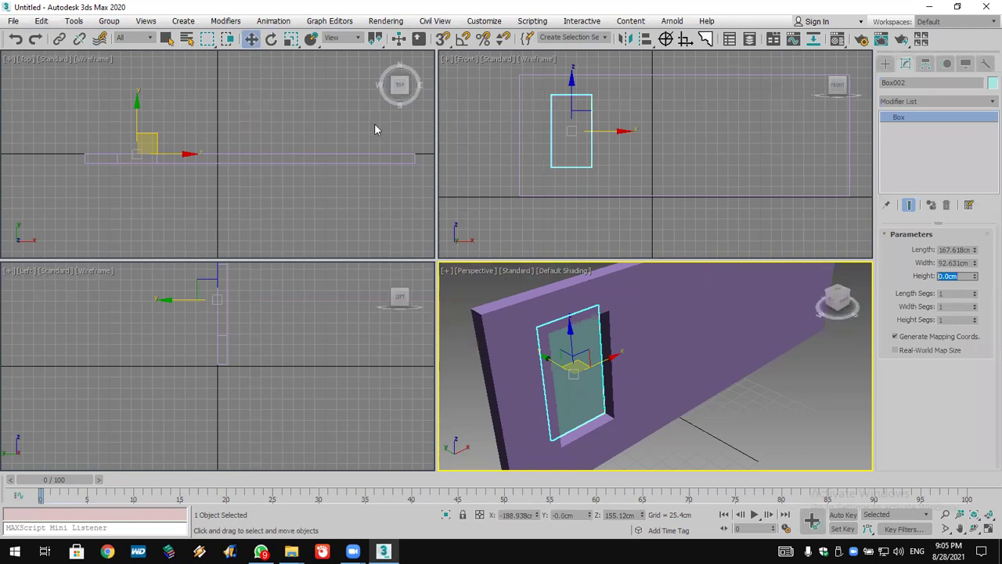
scroll(104, 159, up, 3)
drag(150, 105, 150, 114)
key(ctrl+z)
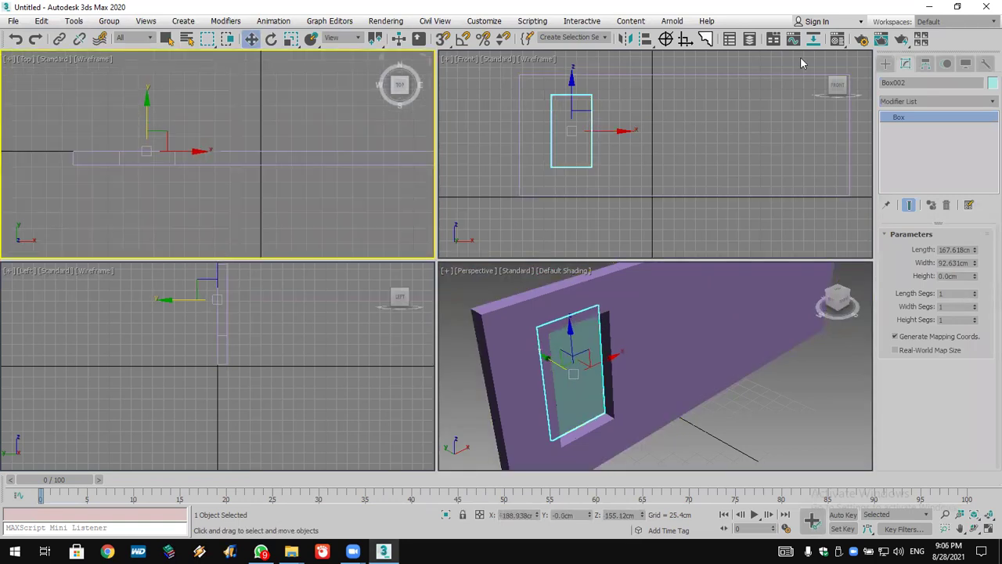
Add a Lattice modifier to the flat panel, using Struts Only from Edges with 5 sides.
click(932, 101)
key(l)
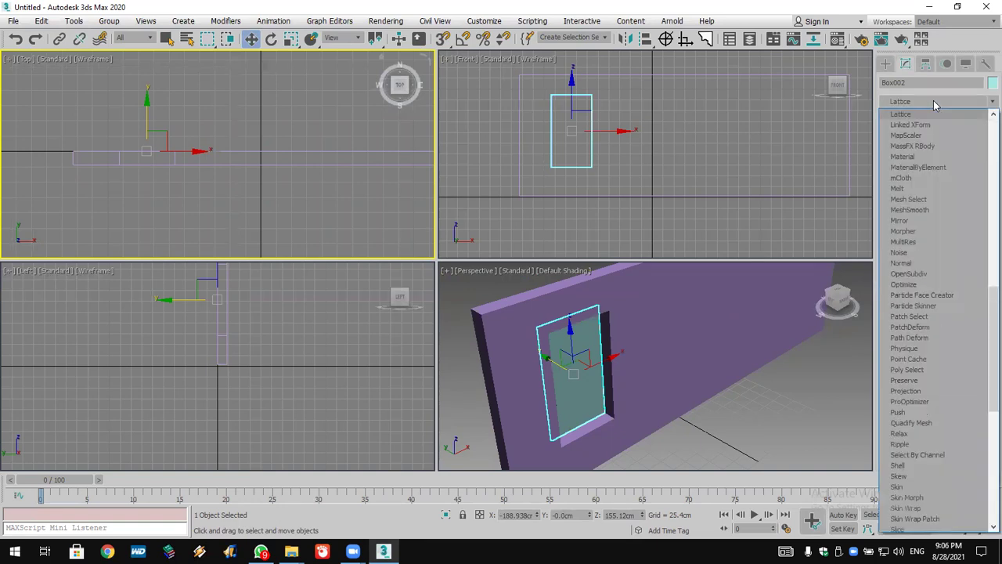
click(927, 106)
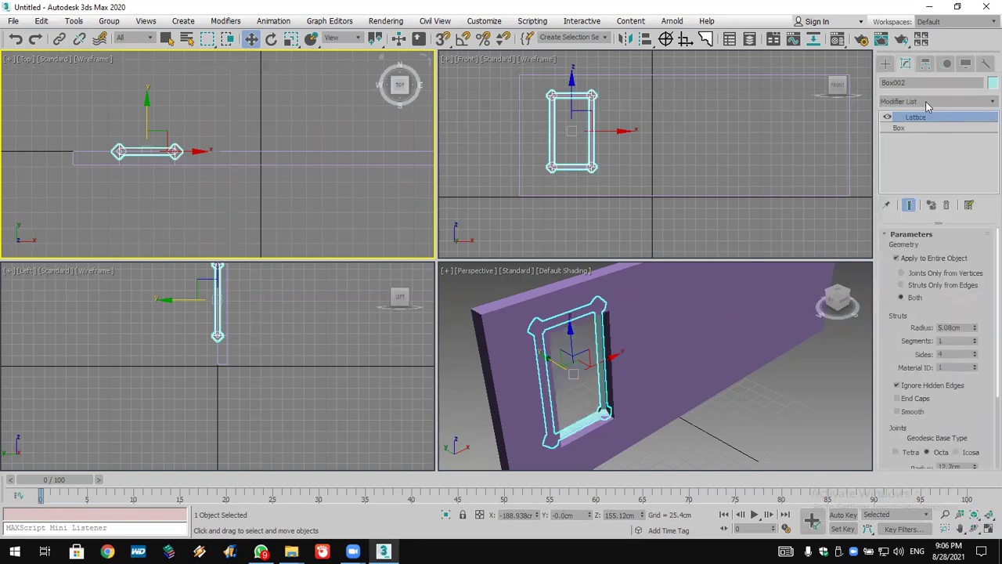
click(938, 285)
scroll(554, 405, up, 5)
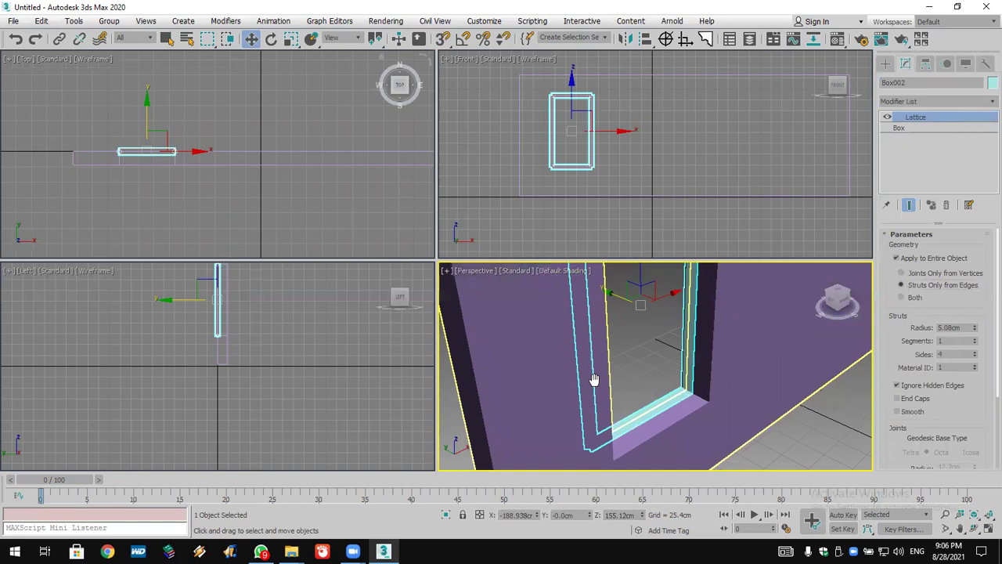
click(975, 352)
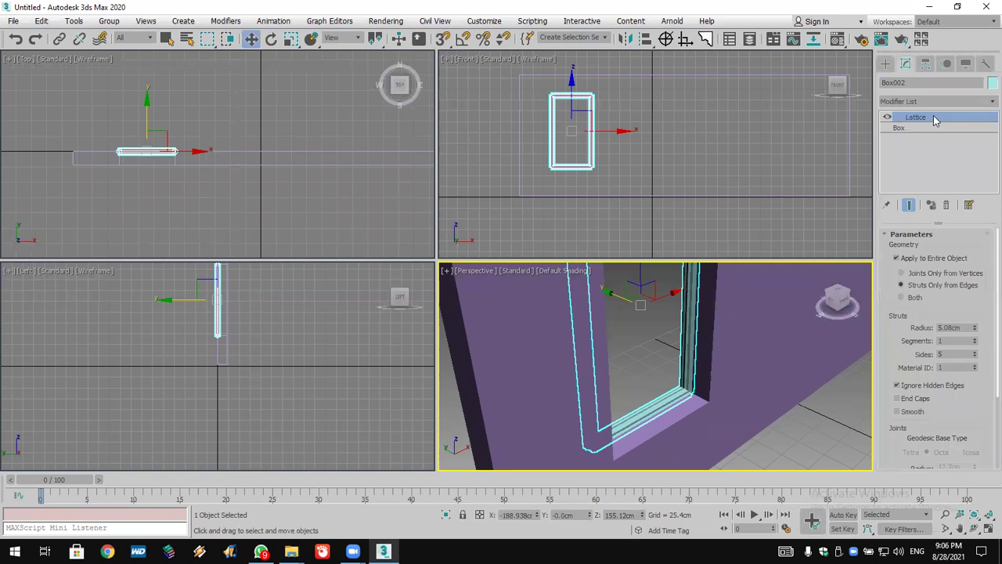
middle_drag(740, 347, 675, 339)
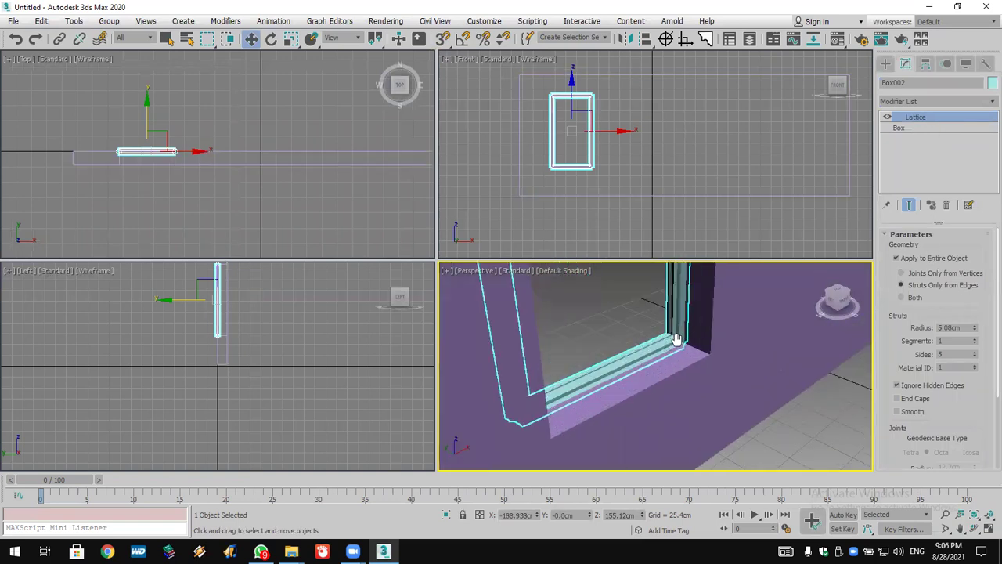
scroll(675, 339, up, 2)
Compare the Lattice geometry with Joints Only from Vertices and with Both, and return to Struts Only from Edges.
click(924, 274)
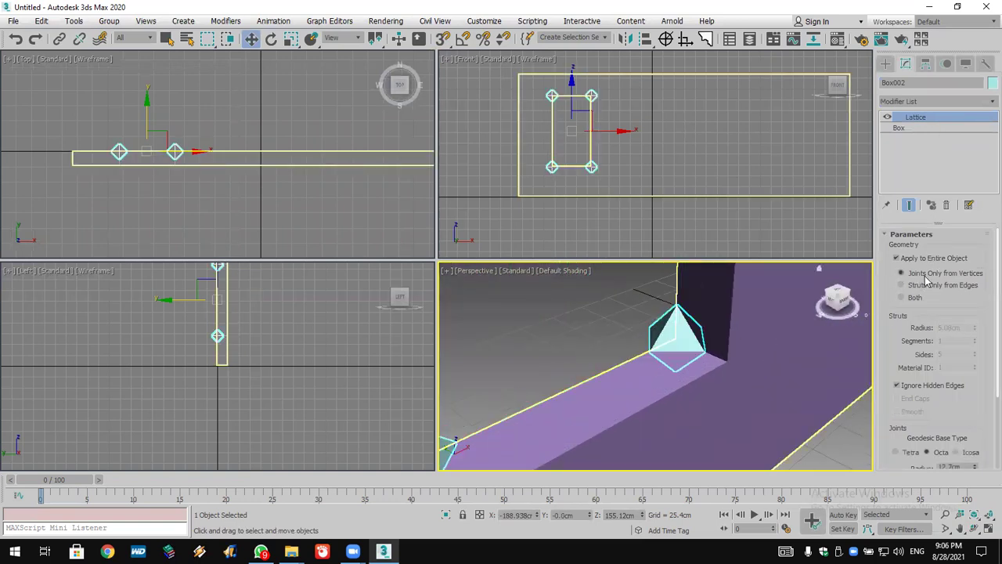
click(926, 286)
click(914, 299)
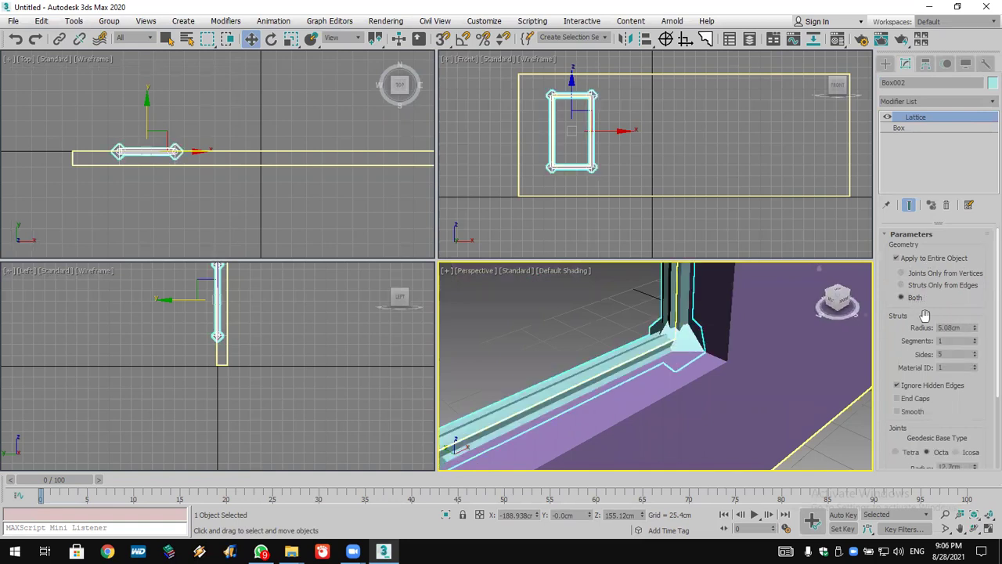
click(941, 286)
middle_drag(752, 345, 684, 383)
scroll(732, 386, down, 6)
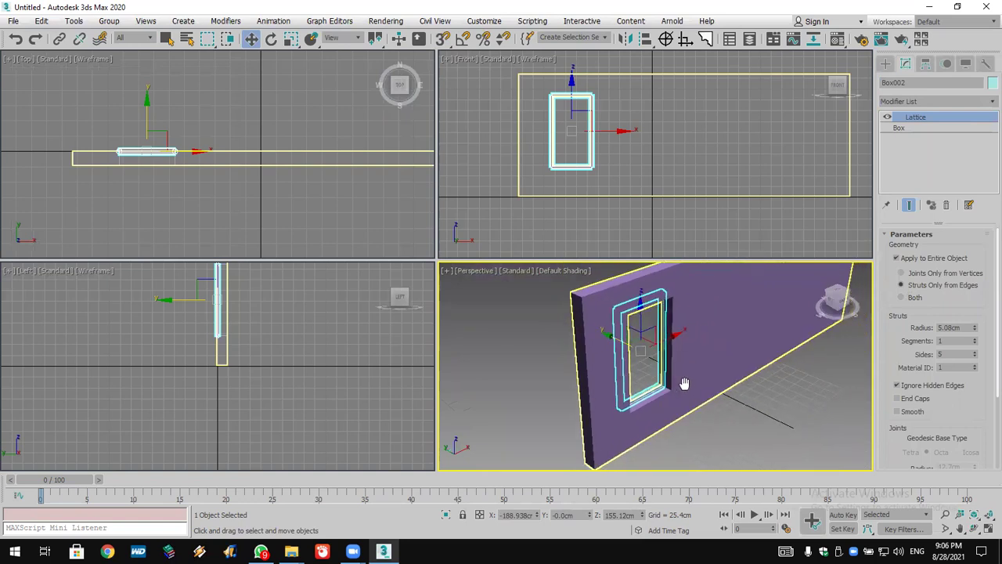
Divide the base box of the window frame into 3 length segments and 2 width segments, and maximize the Perspective view.
click(908, 128)
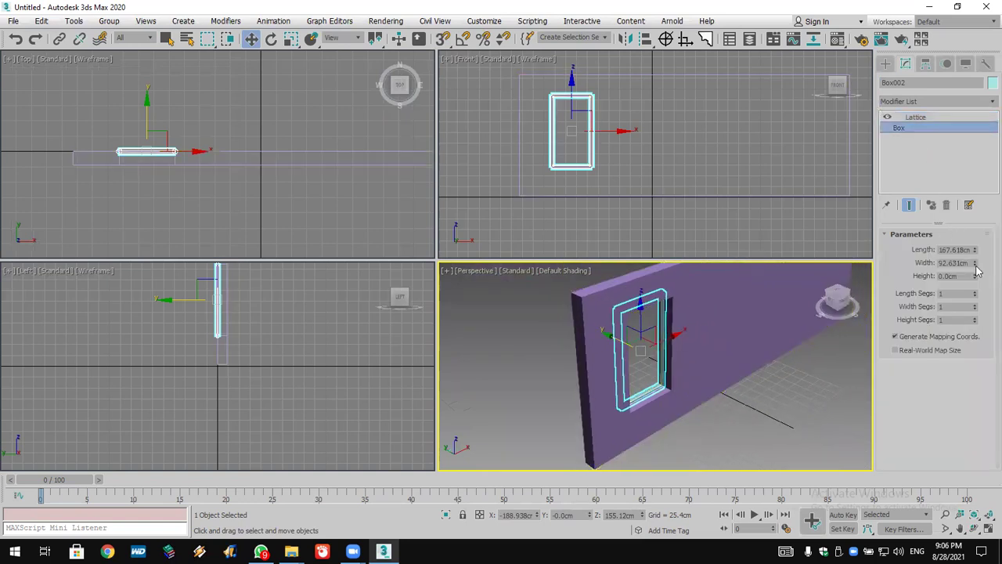
click(974, 292)
click(975, 293)
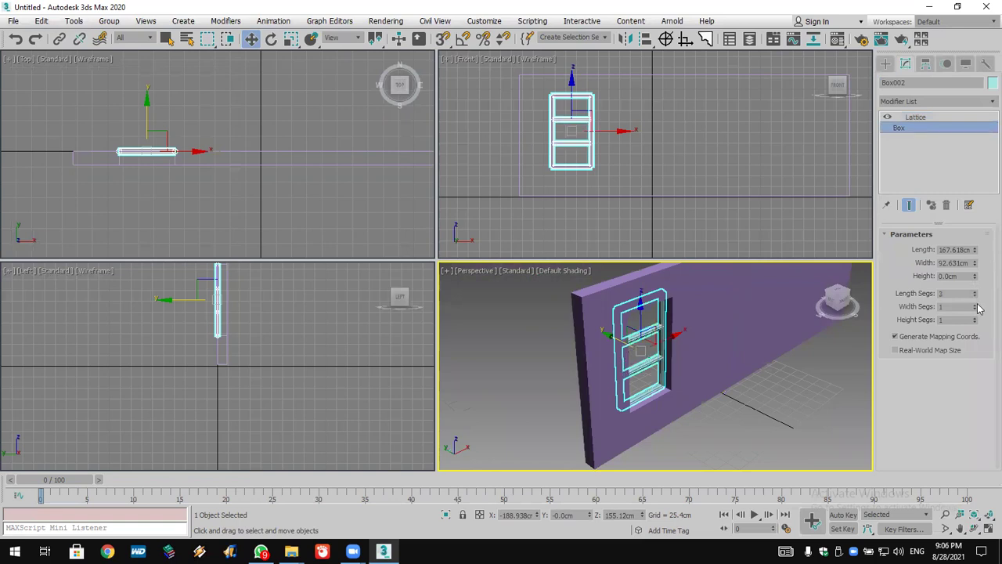
click(975, 305)
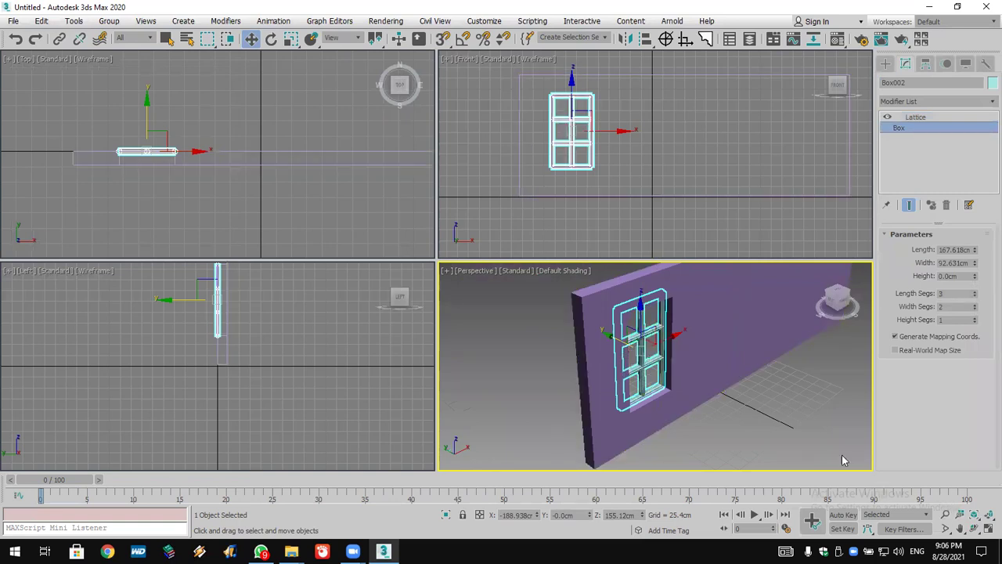
click(987, 529)
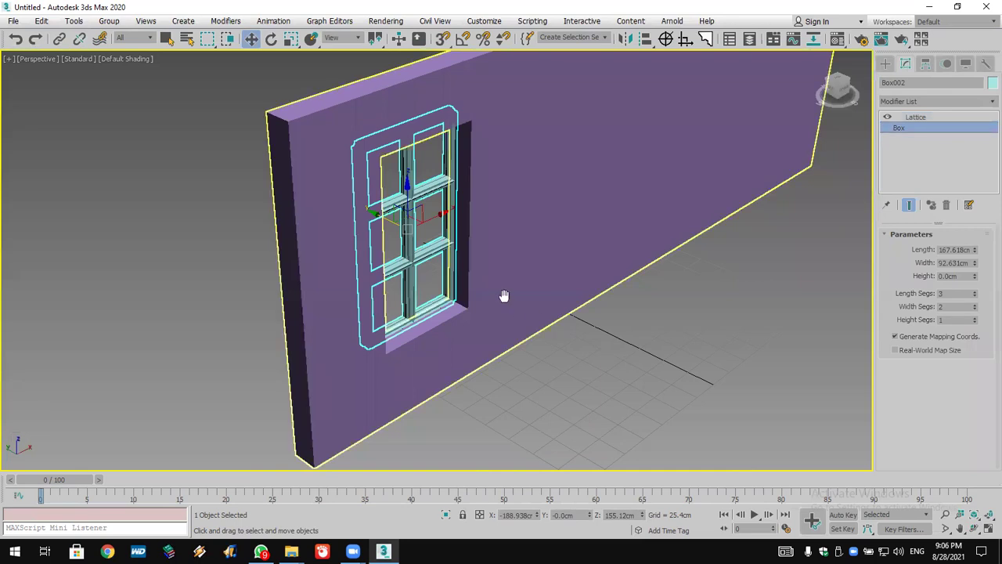
scroll(508, 301, up, 5)
click(728, 437)
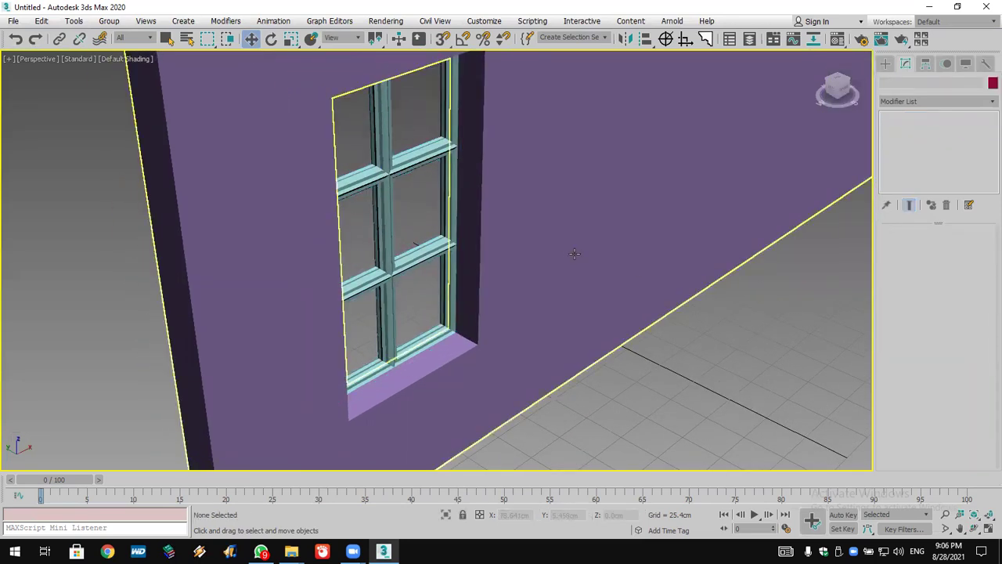
Clone the window frame in place as an independent copy and remove the Lattice modifier from the clone.
click(433, 252)
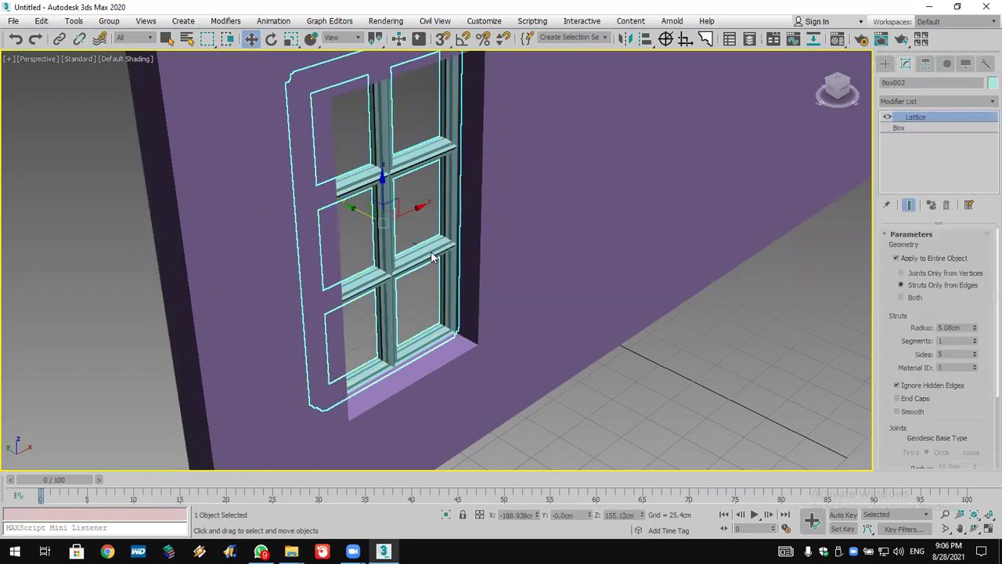
right_click(432, 257)
click(486, 331)
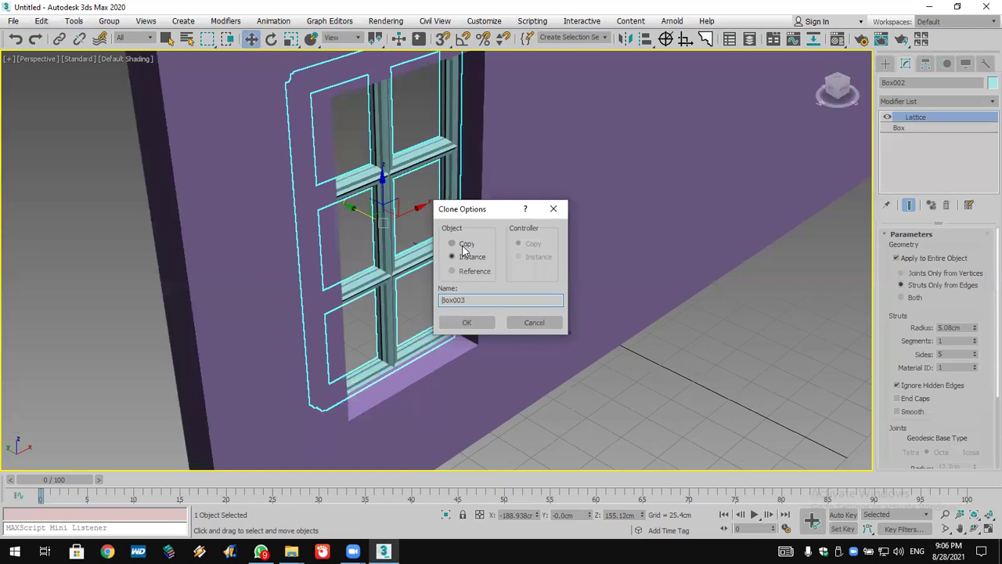
click(466, 321)
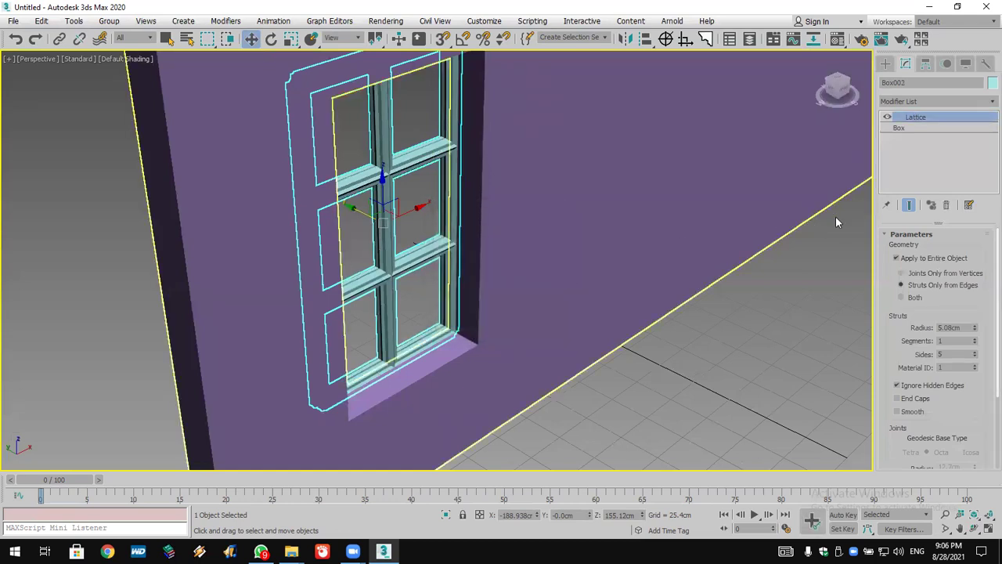
click(946, 206)
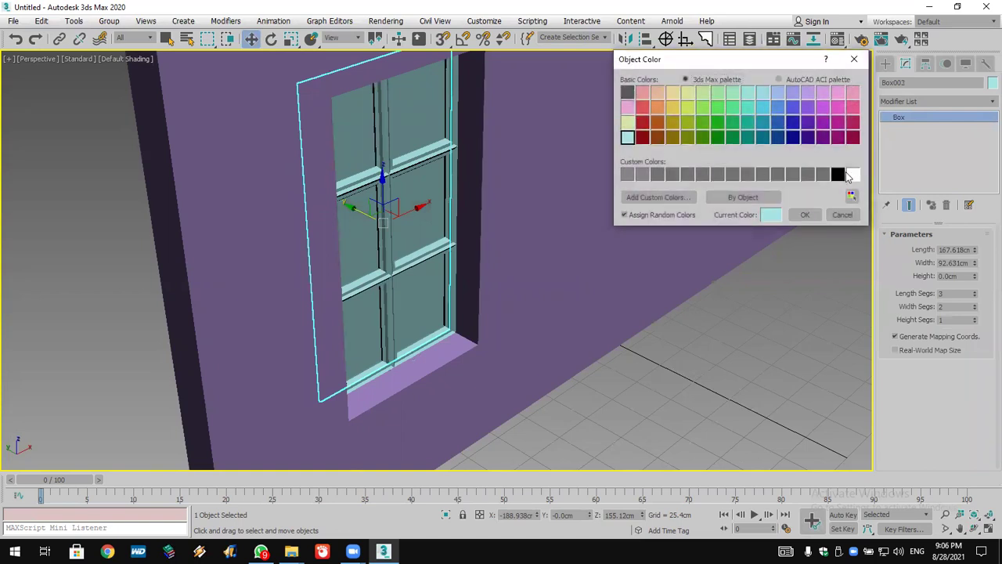
Change the cloned window pane's object color to white.
click(851, 175)
click(807, 216)
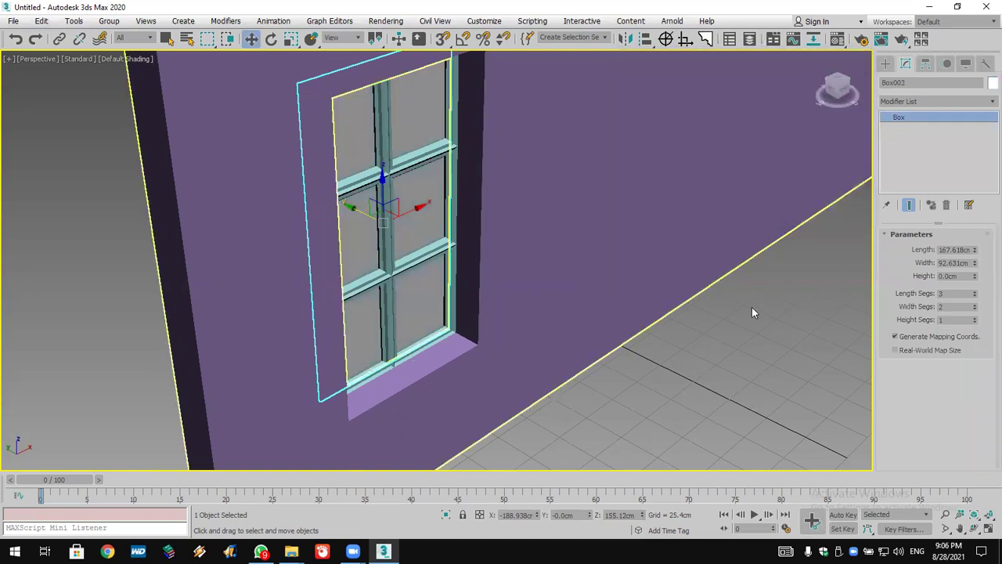
scroll(519, 250, down, 5)
scroll(458, 263, up, 2)
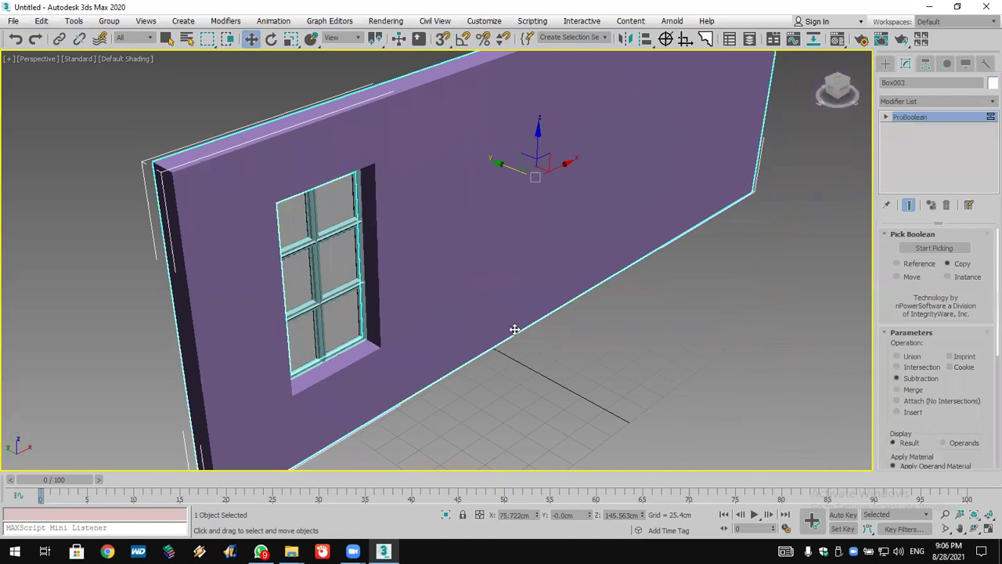
Reset the scene to a new empty file with the default four-viewport layout.
click(16, 22)
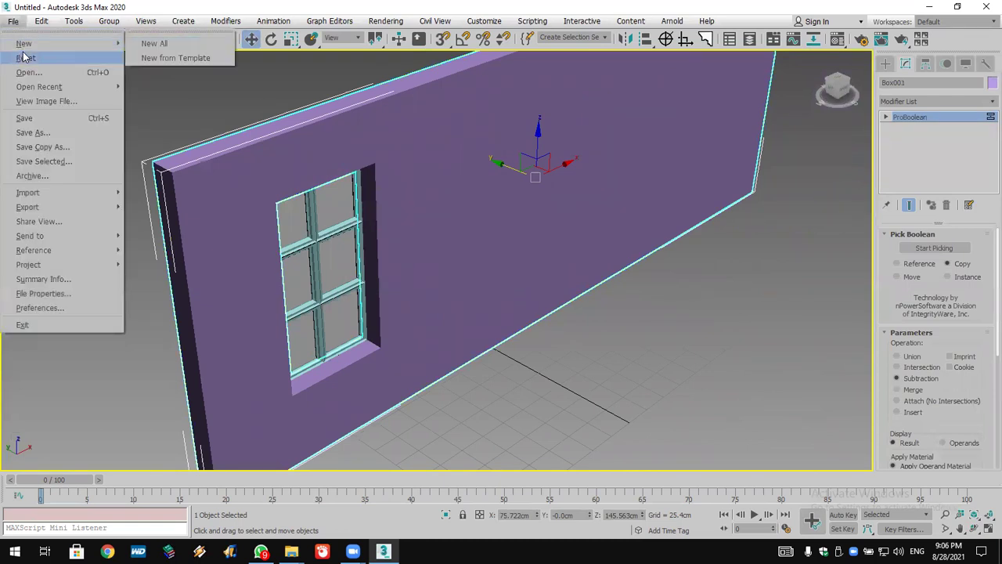
click(401, 297)
click(362, 275)
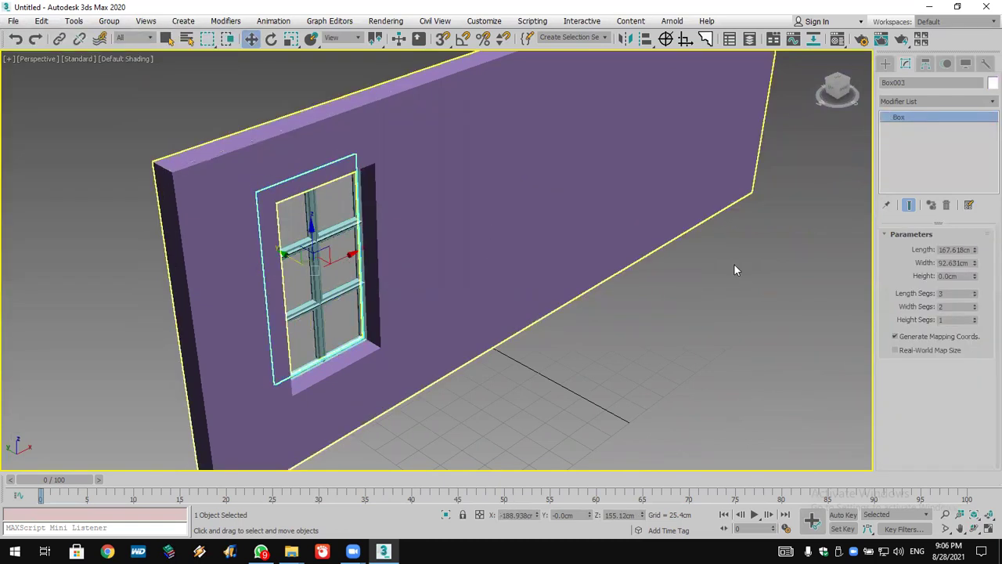
click(14, 21)
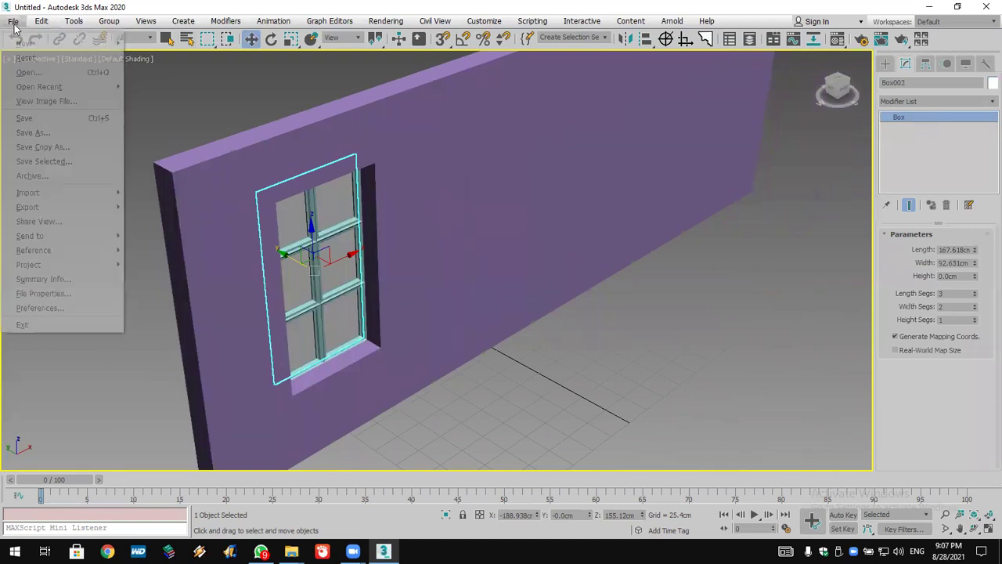
click(25, 58)
click(477, 299)
click(461, 296)
click(524, 227)
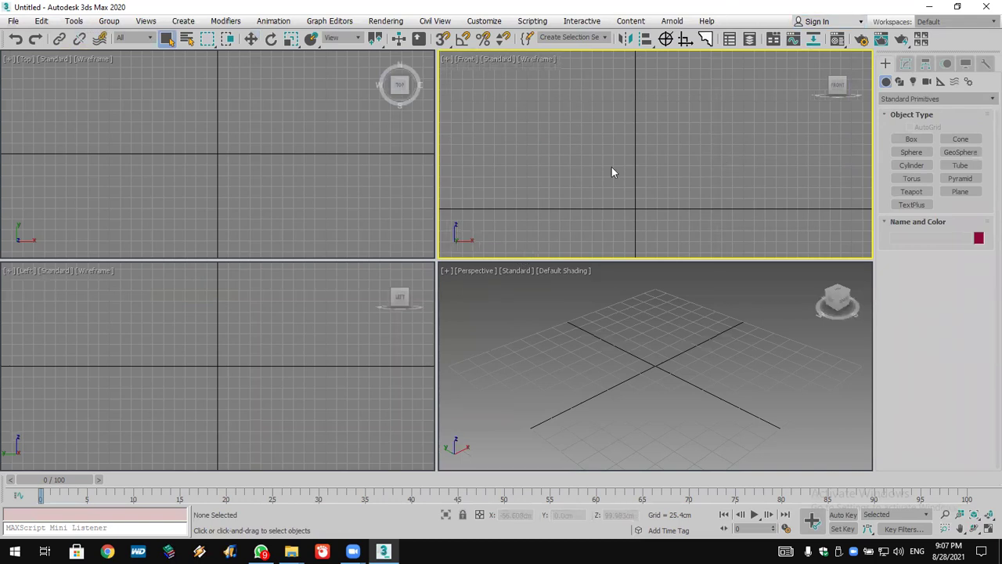
Draw a wall box in the Front view, about 269 cm long, 811 cm wide and 8.8 cm high.
middle_drag(734, 165, 726, 173)
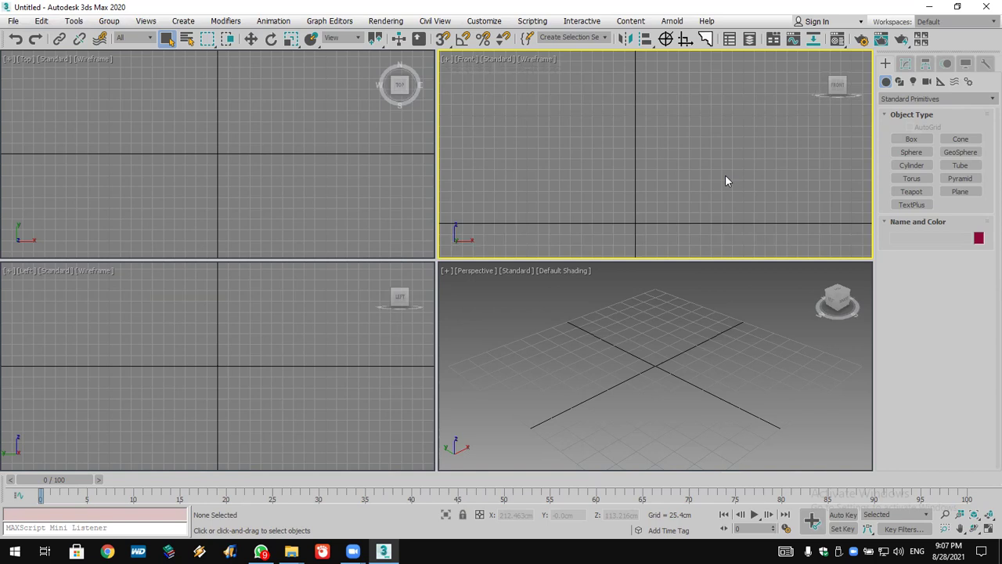
click(911, 138)
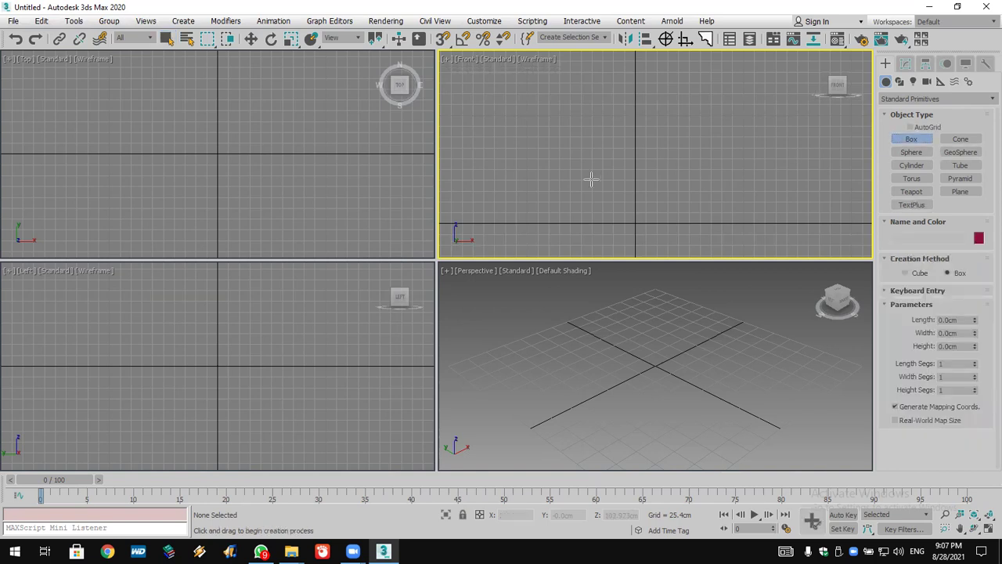
drag(504, 108, 852, 223)
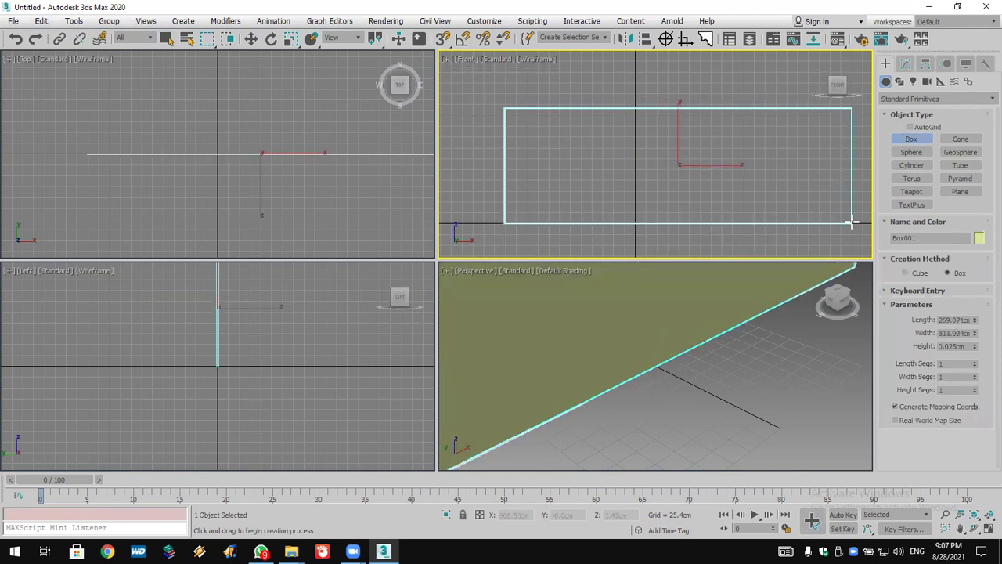
click(854, 218)
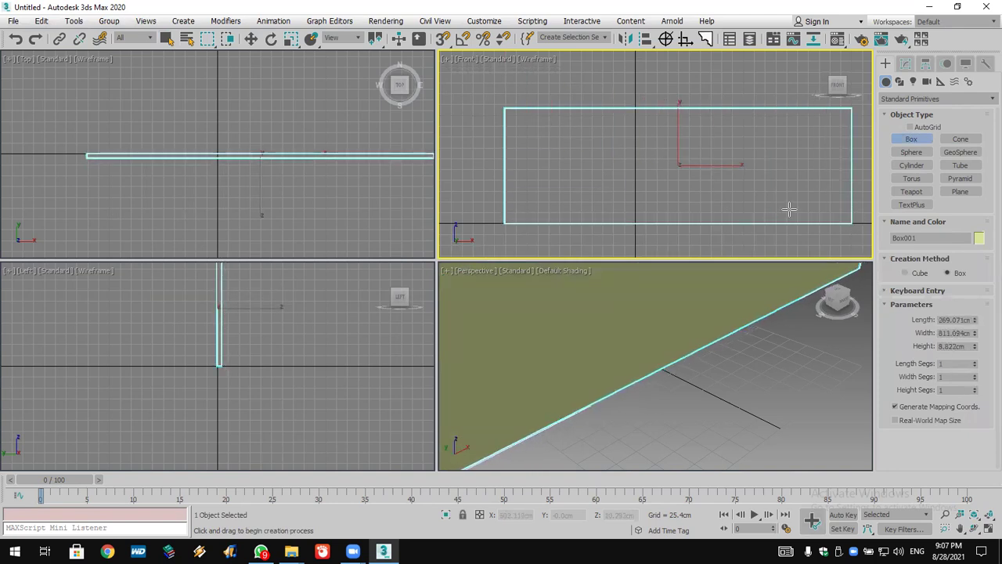
Draw a window box about 153 by 63 by 13 cm near the wall's left end and clone it along the wall as 5 copies.
drag(543, 127, 570, 191)
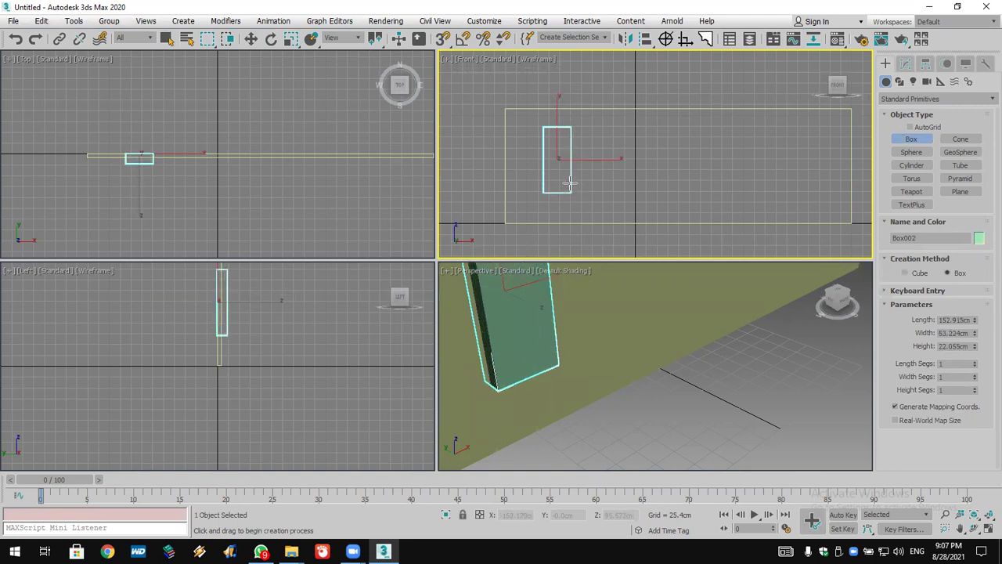
click(569, 185)
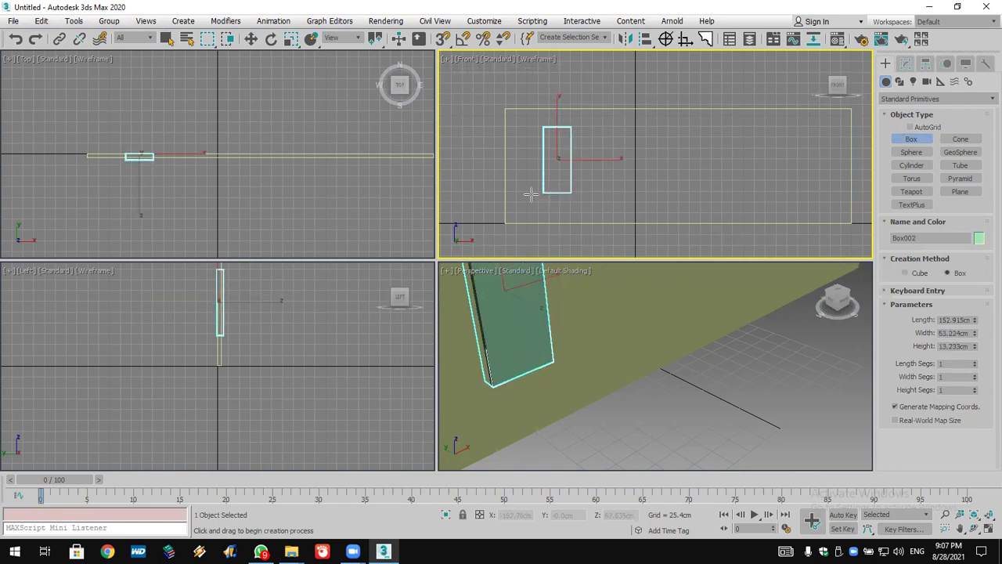
click(252, 39)
shift+drag(600, 161, 648, 161)
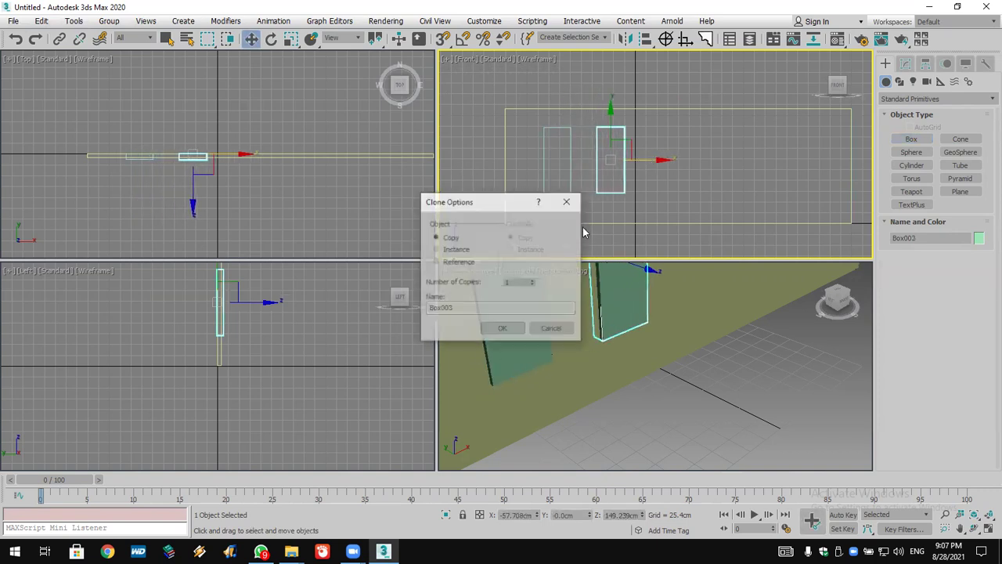
click(531, 281)
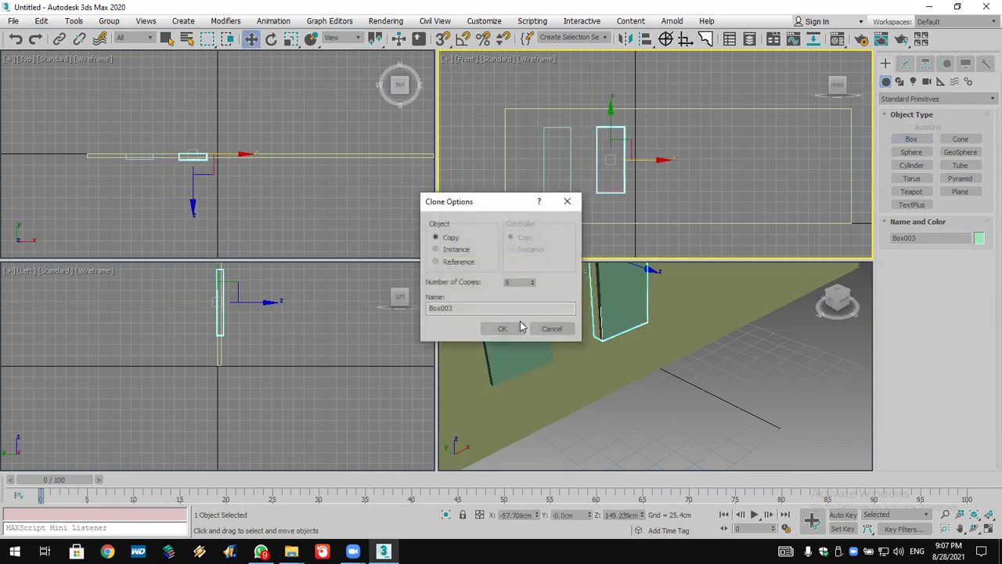
click(502, 328)
Select the wall and maximize the Perspective view so that the wall and all its window boxes can be picked.
drag(730, 223, 742, 222)
scroll(725, 324, down, 5)
middle_drag(725, 324, 656, 382)
click(986, 529)
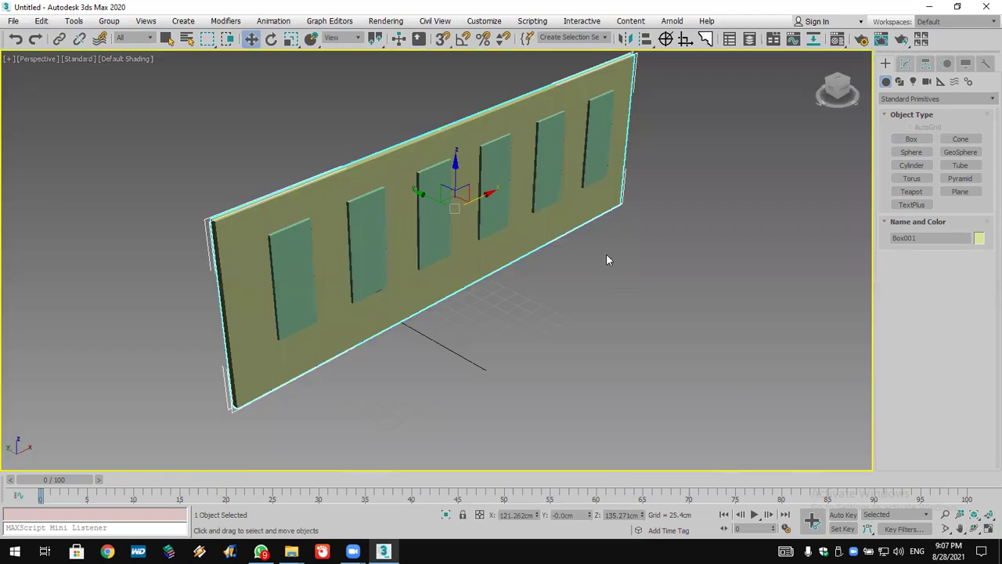
alt+middle_drag(608, 259, 626, 258)
click(973, 528)
drag(426, 252, 456, 229)
key(w)
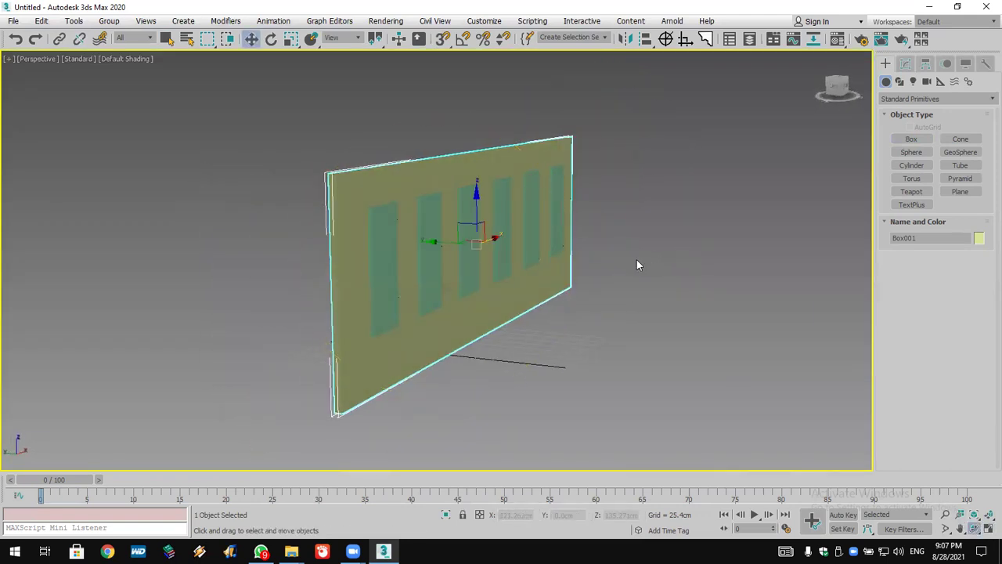
click(974, 529)
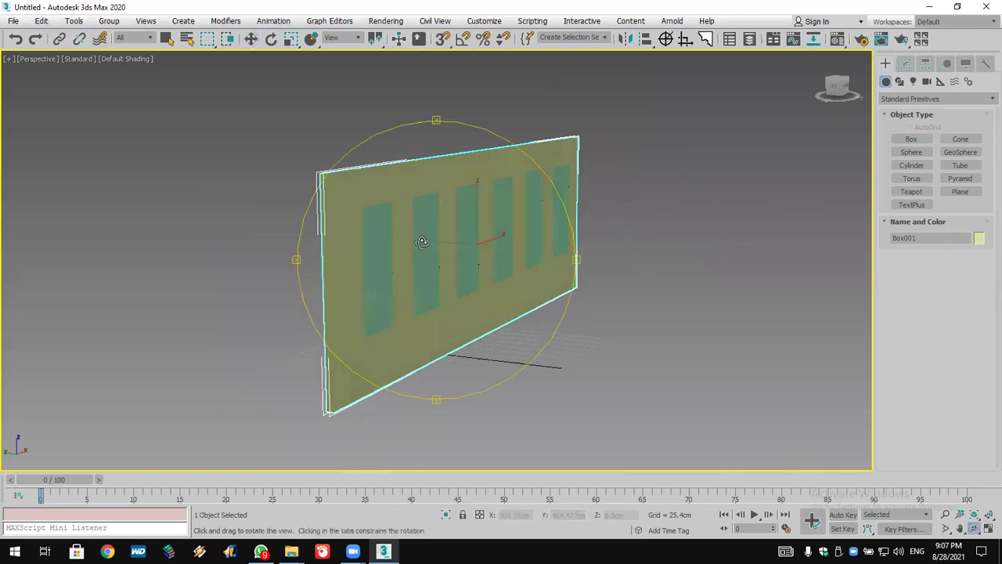
drag(420, 242, 548, 242)
key(w)
click(629, 321)
click(623, 298)
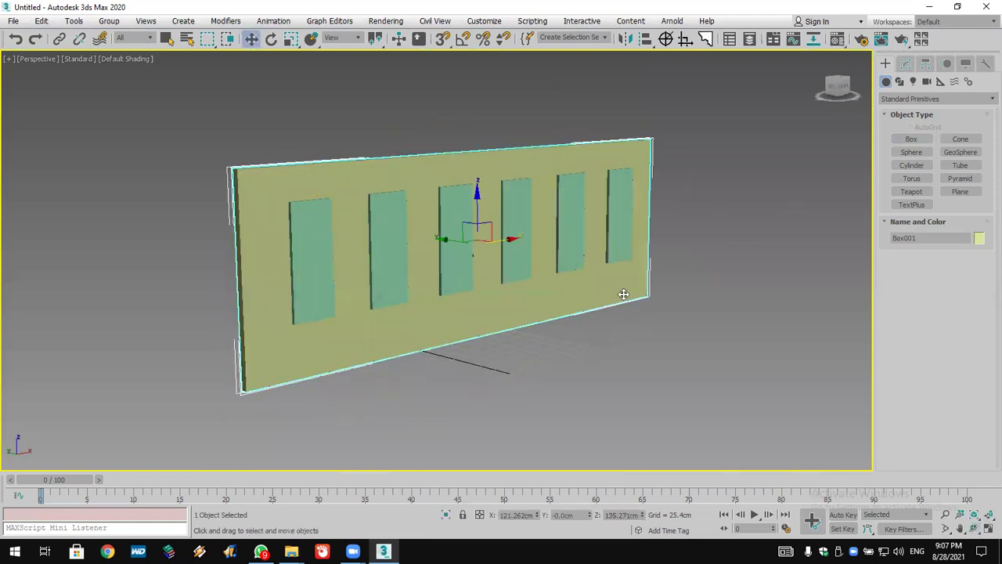
Subtract every window box except the leftmost one from the wall using ProBoolean in Move mode.
click(897, 100)
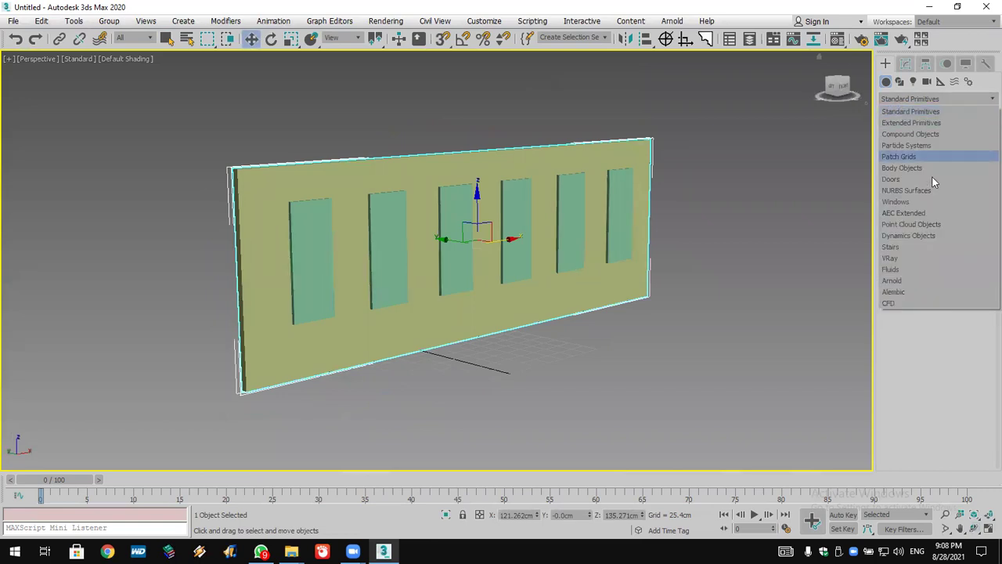
click(929, 137)
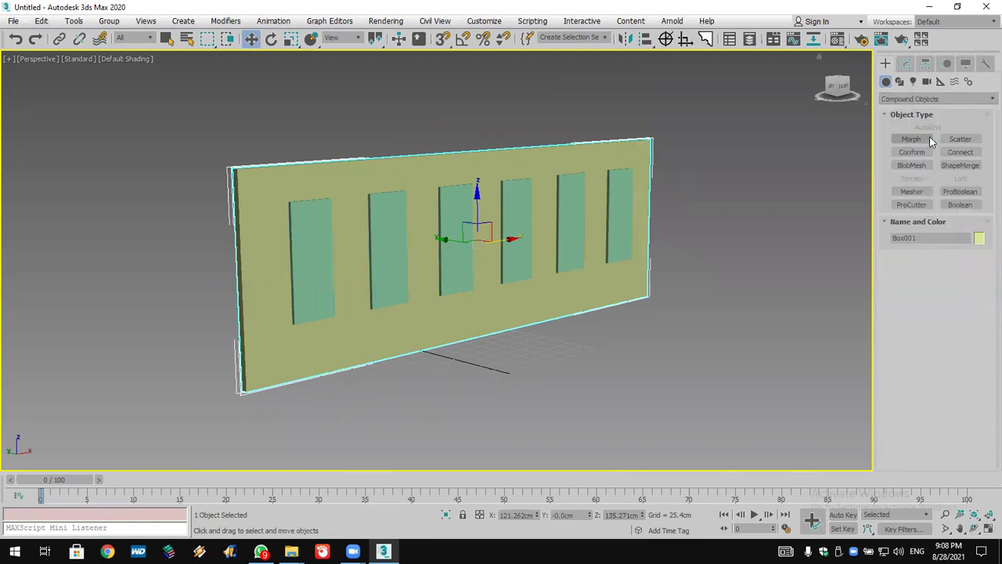
click(963, 192)
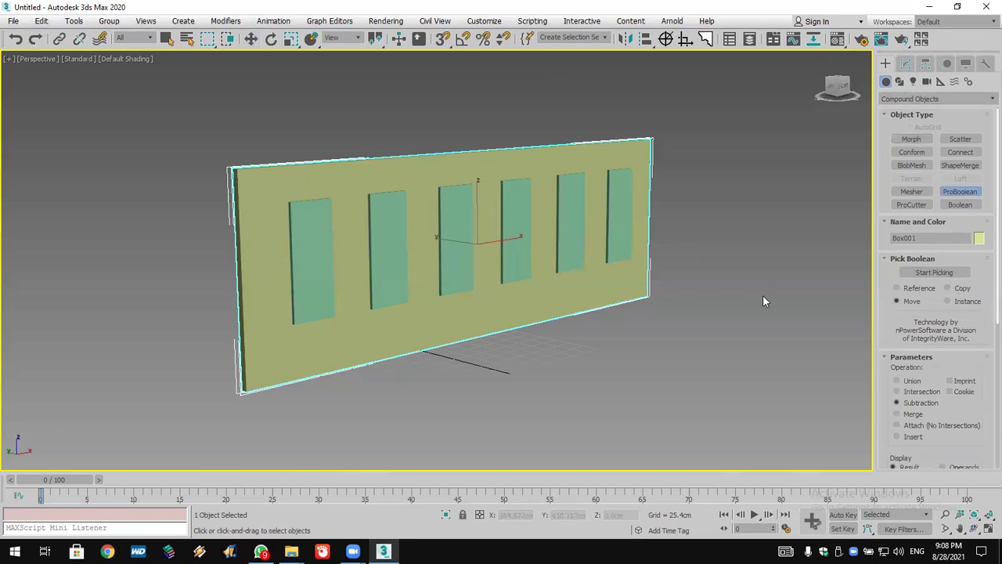
click(936, 272)
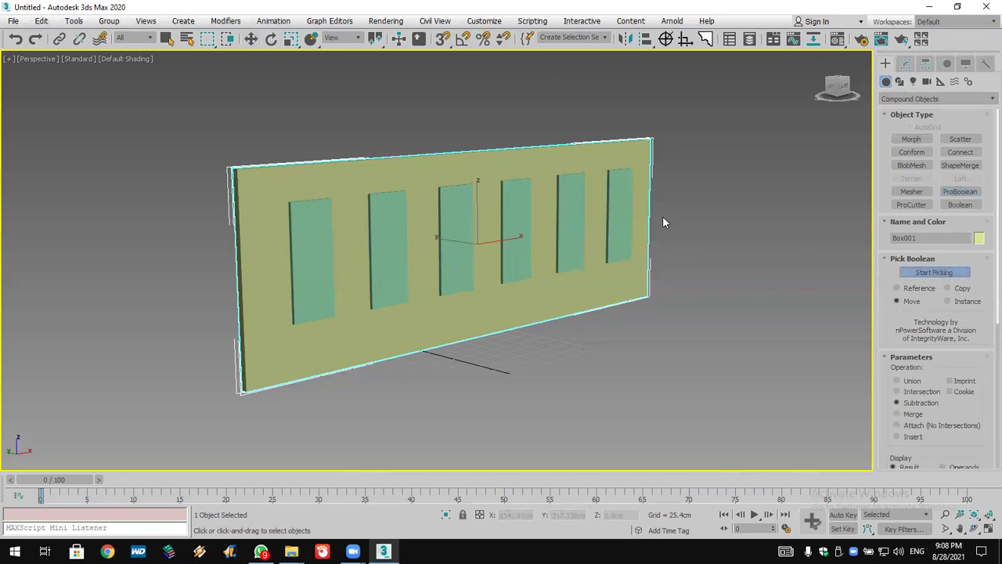
click(622, 212)
click(571, 216)
click(515, 221)
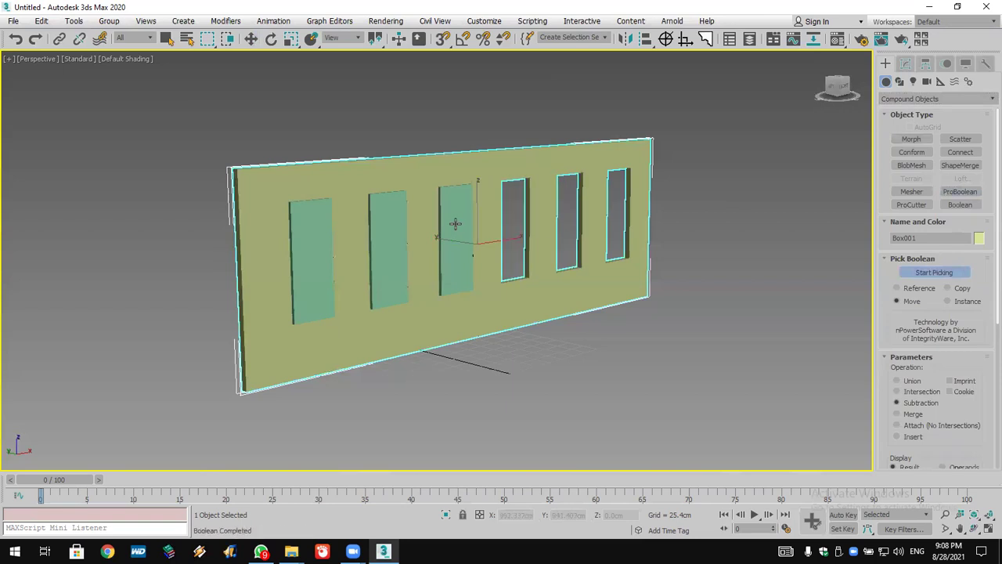
click(455, 224)
click(392, 234)
Subtract the leftmost window box using ProBoolean in Copy mode, and open the retained box's height for editing.
click(962, 289)
click(310, 226)
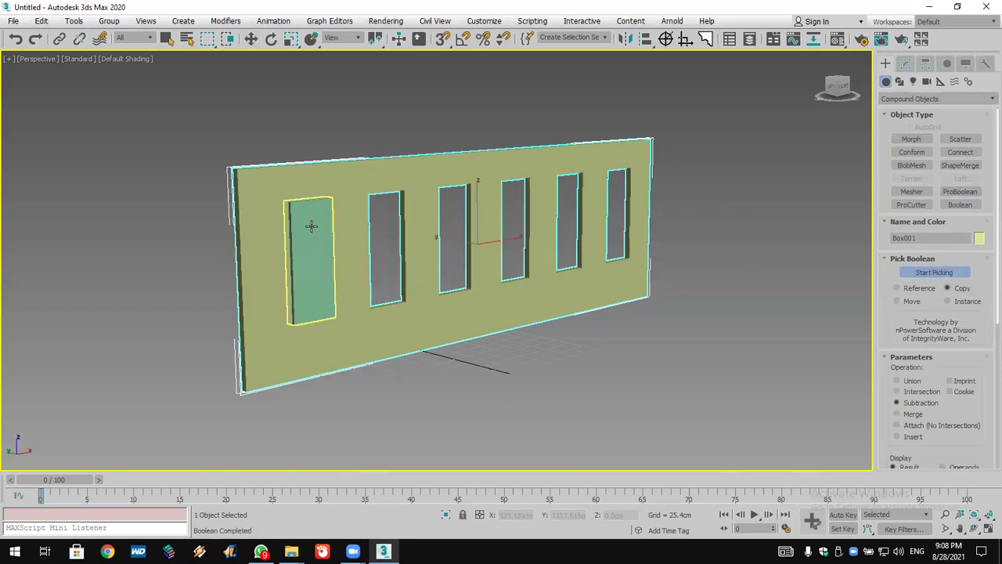
key(w)
click(311, 226)
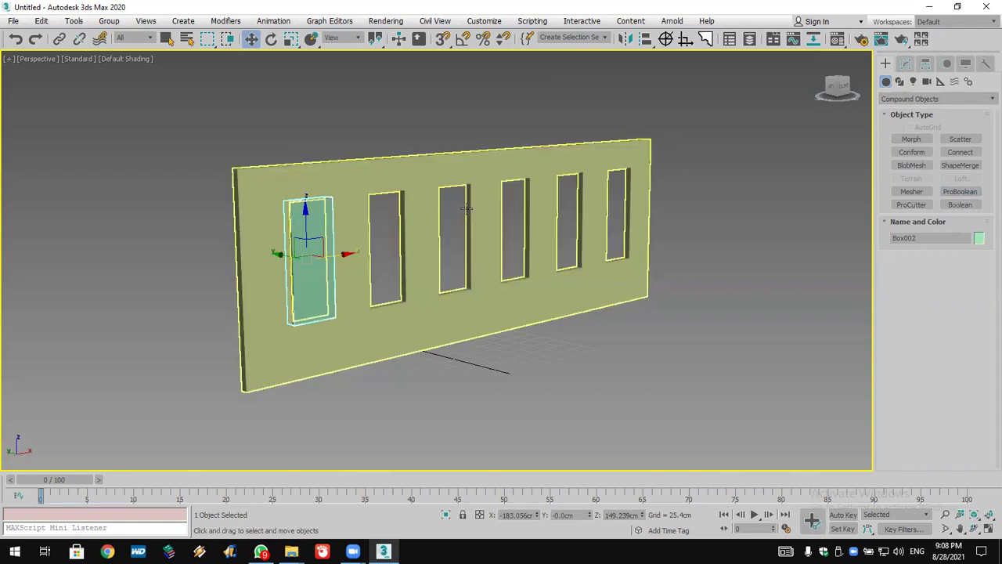
click(903, 66)
double_click(950, 275)
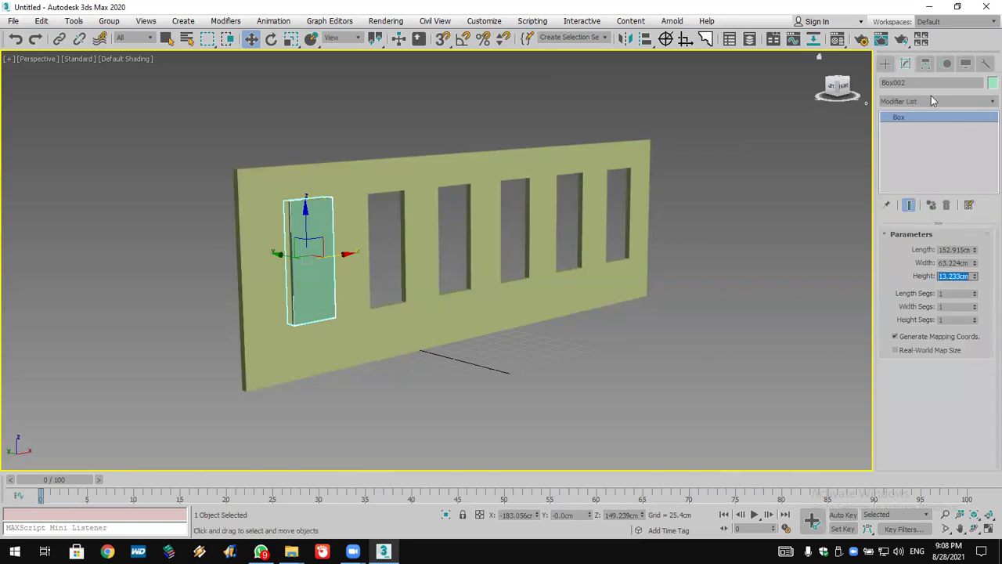
Undo the ProBoolean subtractions of all six window boxes from the wall.
click(15, 39)
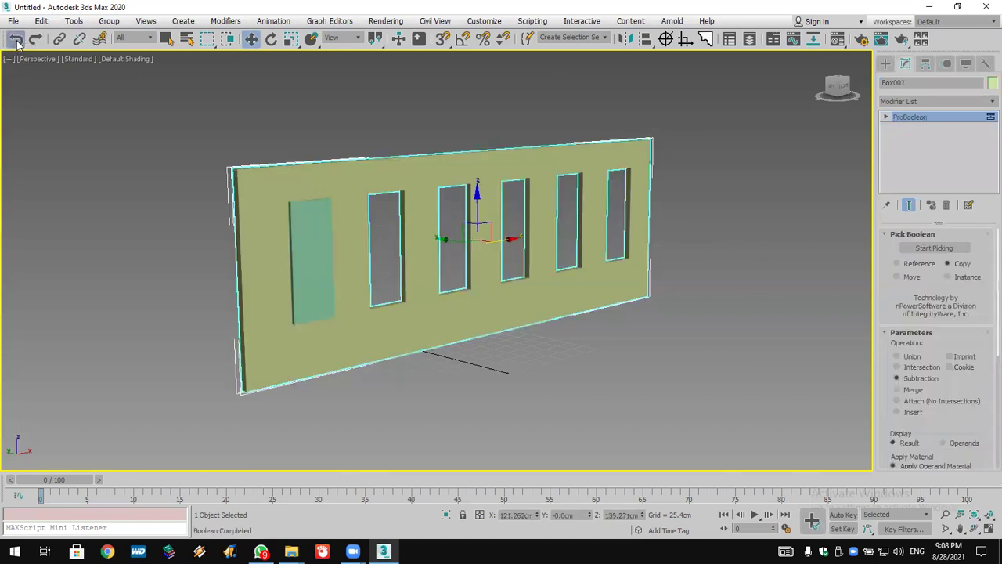
click(15, 39)
click(15, 39)
click(14, 39)
click(15, 39)
click(15, 40)
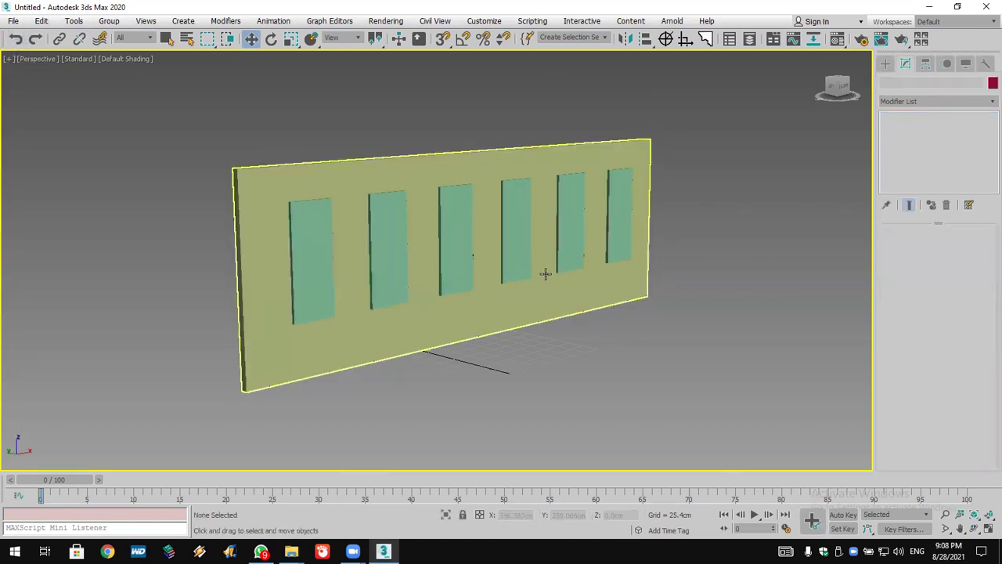
Reapply ProBoolean to the wall and subtract the five window boxes other than the leftmost in Move mode.
click(555, 297)
click(885, 64)
click(937, 99)
click(916, 131)
click(975, 194)
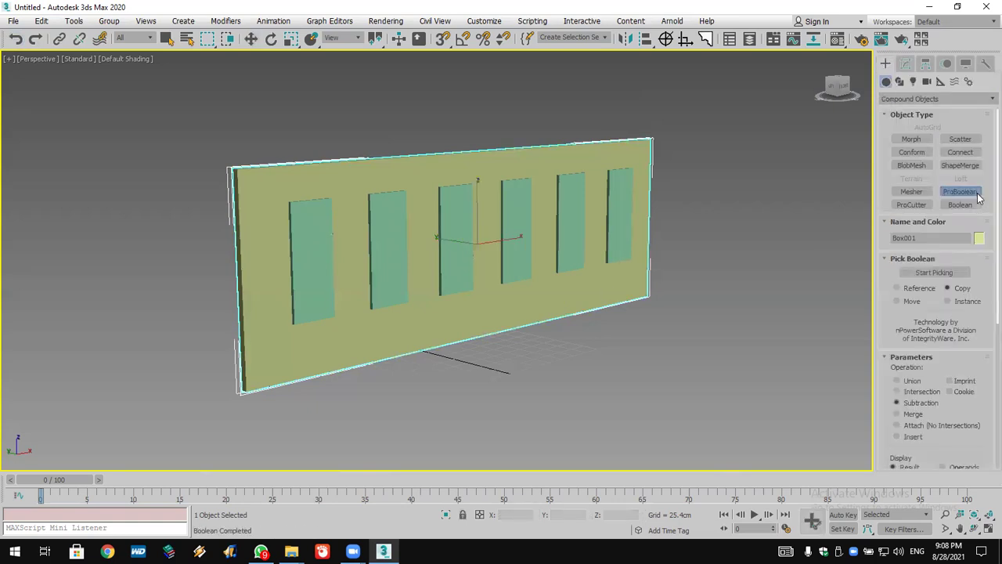
click(954, 272)
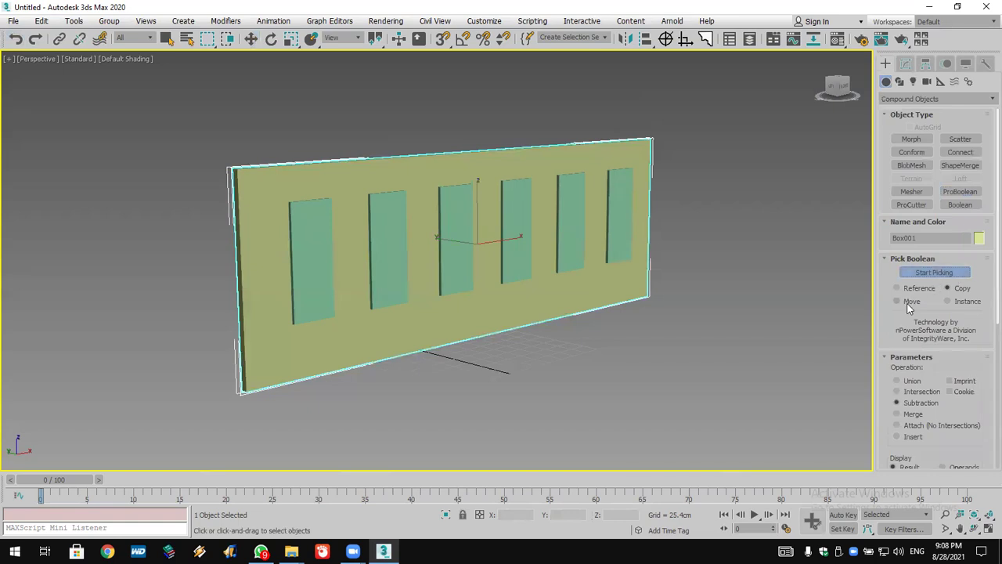
click(619, 238)
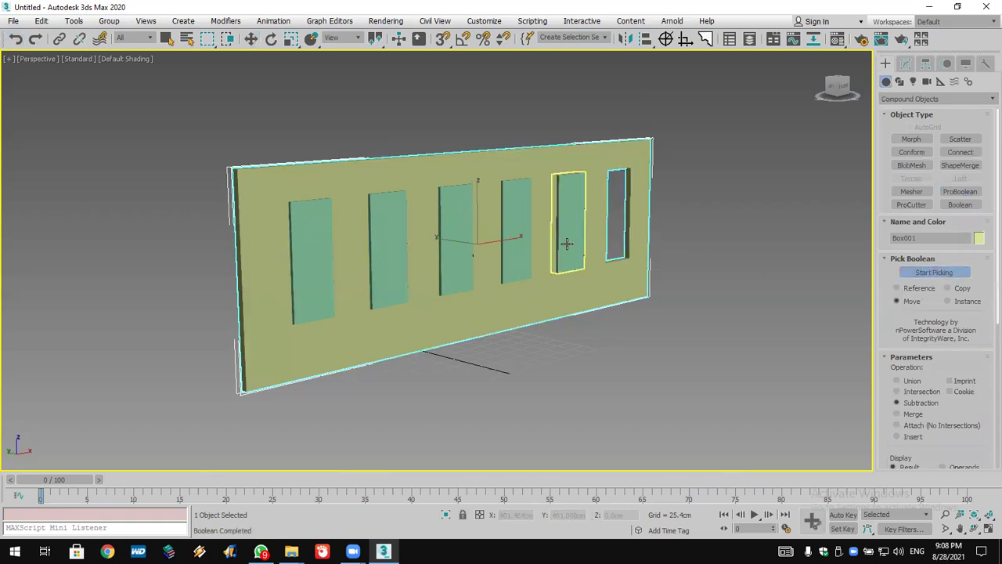
click(568, 241)
click(512, 246)
click(460, 249)
click(392, 259)
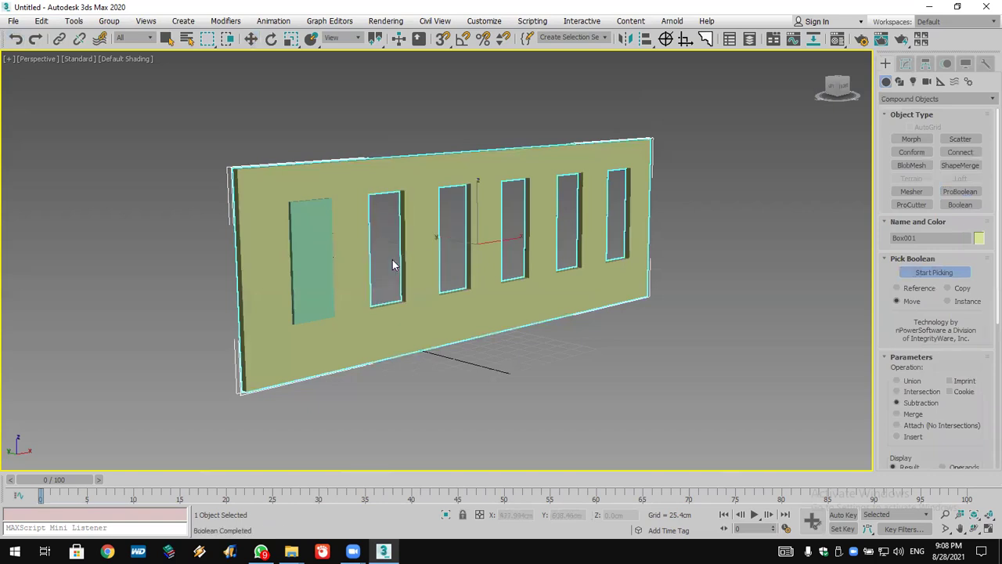
Subtract the leftmost window box in ProBoolean Copy mode, leave the operation and deselect the wall.
click(958, 288)
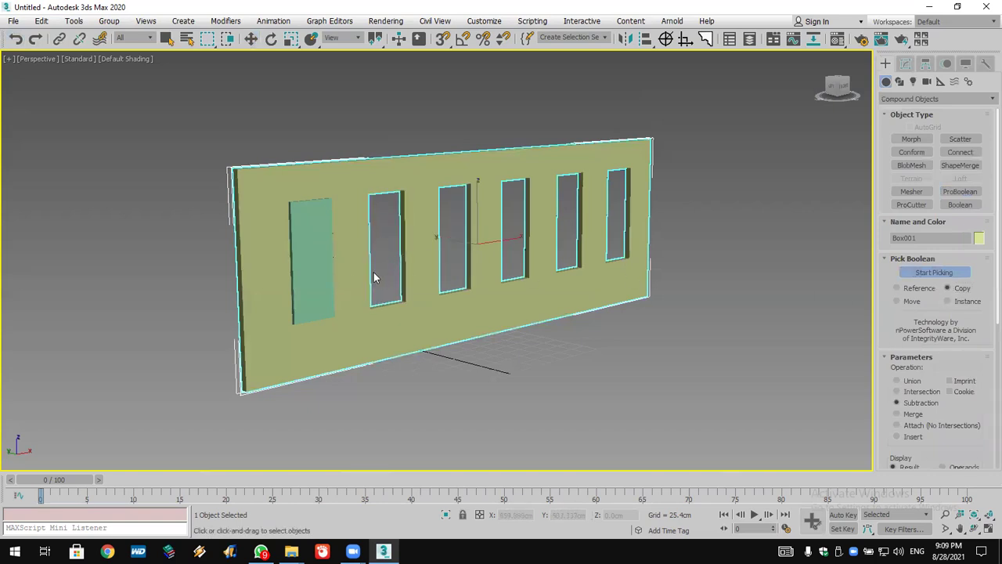
click(317, 270)
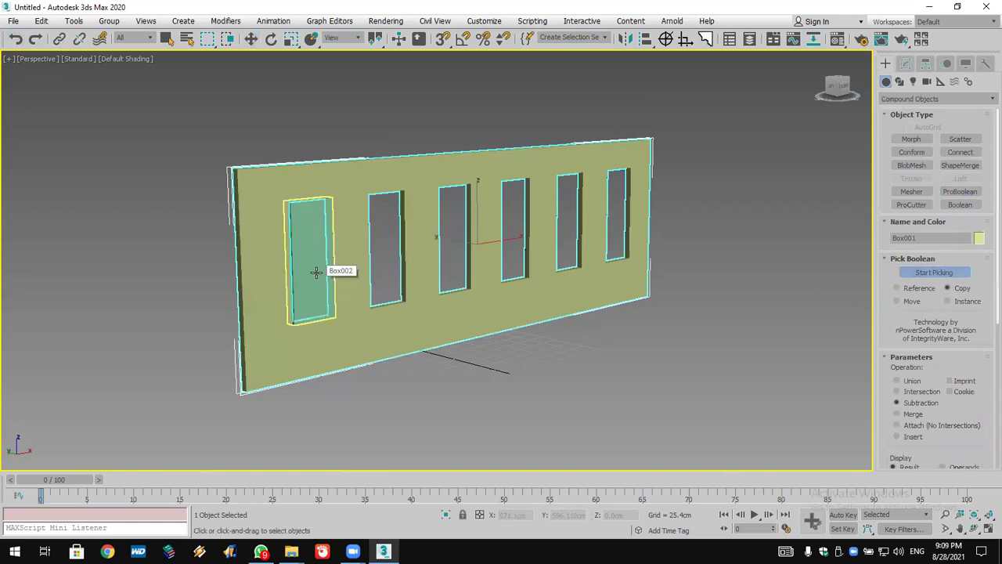
right_click(733, 173)
right_click(733, 173)
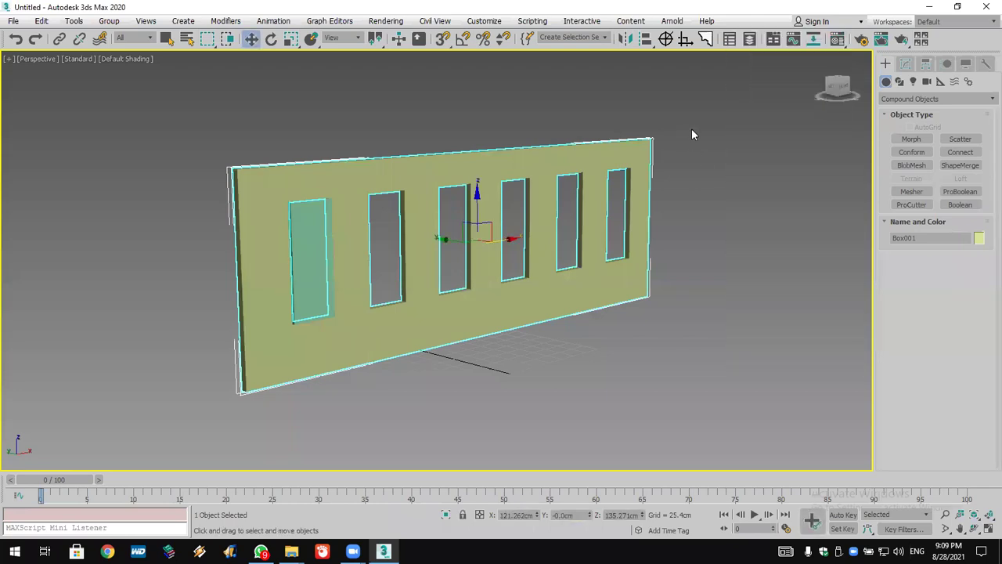
click(795, 178)
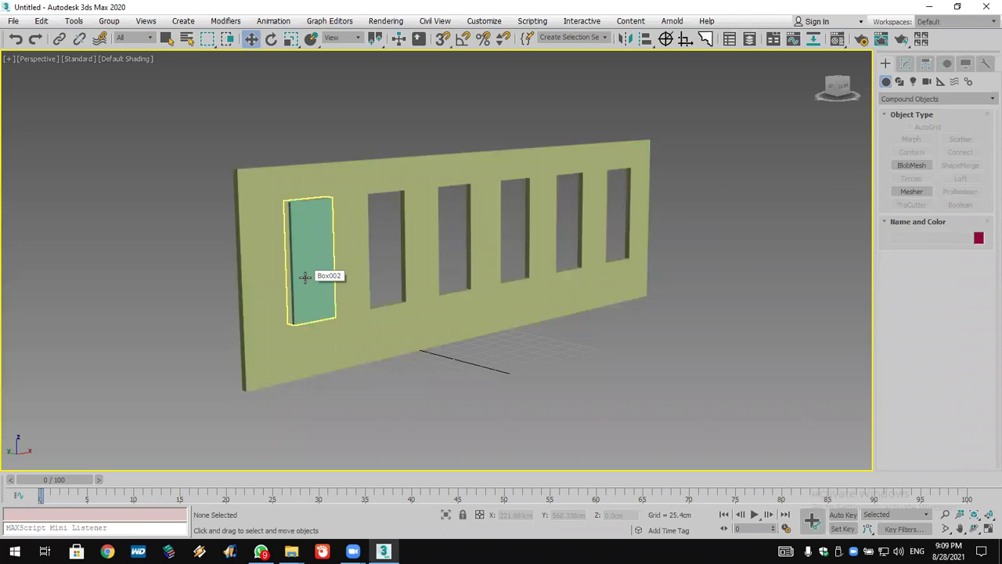
Undo the repeated ProBoolean subtractions until all six window boxes are back in the wall.
click(15, 40)
click(15, 39)
click(15, 39)
click(14, 39)
click(15, 39)
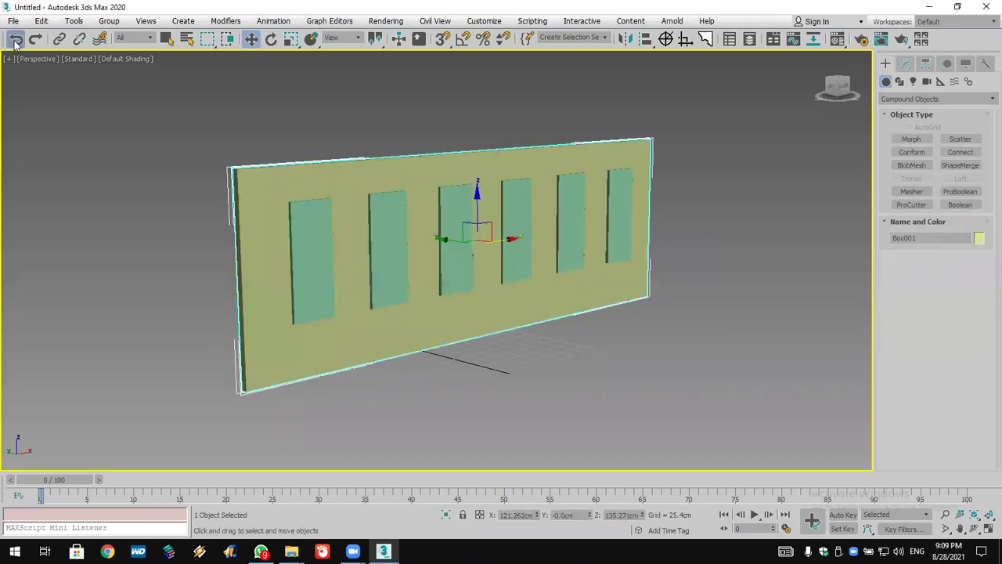
Cut six window openings in the wall with ProBoolean Subtraction, using Move for five boxes and Copy for the leftmost one.
click(604, 273)
click(959, 192)
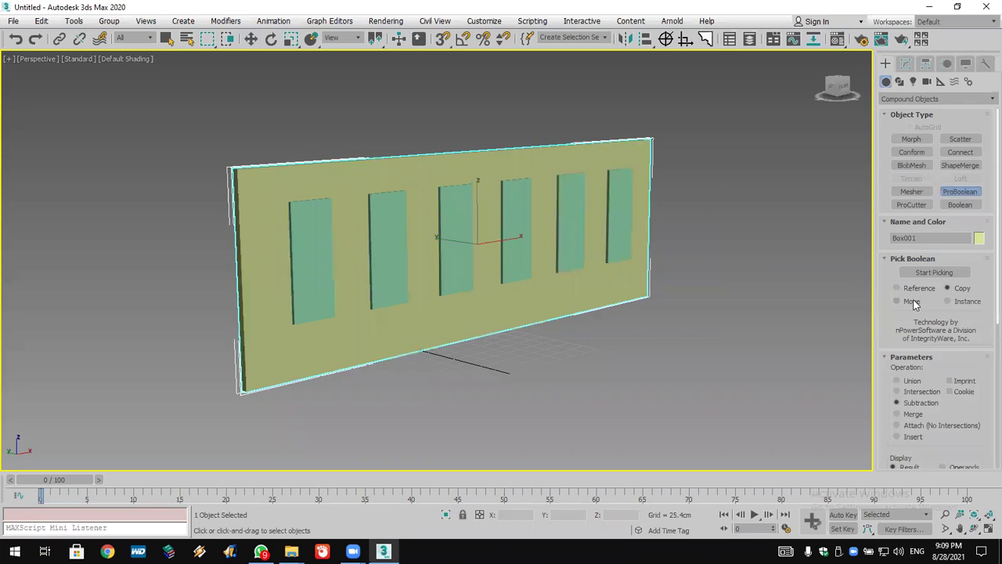
click(931, 273)
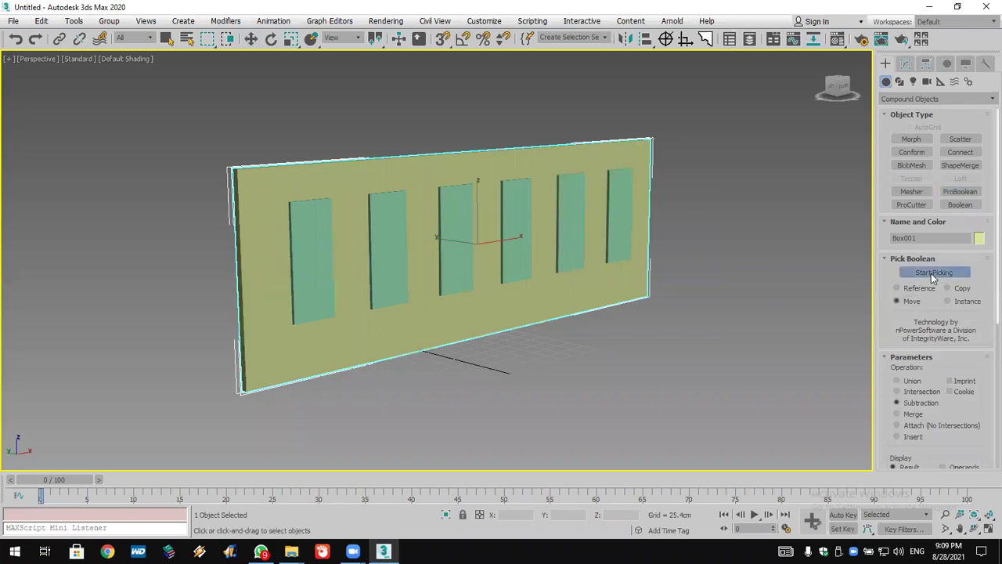
click(622, 202)
click(570, 205)
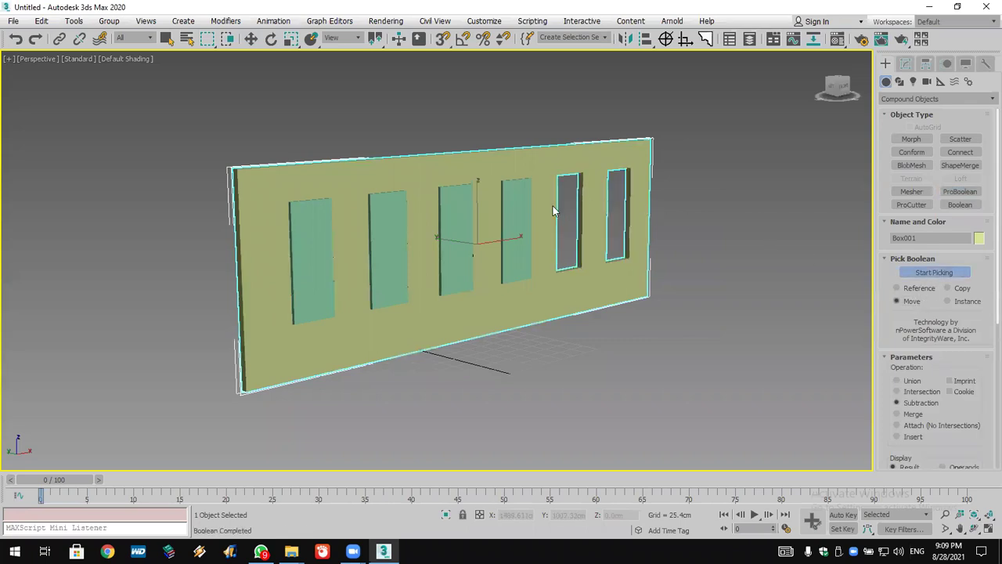
click(524, 208)
click(459, 212)
click(403, 209)
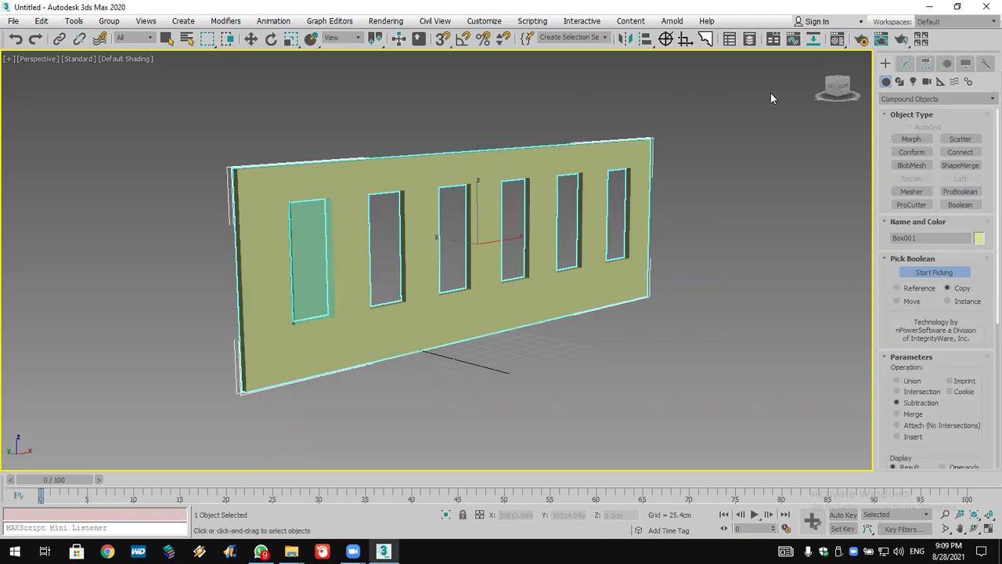
key(w)
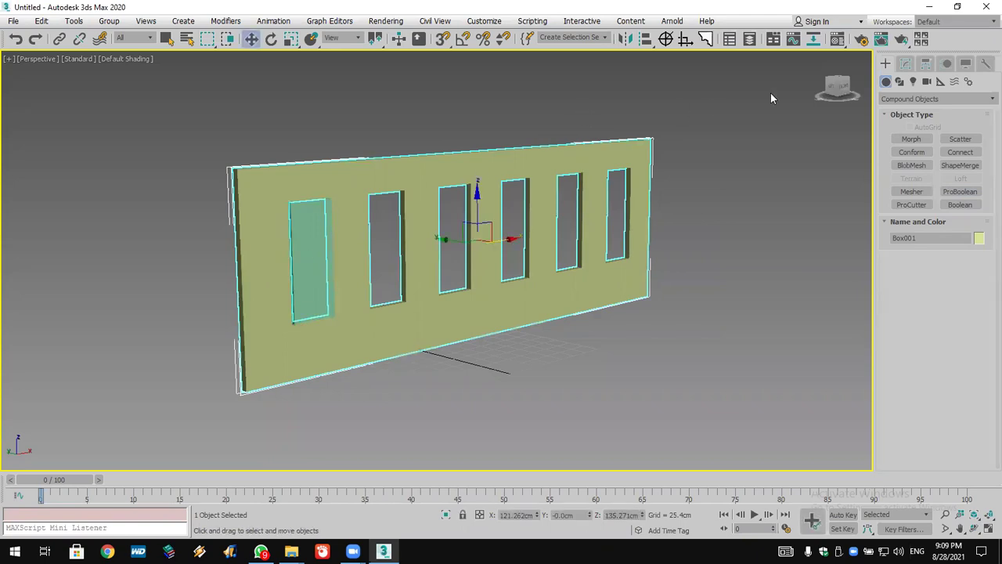
Select the thin box filling the first window opening and set its height to 0 cm.
click(912, 66)
click(319, 269)
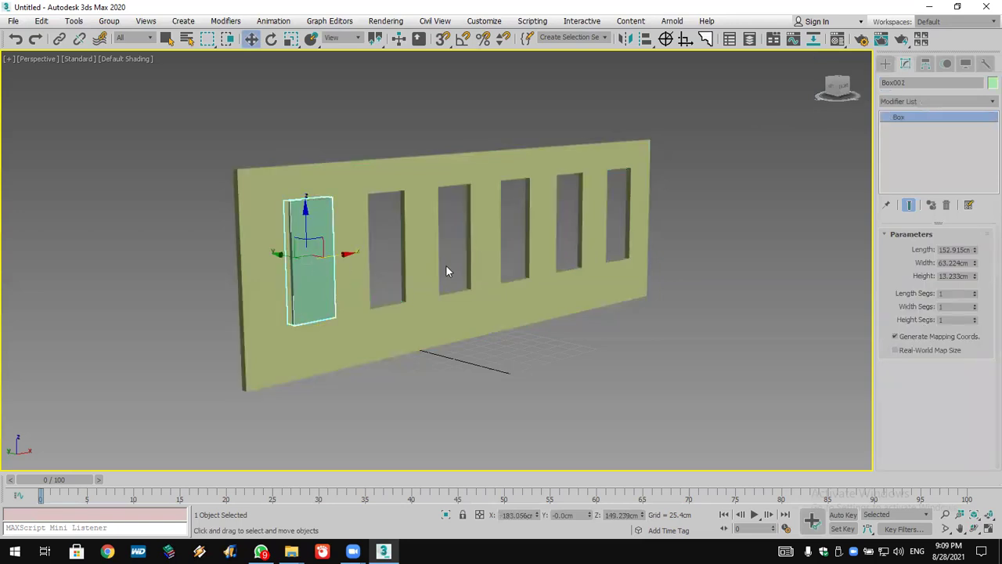
double_click(967, 276)
text(0)
key(Return)
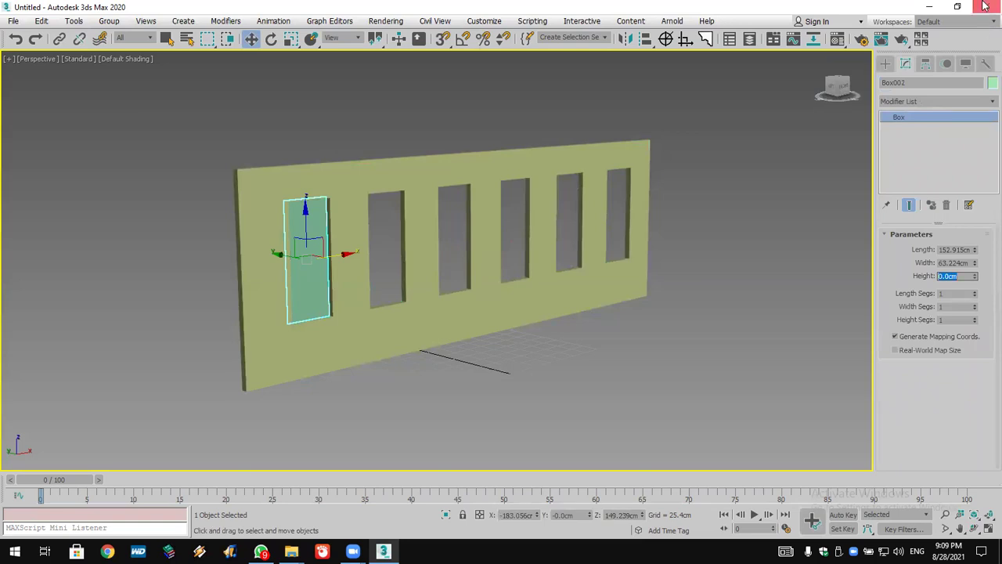
Apply a Lattice modifier to the flattened box, using struts only from edges with a 2.54 cm strut radius.
click(954, 104)
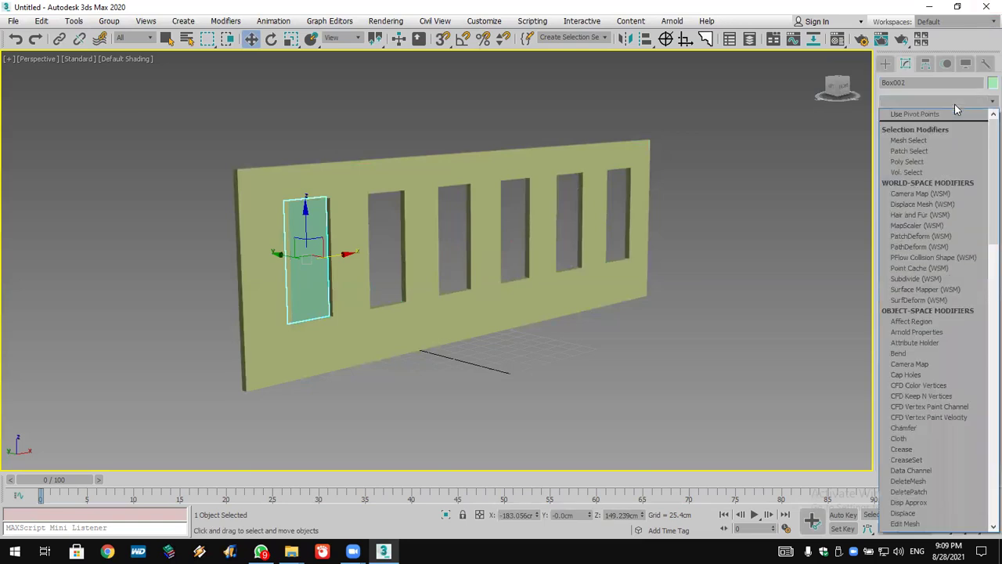
key(l)
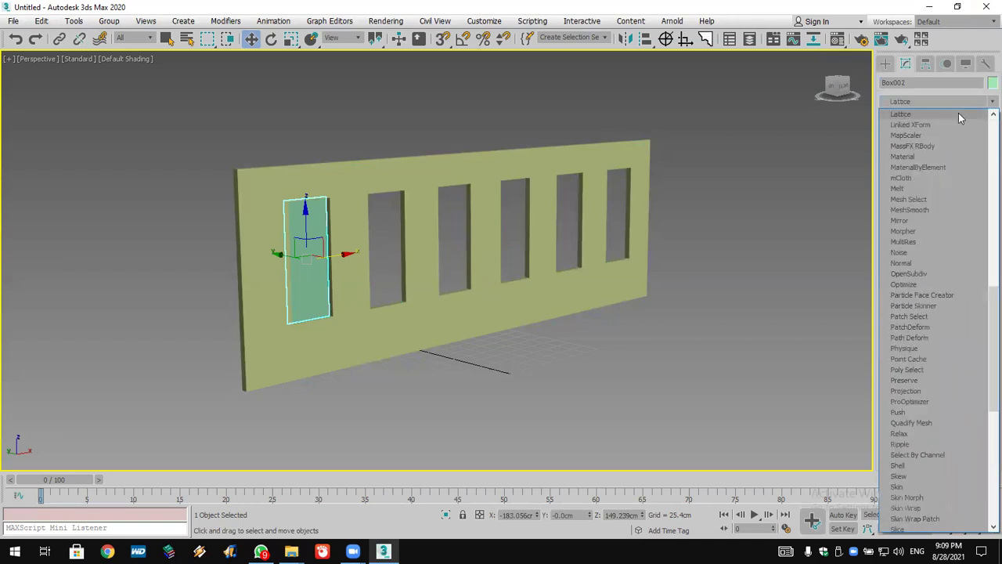
click(960, 115)
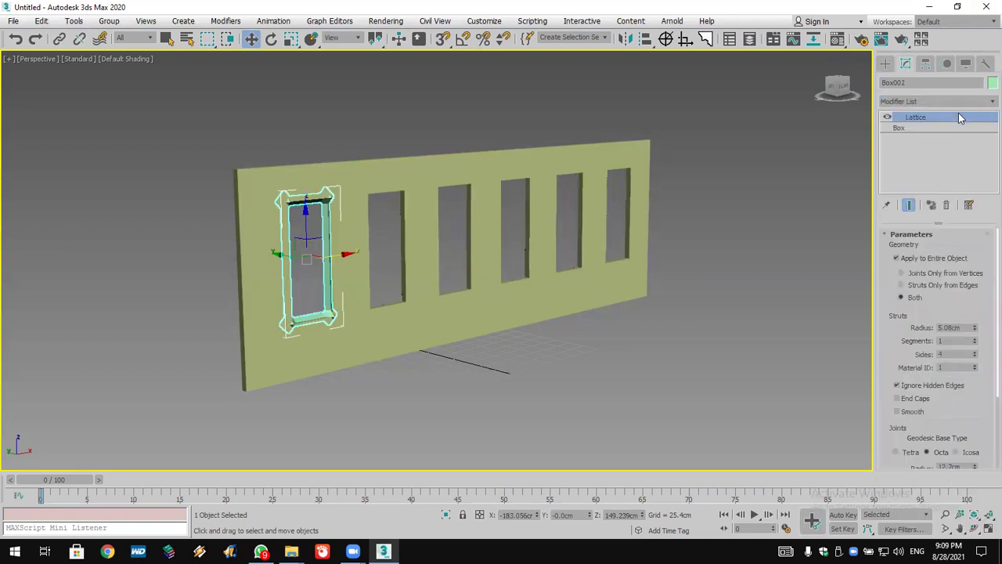
click(923, 287)
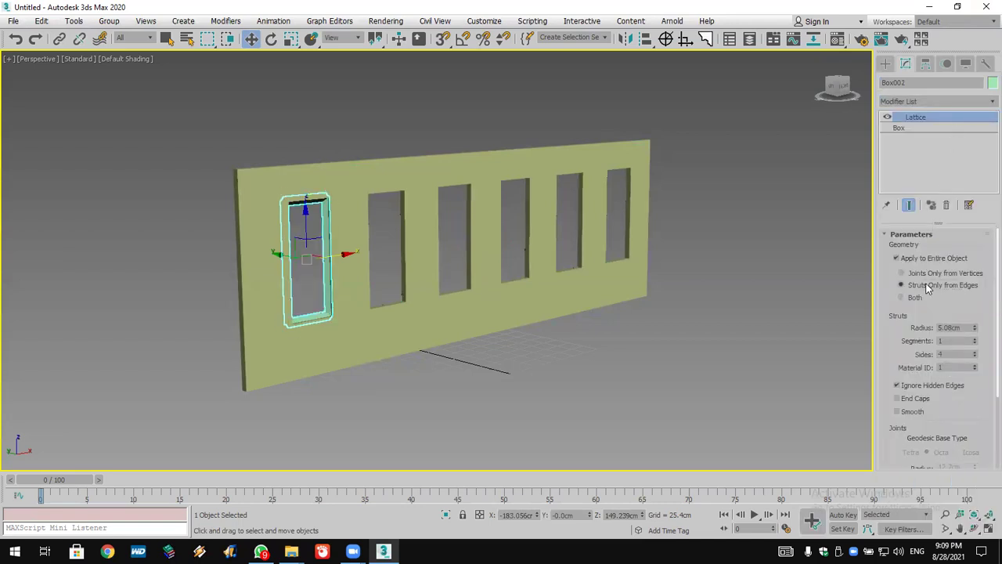
drag(975, 330, 975, 334)
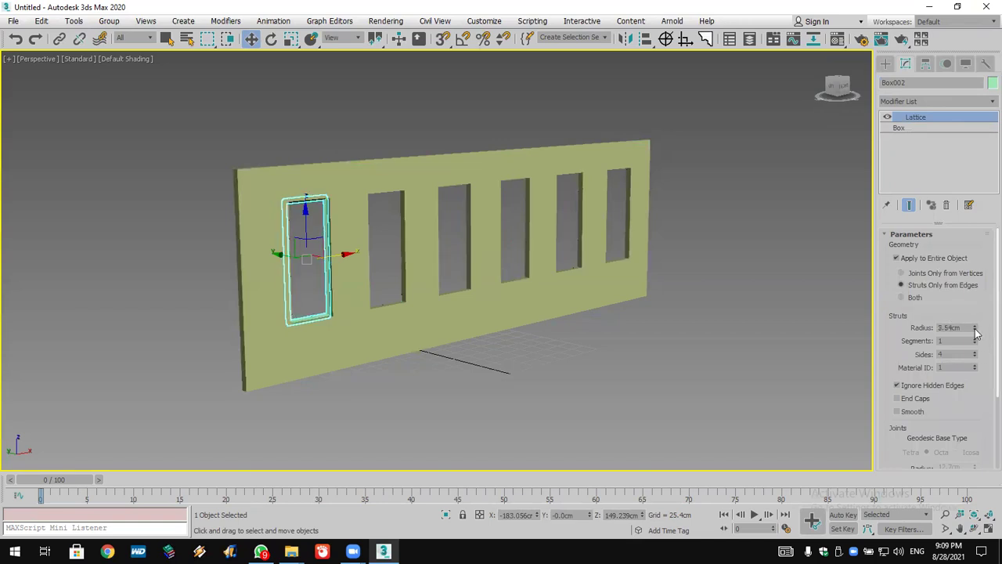
Set the base box under the Lattice to 4 length segments and 2 width segments.
click(929, 127)
click(974, 292)
click(974, 292)
click(974, 292)
click(974, 304)
scroll(300, 307, up, 5)
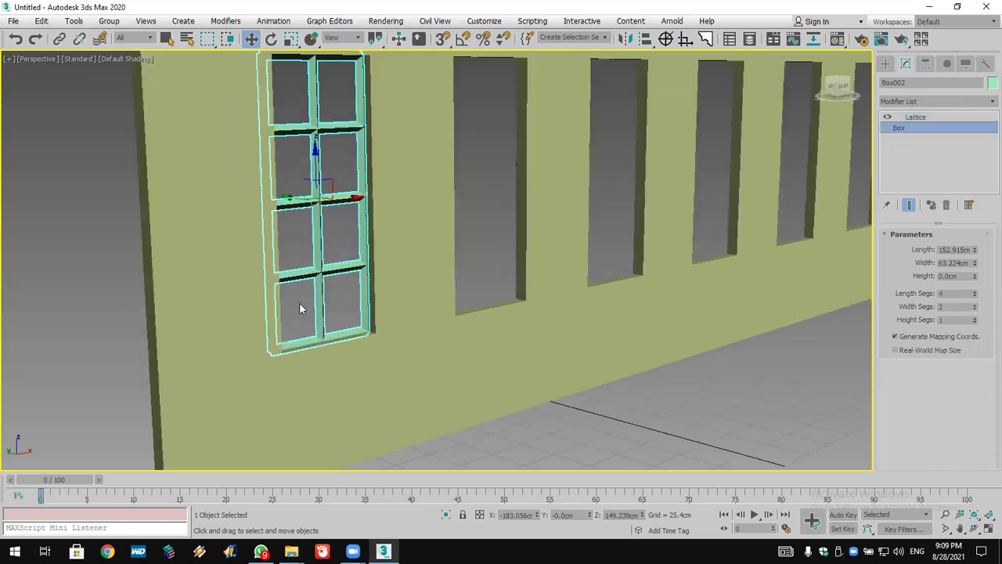
Set the Lattice struts of the window frame to 5 sides.
click(931, 116)
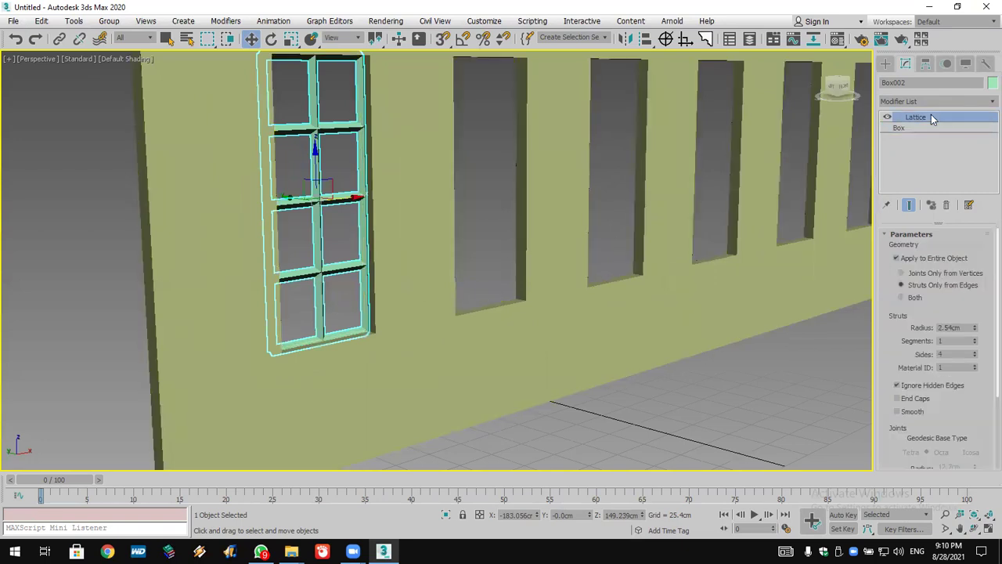
click(975, 351)
scroll(329, 270, up, 3)
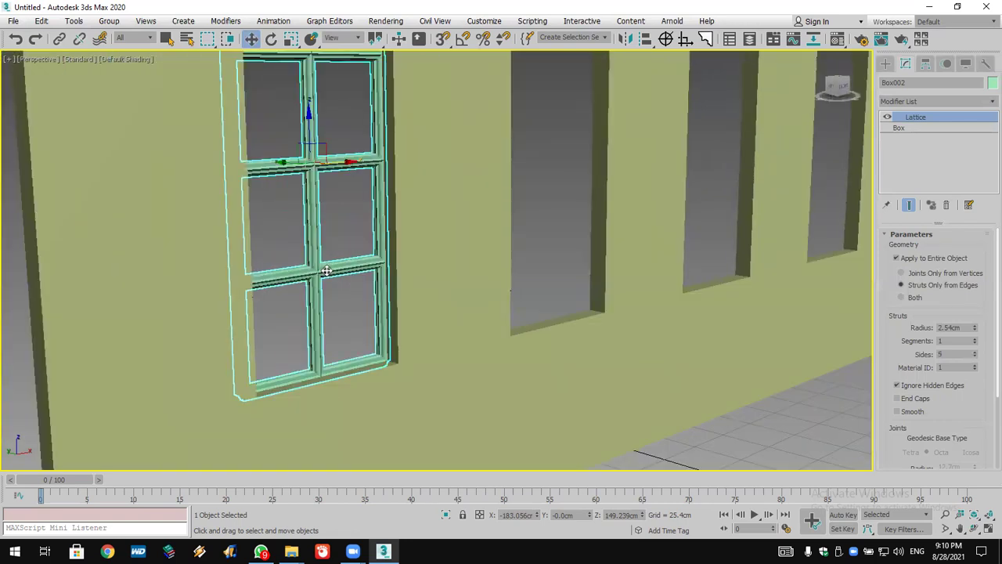
Clone the window frame in place as an independent copy.
right_click(326, 269)
click(371, 361)
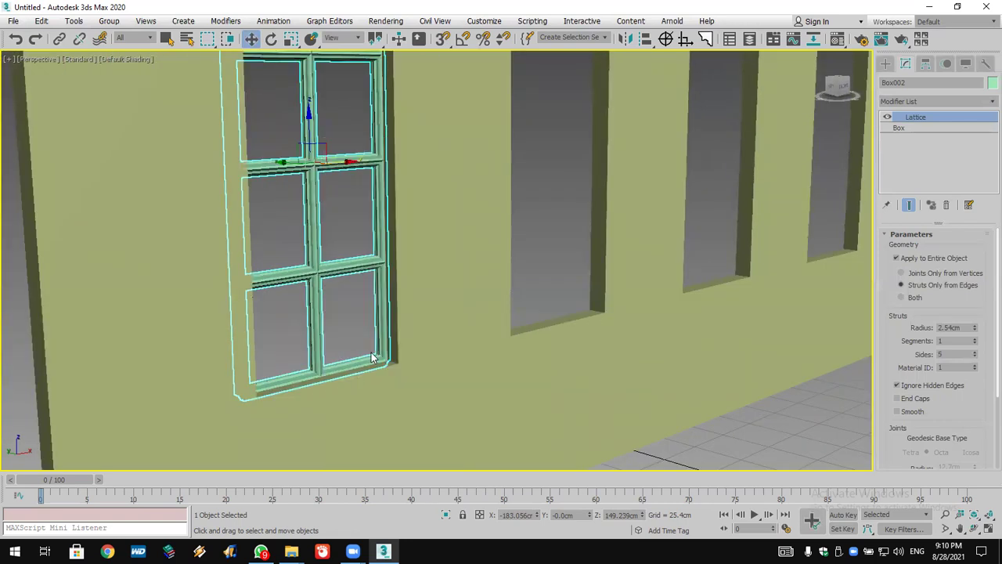
click(466, 244)
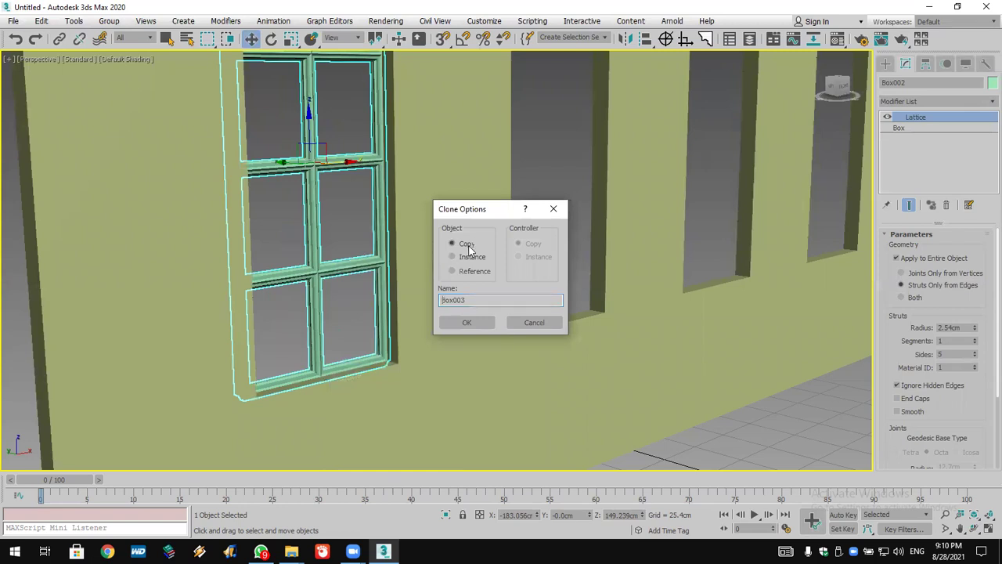
click(467, 319)
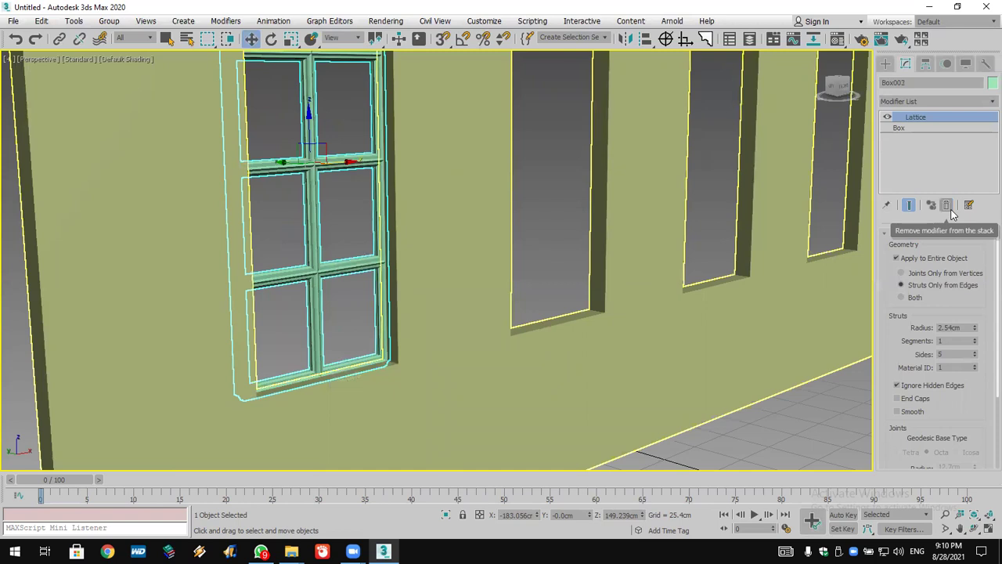
Remove the Lattice modifier from the cloned frame and change its object color to white to form the glass pane.
click(946, 205)
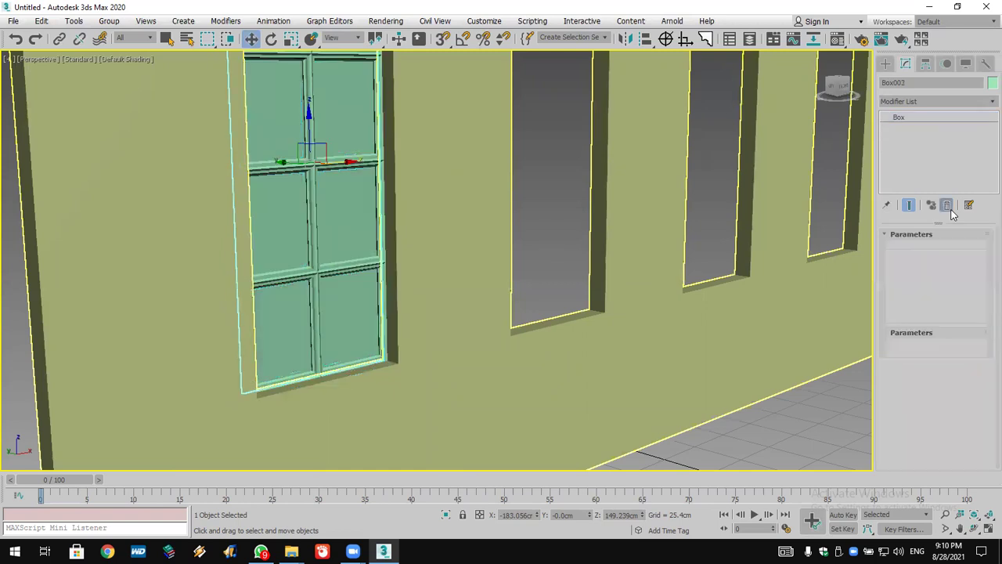
click(992, 83)
click(852, 174)
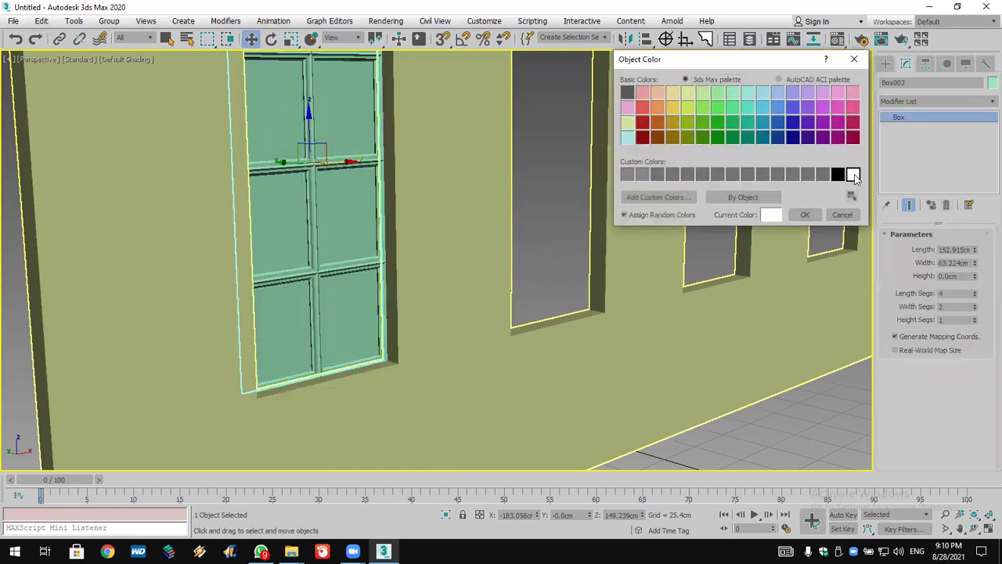
click(806, 215)
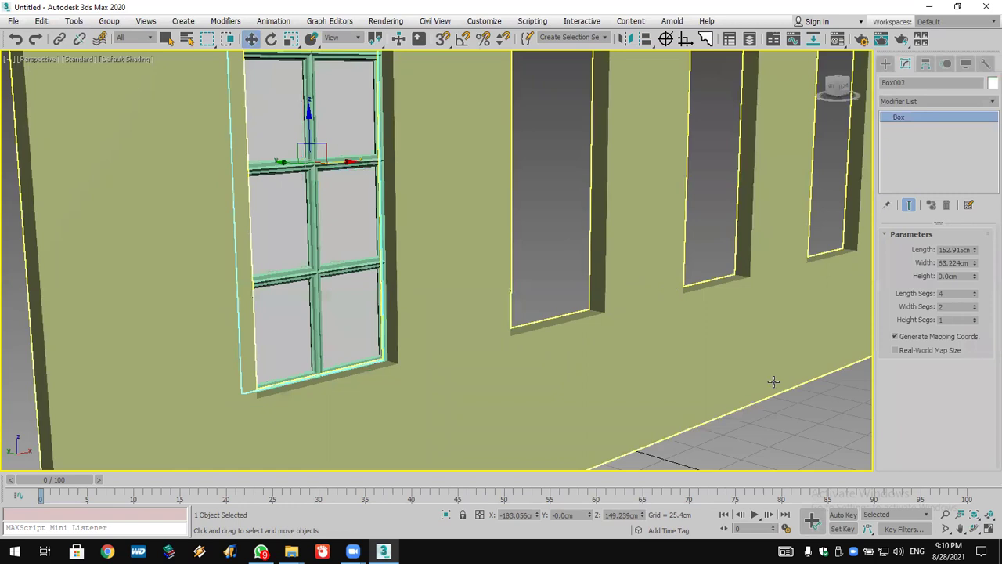
Select the frame and pane together in the Front view with Window selection mode, excluding the wall, and group them.
click(987, 529)
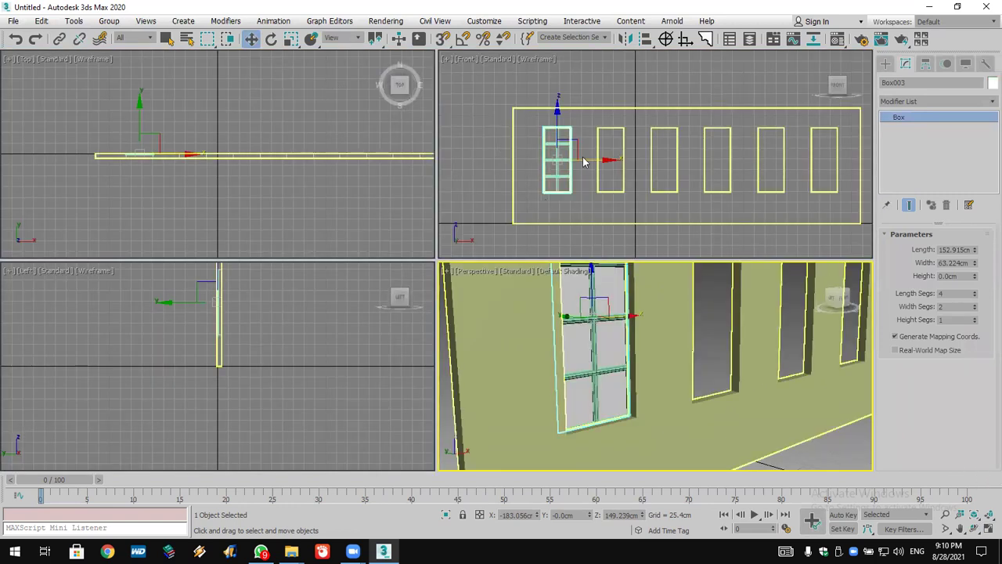
scroll(583, 156, up, 4)
click(227, 39)
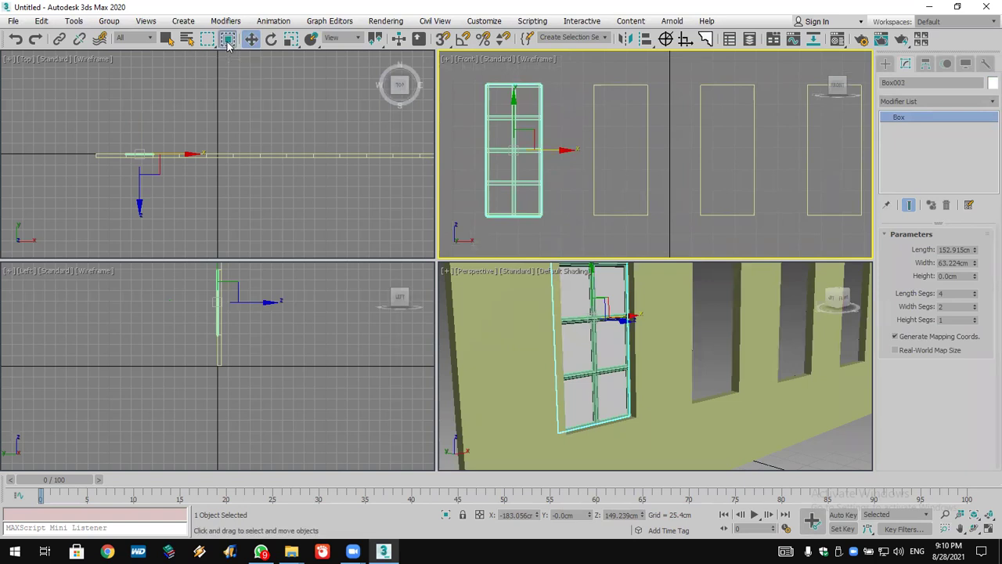
drag(474, 74, 554, 231)
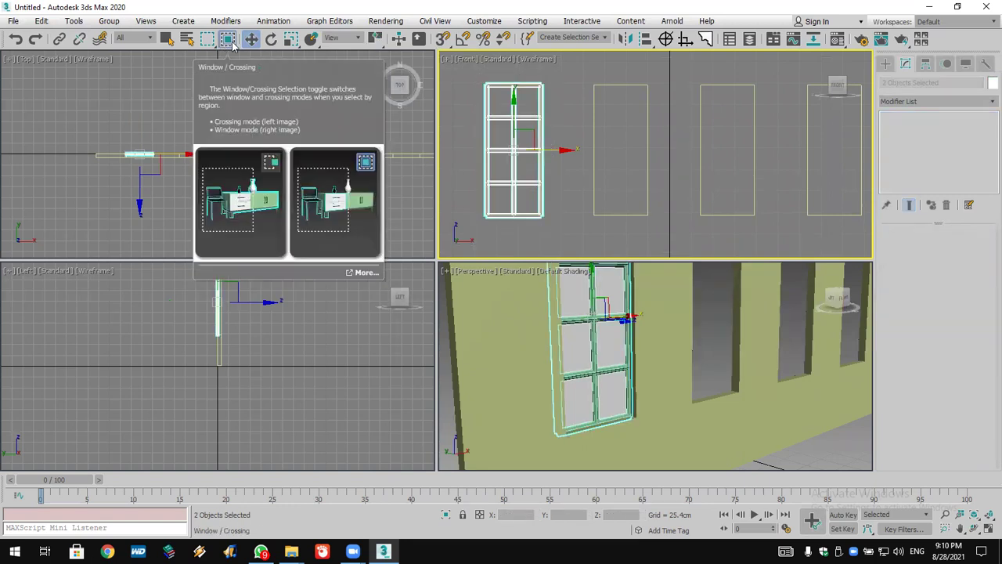
click(470, 79)
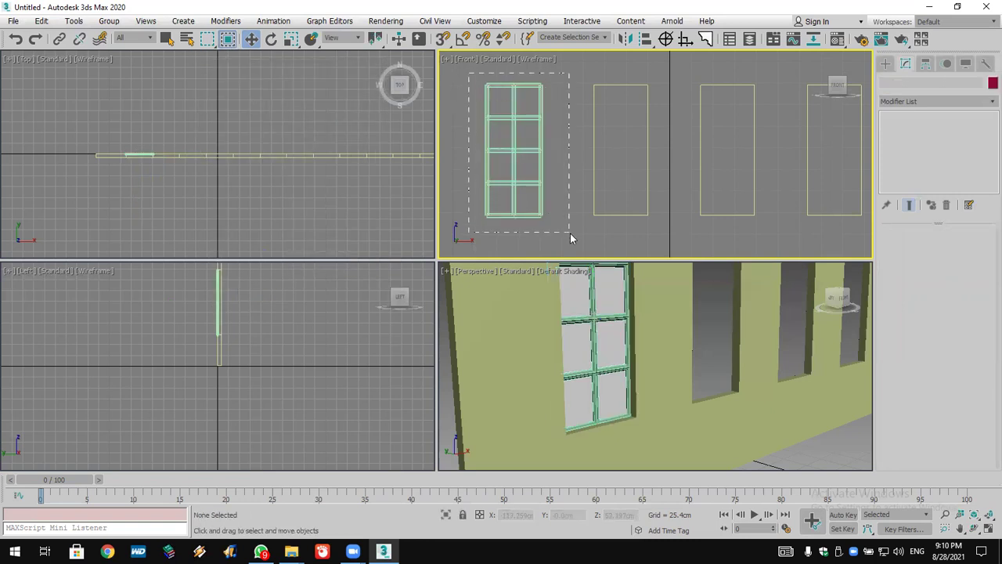
drag(571, 239, 571, 239)
click(109, 20)
click(119, 41)
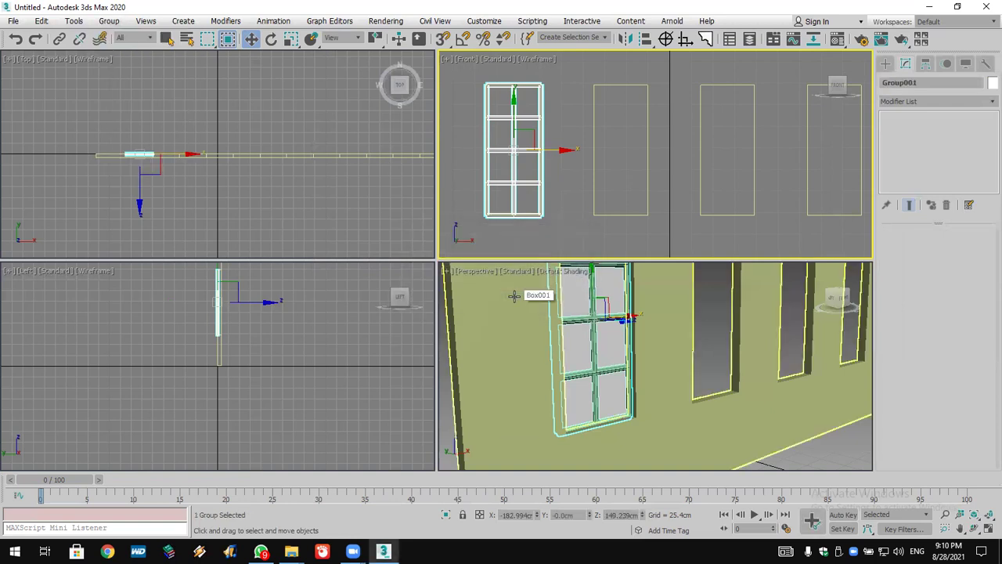
Lock the selection on the window group in the enlarged Front view and turn on 3D snapping with Midpoint as the snap target.
click(987, 529)
middle_drag(418, 271, 545, 271)
scroll(550, 270, down, 3)
scroll(550, 270, up, 3)
scroll(505, 270, up, 3)
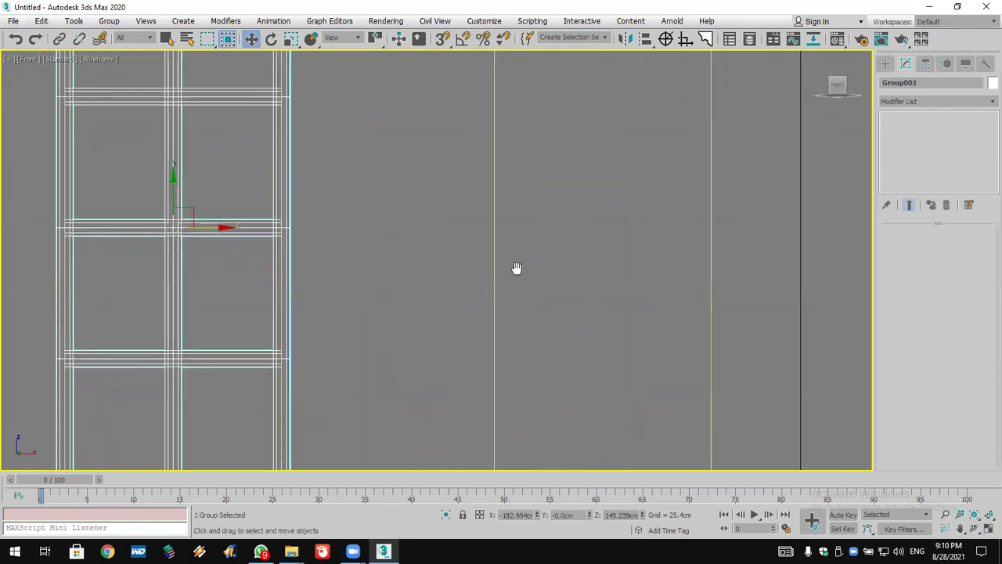
scroll(516, 269, down, 3)
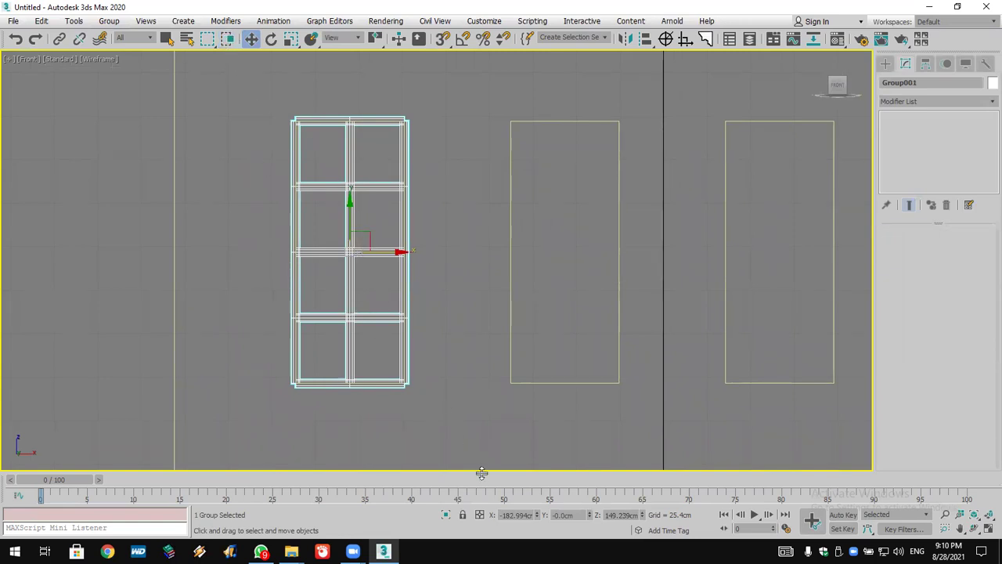
click(463, 514)
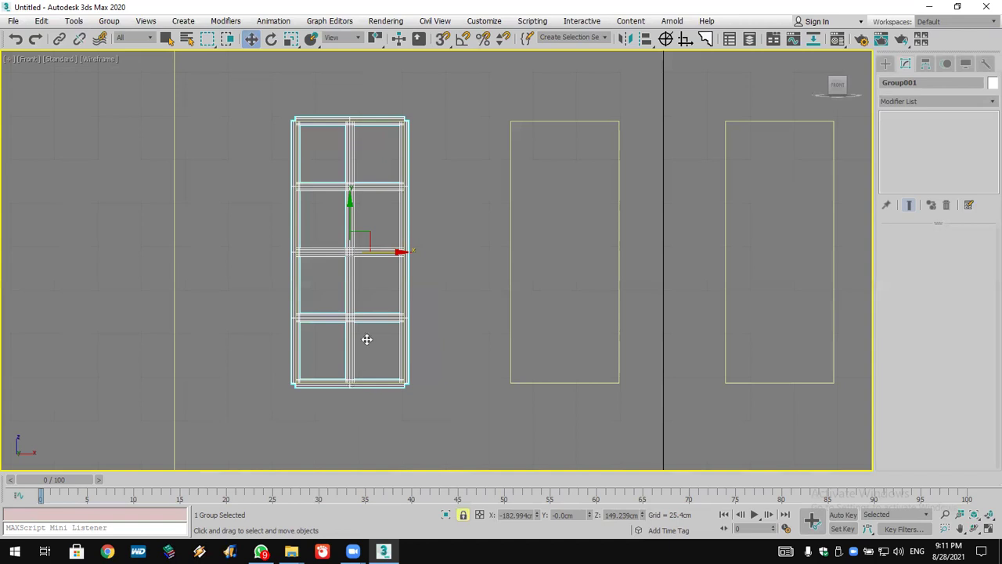
click(442, 40)
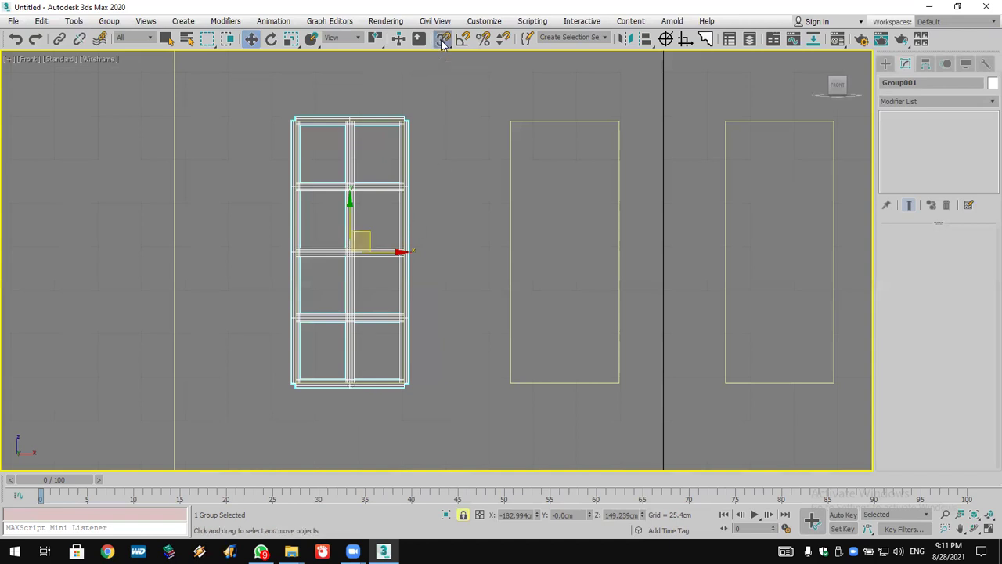
right_click(443, 41)
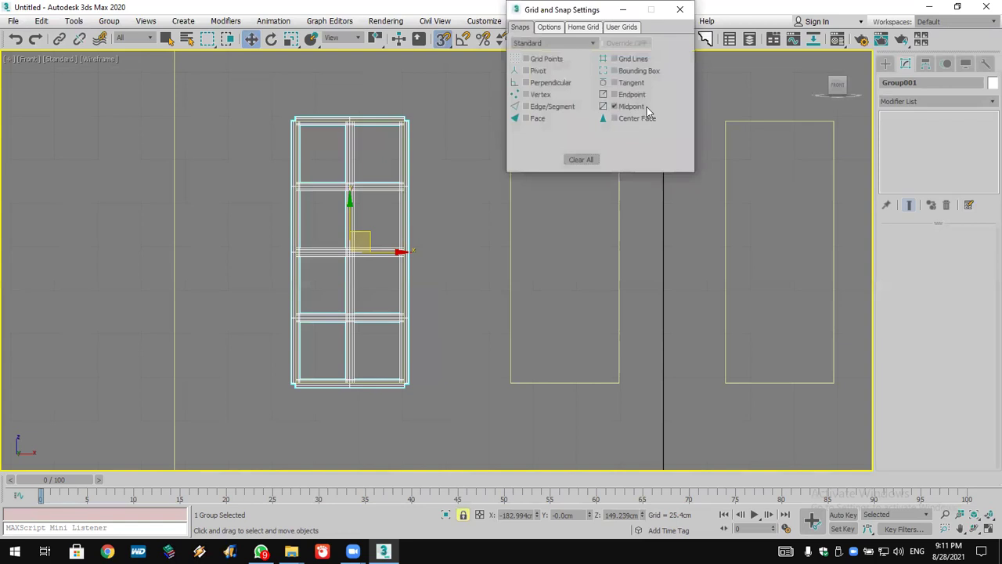
click(679, 10)
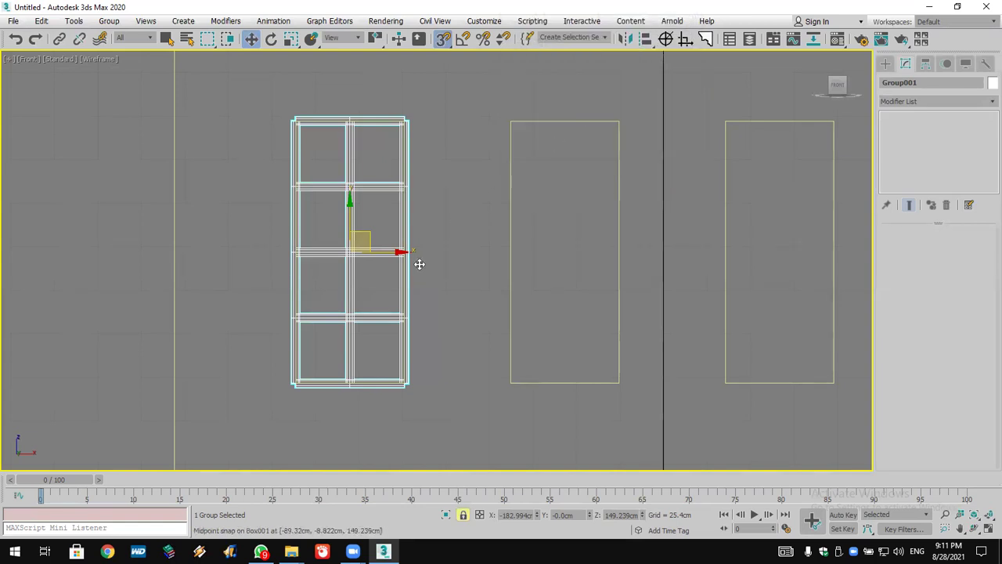
Copy the window group 5 times, snapping from the first opening's bottom midpoint to that of the next opening.
scroll(378, 392, up, 5)
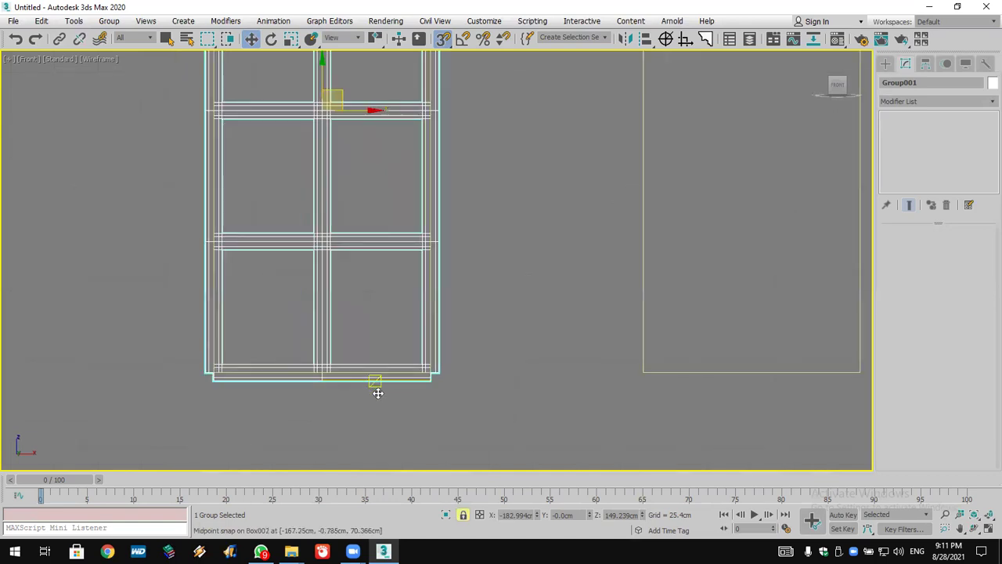
middle_drag(376, 389, 336, 393)
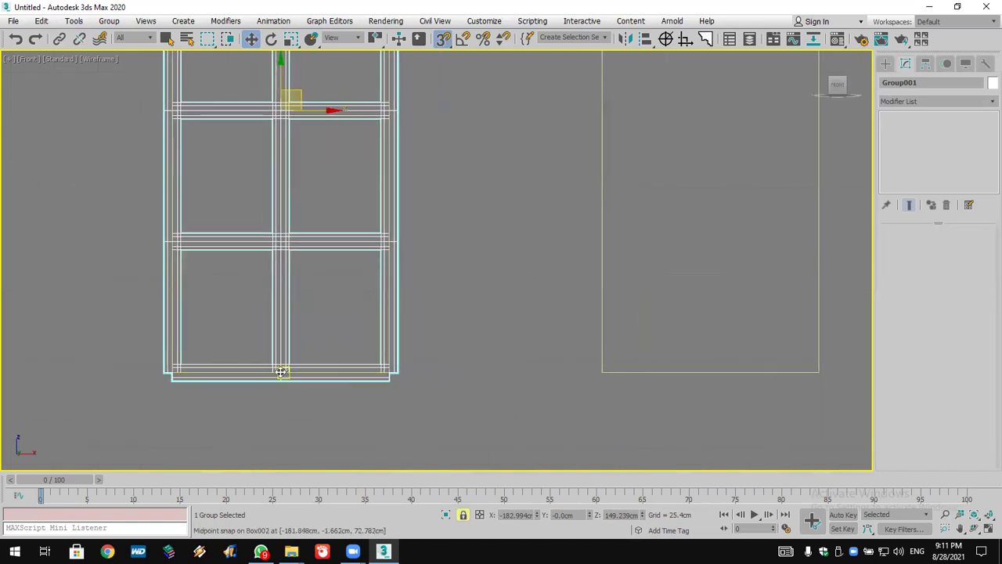
mouse_move(280, 371)
shift+mouse_down()
mouse_move(296, 407)
mouse_move(602, 430)
mouse_move(710, 376)
shift+mouse_up()
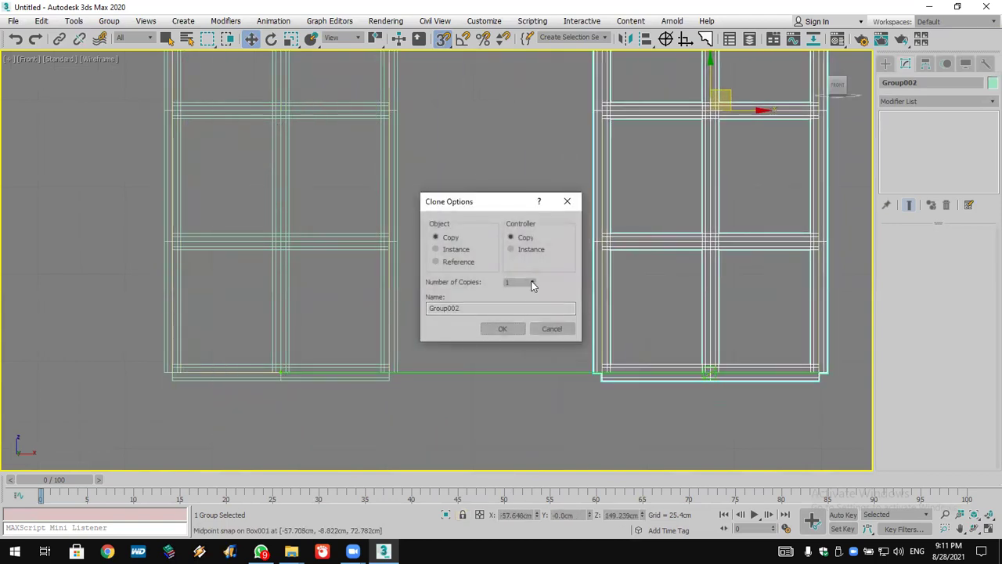
click(532, 280)
click(499, 330)
Examine the fit of all the windows in the wall openings in the Front and Perspective views, with nothing selected.
scroll(537, 336, down, 3)
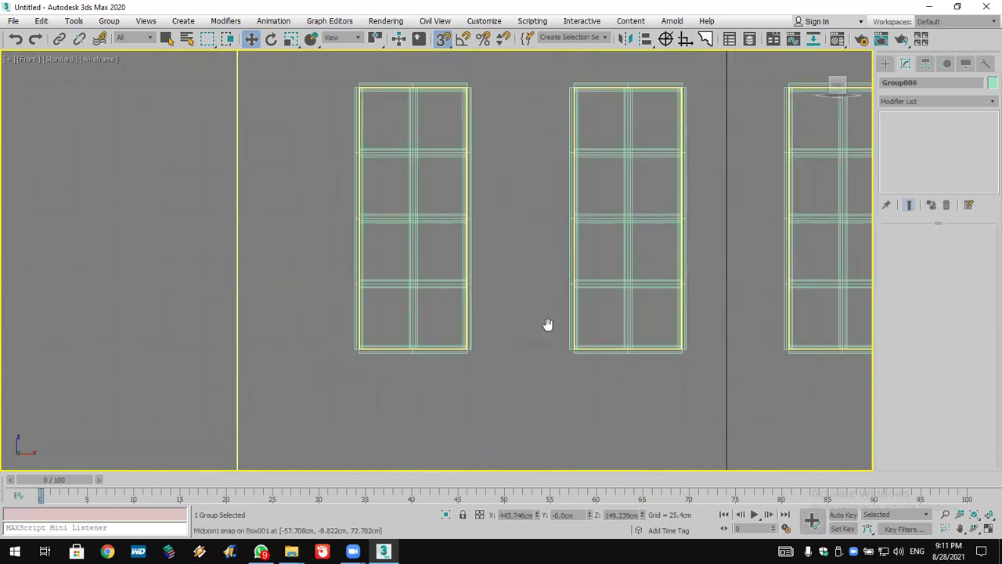
scroll(537, 339, down, 5)
middle_drag(576, 328, 480, 324)
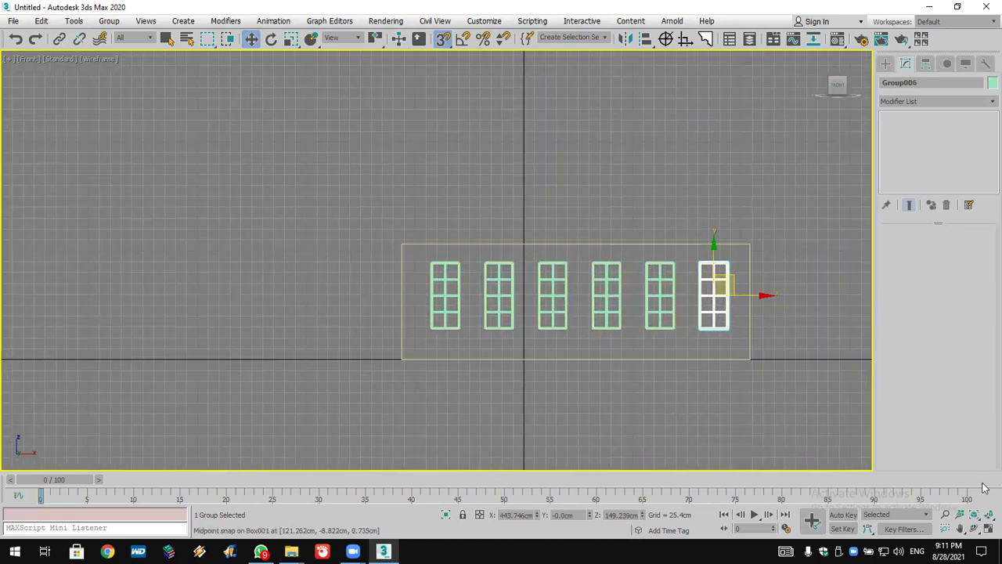
click(987, 529)
scroll(710, 418, down, 3)
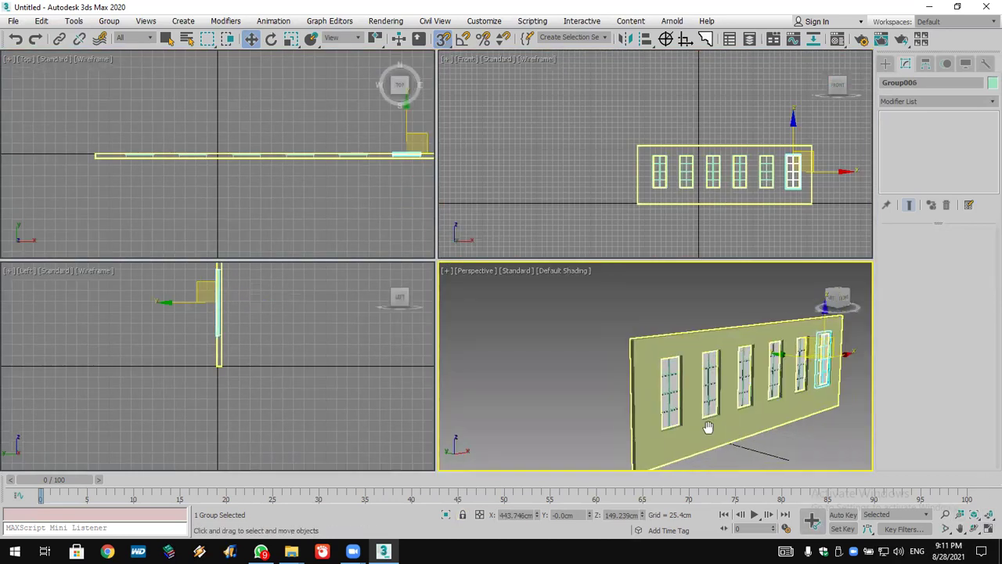
middle_drag(711, 418, 679, 426)
click(753, 447)
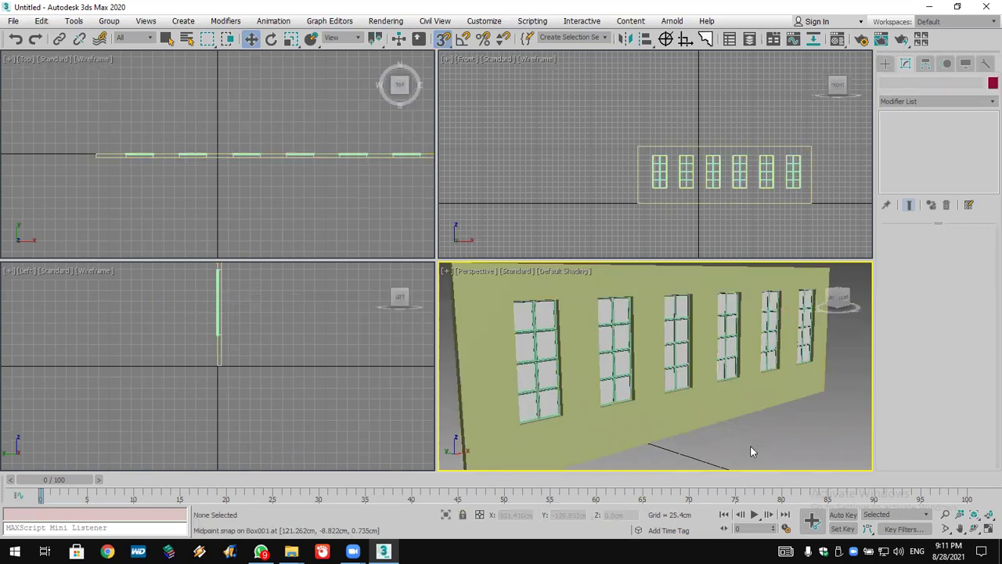
middle_drag(750, 444, 760, 443)
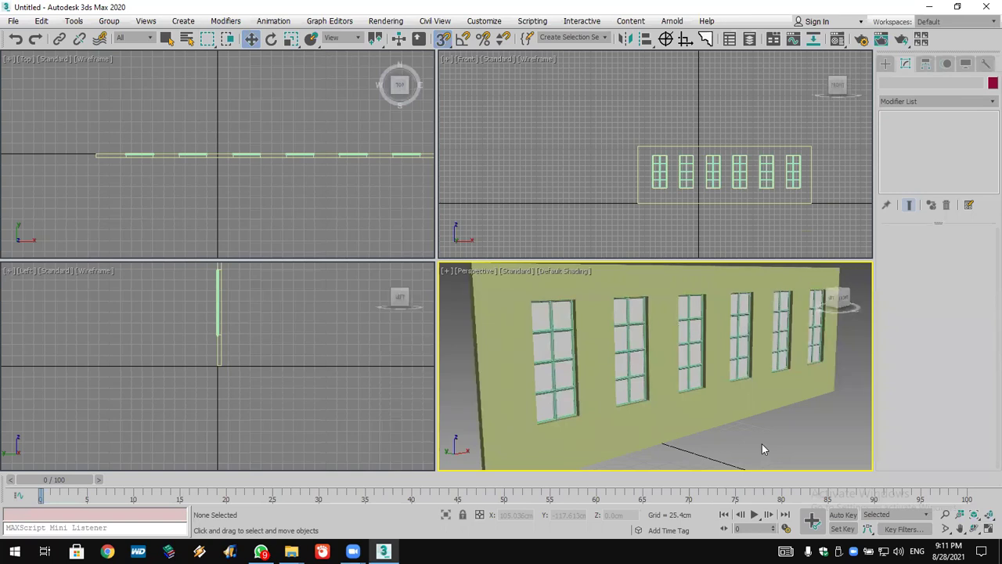
Undo the window copies so that only the window group in the wall's first opening remains.
click(15, 39)
click(12, 41)
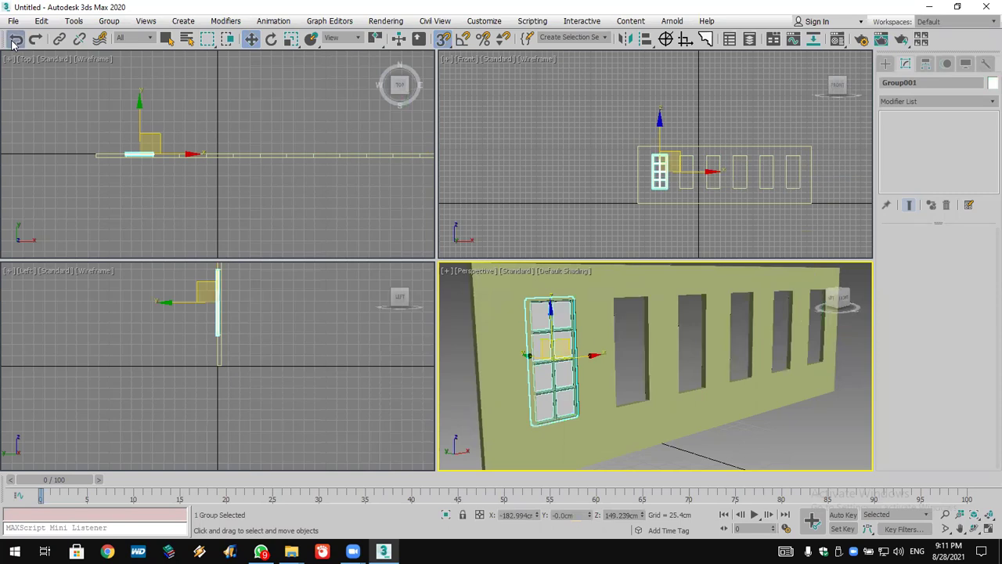
click(13, 42)
click(13, 41)
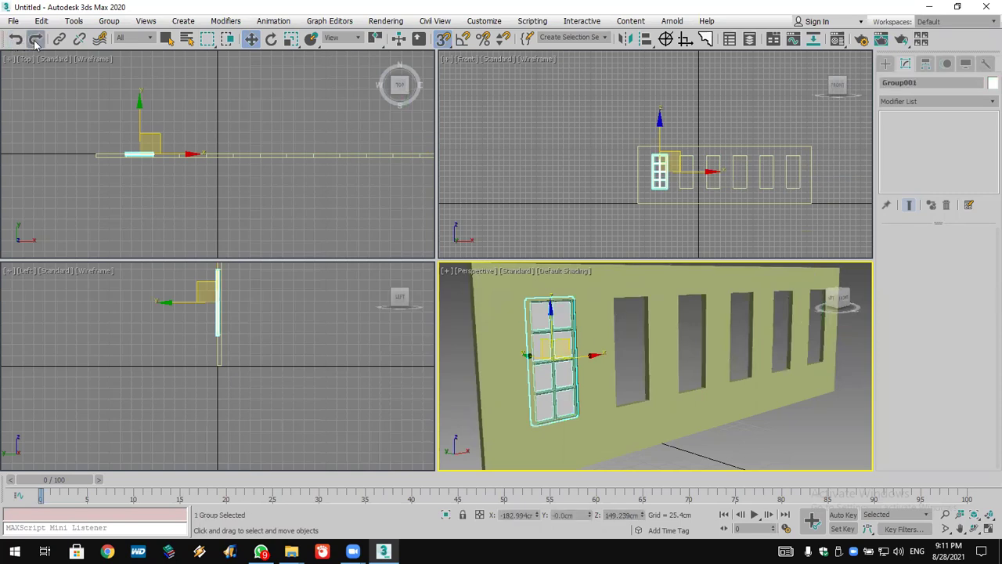
Select and lock the first window group in the Front view and try copying it 5 times, snapping to the next opening's bottom midpoint.
scroll(717, 199, up, 4)
mouse_move(595, 174)
middle_down()
mouse_move(553, 161)
mouse_move(580, 173)
middle_up()
scroll(576, 169, up, 2)
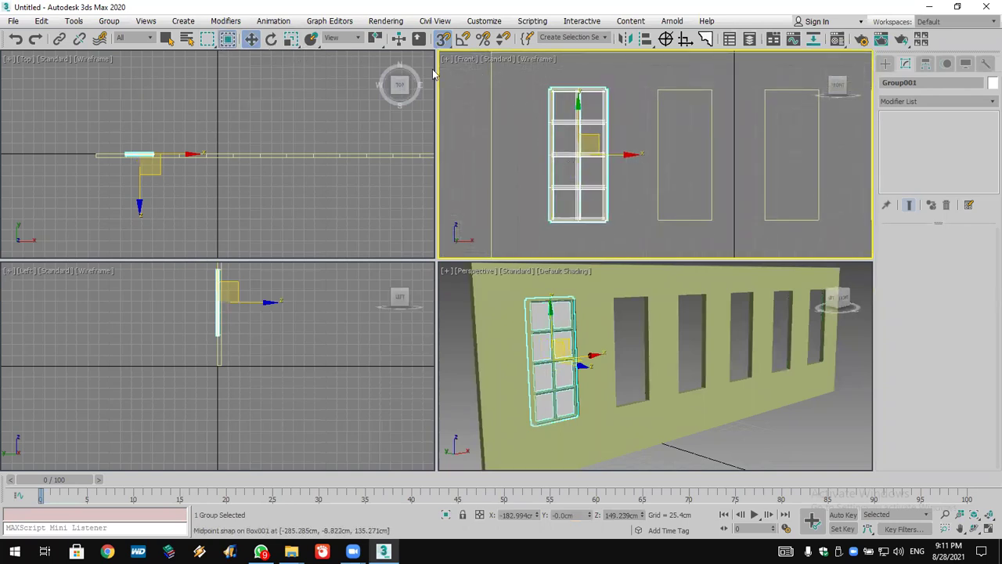
drag(530, 73, 635, 230)
click(109, 21)
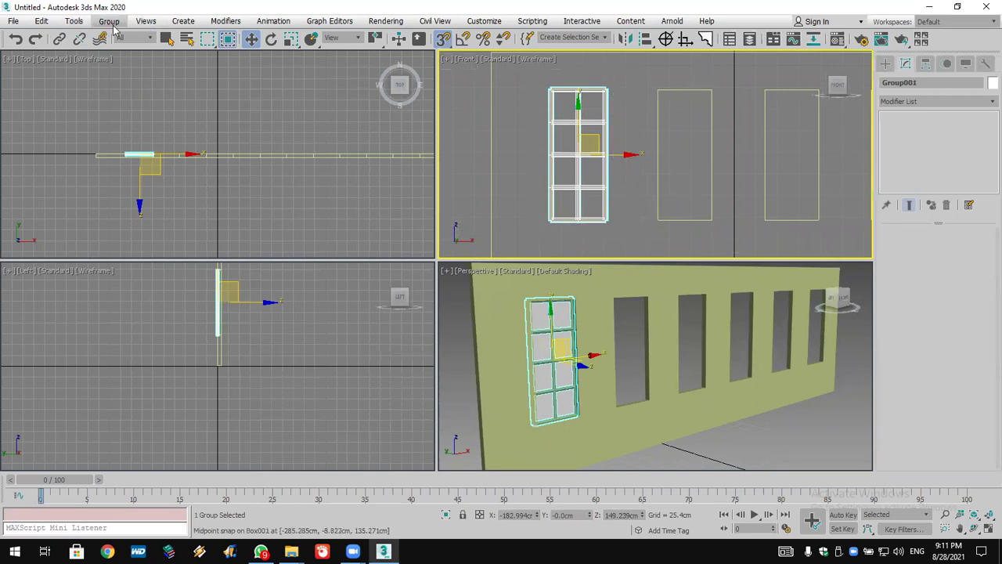
click(321, 126)
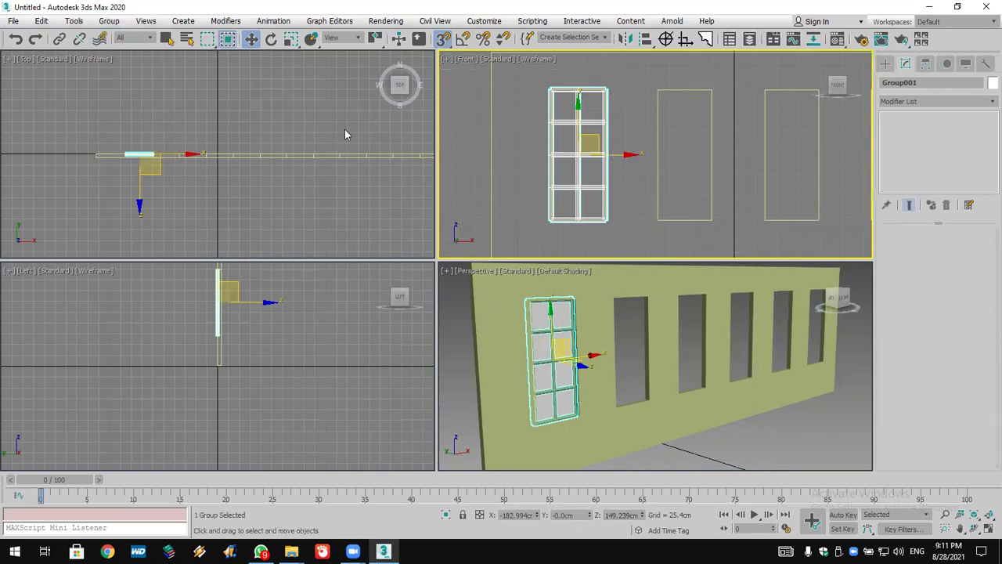
click(465, 516)
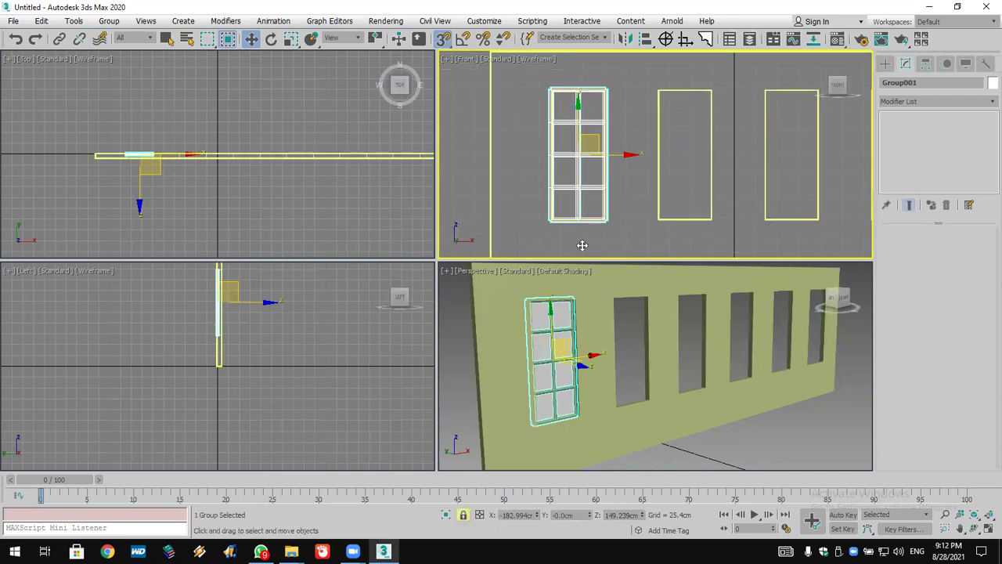
shift+drag(577, 222, 686, 227)
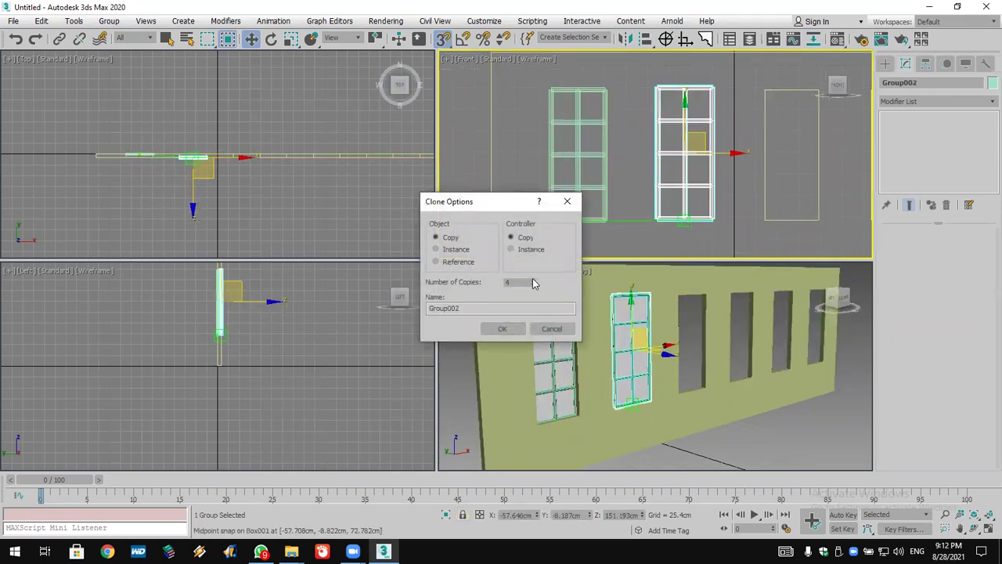
click(501, 329)
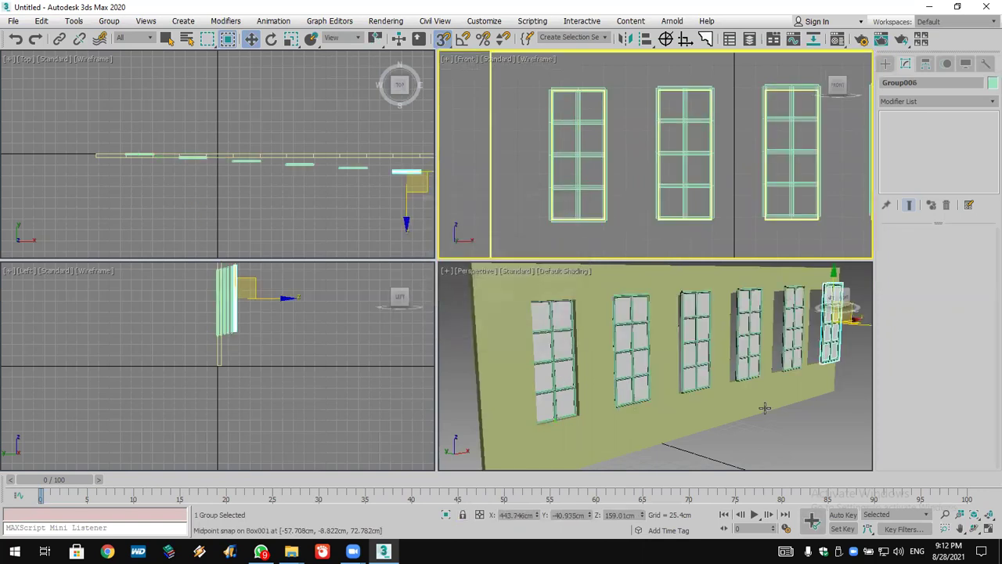
click(14, 39)
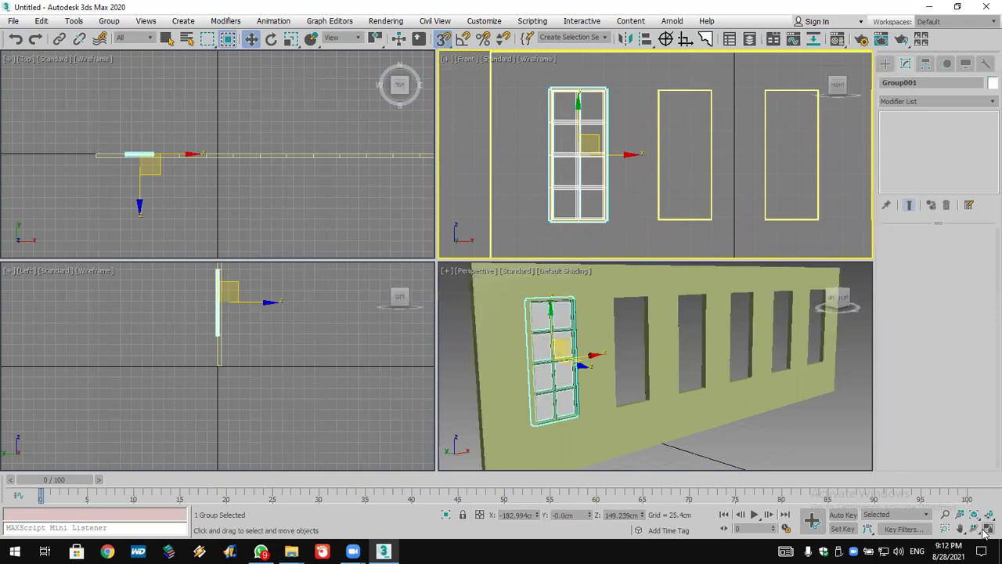
Lock the window group in the enlarged Front view and copy it 5 times, snapping from its opening's bottom midpoint to the next opening's.
click(987, 530)
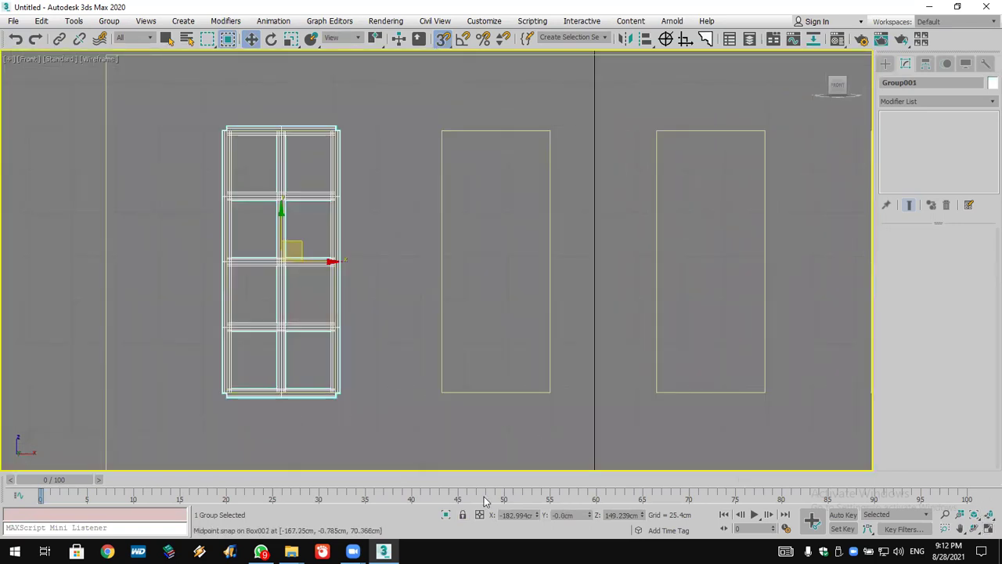
key(space)
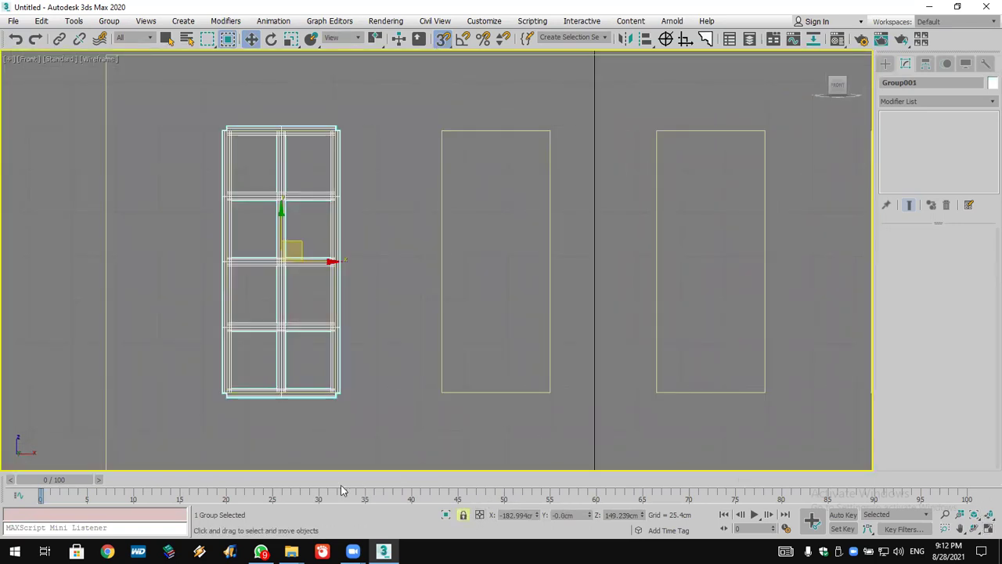
mouse_move(280, 389)
shift+mouse_down()
mouse_move(326, 436)
mouse_move(479, 417)
mouse_move(496, 393)
shift+mouse_up()
click(534, 280)
click(511, 329)
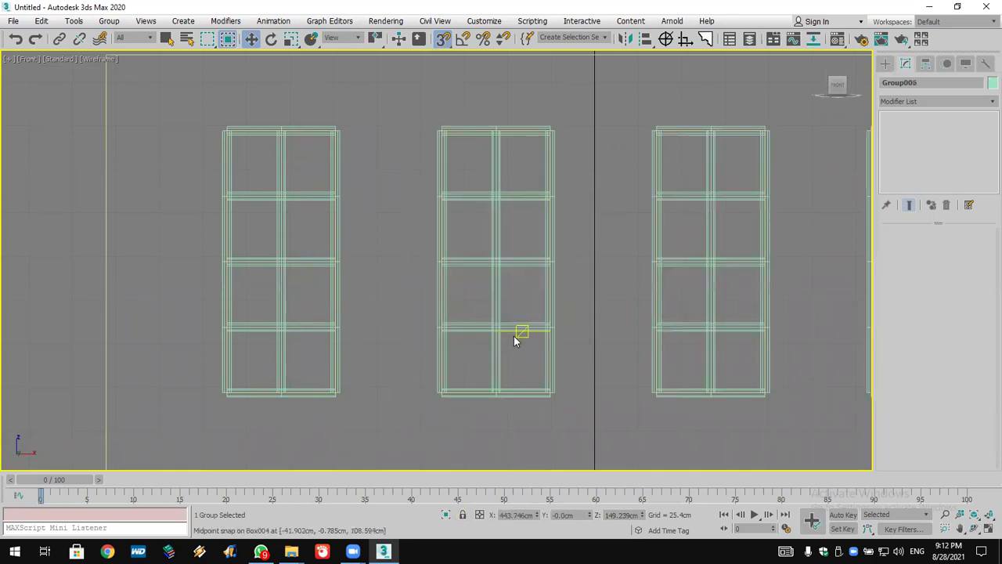
scroll(514, 340, down, 5)
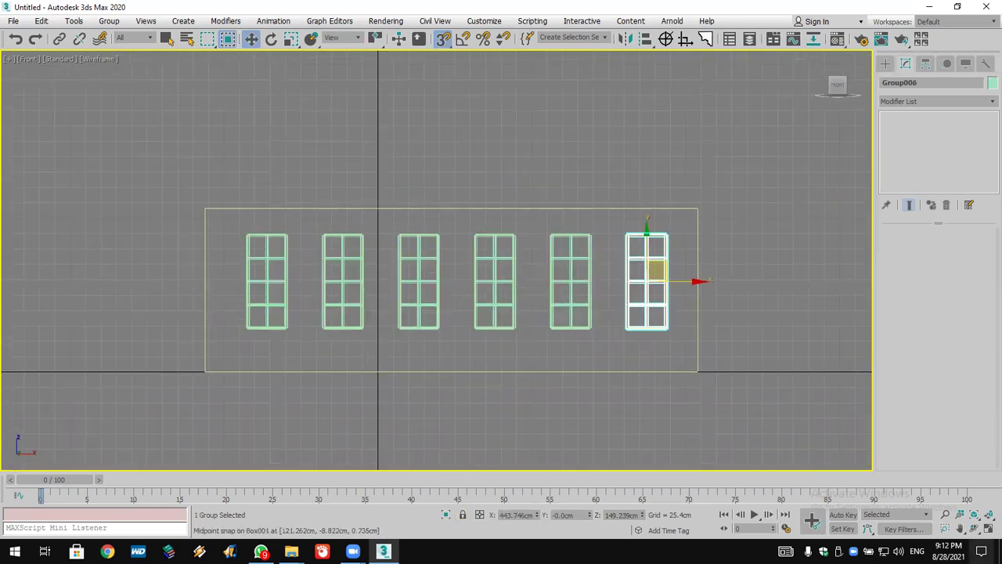
key(alt+w)
right_click(767, 435)
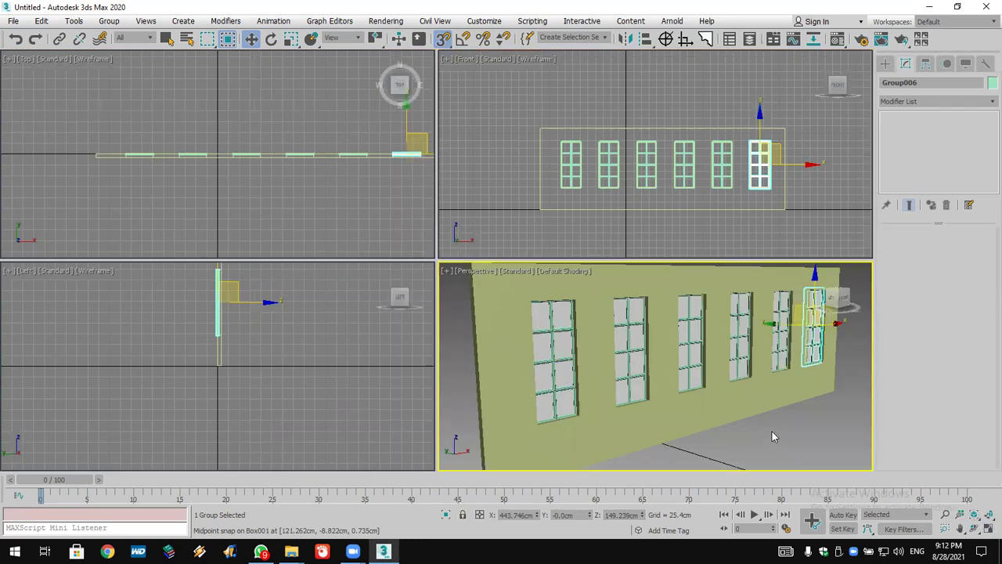
click(770, 436)
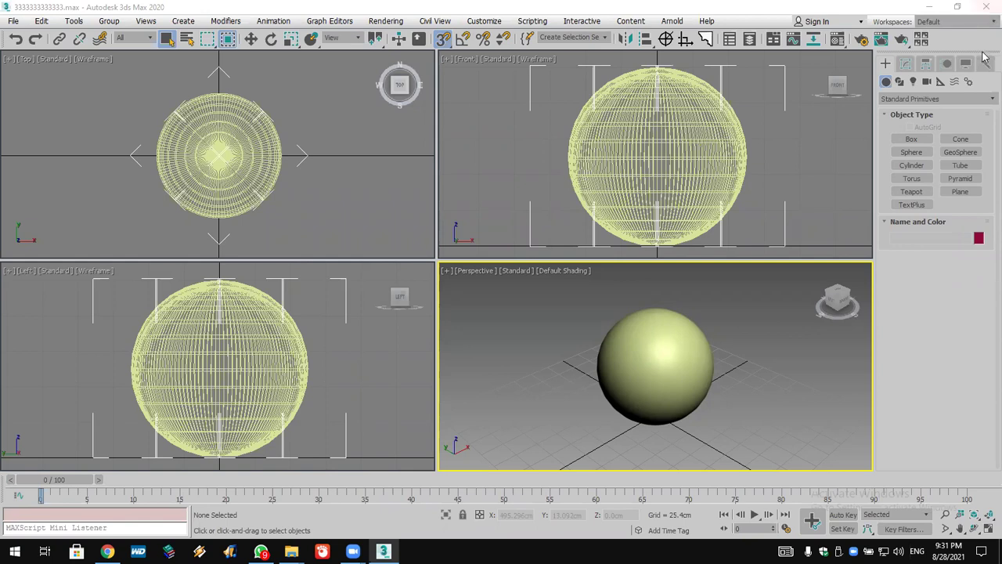
Play the sphere-opening animation, scrub it back to frame 66 and examine the four opened petals in the Perspective view.
middle_drag(783, 356, 791, 349)
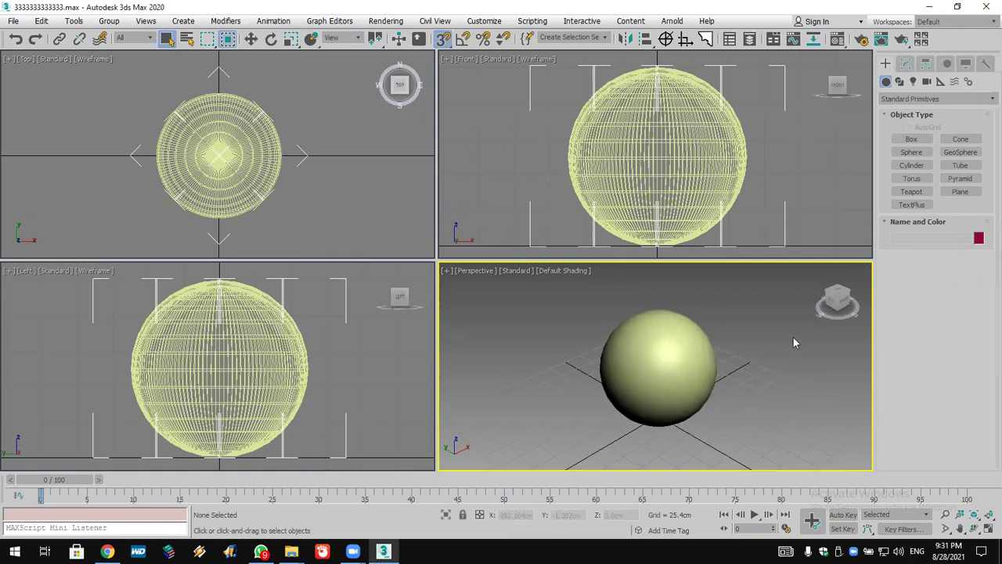
click(985, 531)
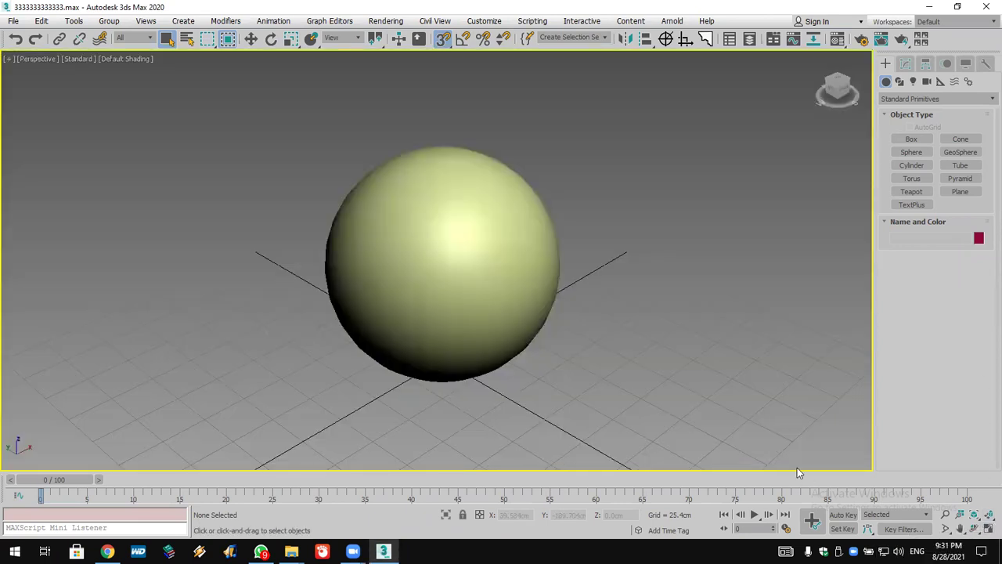
click(754, 514)
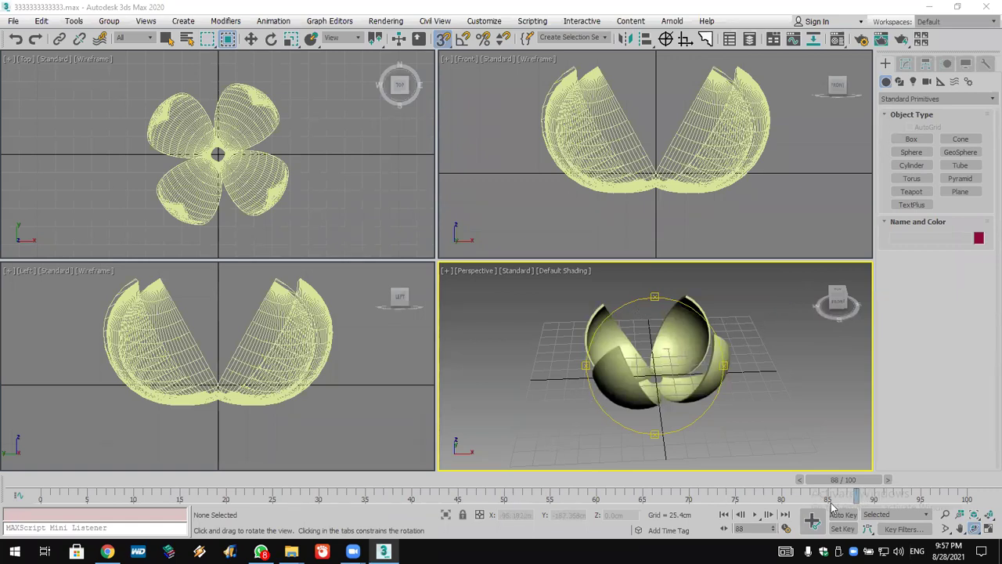
drag(835, 485, 642, 489)
key(ctrl+r)
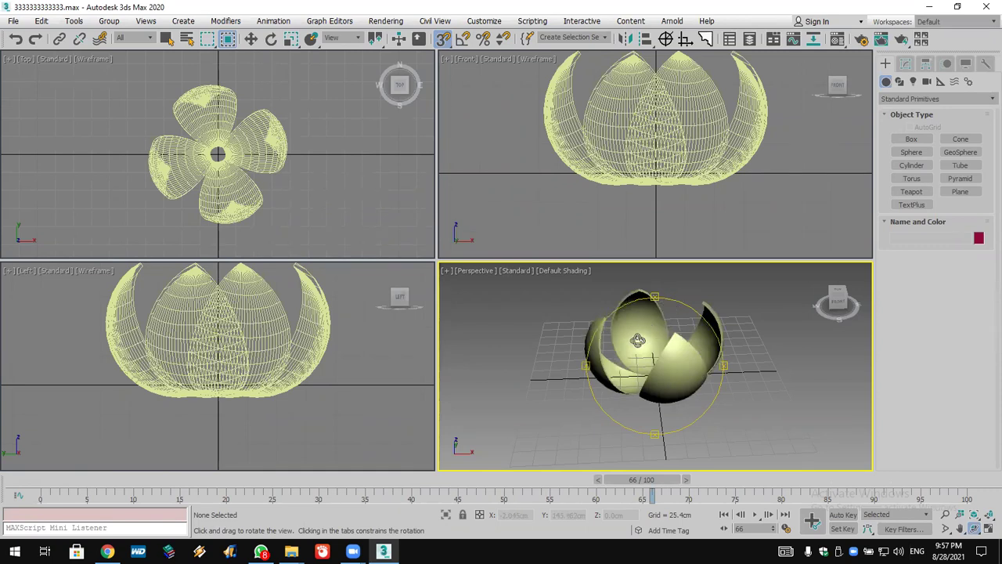
drag(640, 345, 649, 368)
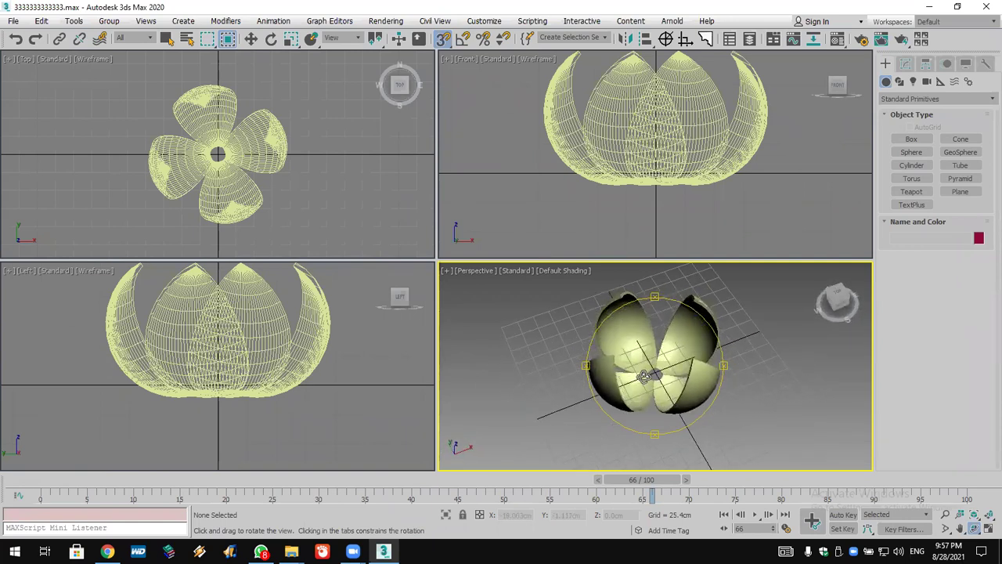
right_click(648, 370)
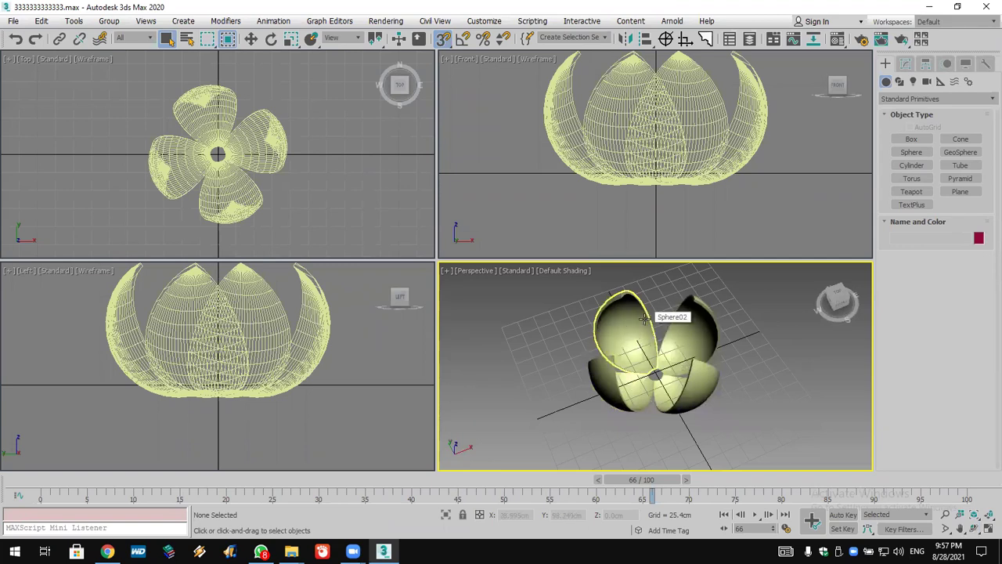
Reset the scene and create a sphere with a radius of about 85 cm at the origin in the Perspective view.
click(14, 23)
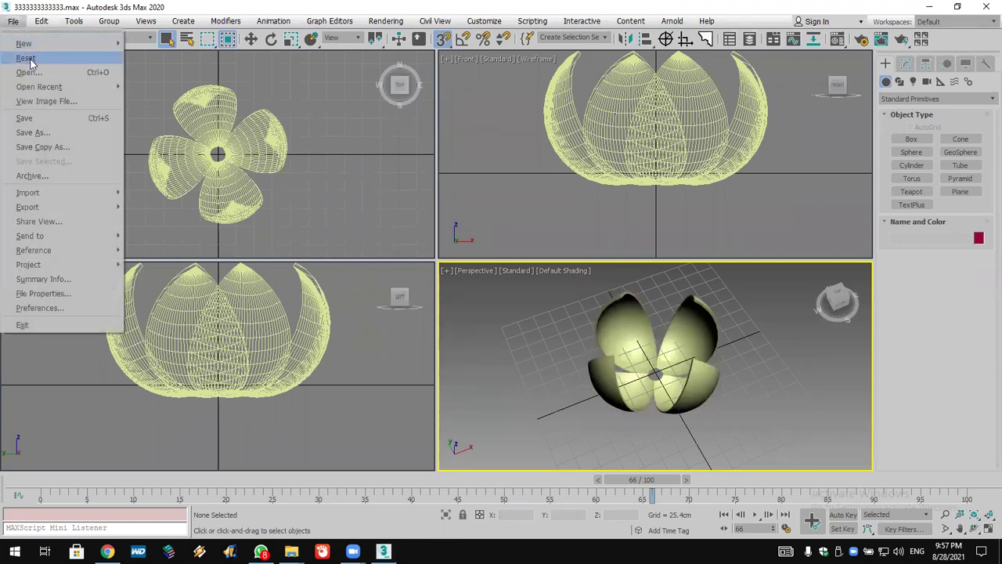
click(24, 58)
click(496, 295)
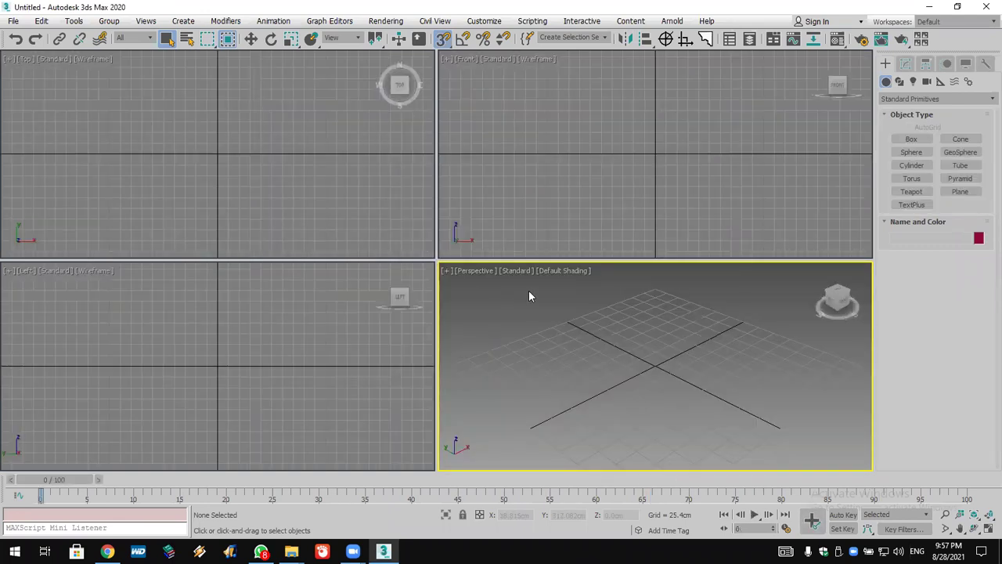
click(913, 154)
drag(658, 366, 661, 406)
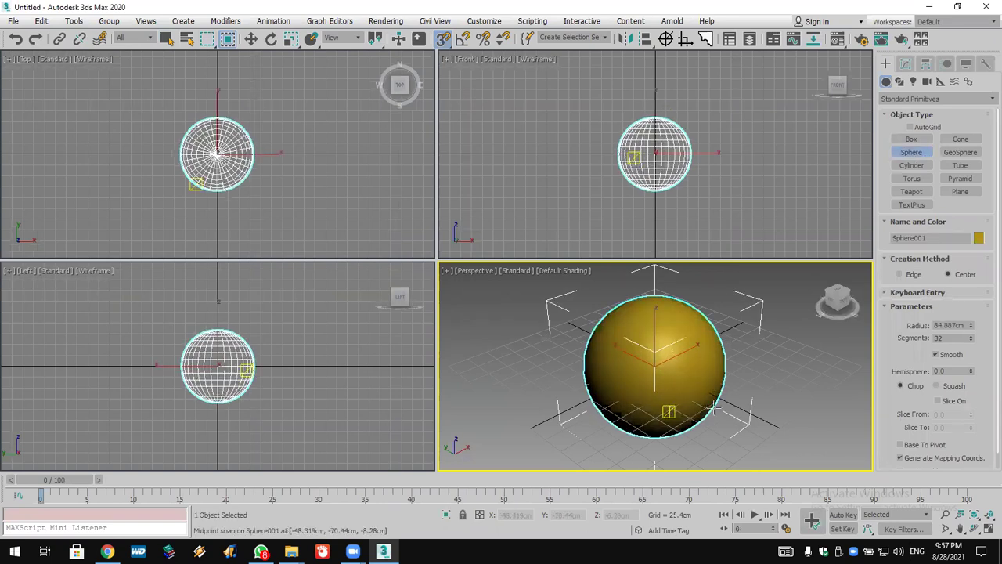
Slice the sphere down to a quarter with Slice To set to 270 and enable Base To Pivot.
scroll(887, 391, down, 1)
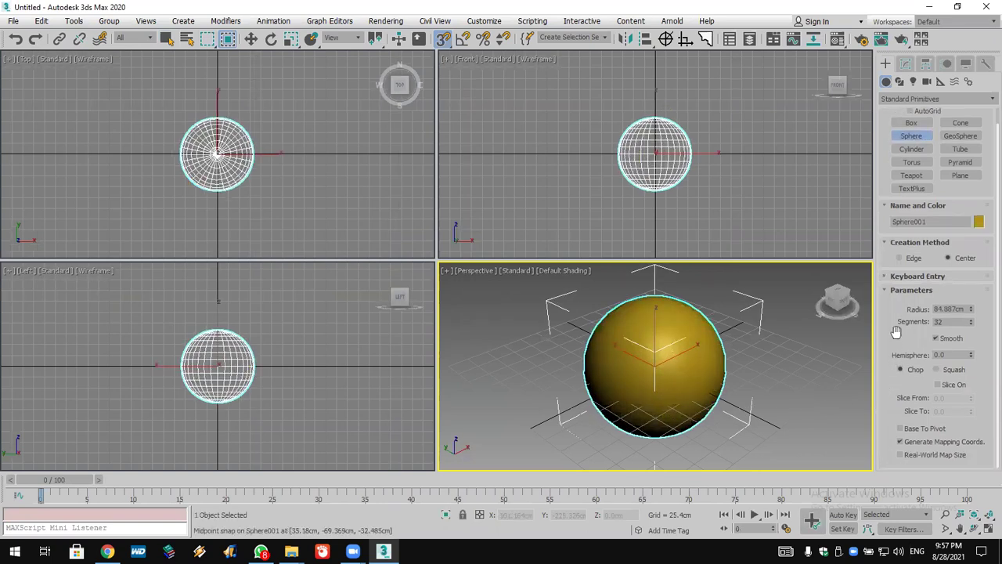
click(938, 384)
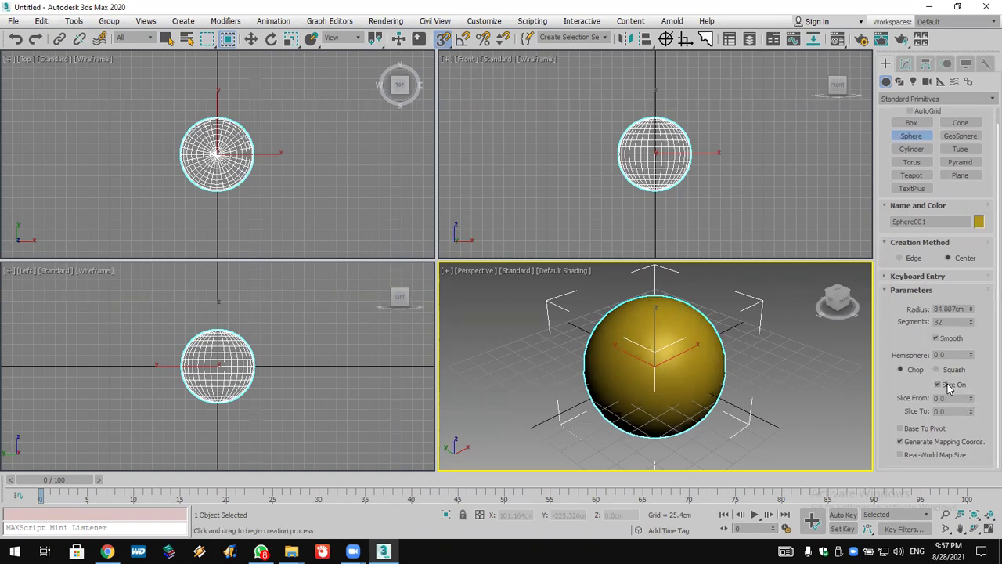
click(948, 410)
text(270)
key(Return)
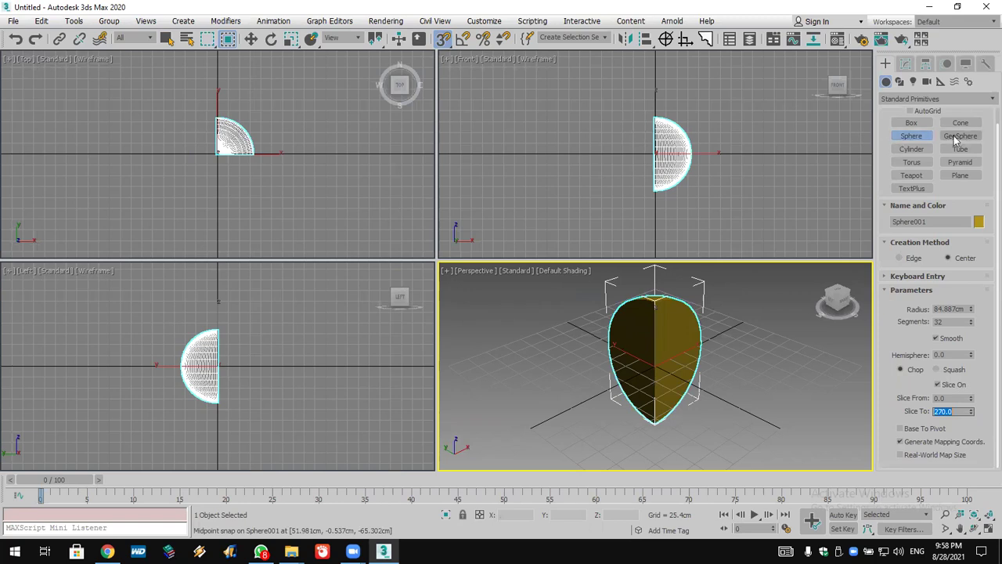
click(919, 432)
Make one Copy clone of the quarter sphere in the Front view, uniformly scaled down to about 93.7 percent.
middle_drag(683, 162, 673, 197)
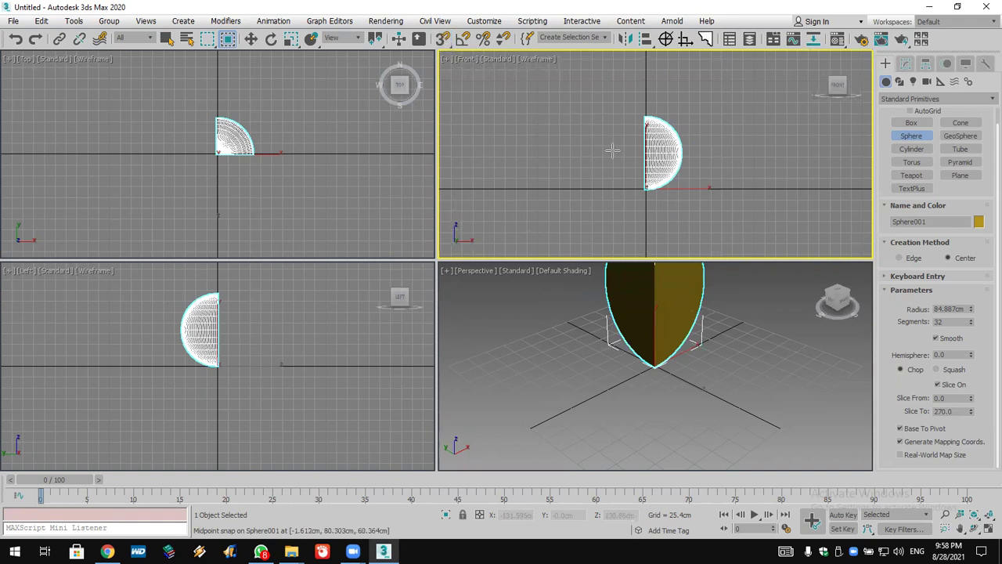
scroll(642, 167, up, 2)
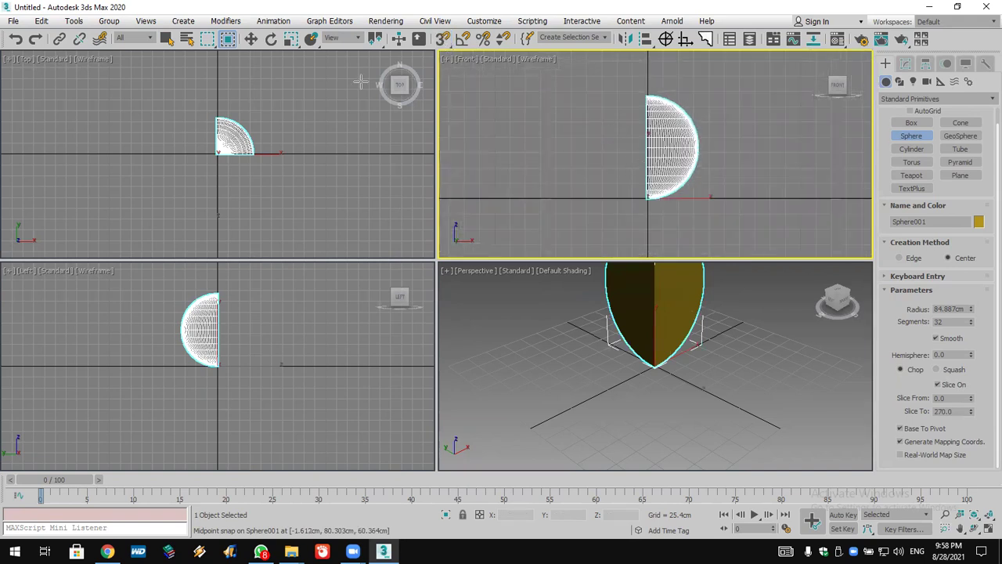
click(291, 41)
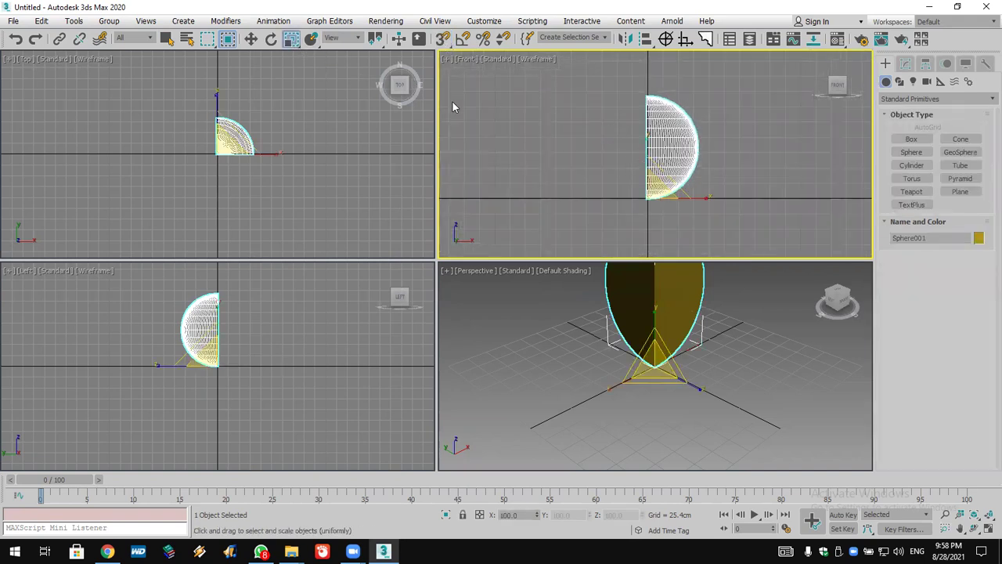
mouse_move(647, 192)
shift+mouse_down()
mouse_move(653, 272)
mouse_move(661, 197)
shift+mouse_up()
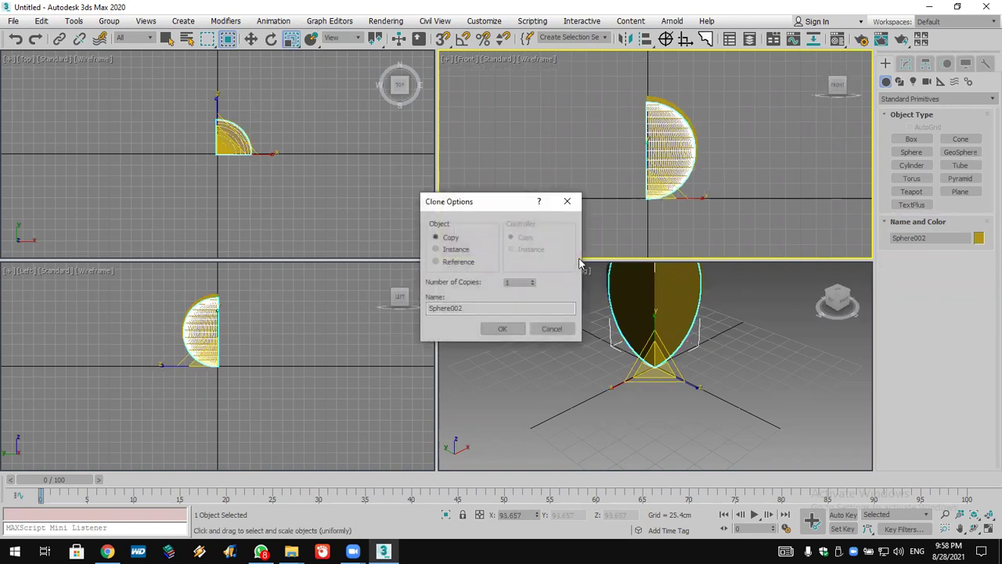
click(506, 329)
Subtract the smaller quarter sphere from the larger one with ProBoolean to make a hollow quarter shell.
scroll(695, 112, up, 5)
click(670, 125)
click(931, 99)
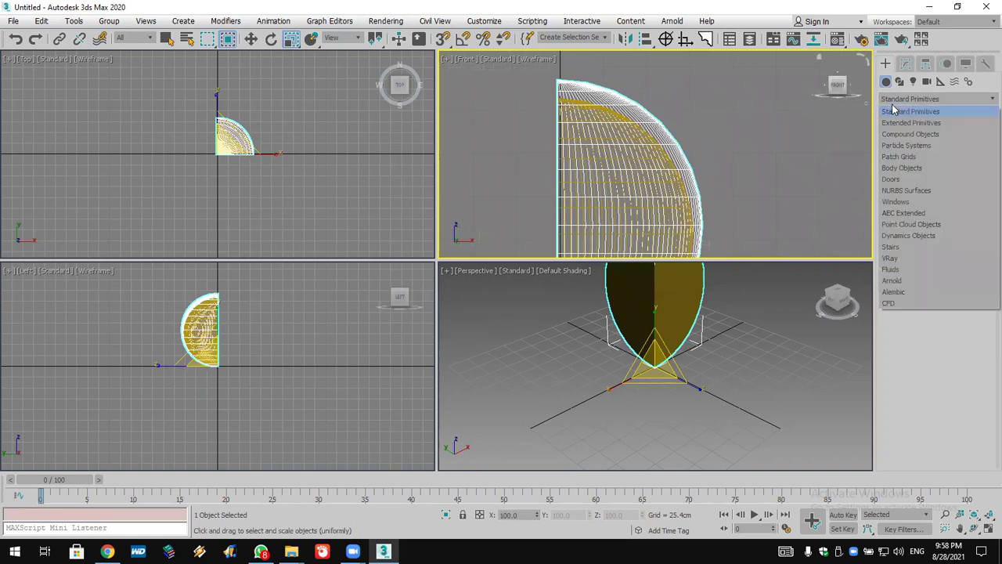
click(900, 129)
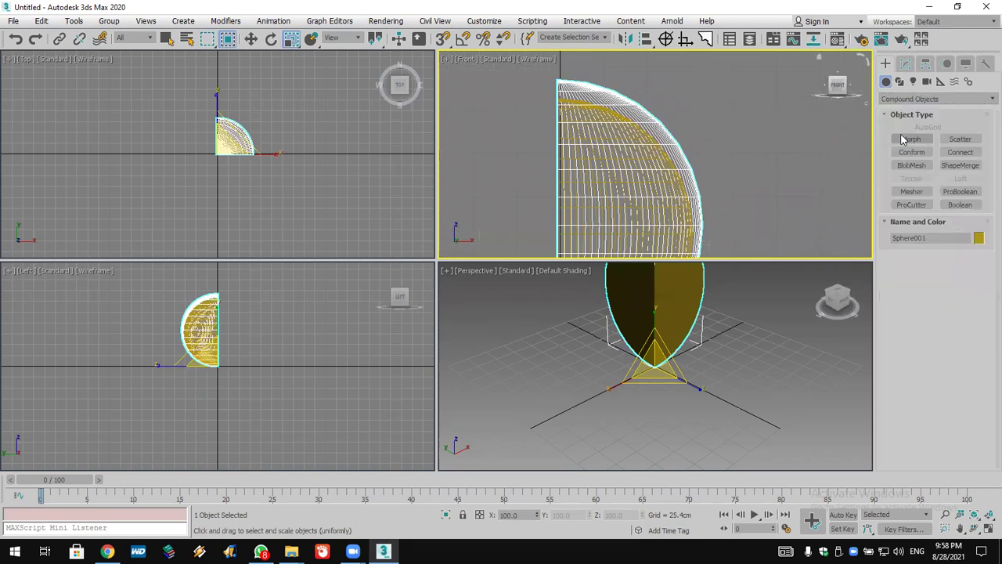
click(947, 204)
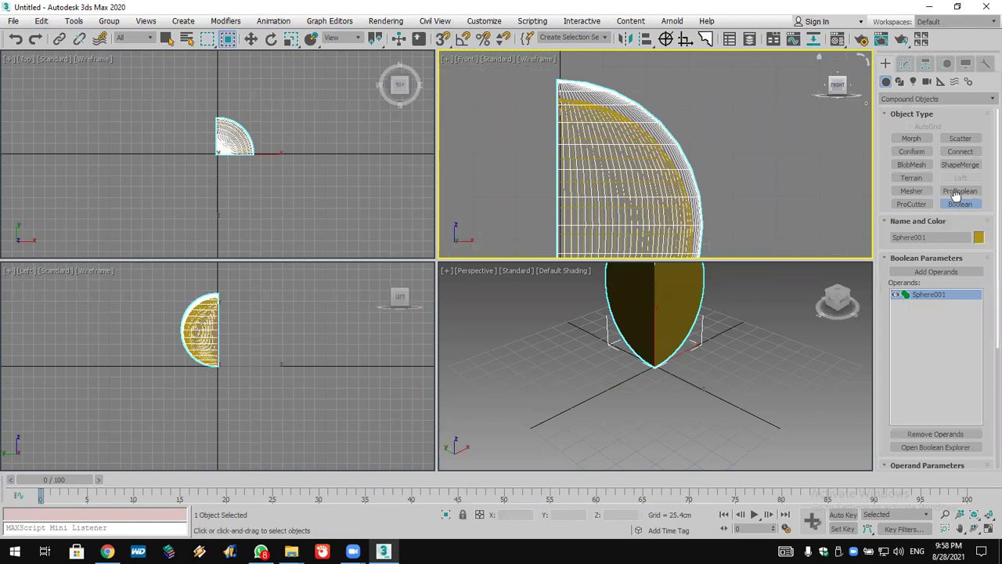
click(957, 192)
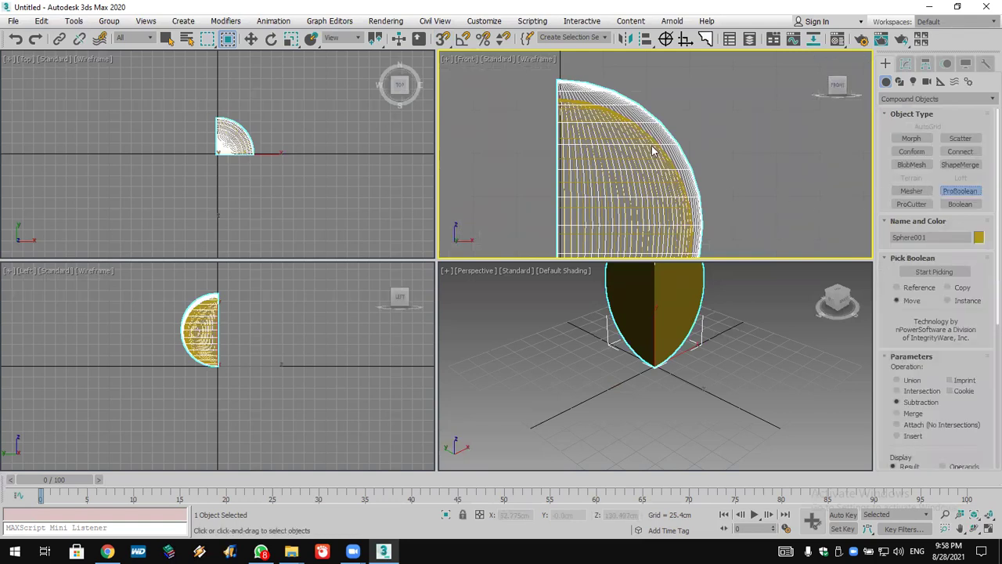
click(931, 272)
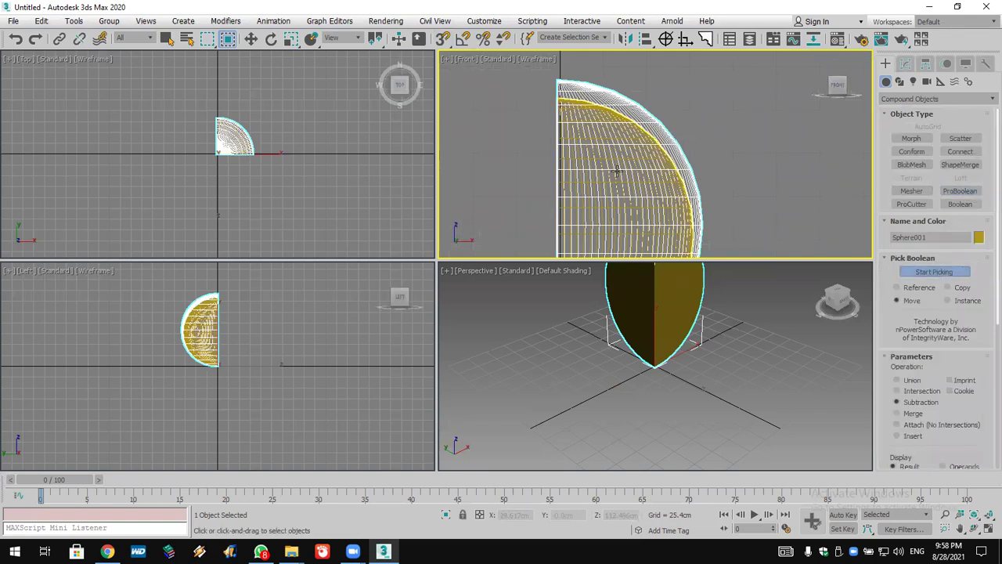
click(658, 179)
middle_drag(715, 309, 713, 355)
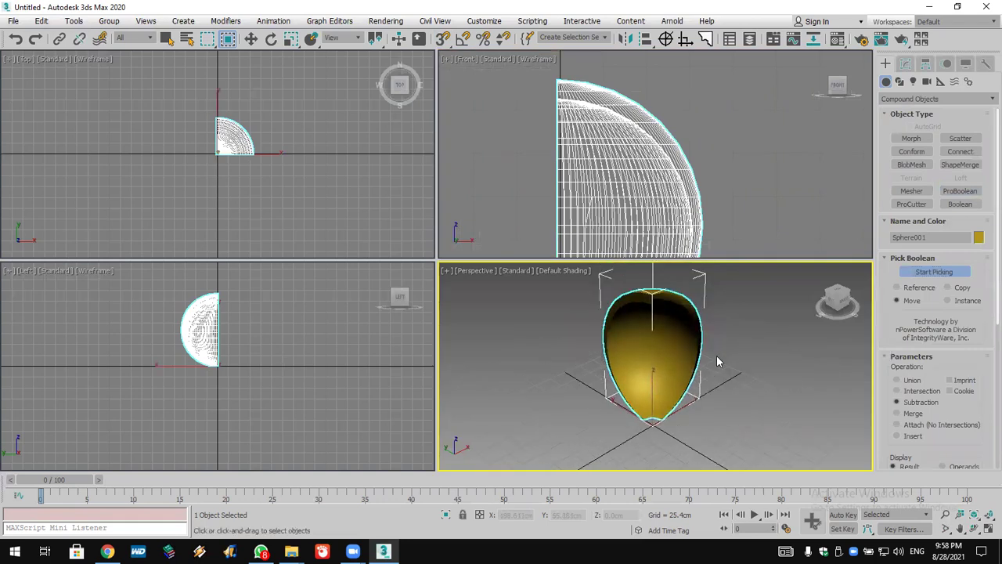
key(w)
Activate Rotate with angle snap turned on and set the snap angle to 90 degrees.
scroll(252, 145, up, 2)
scroll(273, 135, up, 4)
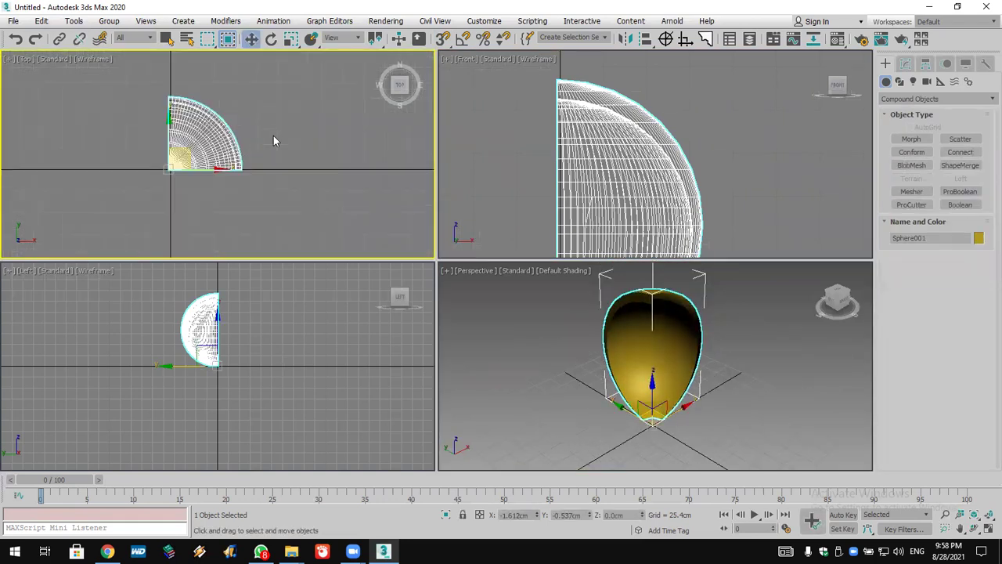
scroll(321, 130, down, 4)
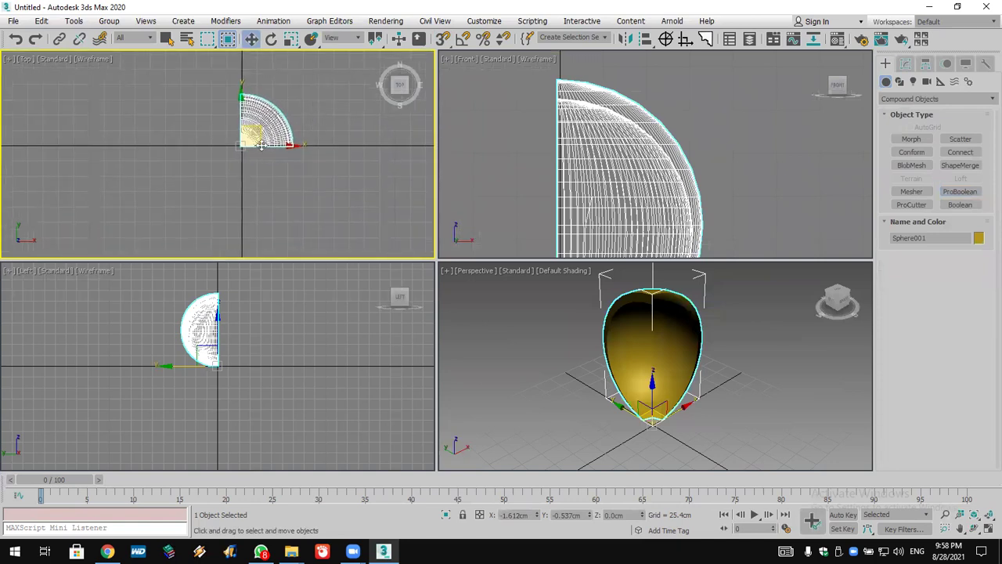
click(271, 39)
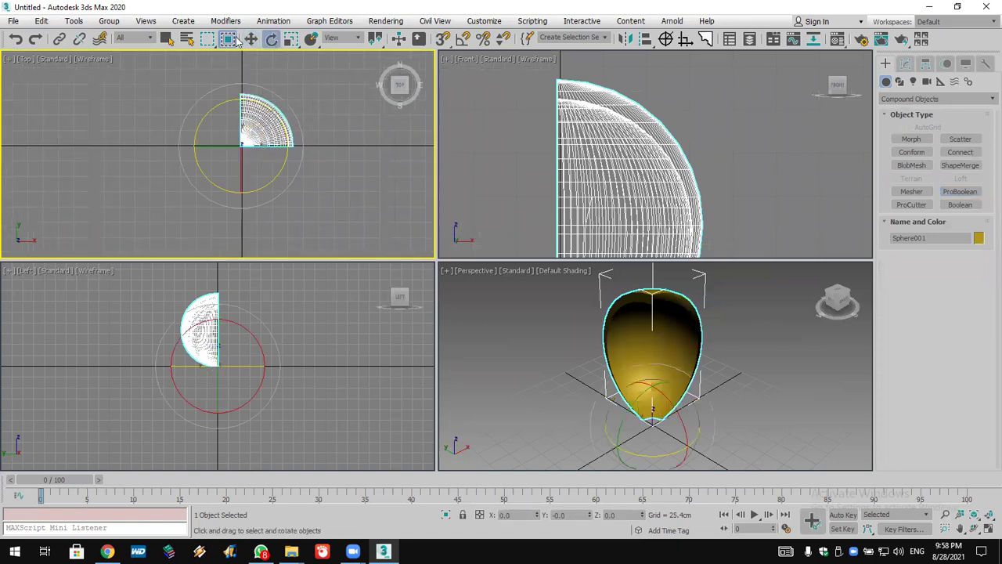
right_click(462, 39)
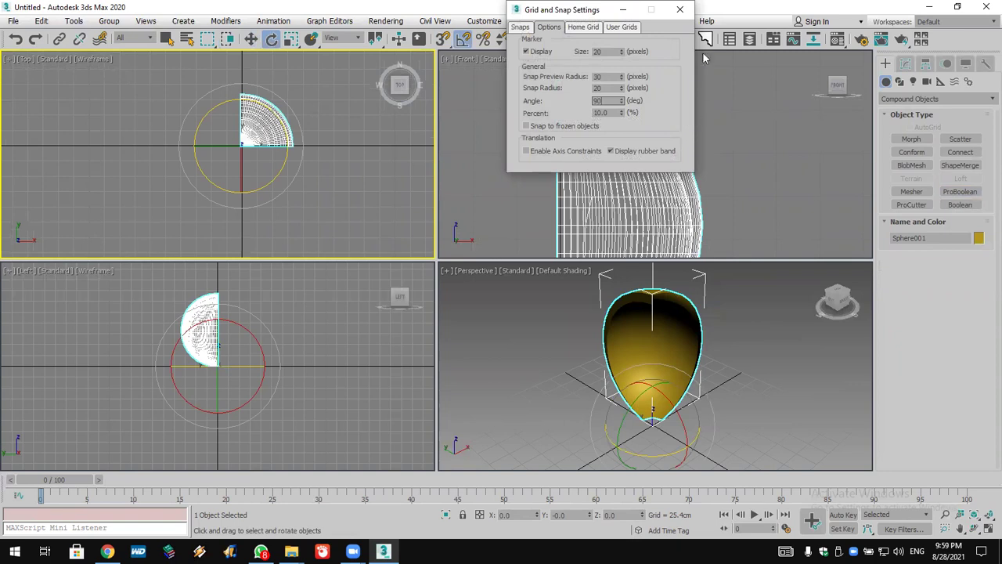
click(680, 10)
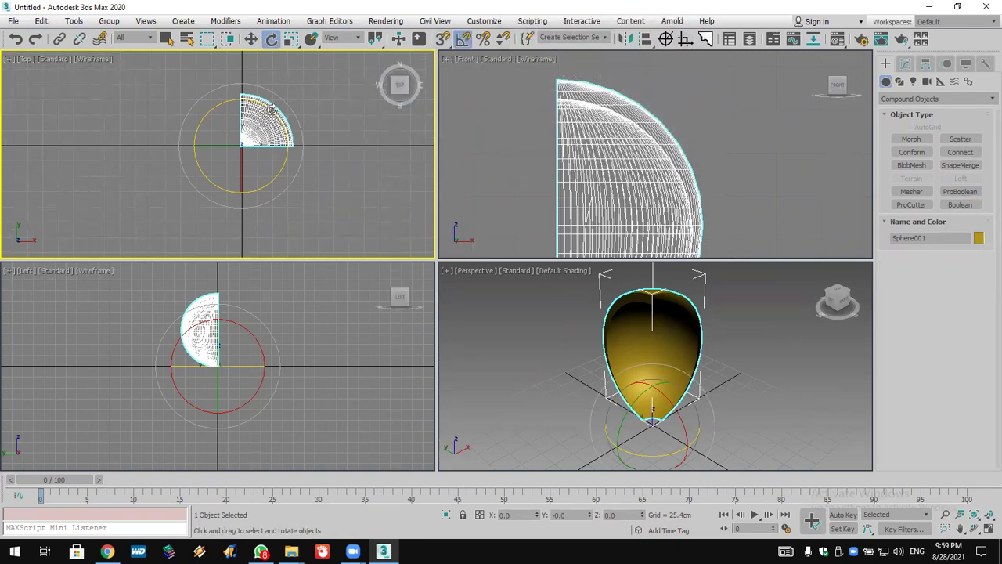
Rotate-clone the quarter shell by -90 degrees in the Top view as three copies to complete the sphere.
mouse_move(272, 110)
shift+mouse_down()
mouse_move(291, 156)
mouse_move(282, 168)
shift+mouse_up()
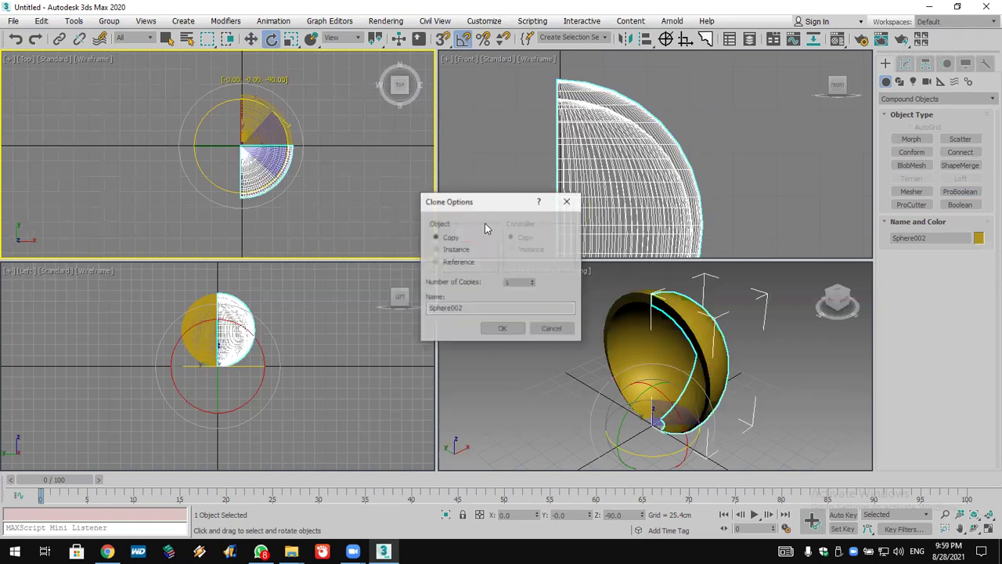
double_click(510, 284)
text(2)
click(503, 329)
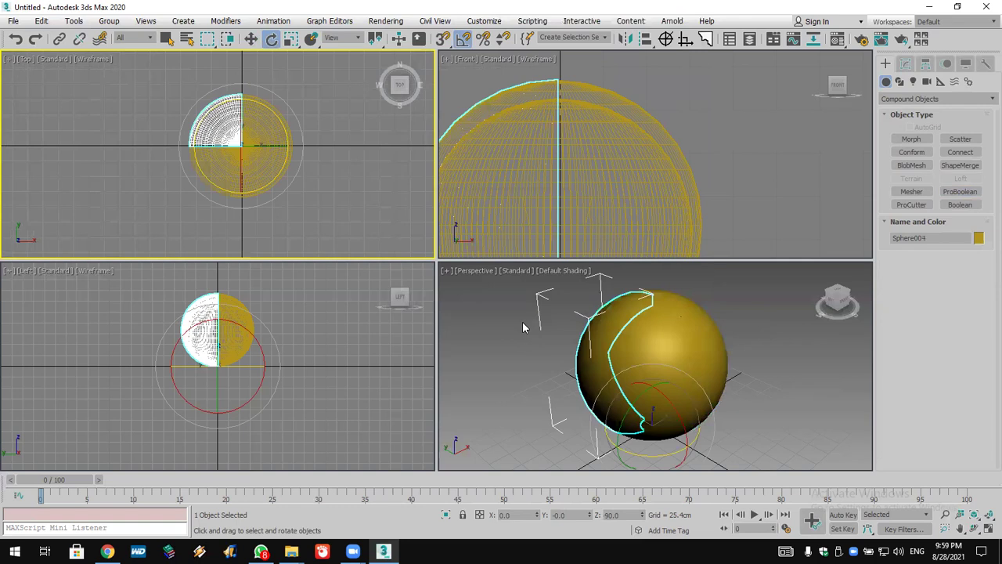
click(522, 321)
click(232, 125)
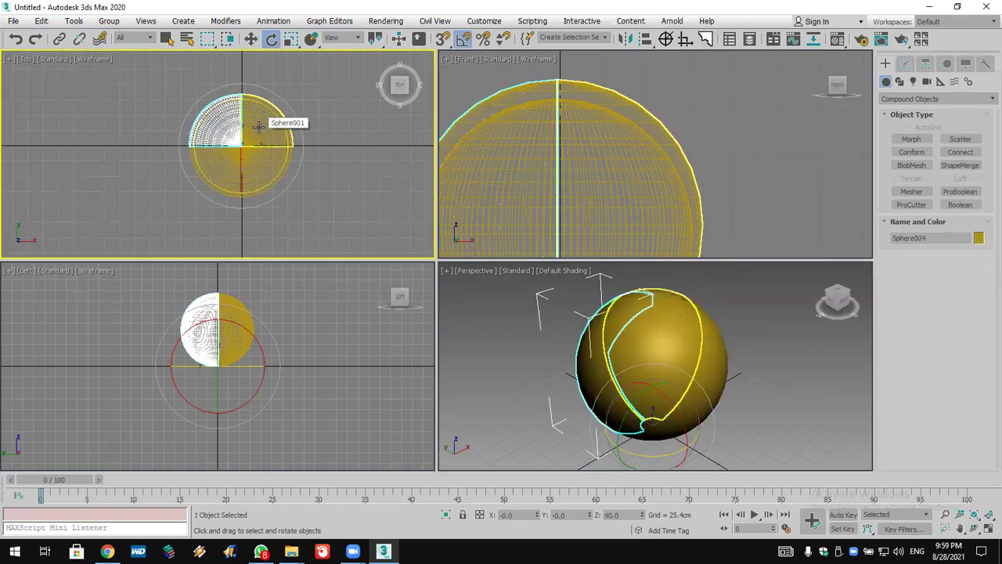
click(332, 209)
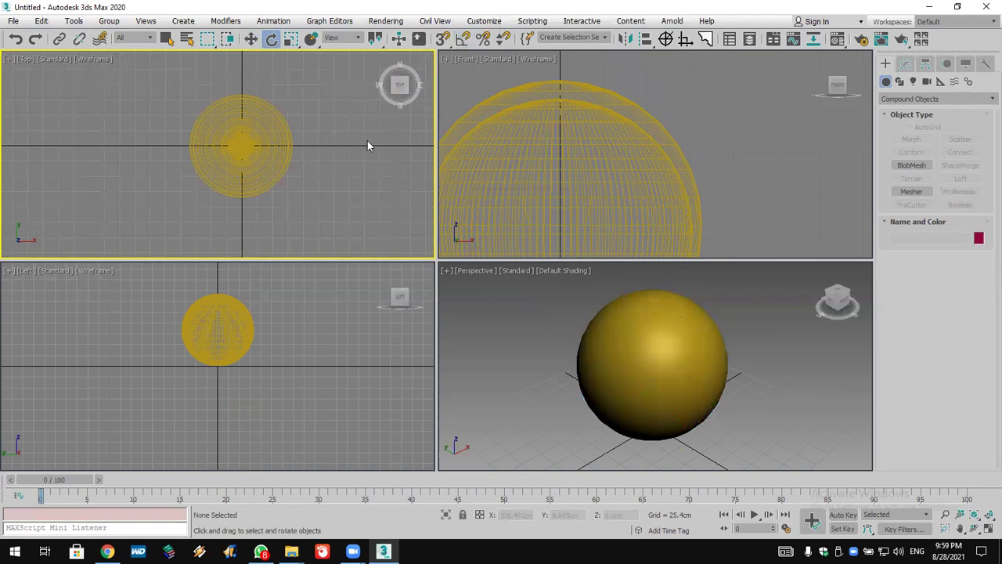
Try tilting the upper-right and lower-right quarter shells outward in the Top view and undo each trial rotation.
click(262, 128)
drag(250, 131, 320, 129)
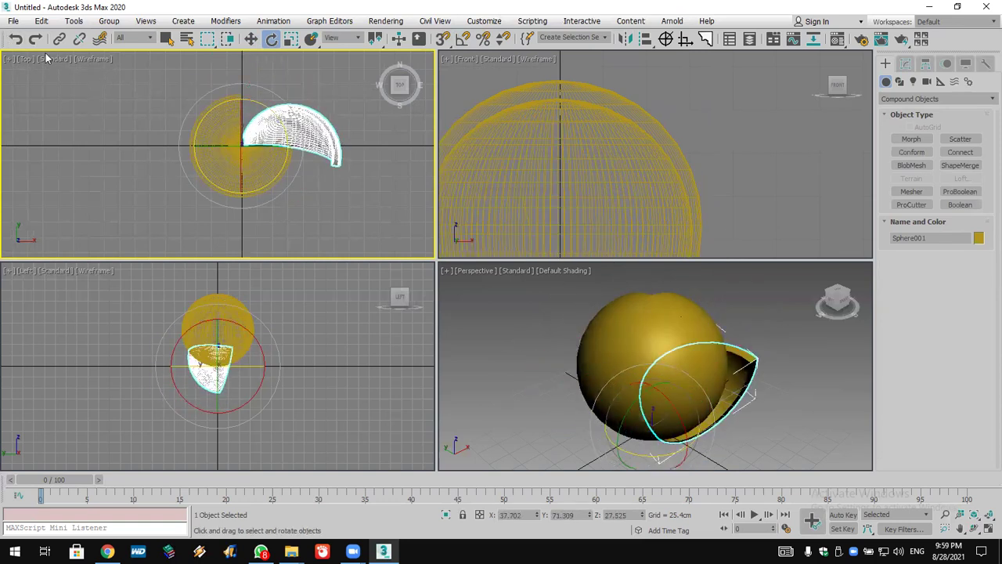
click(15, 40)
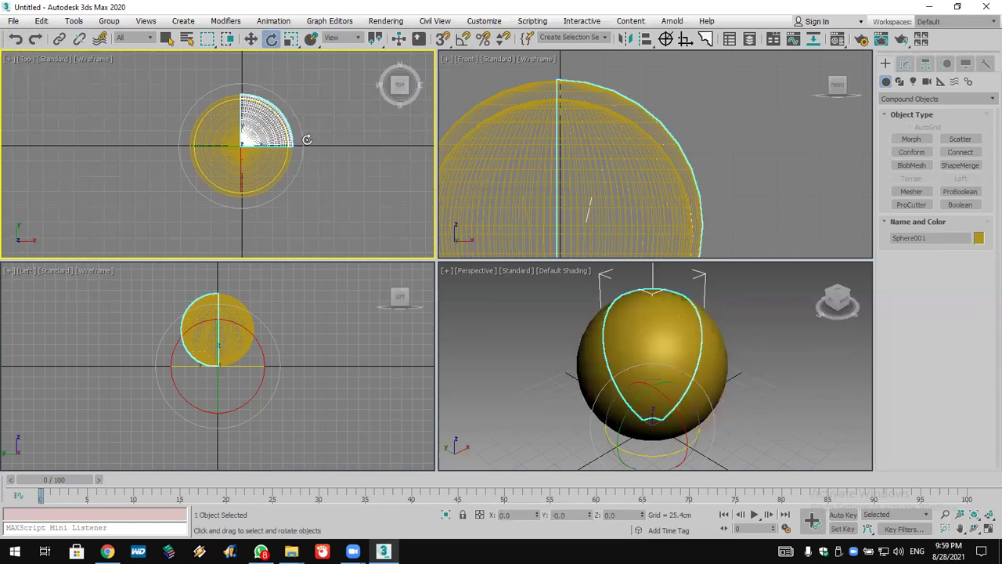
scroll(307, 140, up, 4)
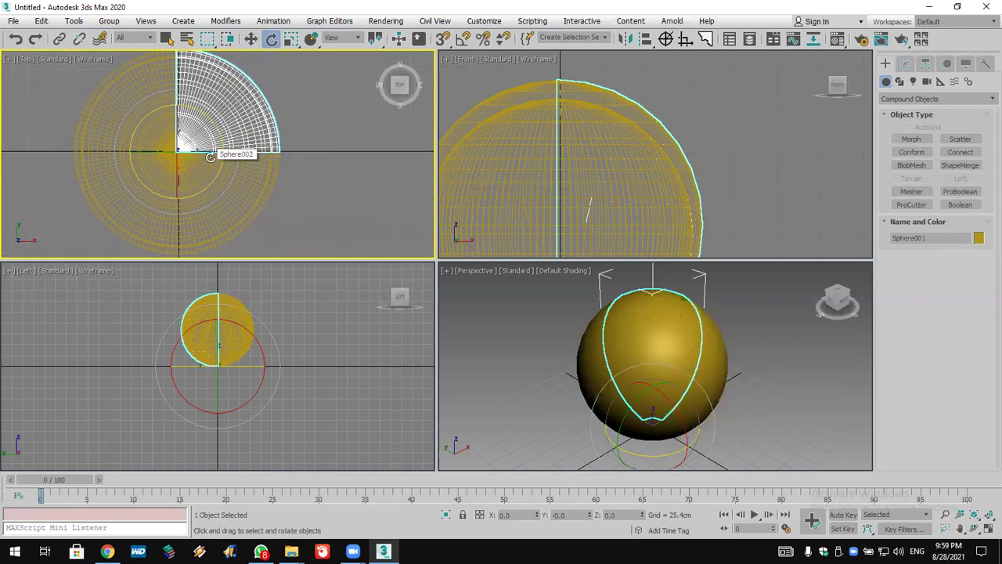
scroll(325, 169, down, 2)
middle_drag(353, 185, 353, 153)
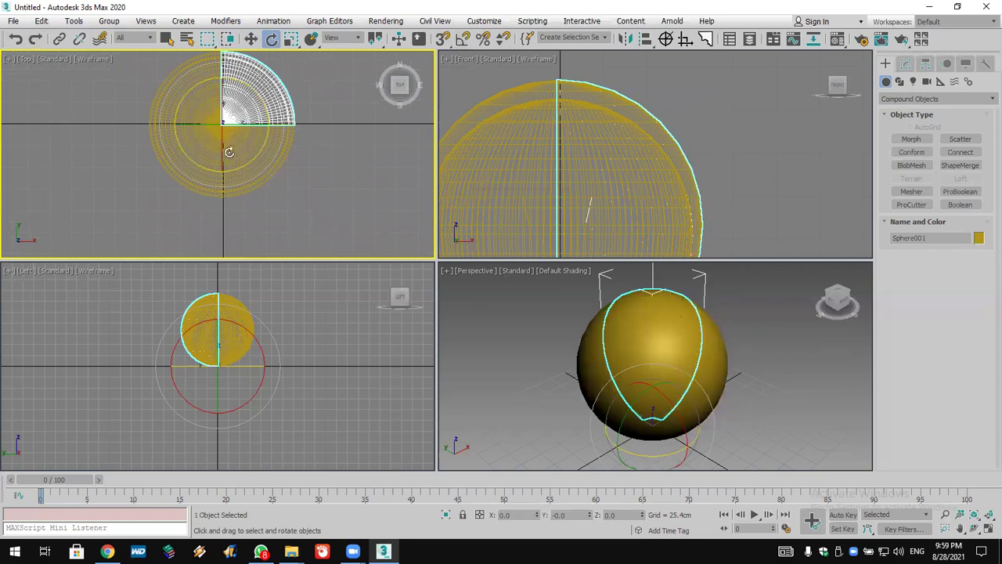
click(295, 183)
drag(247, 150, 226, 196)
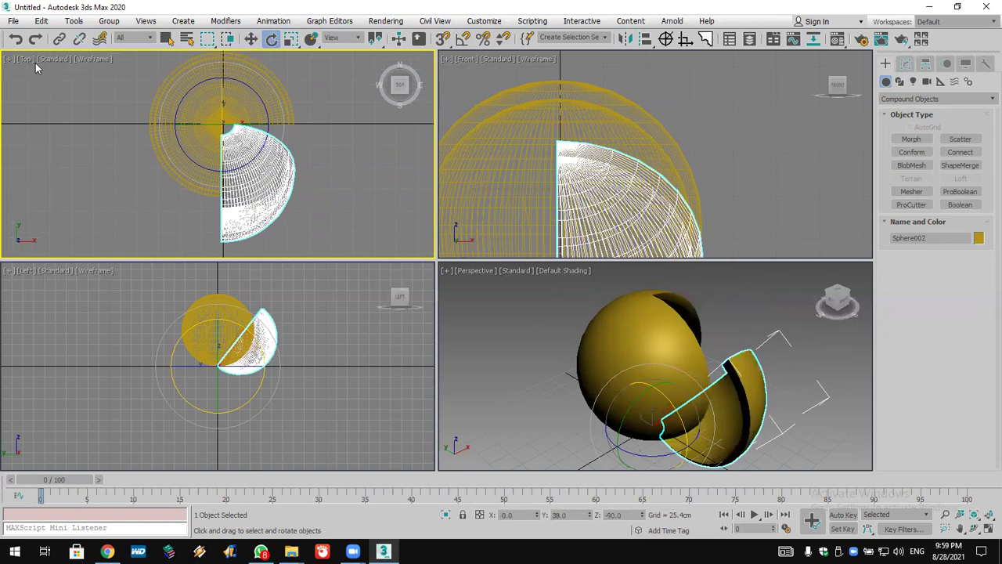
click(15, 38)
drag(251, 123, 311, 122)
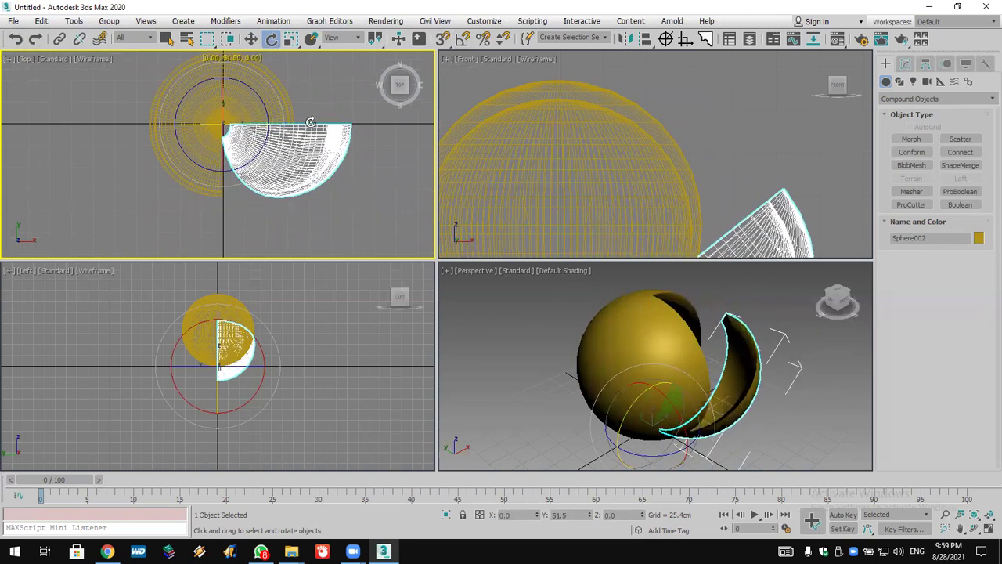
click(17, 40)
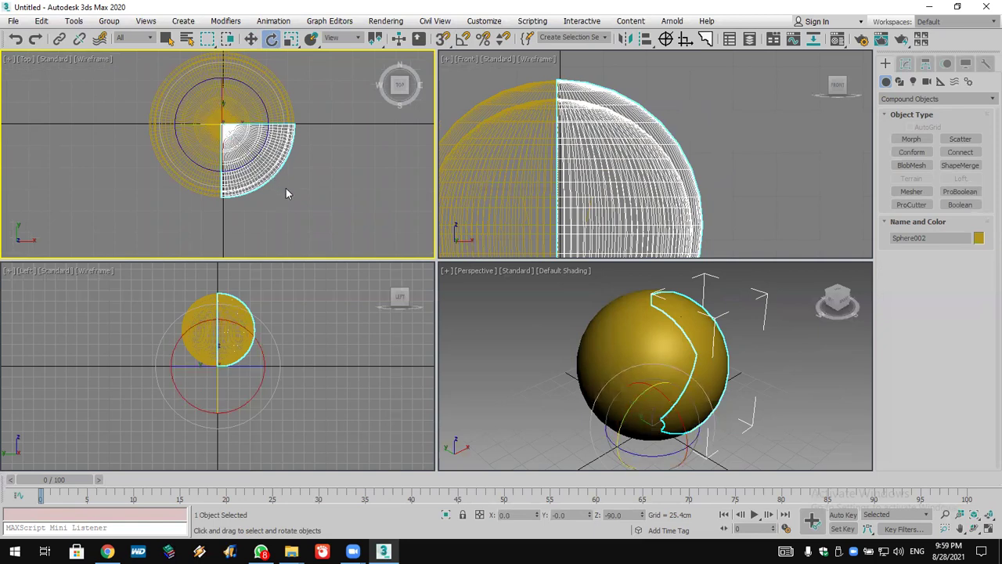
Set the angle snap to 45 degrees and rotate all four shells -45 degrees about the vertical axis in the Top view.
click(286, 193)
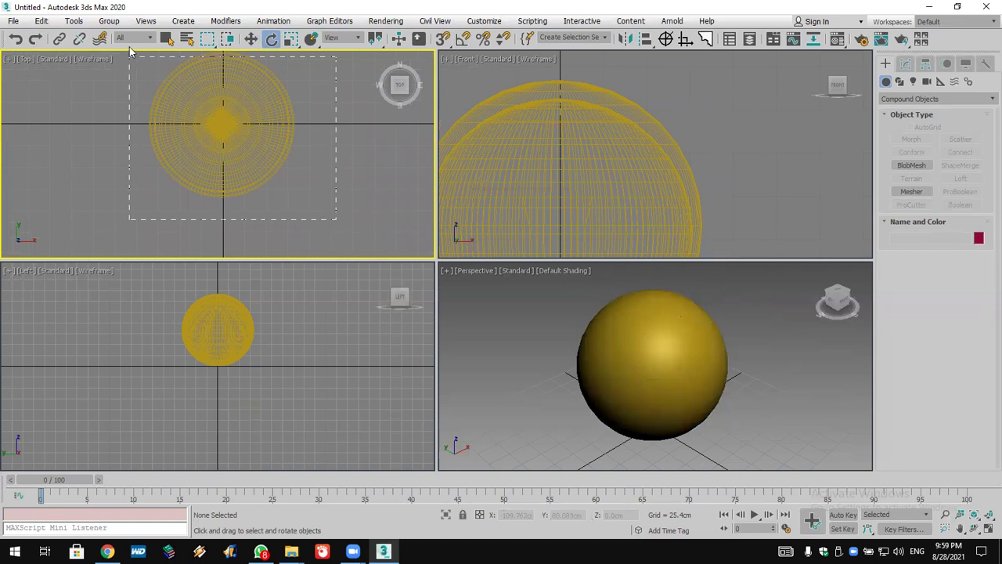
drag(130, 49, 132, 52)
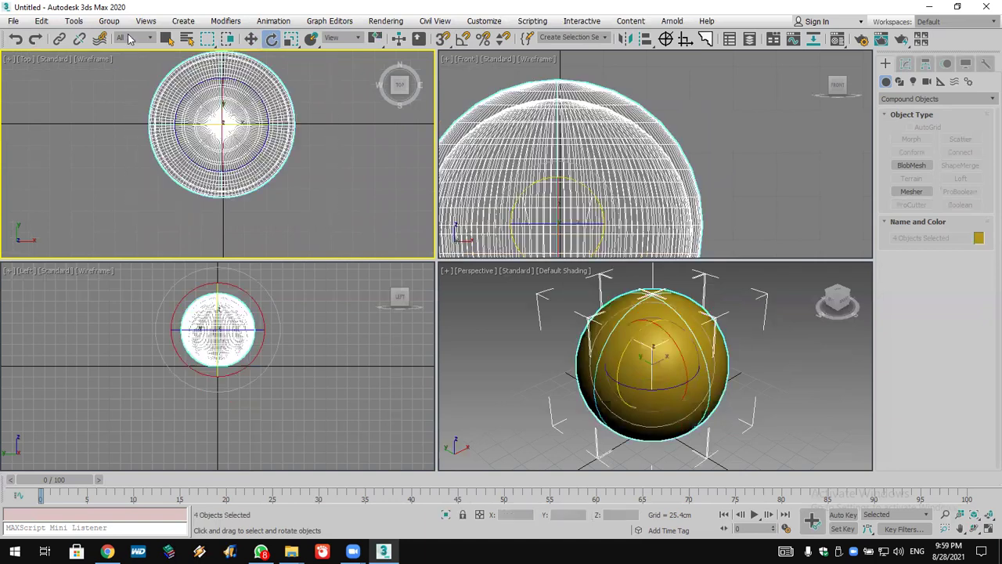
right_click(461, 41)
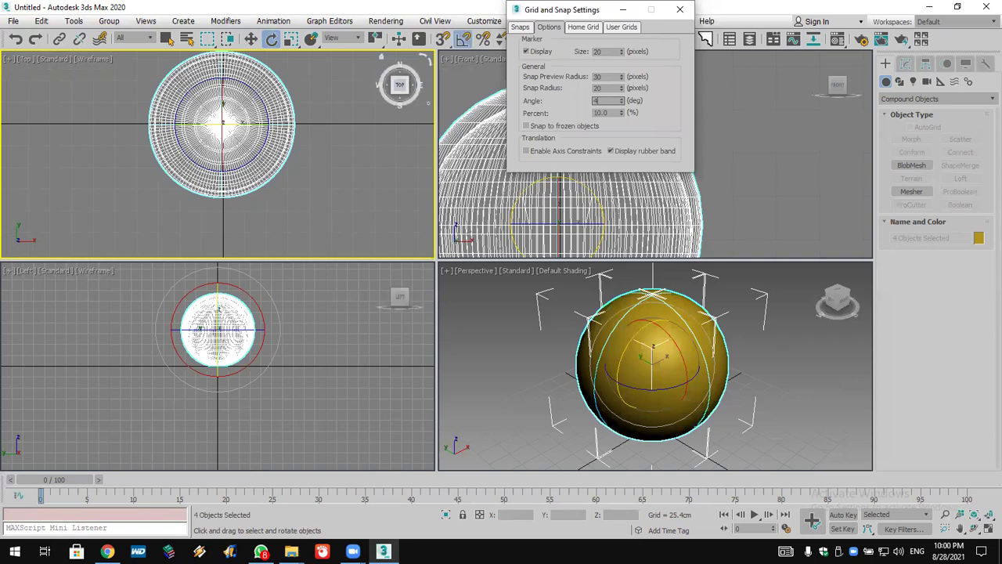
click(680, 10)
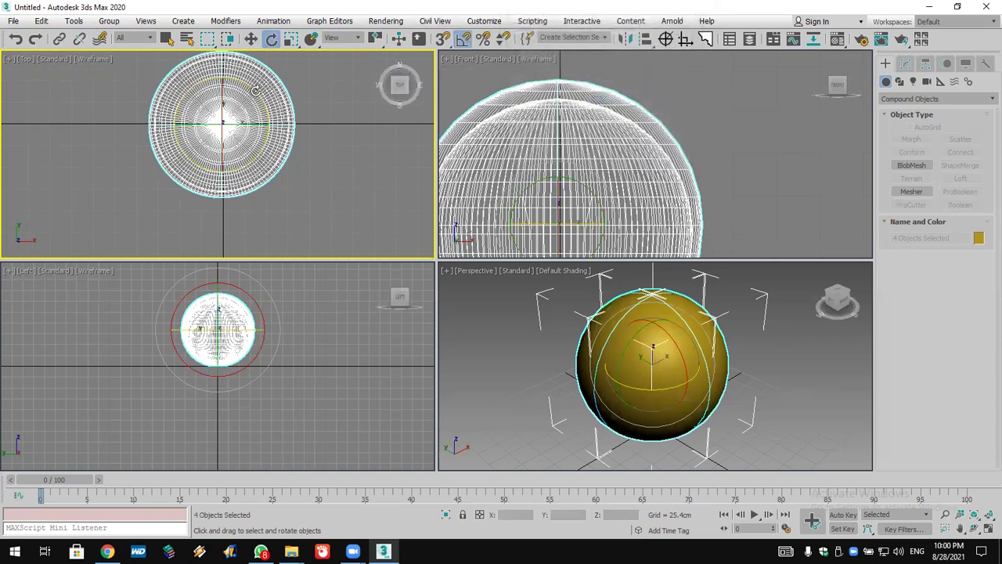
click(281, 147)
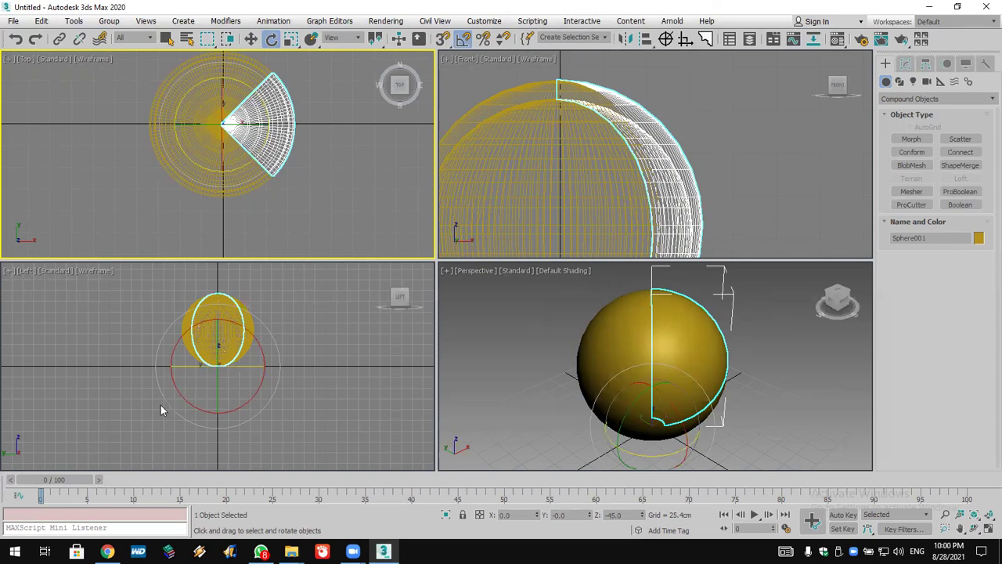
Move the animation to frame 100 and turn on Auto Key.
click(317, 72)
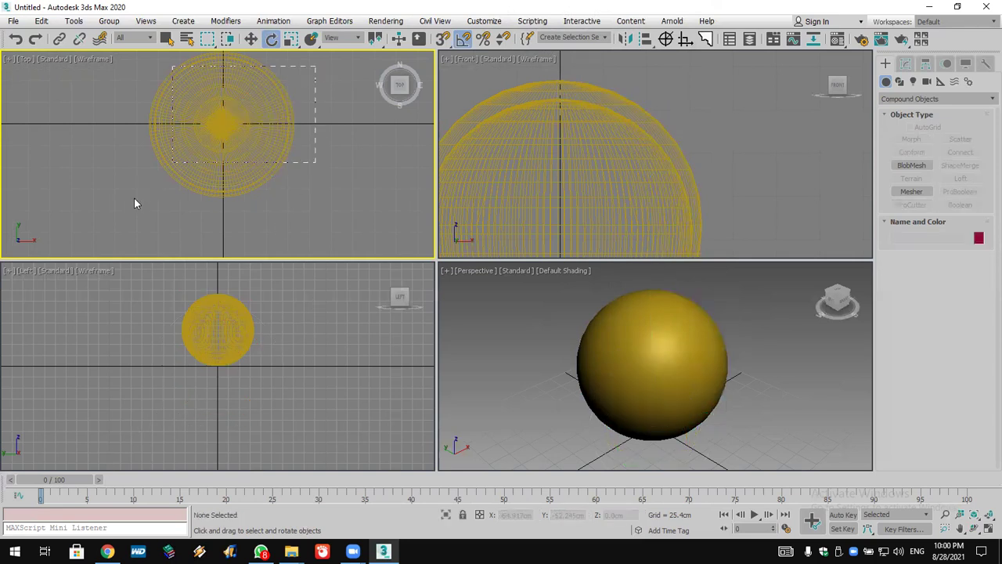
drag(134, 203, 119, 226)
click(311, 165)
click(252, 132)
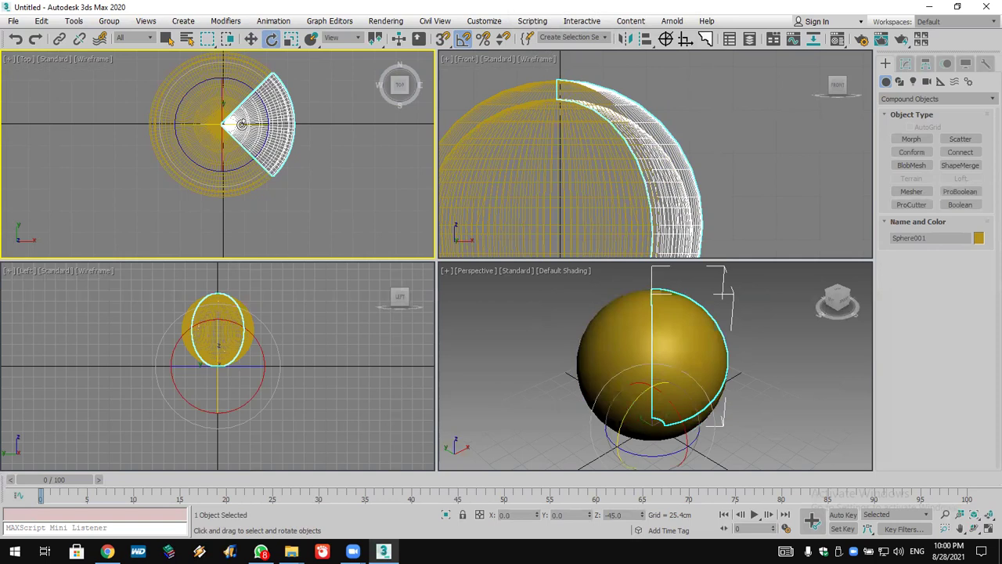
middle_drag(242, 123, 239, 145)
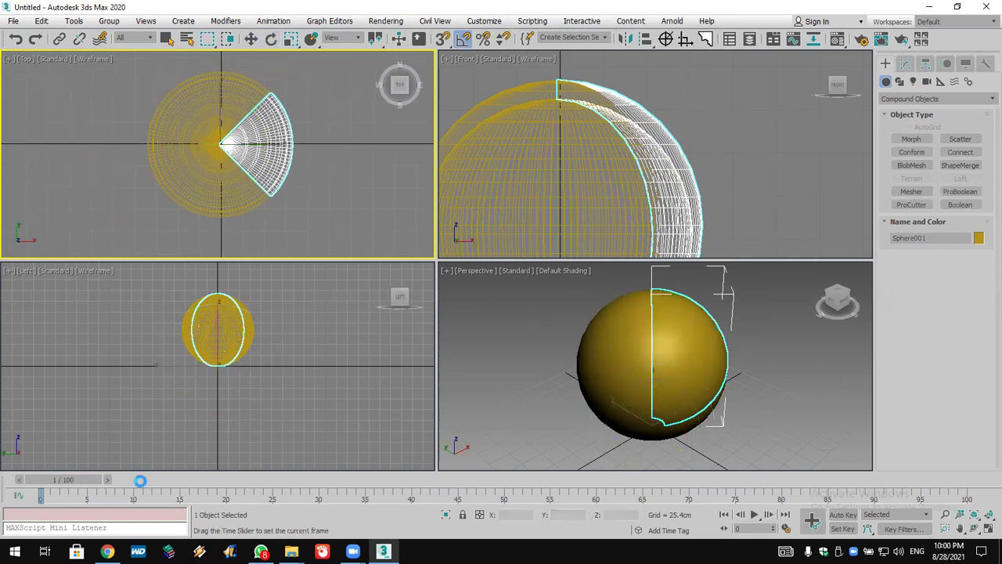
drag(78, 481, 971, 481)
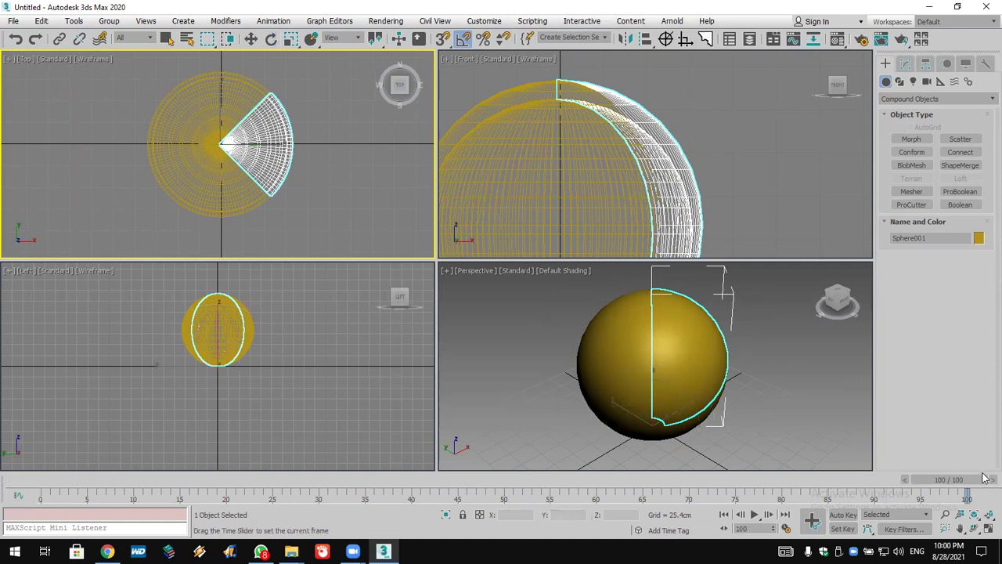
click(843, 515)
Tilt each of the four quarter shells outward by 45 degrees at frame 100 in the Top view to open the petals.
drag(266, 168, 182, 145)
click(259, 196)
click(80, 199)
click(149, 151)
key(ctrl+z)
key(ctrl+z)
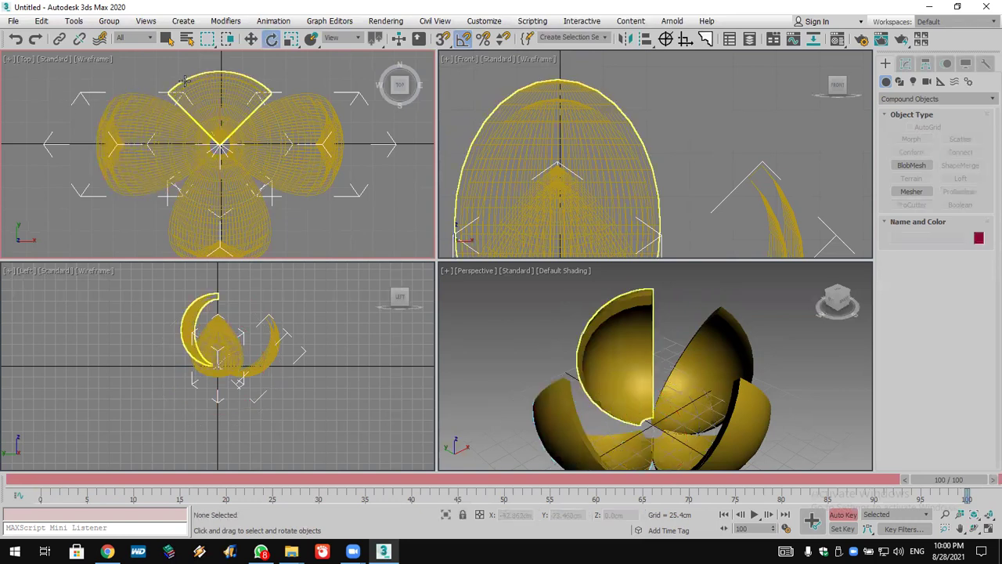
click(185, 80)
drag(223, 126, 267, 197)
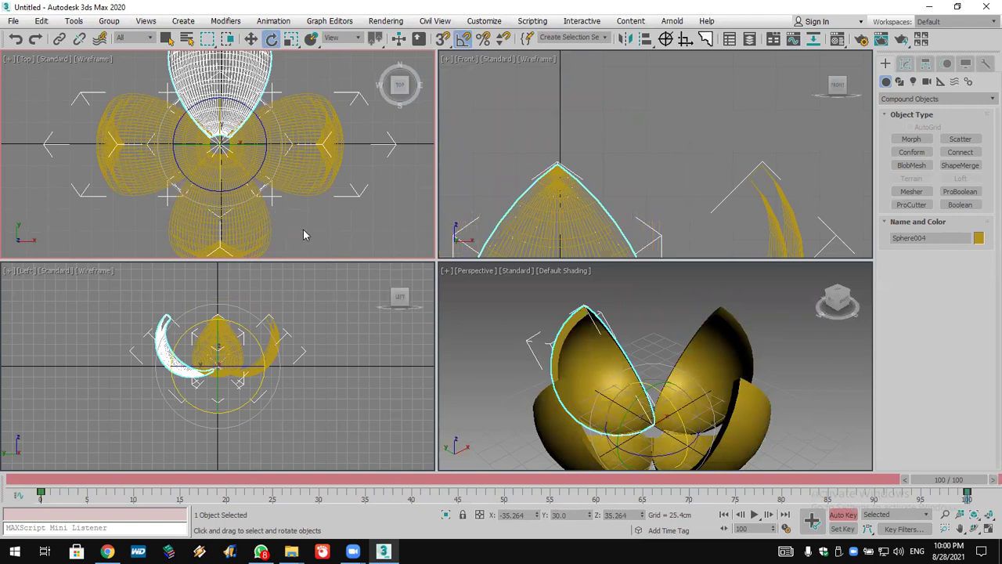
key(ctrl+z)
key(ctrl+z)
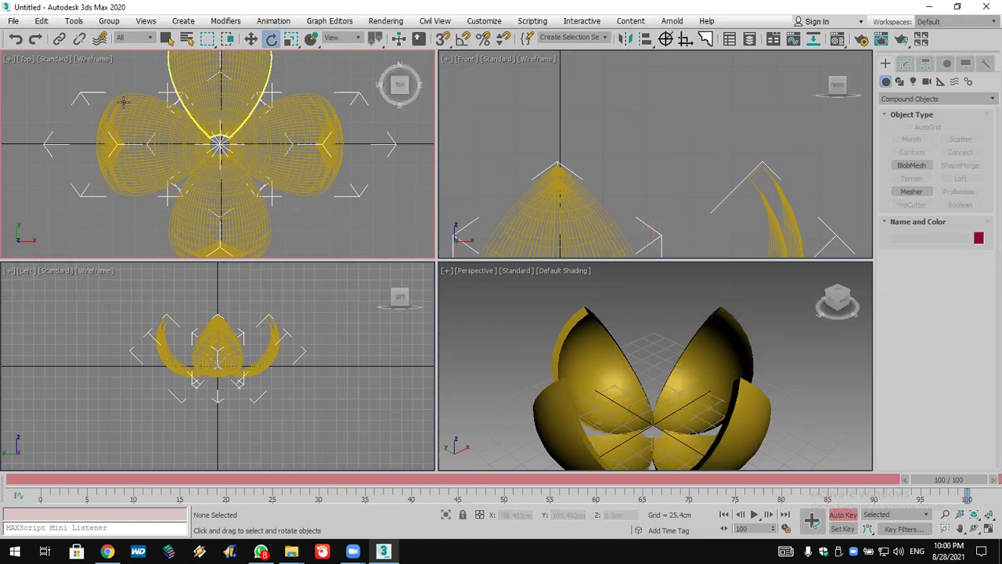
Rotate all four shells together about the vertical axis at frame 100 in the Top view and turn off Auto Key.
drag(313, 70, 130, 243)
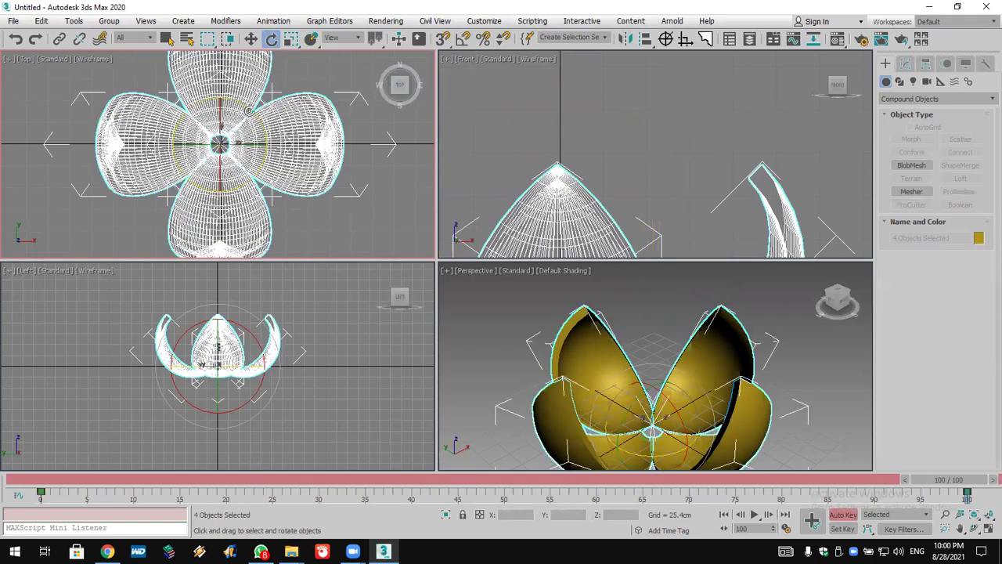
drag(249, 107, 423, 469)
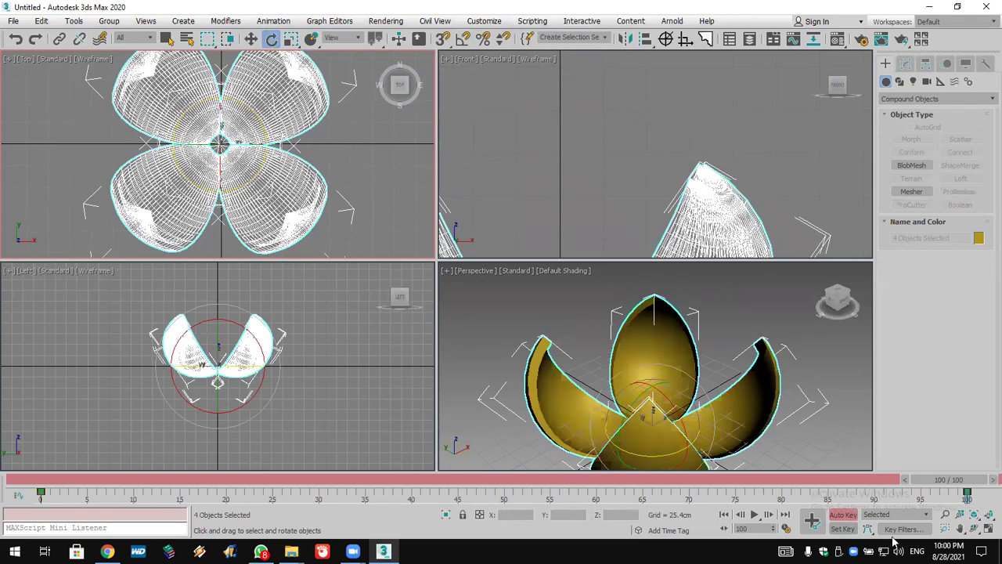
click(838, 515)
Play the petal-opening animation in the Perspective view and view it from a higher angle.
click(754, 515)
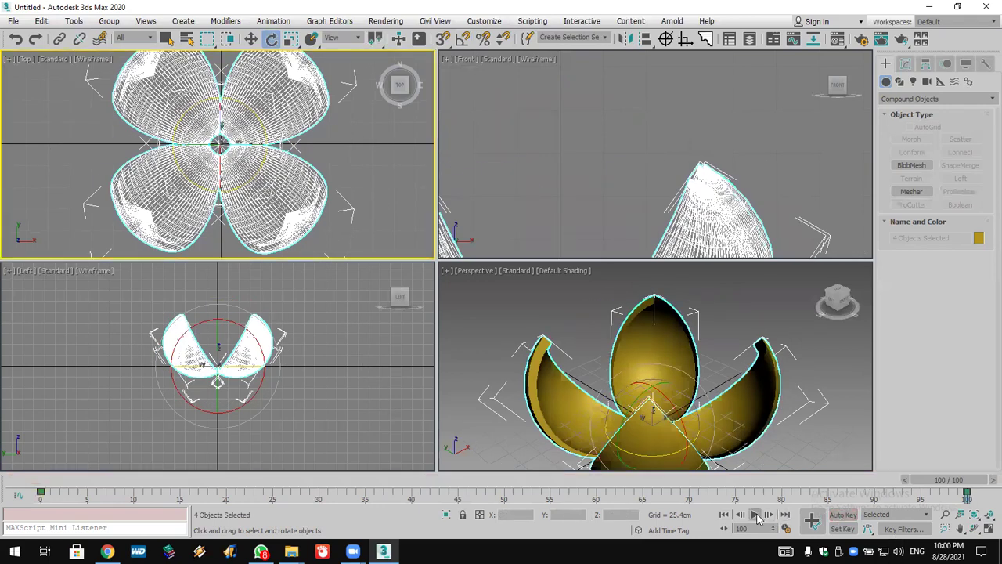
right_click(836, 436)
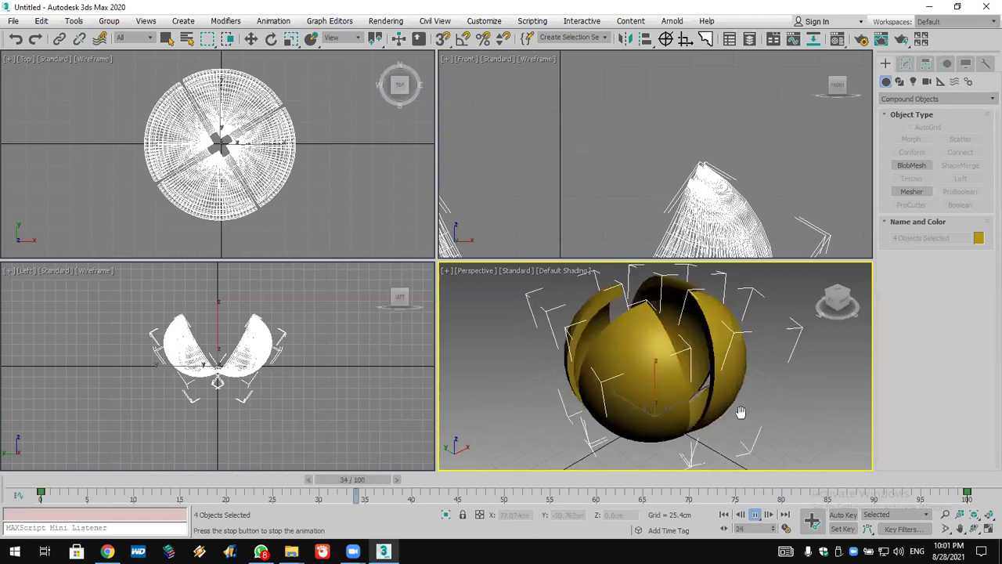
click(973, 528)
drag(657, 368, 652, 400)
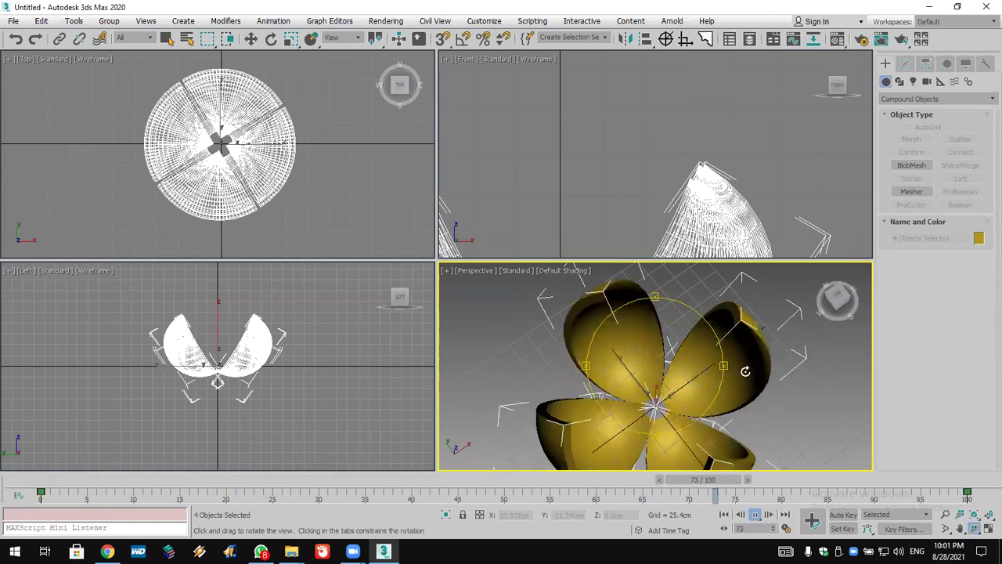
Switch the object creation category to Standard Primitives.
click(911, 98)
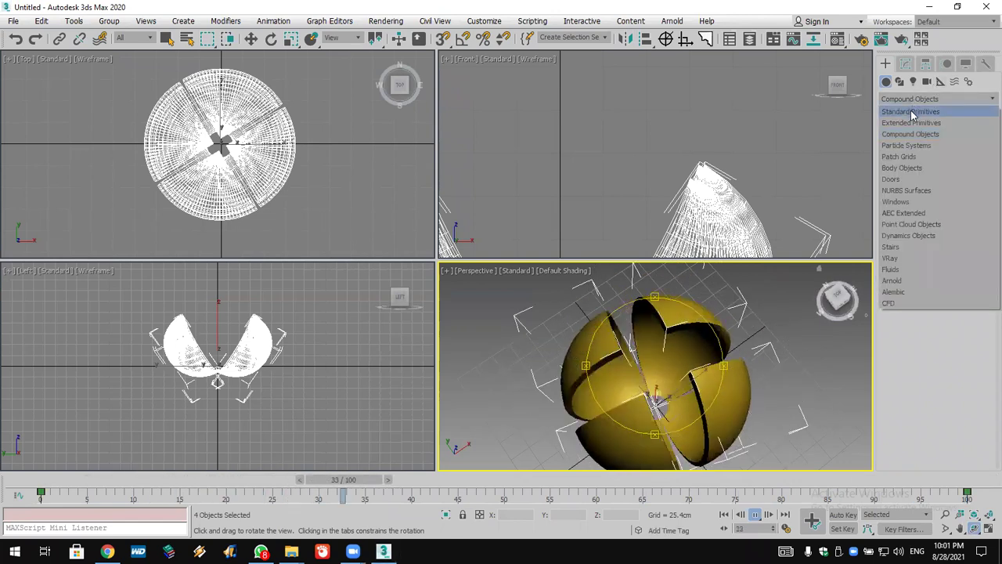
click(912, 112)
click(946, 152)
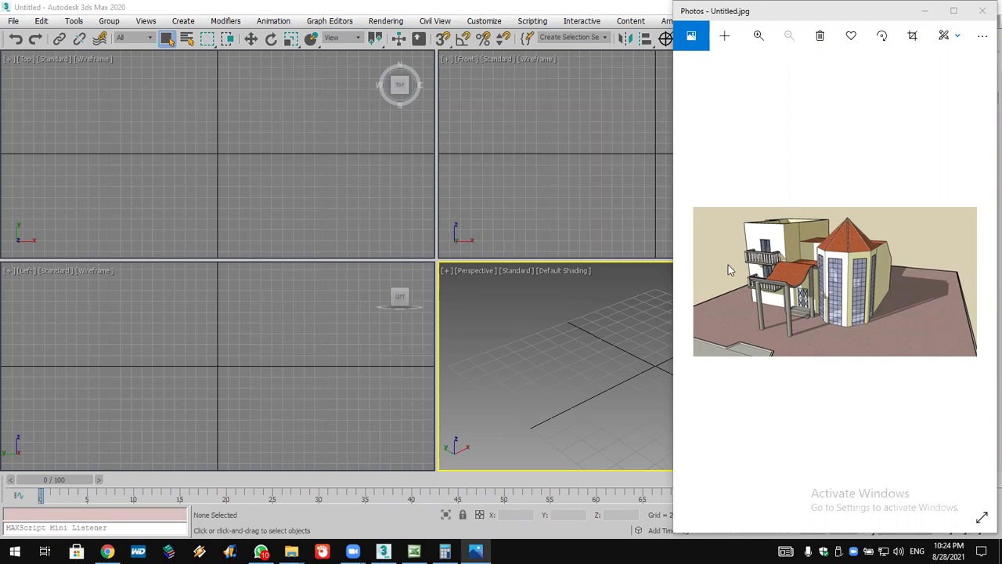
Create a box about 262 cm long, 359 cm wide and 7 cm high in the Top view with 37 length, 14 width and 14 height segments.
click(806, 278)
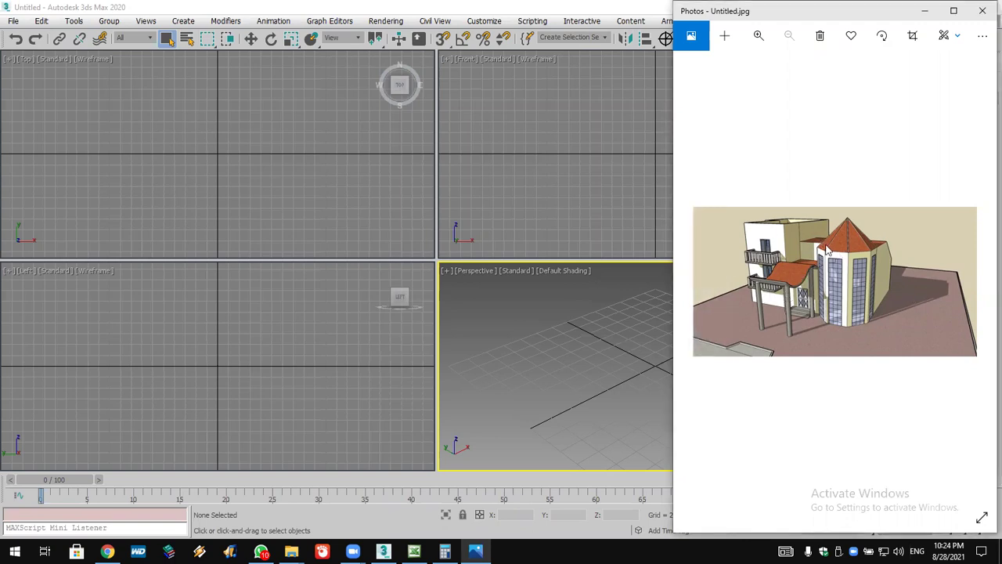
click(536, 6)
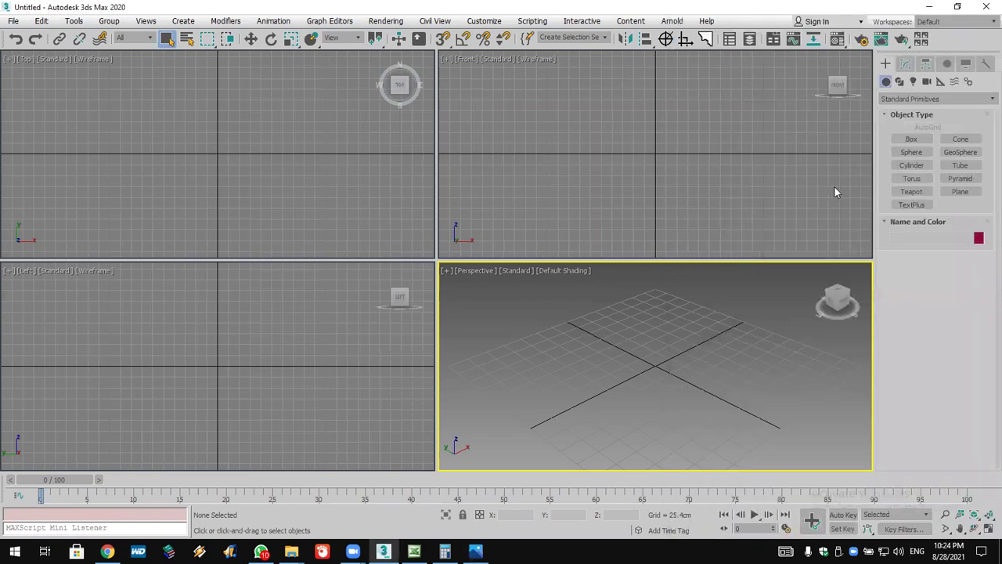
click(908, 138)
drag(115, 101, 268, 213)
click(273, 210)
drag(975, 366, 977, 383)
Add a Bend modifier to the box with an angle of 71 and the X bend axis to curve the panel.
click(904, 63)
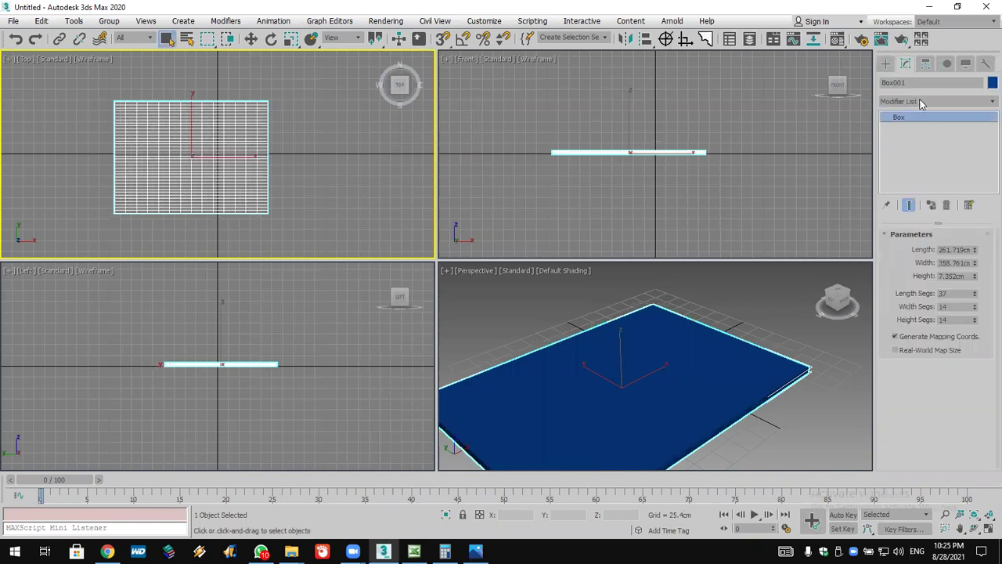
click(920, 102)
text(b)
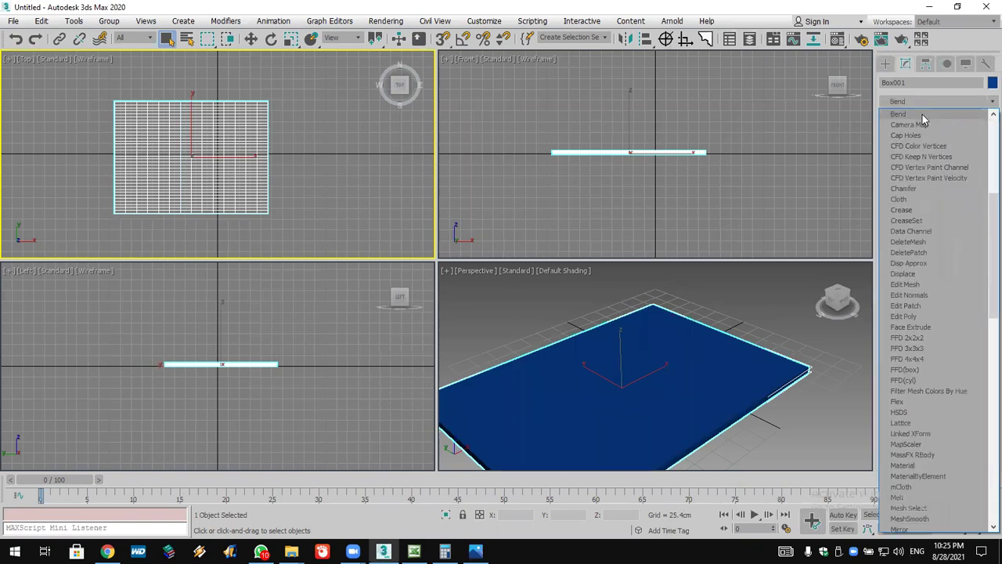
click(922, 114)
drag(969, 258, 962, 239)
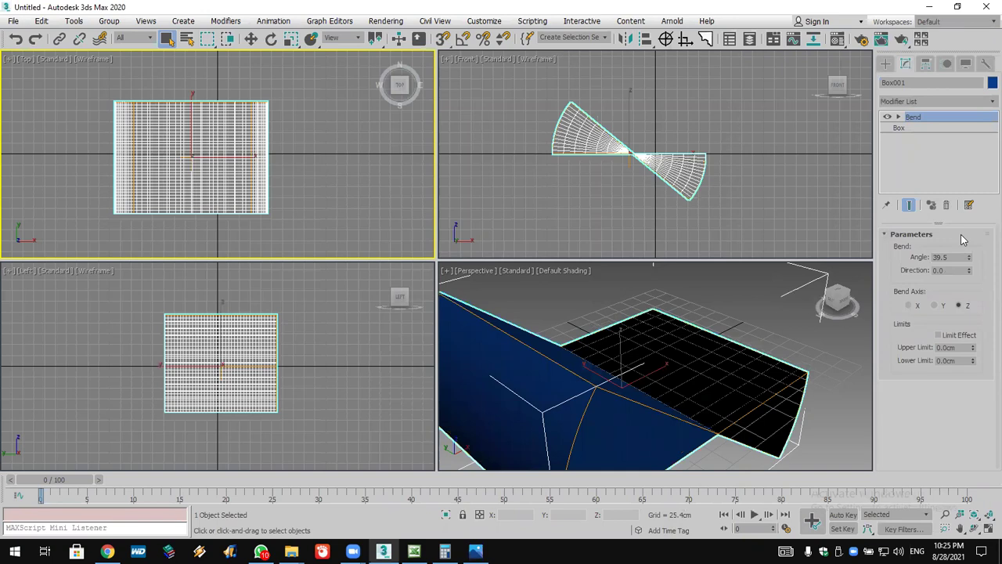
click(934, 306)
click(910, 305)
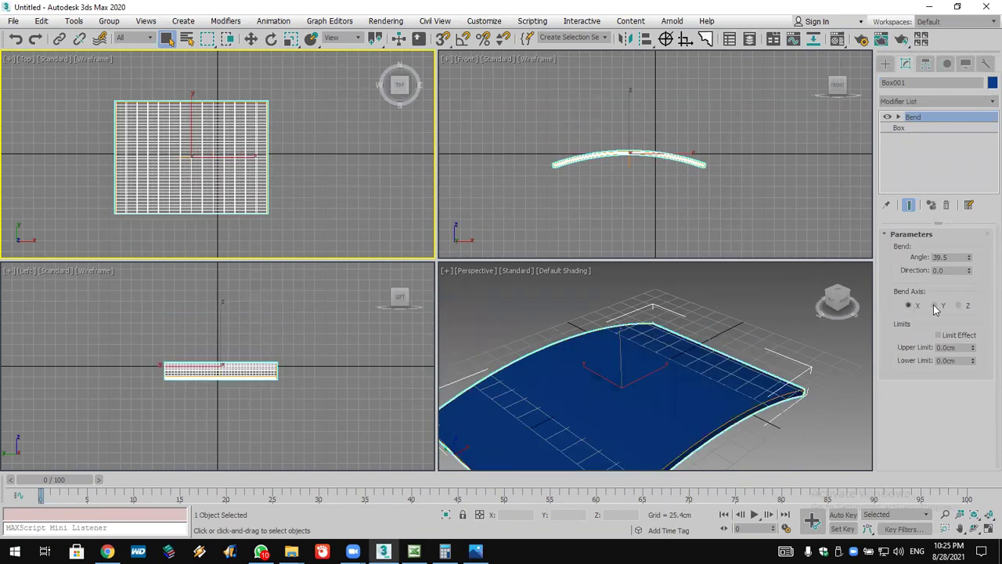
drag(969, 264, 970, 223)
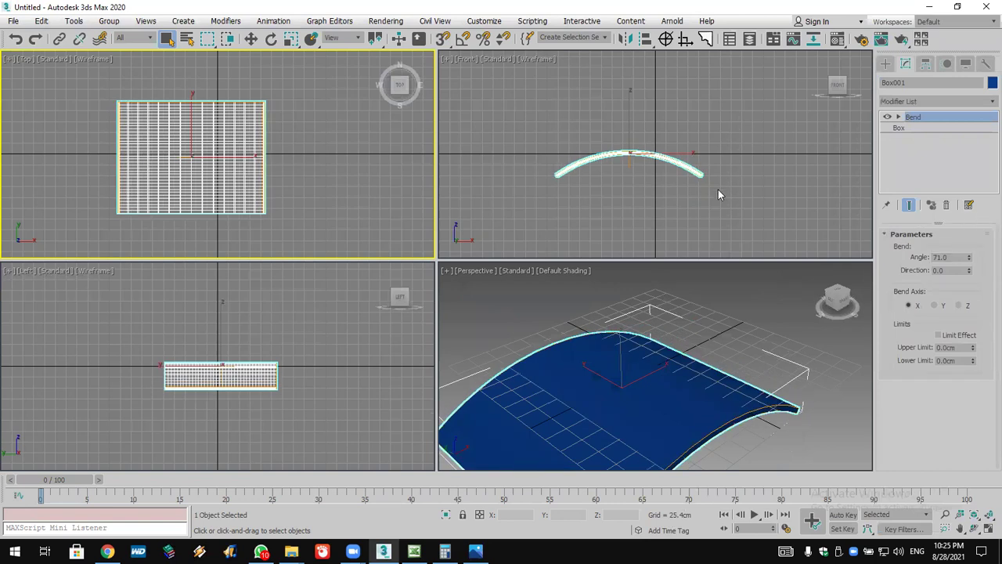
Mirror the bent panel about the Y axis in the Front view as a copy.
scroll(712, 192, up, 3)
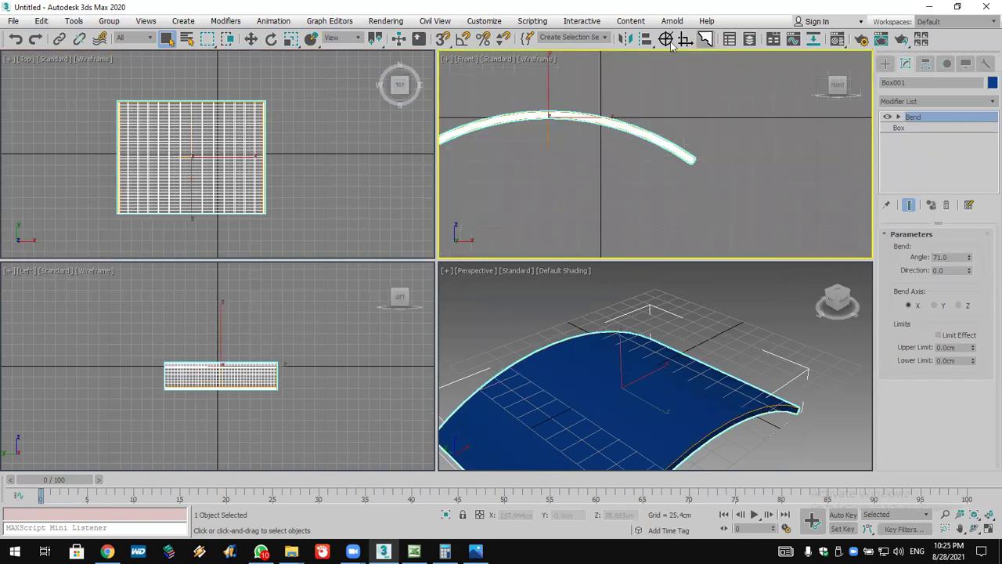
click(626, 38)
click(474, 226)
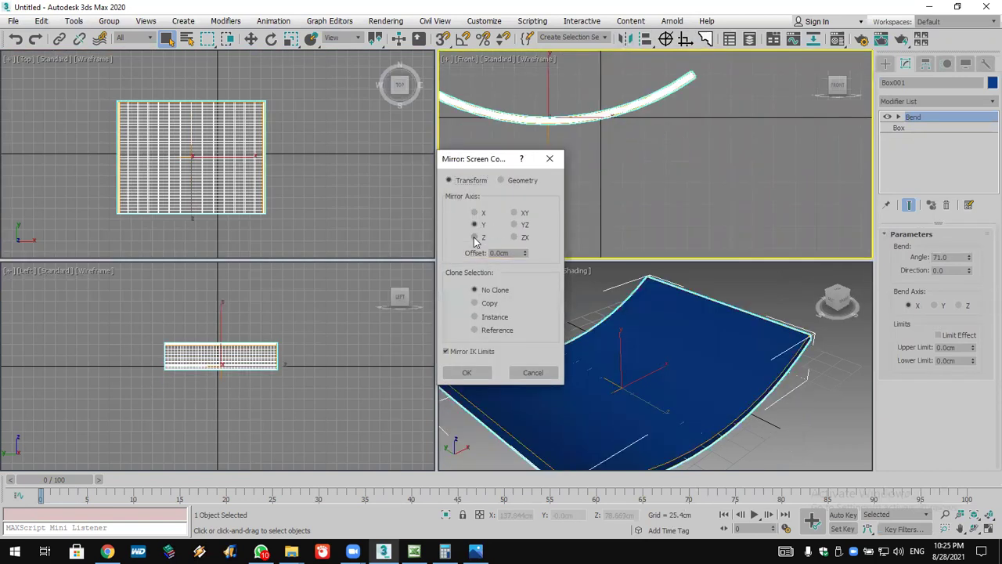
click(475, 303)
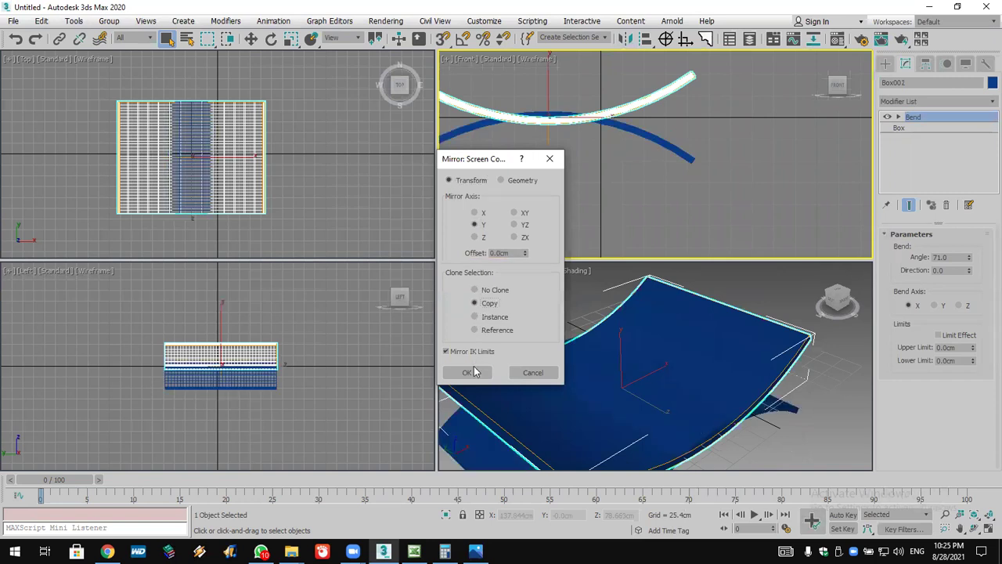
click(468, 372)
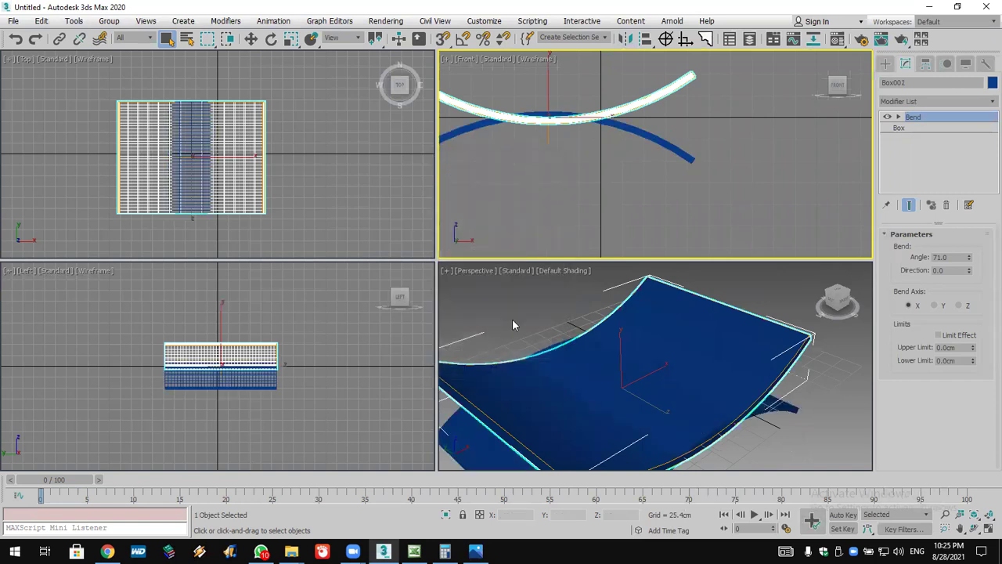
Move the mirrored panel with snapping so its end joins the original's end in the Front view, forming an S-shaped roof, and deselect it.
click(252, 38)
click(443, 39)
drag(466, 104, 713, 173)
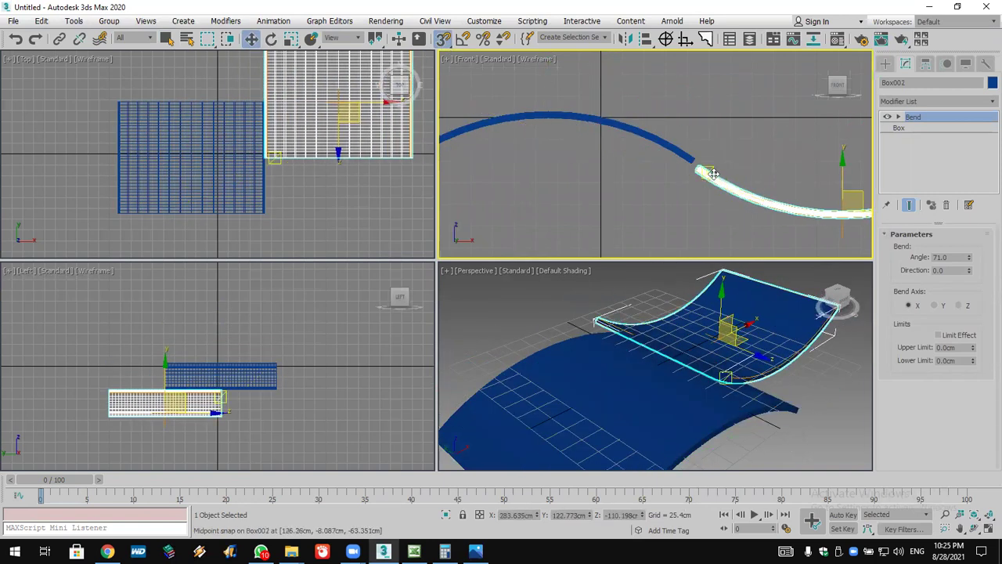
scroll(713, 174, up, 4)
drag(643, 154, 729, 154)
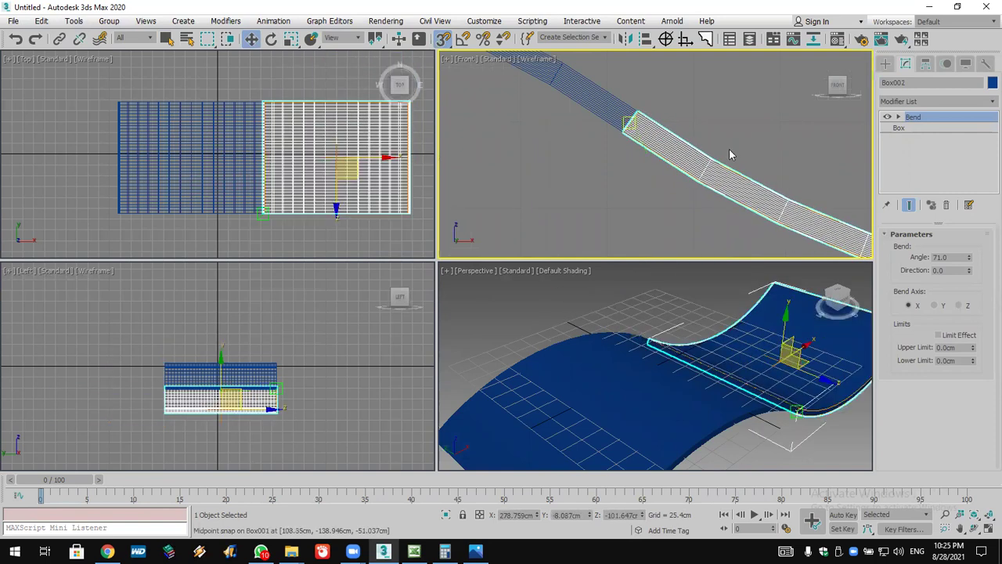
click(732, 128)
scroll(716, 174, down, 5)
scroll(688, 357, down, 5)
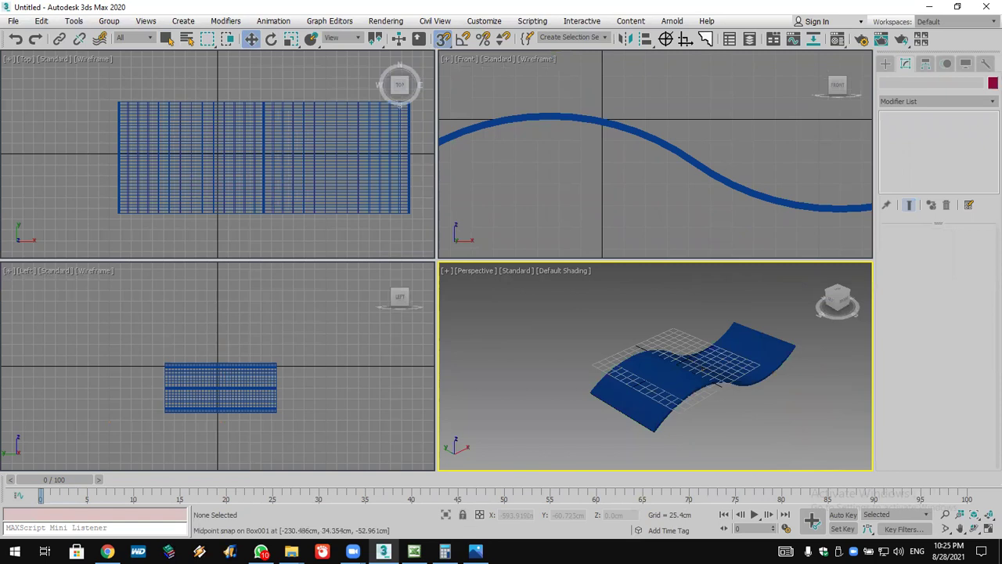
Select both curved roof panels in the Top view and delete them.
key(alt+Tab)
click(274, 202)
scroll(273, 202, down, 6)
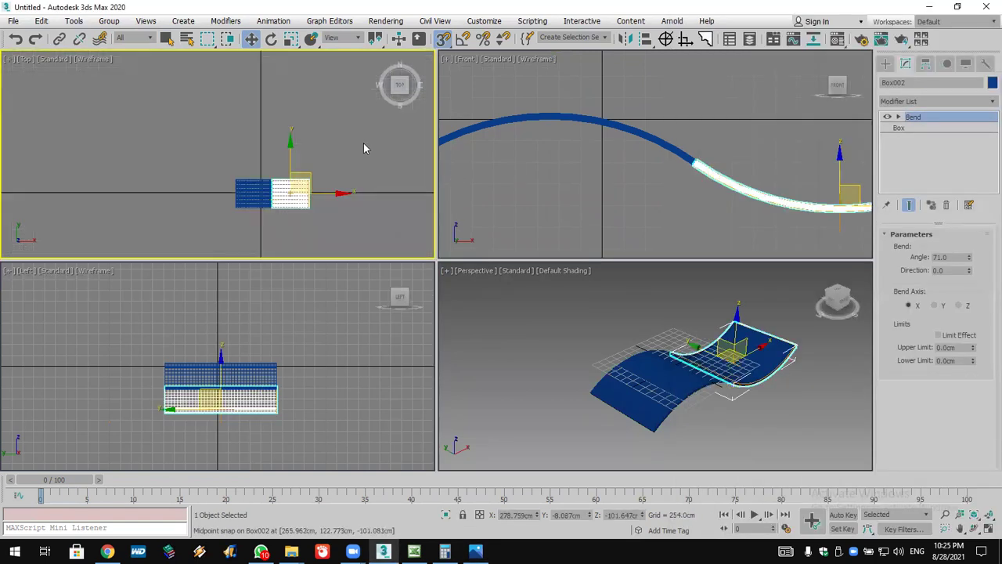
drag(365, 148, 148, 231)
key(Delete)
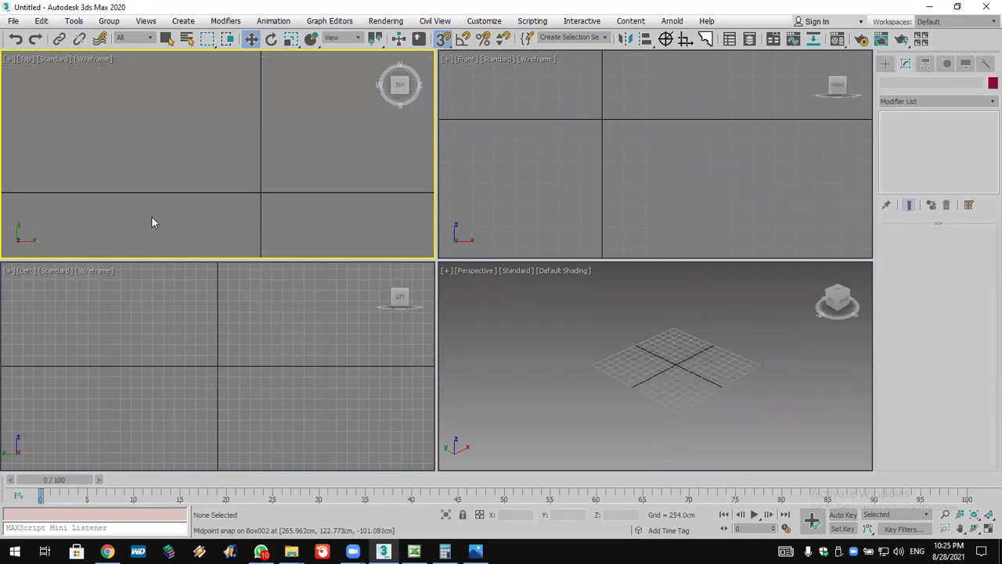
click(987, 514)
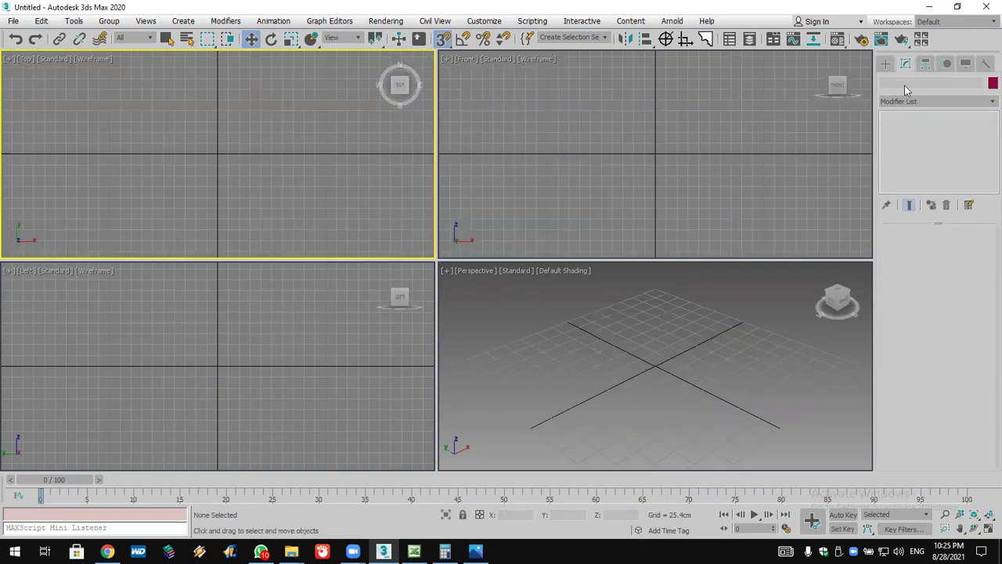
Create a vertical plane about 304 cm long and 198 cm wide in the Front view.
click(886, 63)
click(960, 192)
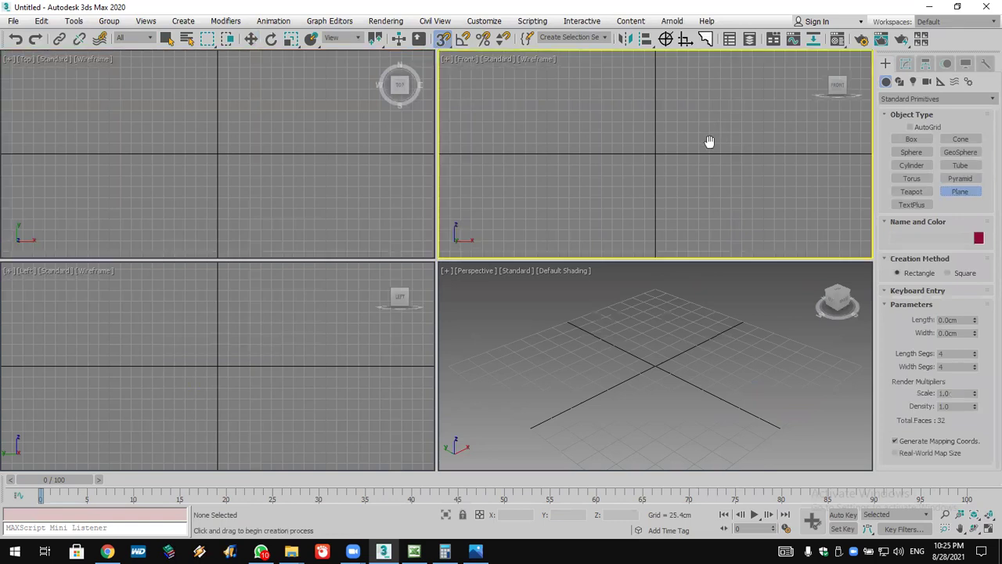
drag(608, 88, 693, 219)
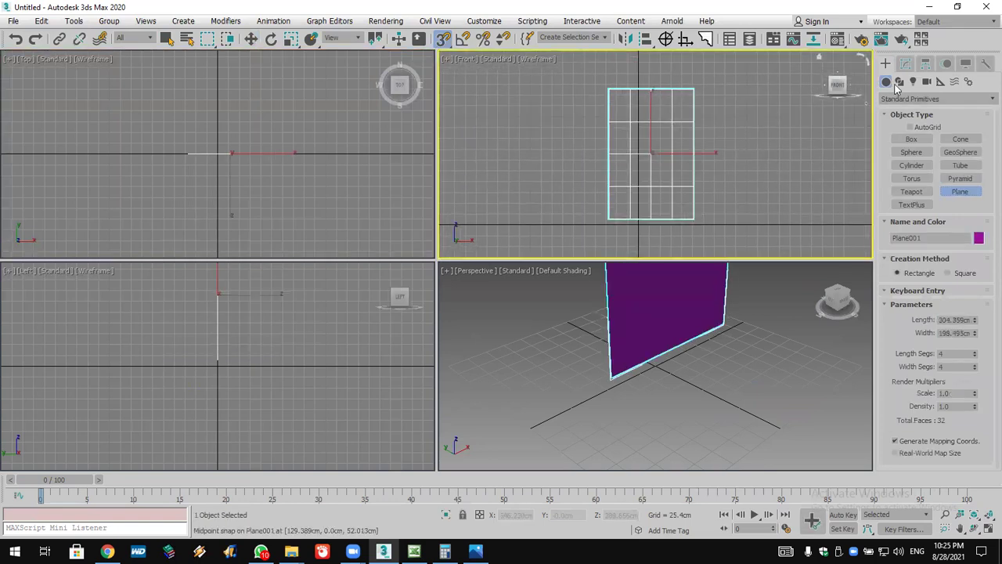
Add a Lattice modifier to the plane and set its geometry to Struts Only from Edges.
click(906, 63)
click(908, 100)
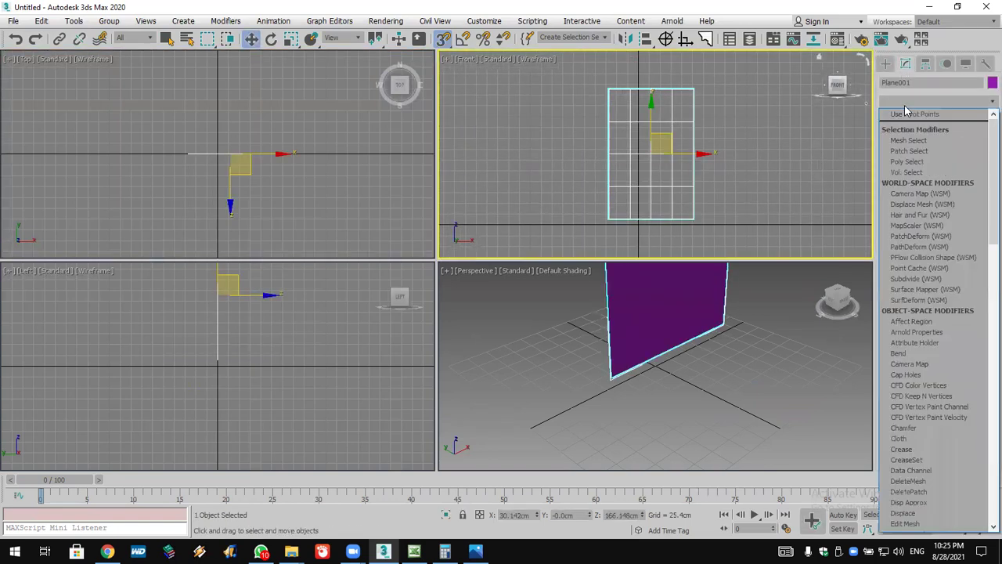
scroll(924, 235, down, 10)
click(912, 313)
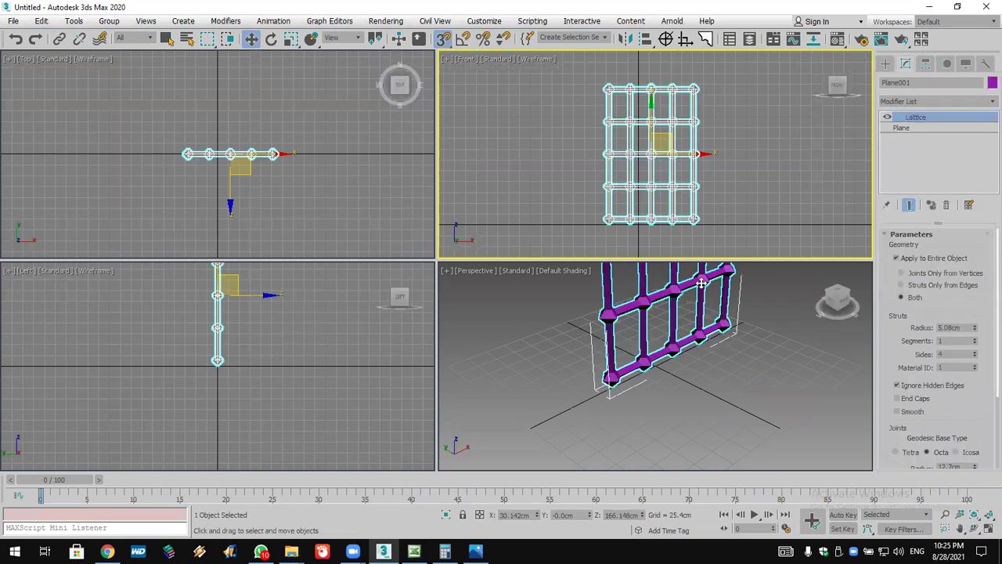
alt+middle_drag(685, 395, 665, 368)
click(939, 287)
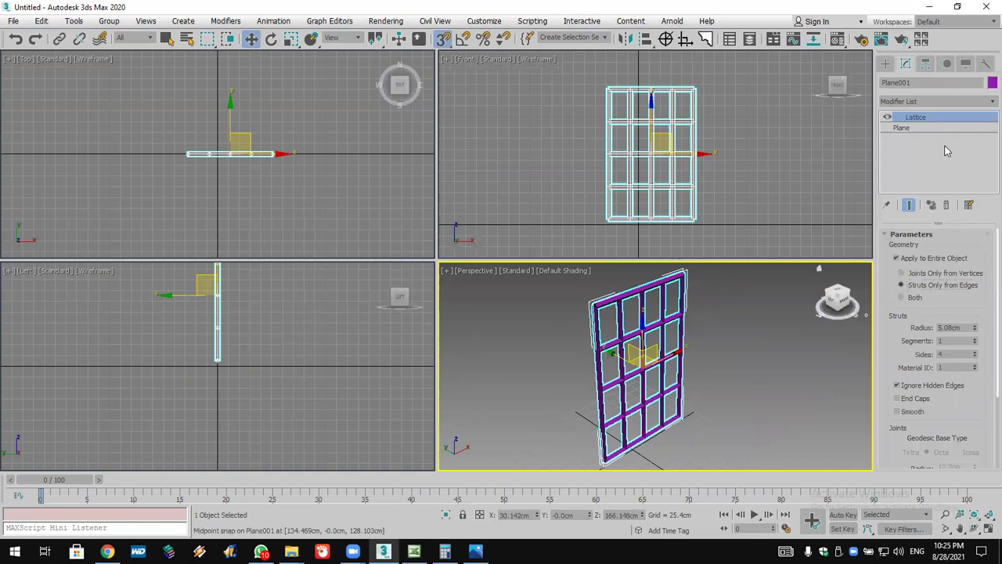
Set the plane's length and width segments to 2 and turn off Ignore Hidden Edges in the Lattice modifier.
click(934, 129)
click(974, 286)
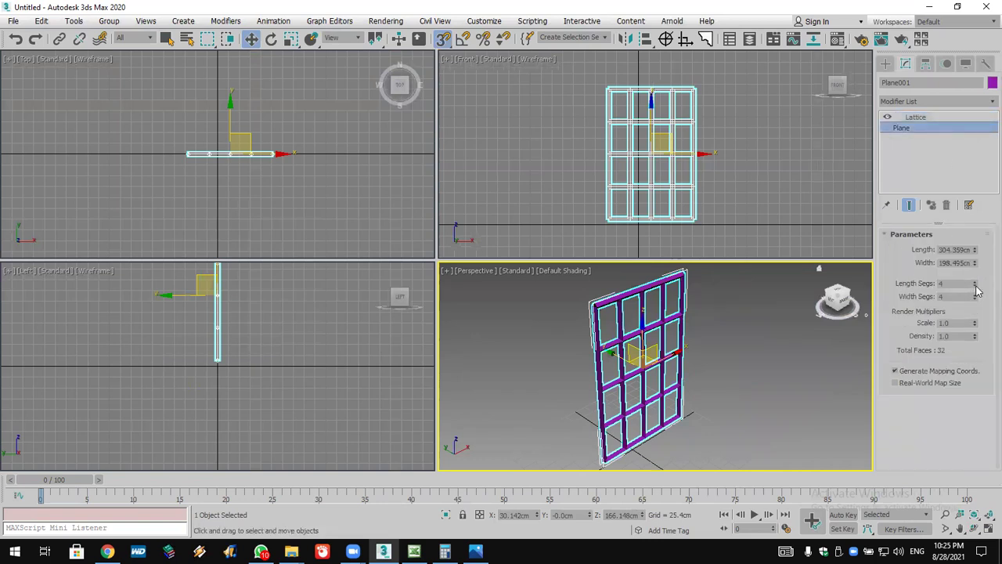
click(975, 285)
click(975, 299)
click(974, 299)
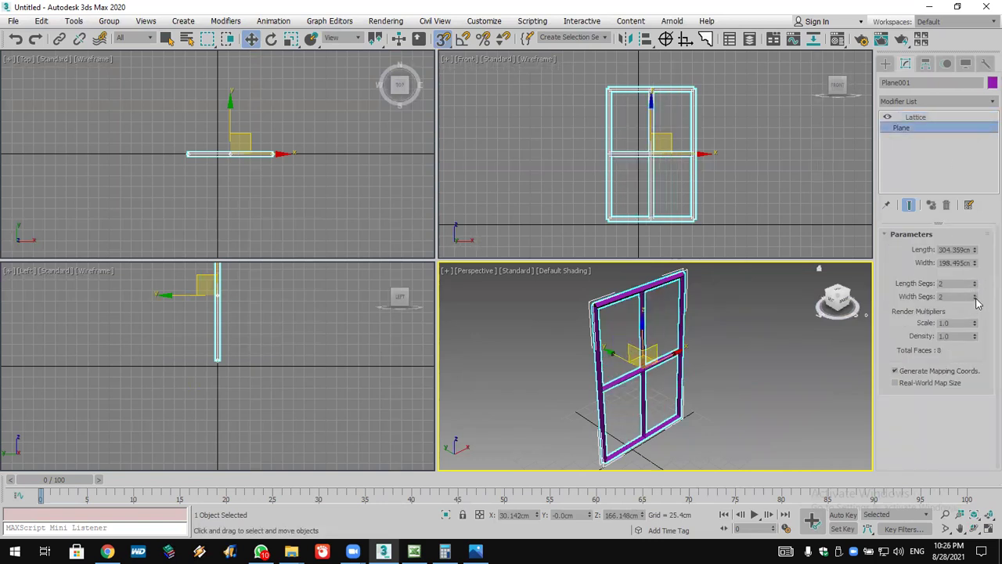
click(916, 117)
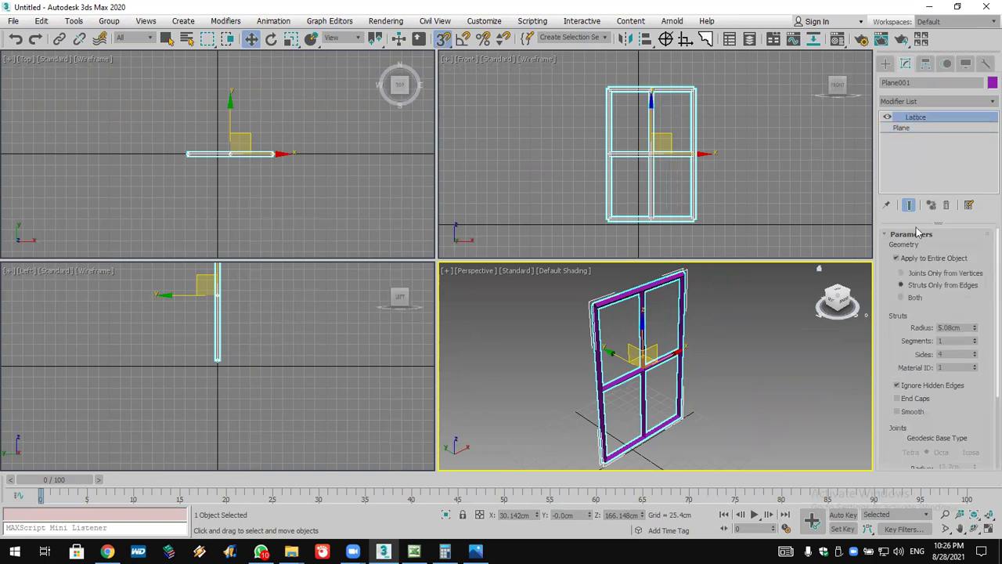
click(920, 389)
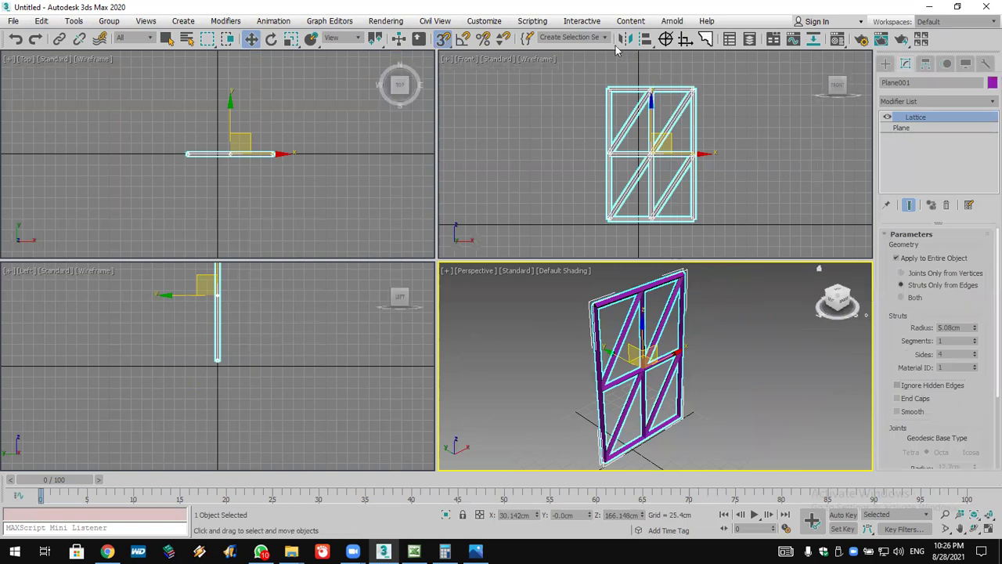
Mirror the lattice frame about the Z axis as a copy so its diagonal struts cross.
click(626, 39)
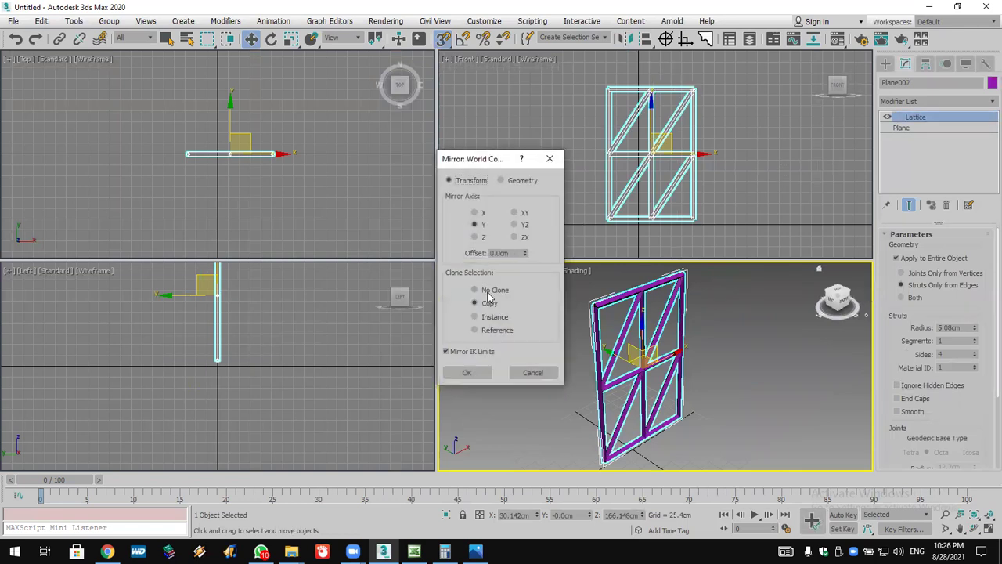
click(475, 237)
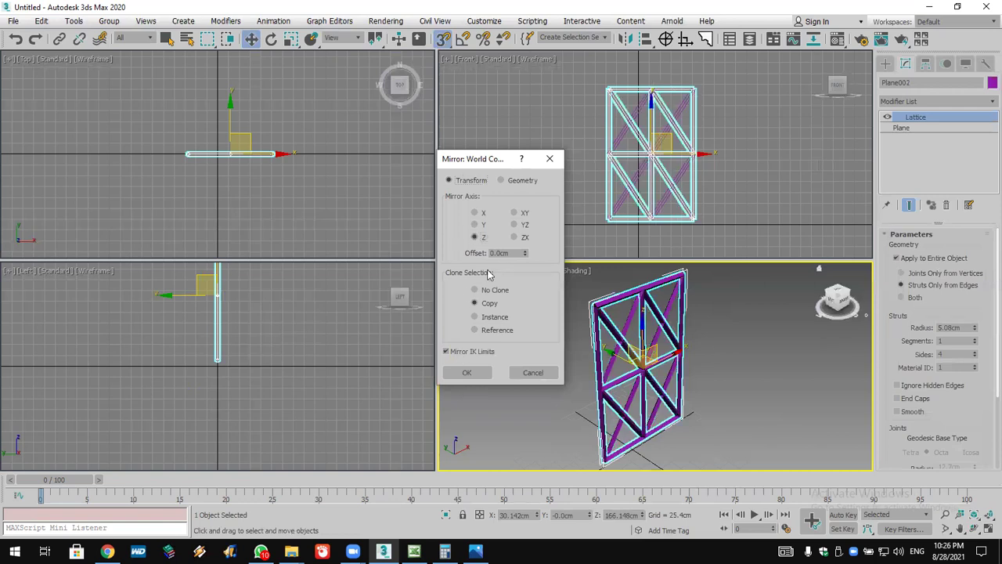
click(467, 373)
click(806, 419)
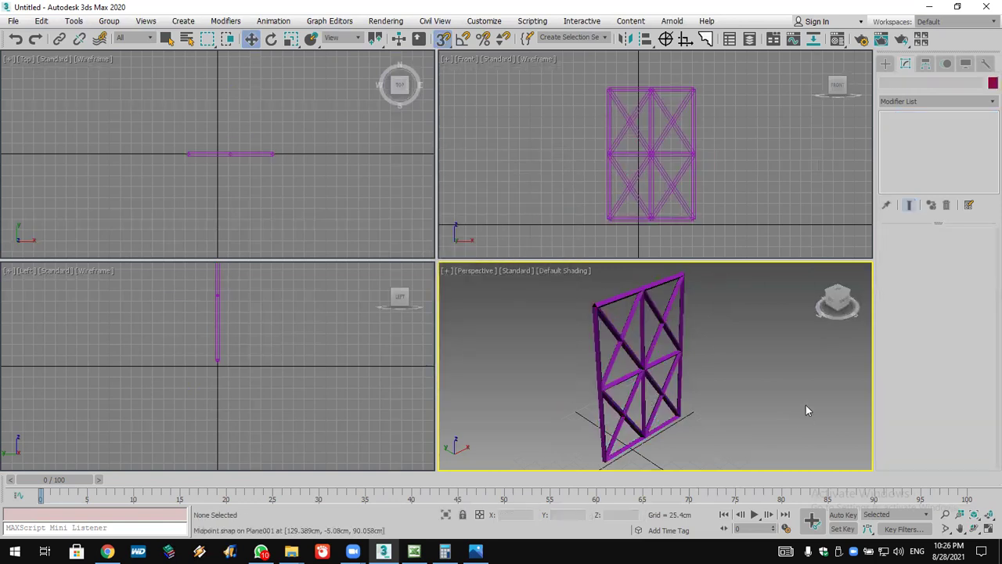
Select the mirrored lattice frame and try toggling its Ignore Hidden Edges option on and off.
click(611, 364)
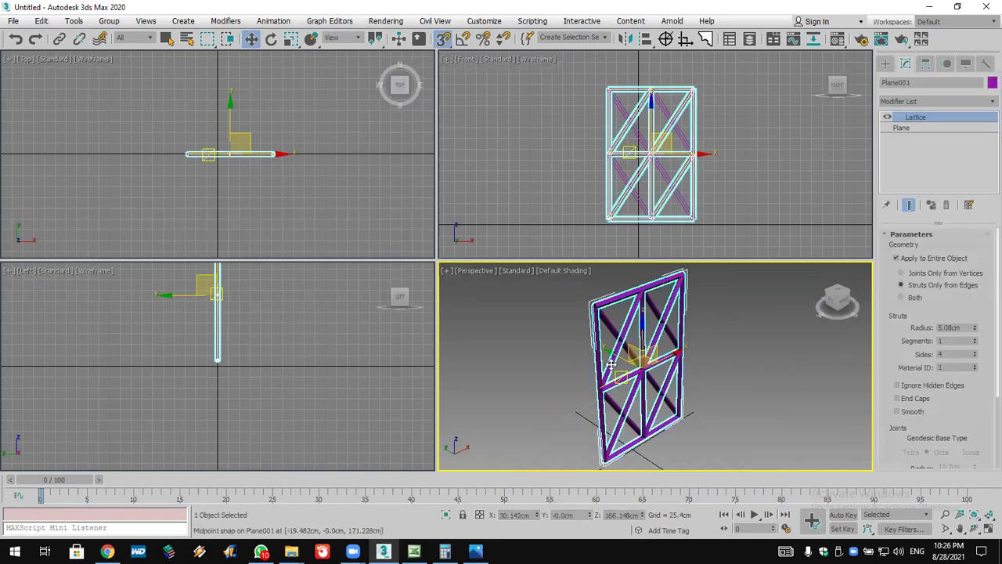
click(612, 354)
click(633, 357)
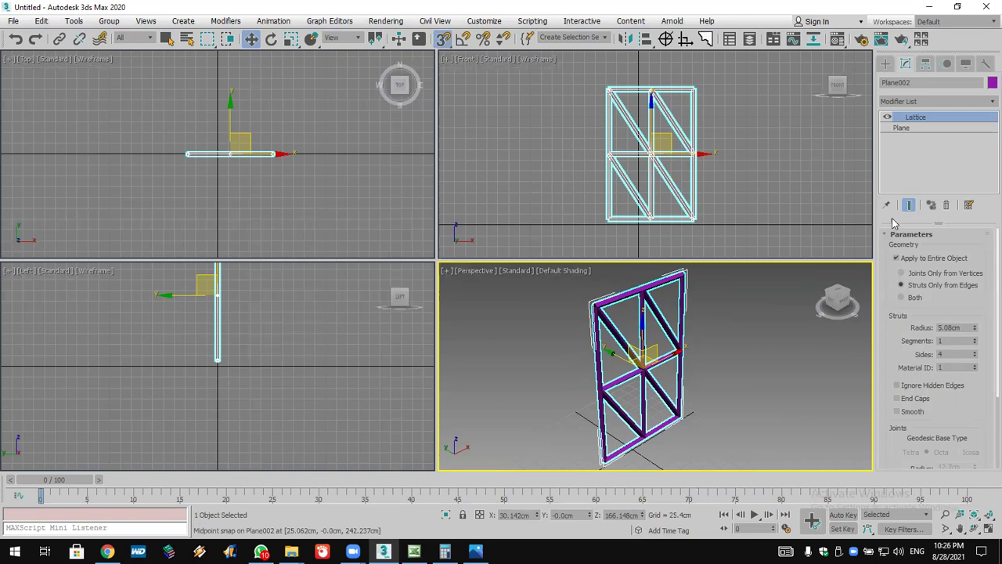
click(945, 386)
click(946, 386)
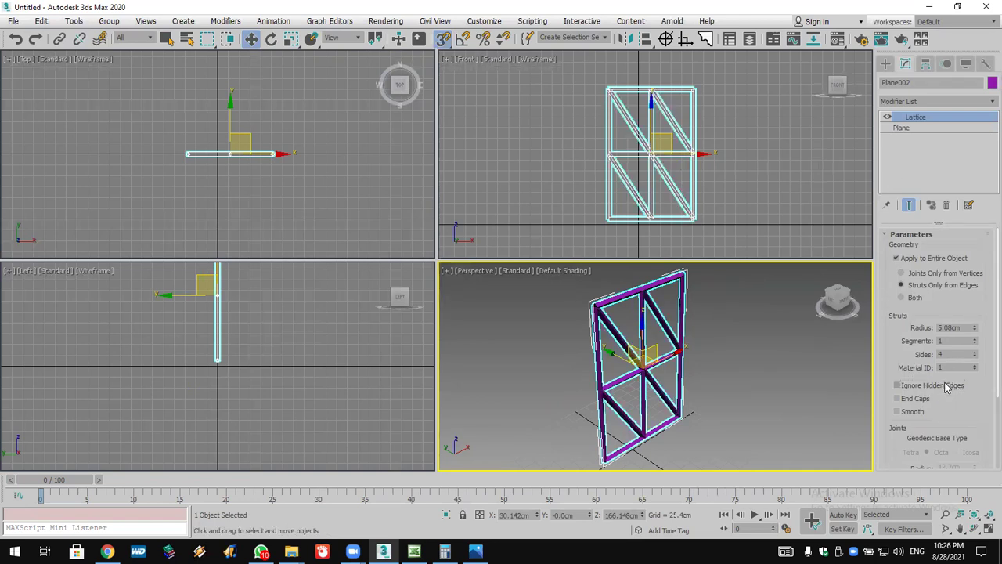
click(945, 386)
click(946, 386)
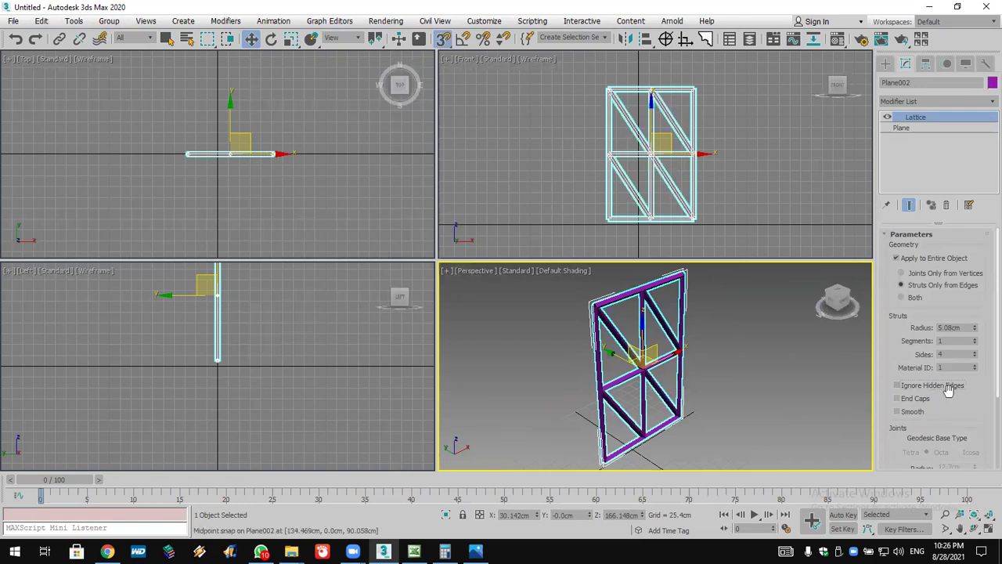
click(947, 387)
click(947, 387)
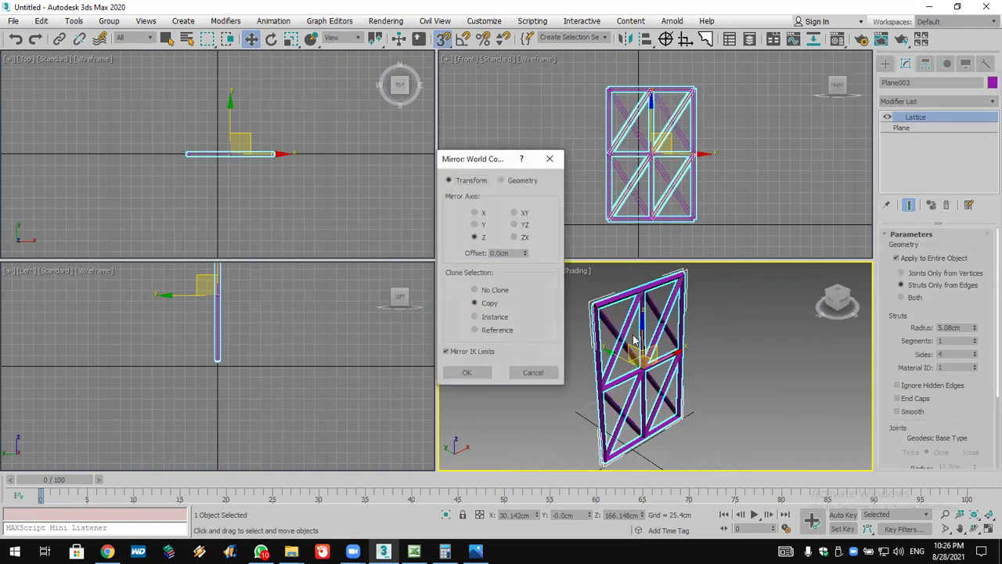
Mirror the lattice frame about Z once more as a copy and delete all the frames in the scene.
click(467, 376)
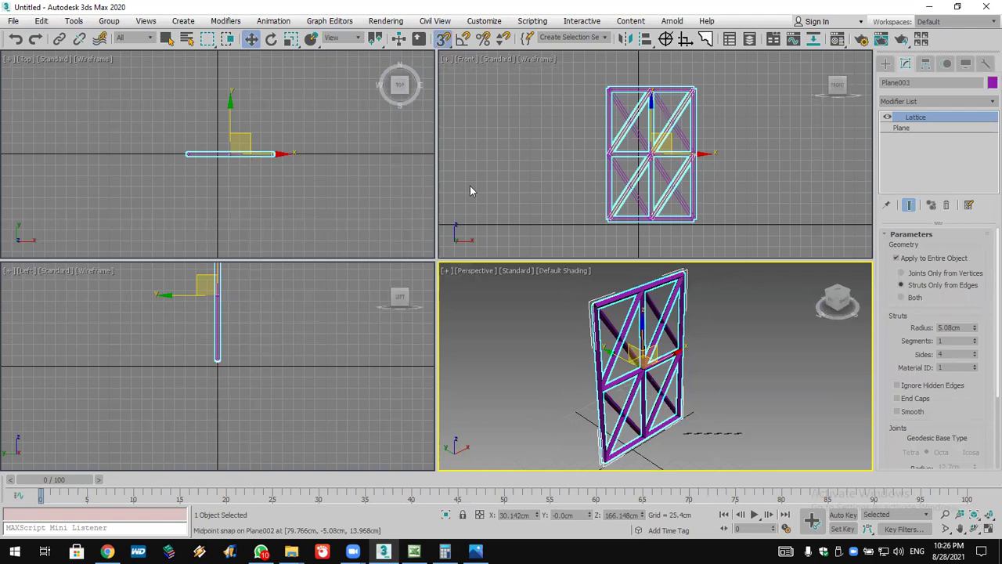
key(ctrl+a)
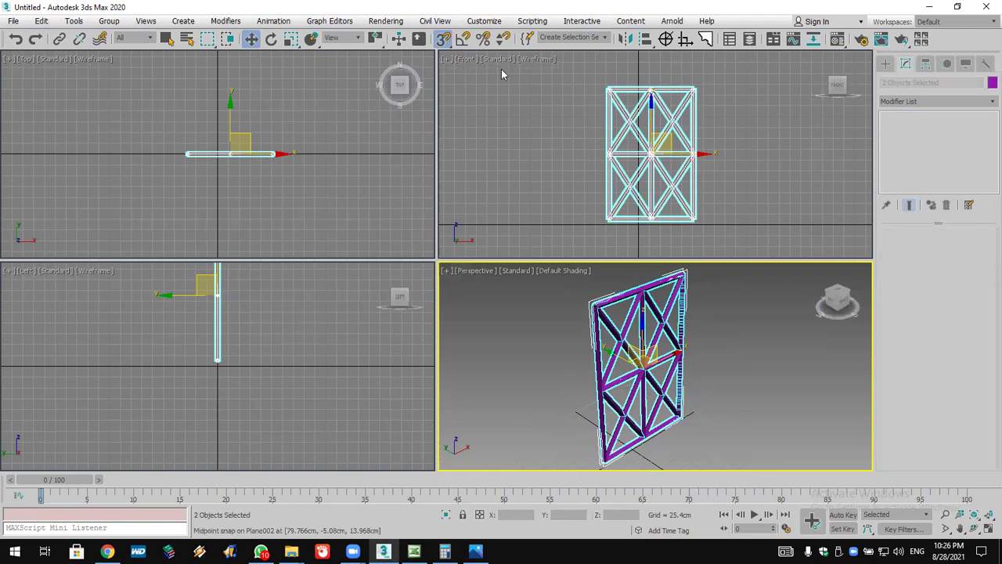
key(Delete)
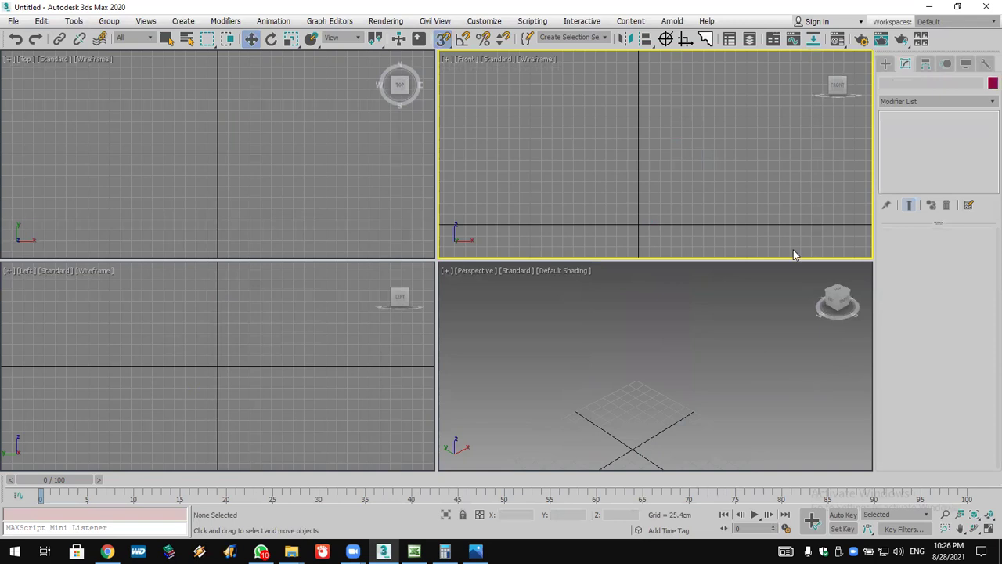
Switch to the house reference image in Photos, examine the walls and balconies up close, and return to 3ds Max.
key(alt+Tab)
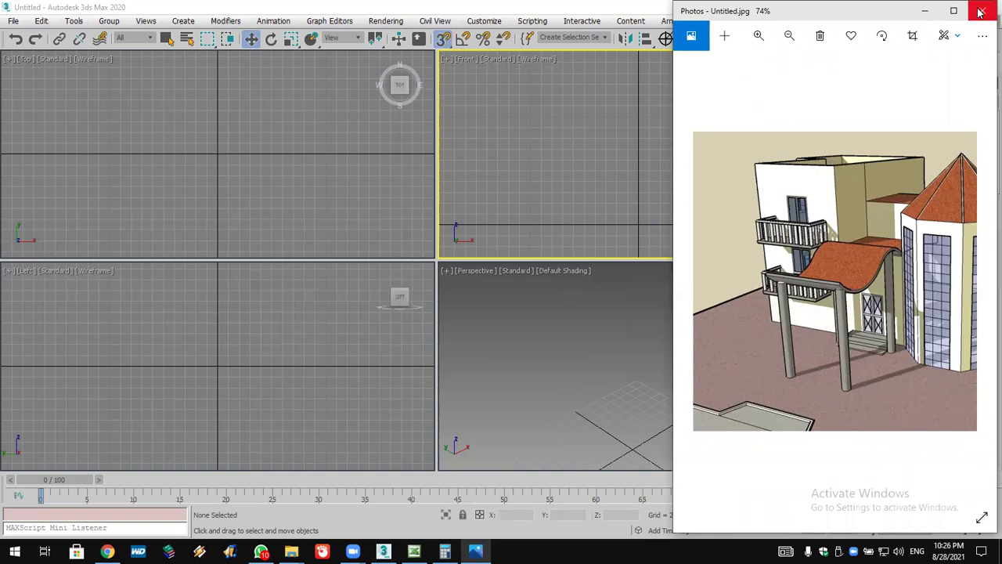
click(756, 36)
click(756, 36)
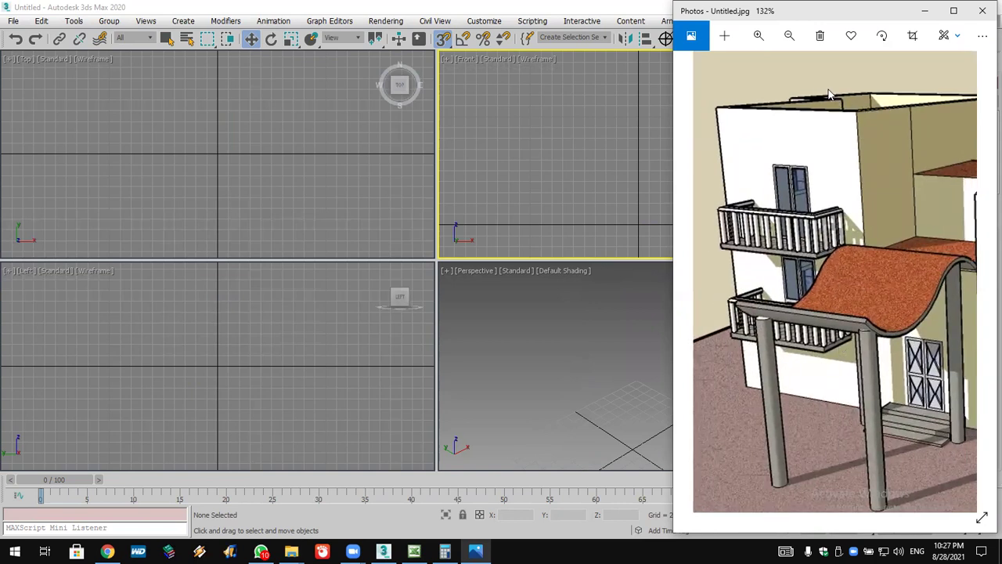
click(613, 7)
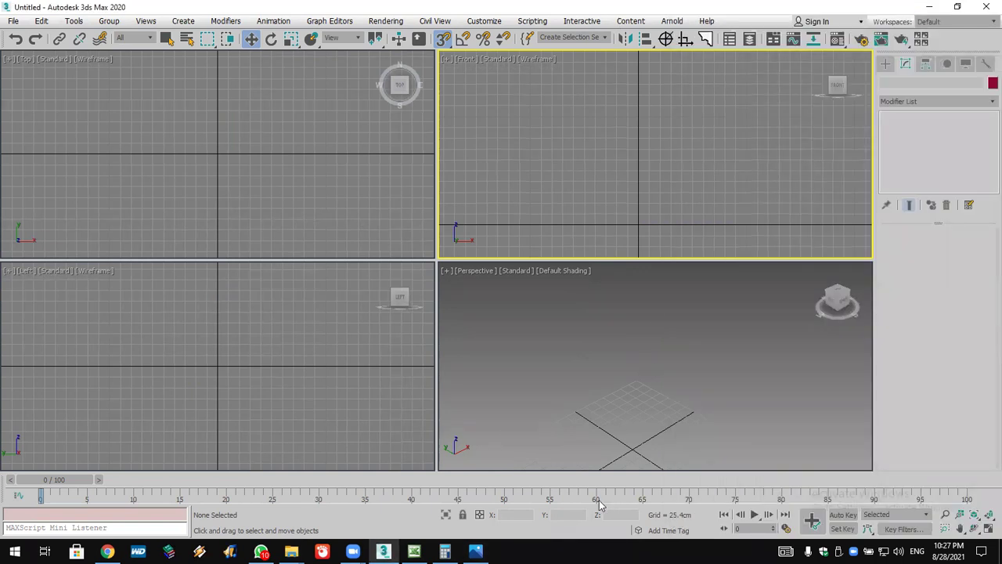
click(475, 550)
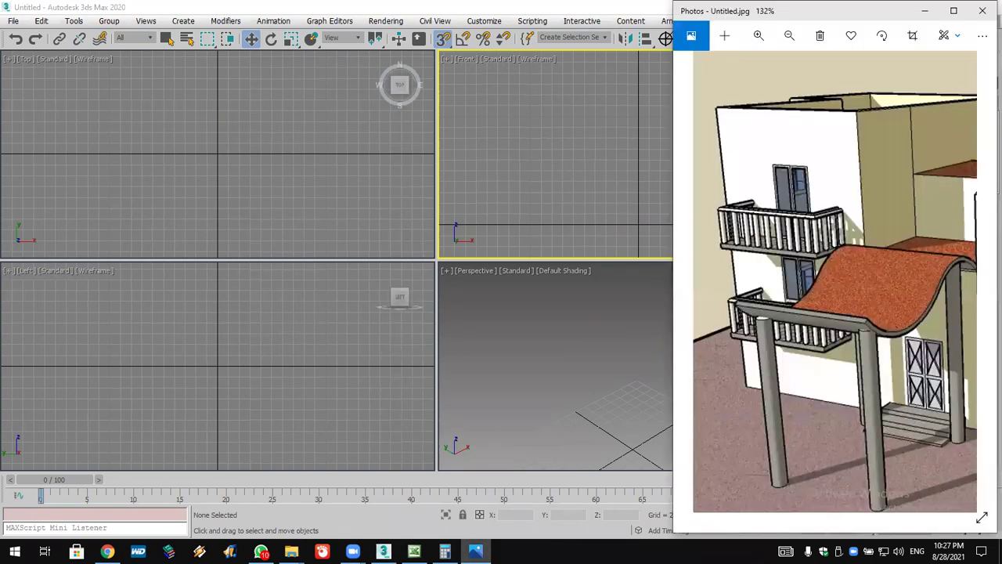
click(577, 6)
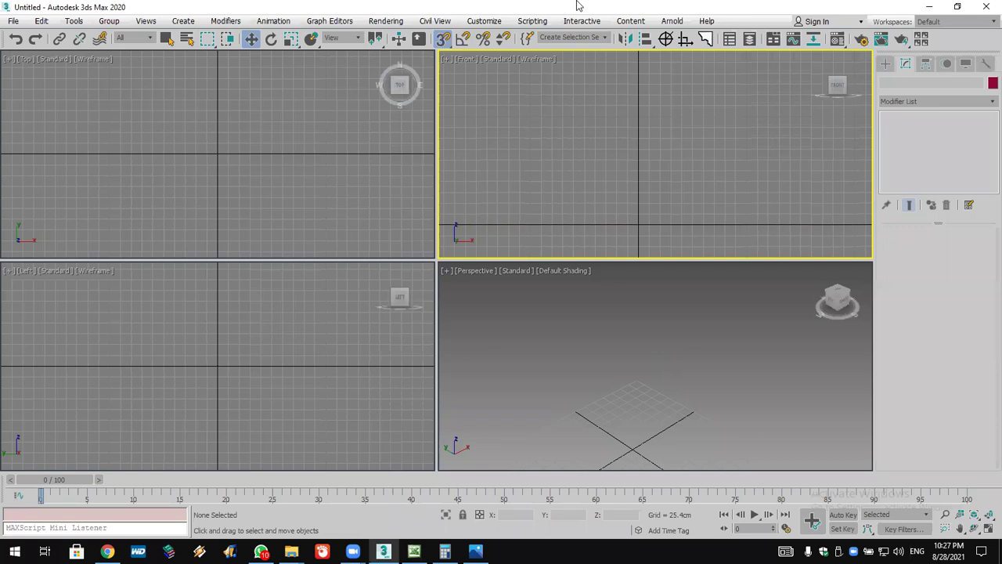
Start the Box tool and set snapping to Grid Points and Vertex with Midpoint turned off.
click(987, 515)
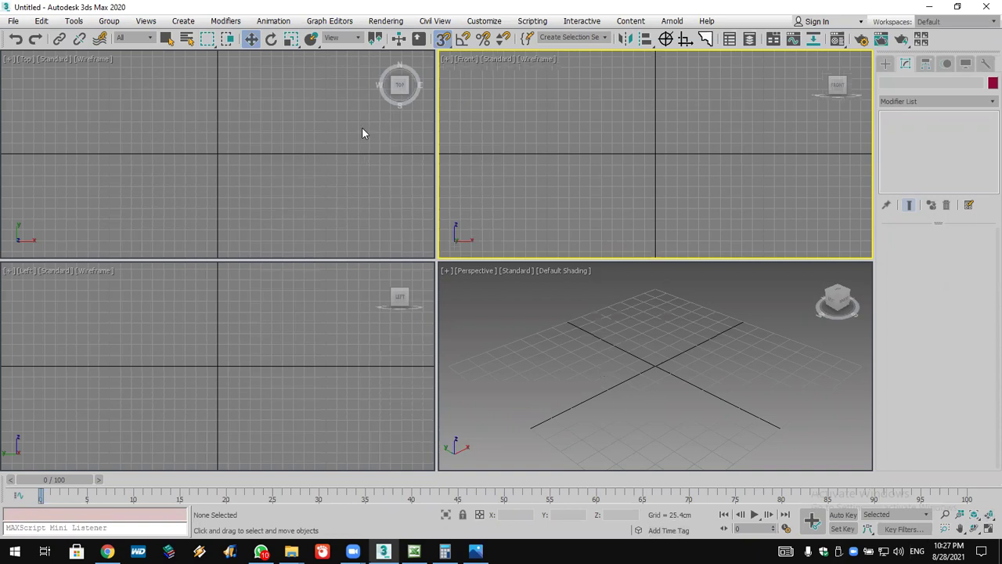
middle_drag(362, 128, 369, 171)
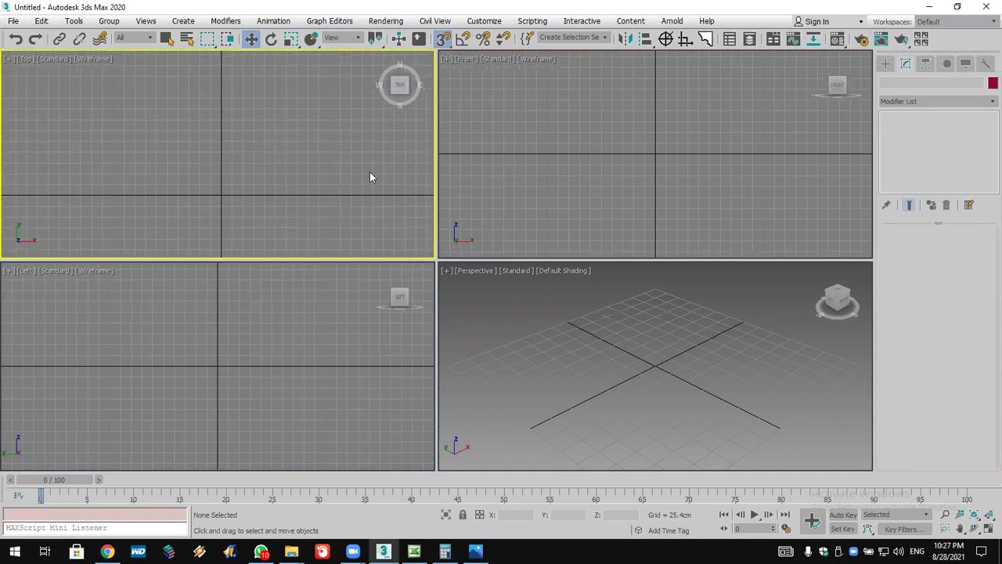
click(886, 64)
click(911, 139)
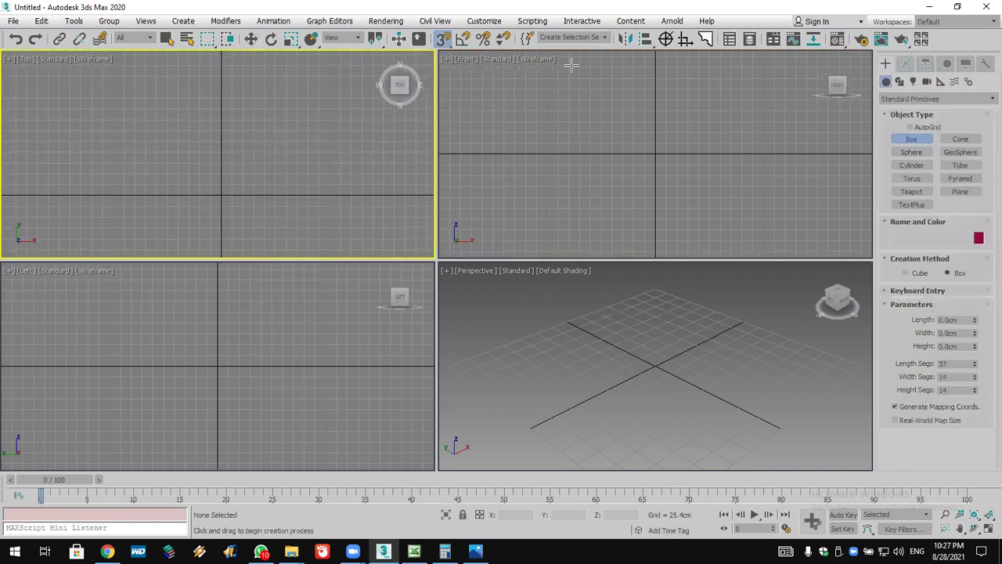
right_click(443, 39)
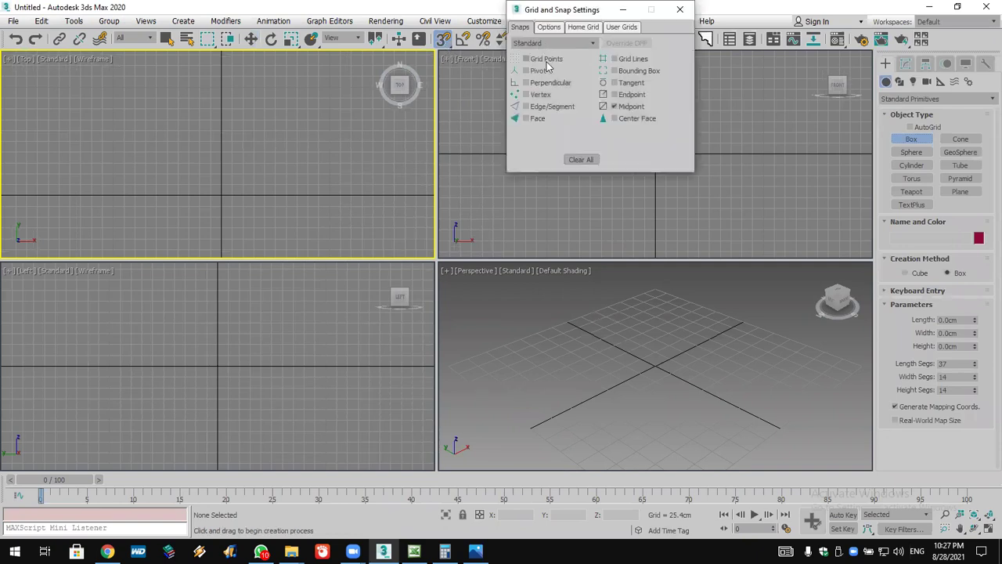
click(614, 106)
click(540, 94)
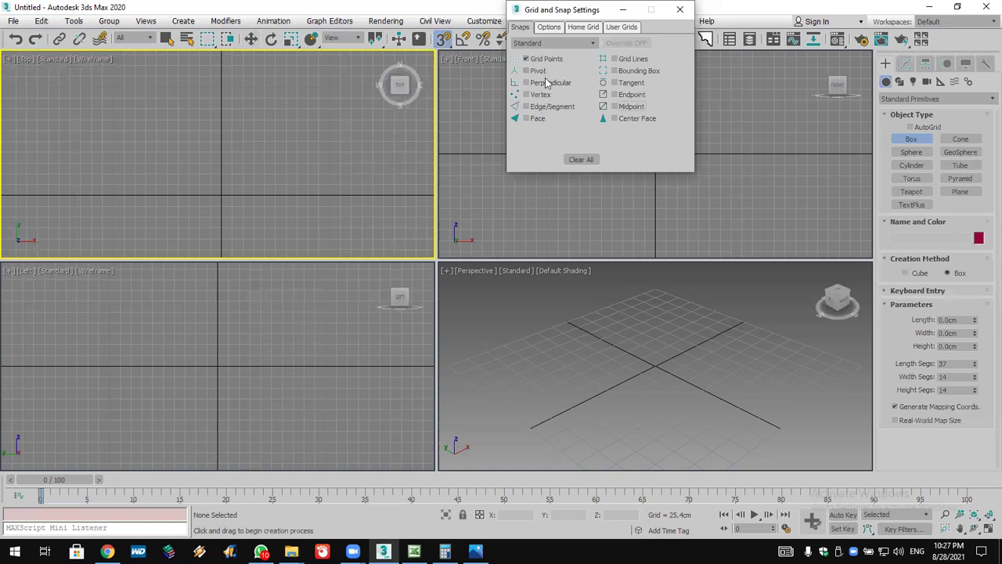
click(680, 9)
Cancel a trial box in the Top view and reset the scene without saving the changes.
drag(123, 88, 334, 108)
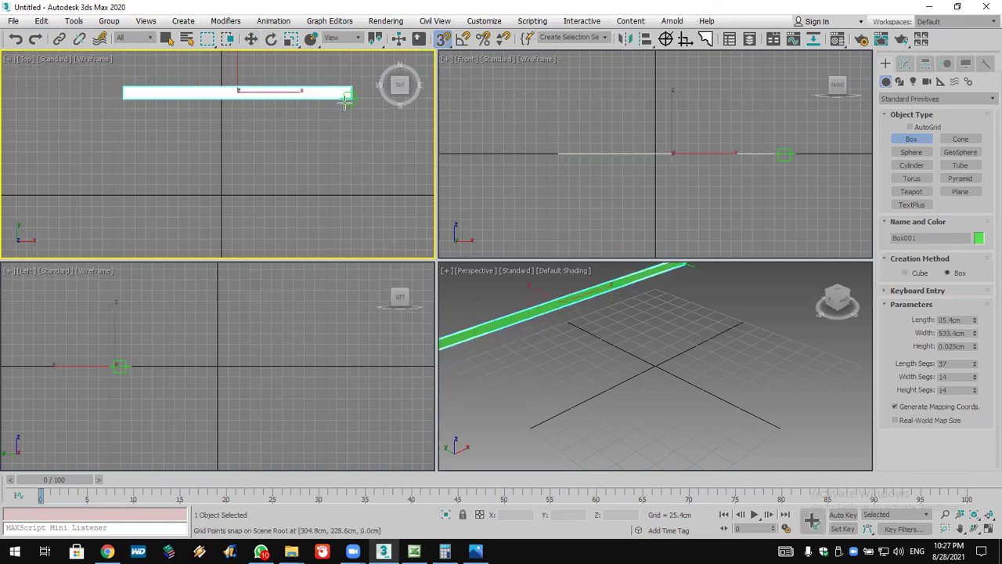
right_click(196, 87)
click(23, 24)
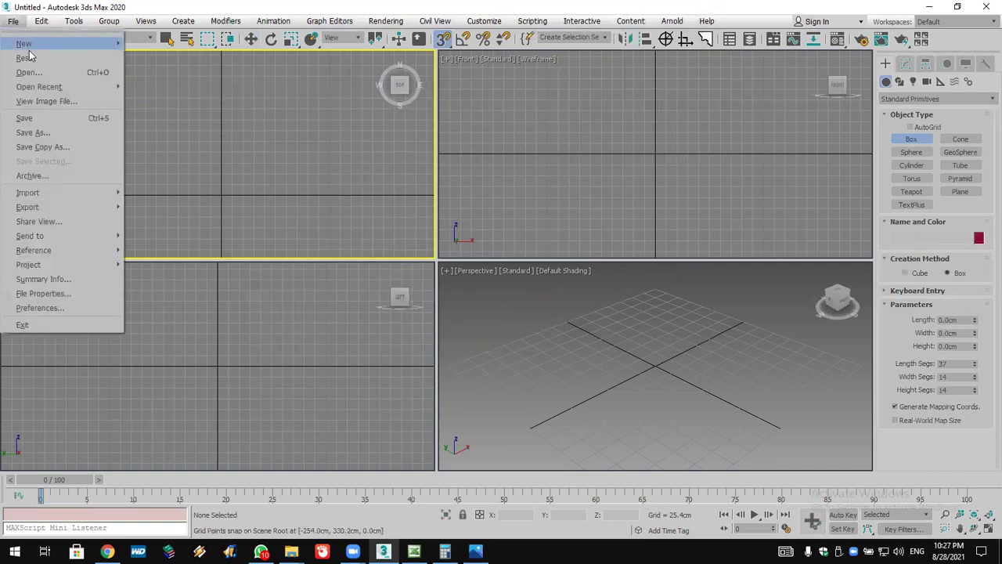
click(30, 63)
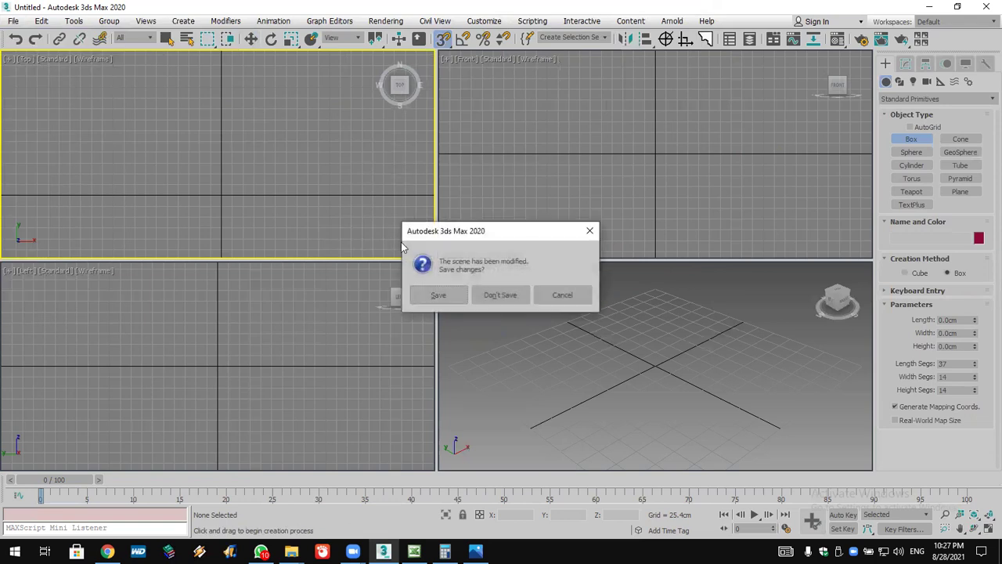
click(494, 295)
click(474, 296)
Create a box wall 609.6 cm wide, 25.4 cm thick and 228.6 cm high in the Top view.
click(911, 138)
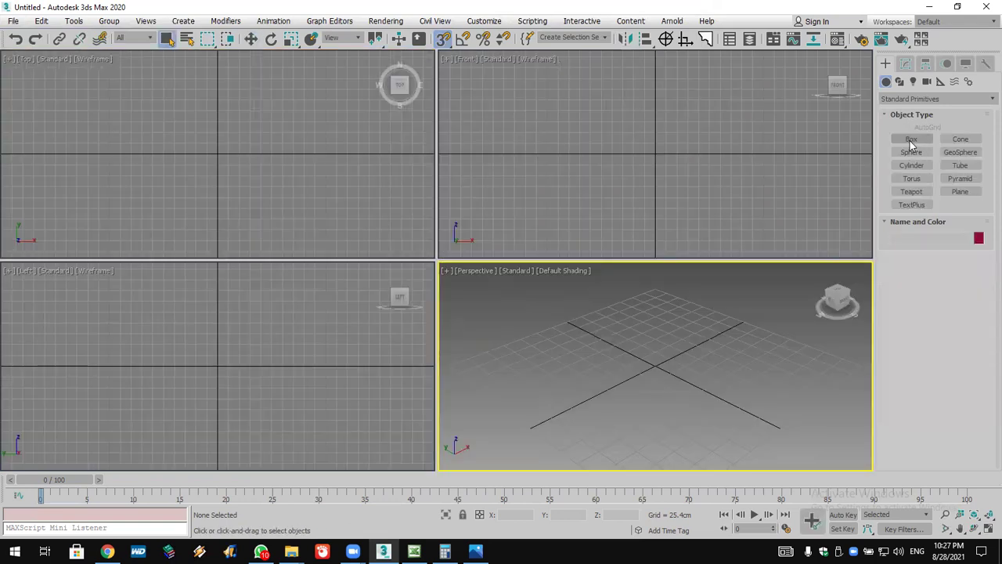
right_click(439, 39)
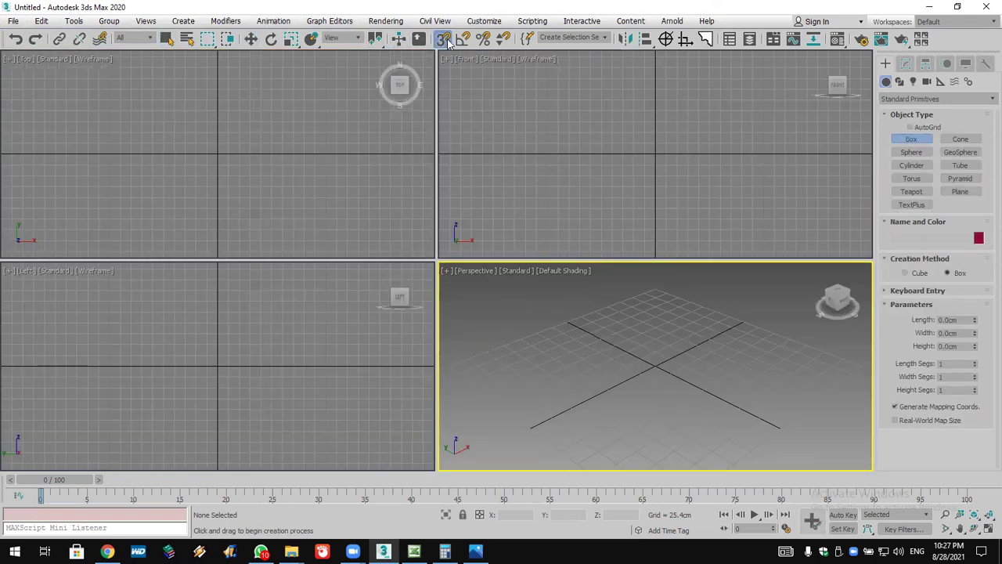
click(679, 9)
drag(88, 79, 347, 90)
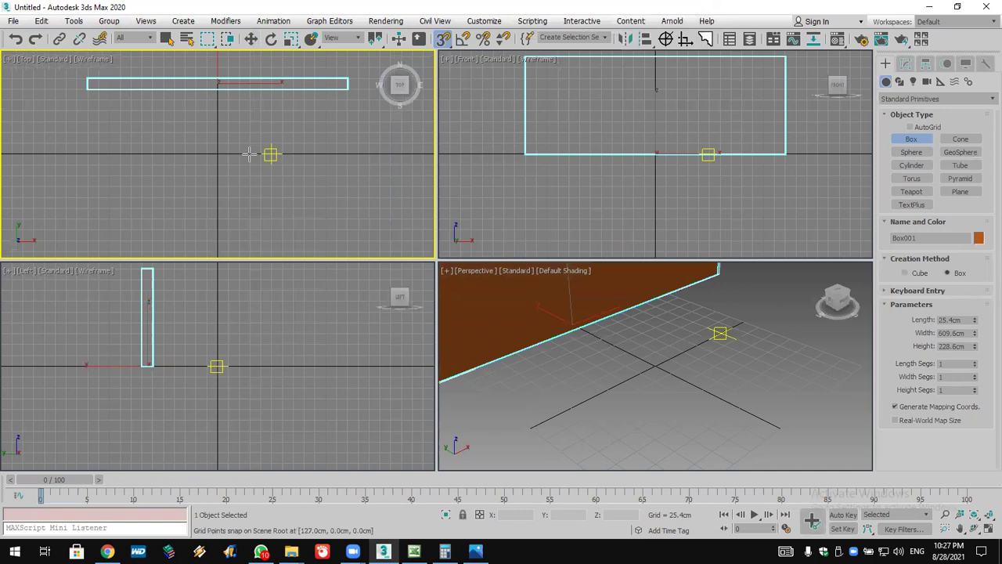
Add a perpendicular box wall 177.8 cm long, 25.4 cm thick and 228.6 cm high at the long wall's left end.
drag(93, 78, 95, 154)
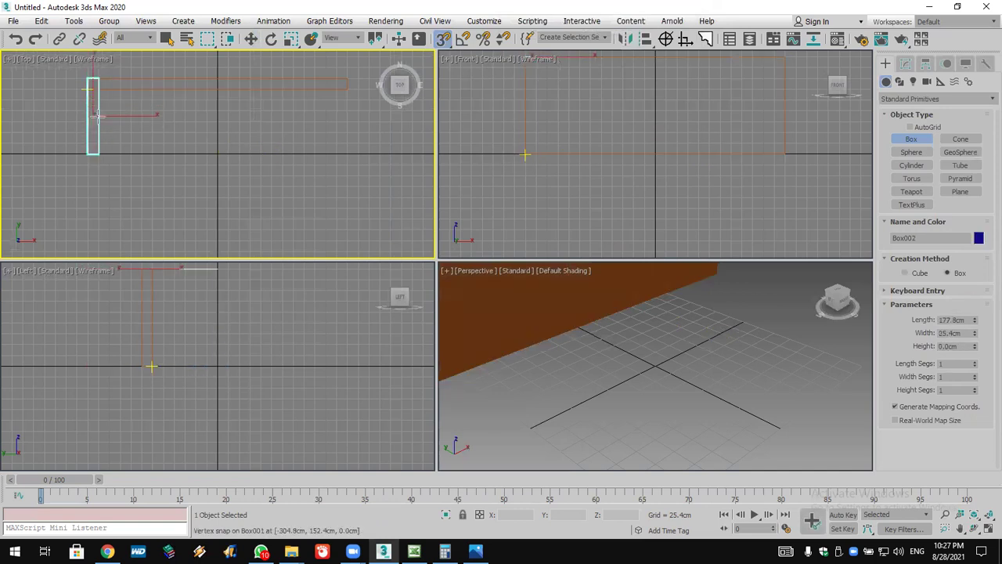
click(98, 123)
scroll(626, 363, down, 5)
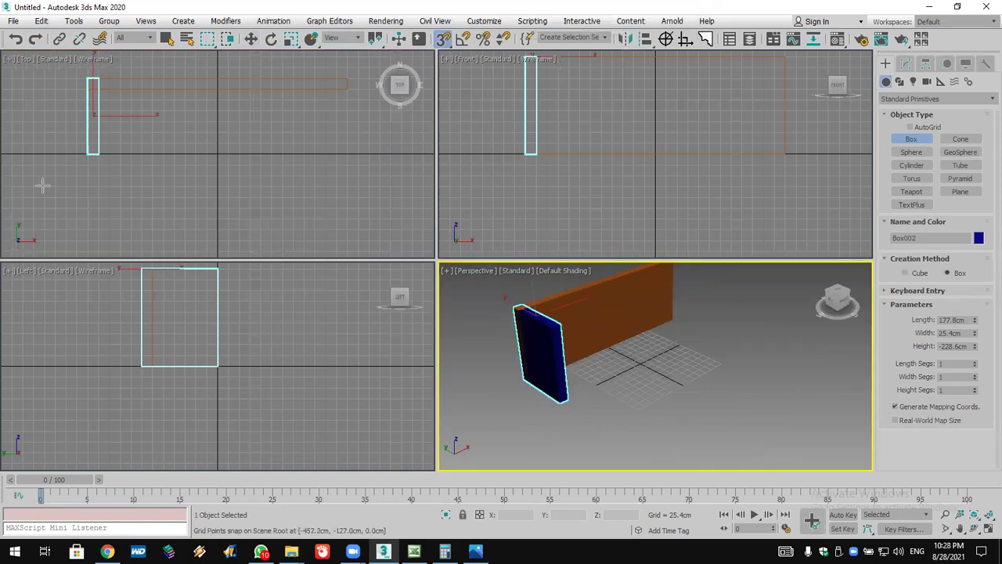
Add a third box wall 203.2 cm wide, 25.4 cm thick and 228.6 cm high from the short wall's free end.
click(84, 166)
drag(98, 164, 13, 155)
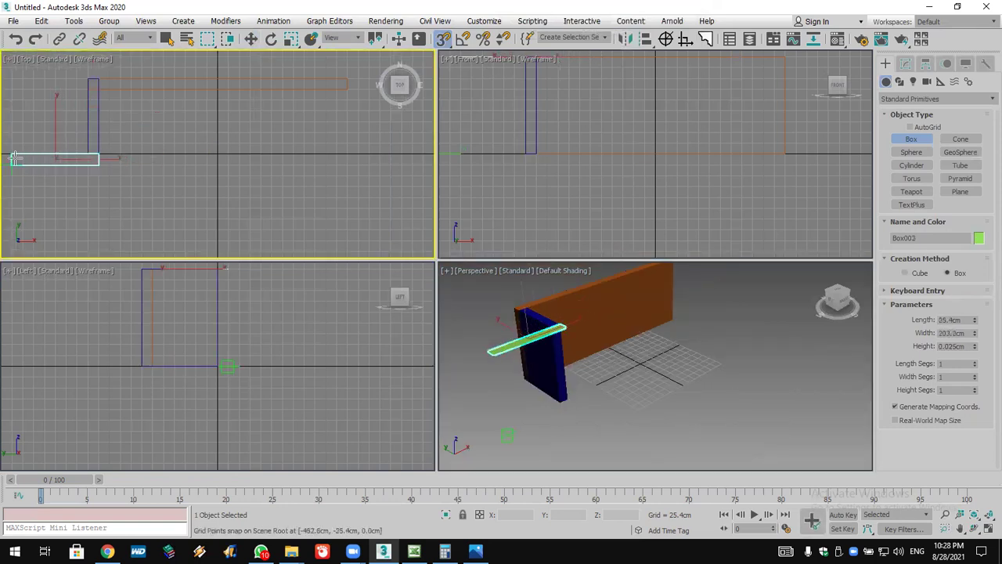
click(24, 180)
middle_drag(472, 307, 564, 331)
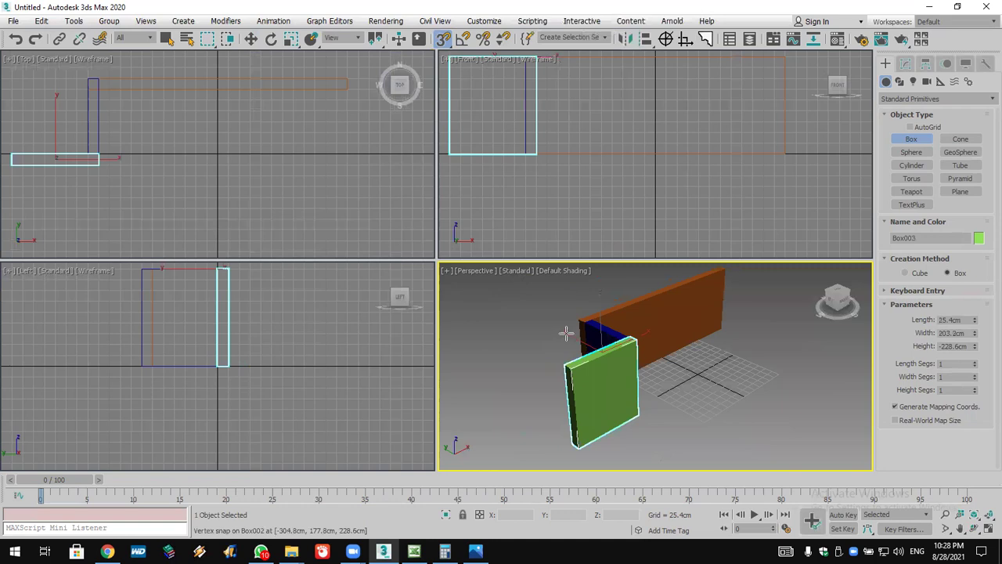
Reset the scene, discarding the three box walls without saving.
click(13, 21)
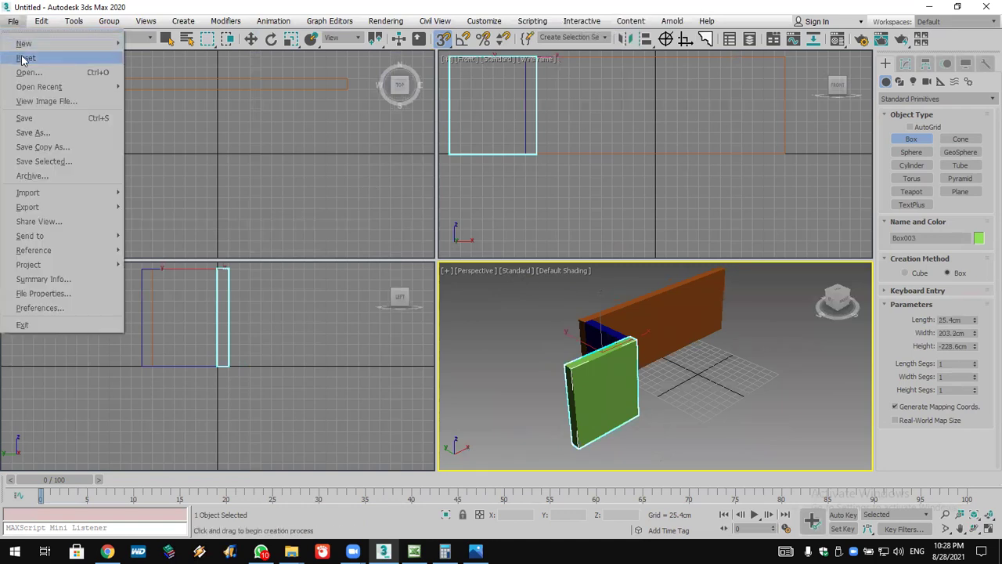
click(19, 59)
click(481, 295)
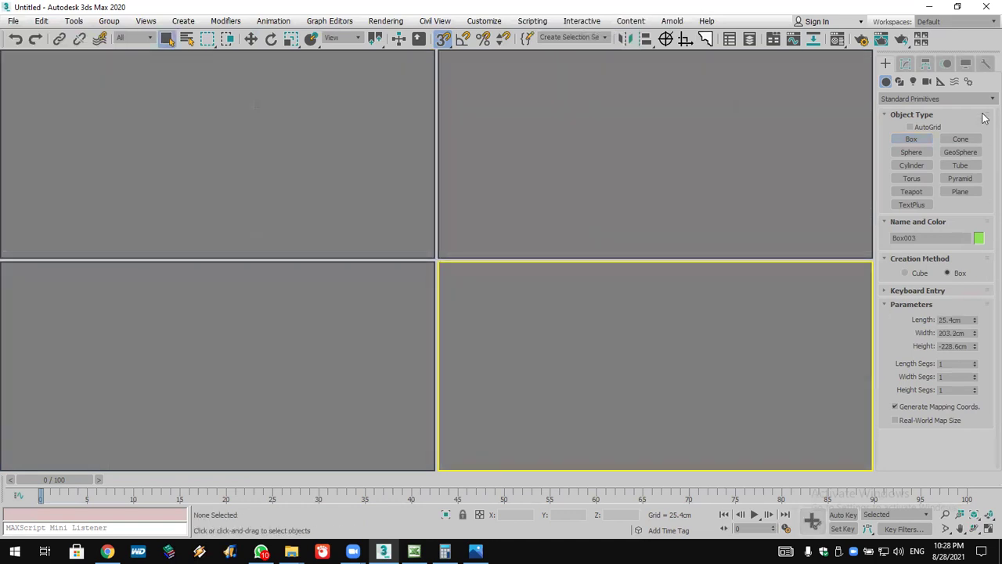
Draw a closed six-segment AEC Extended wall in the Top view, about 559 by 356 cm, with a square notch at its upper-left corner.
click(932, 99)
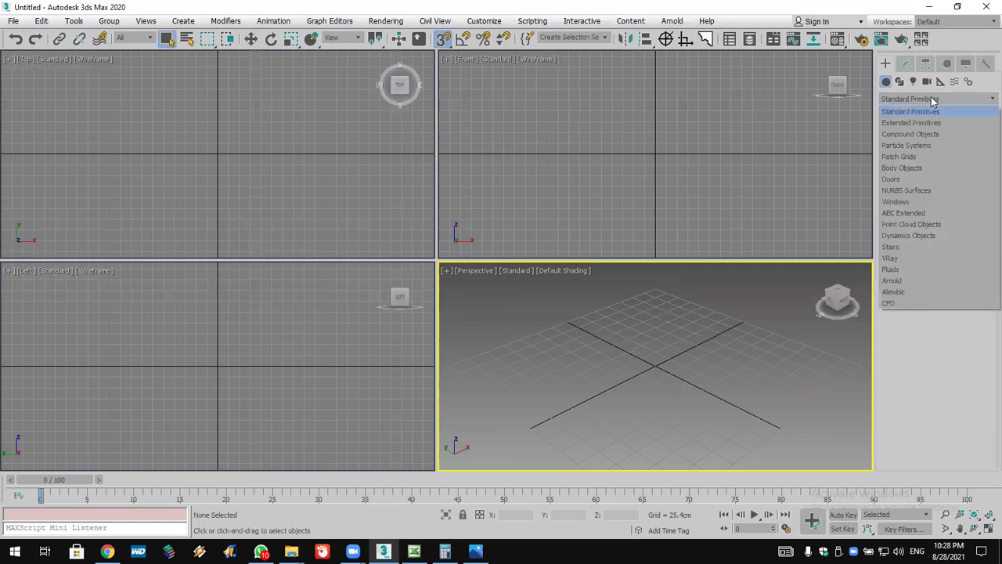
click(939, 214)
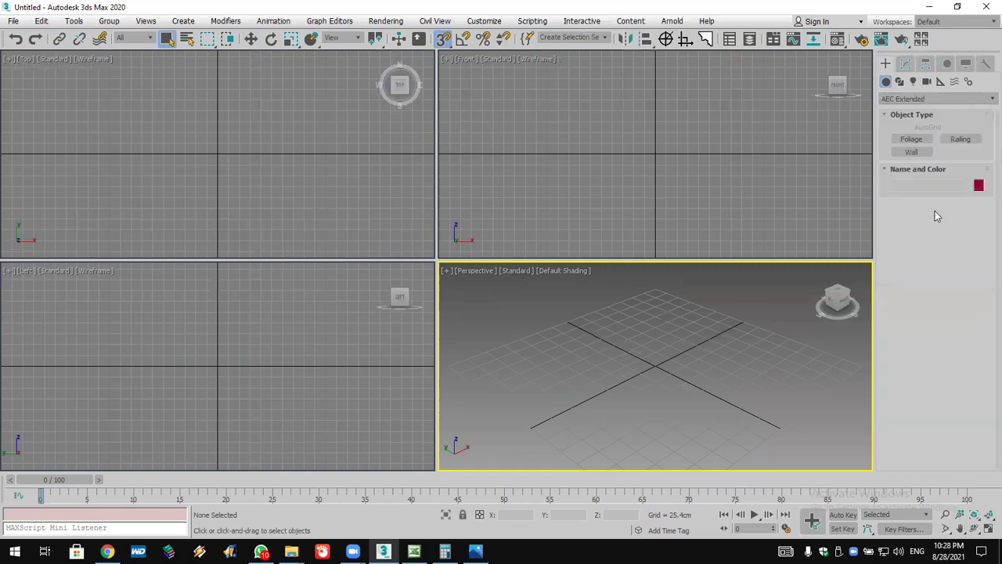
click(911, 153)
click(315, 99)
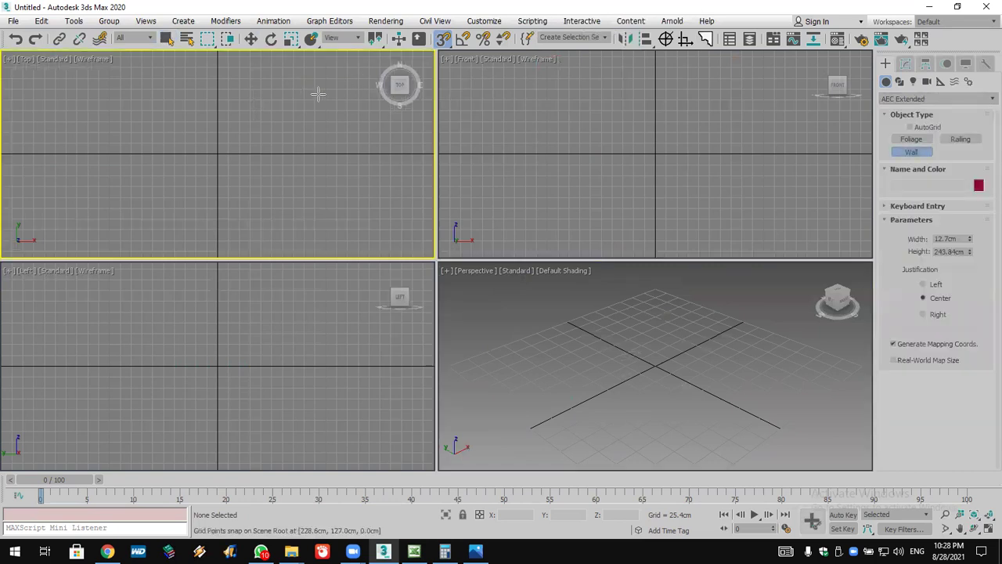
click(120, 99)
click(119, 143)
click(77, 142)
click(77, 251)
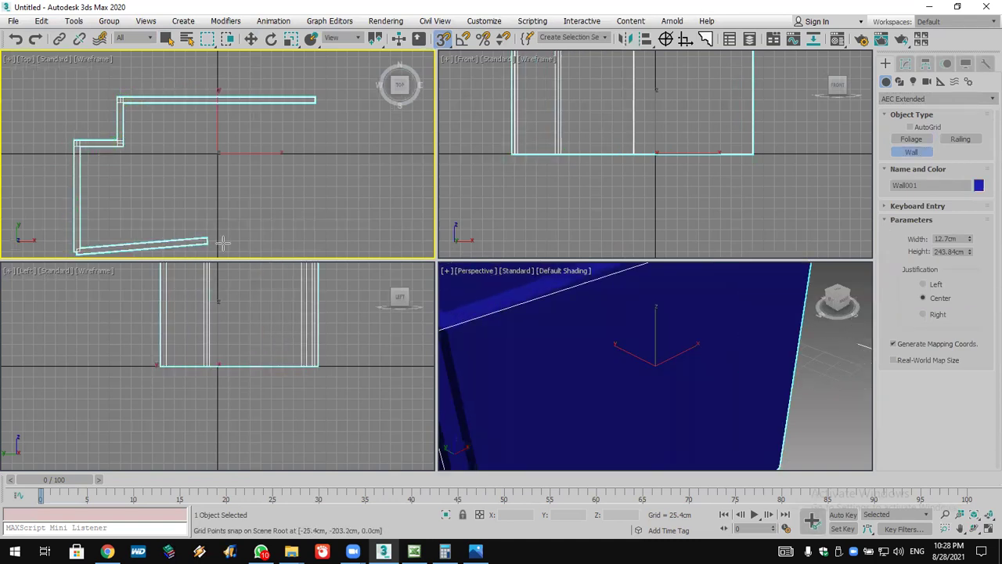
click(317, 251)
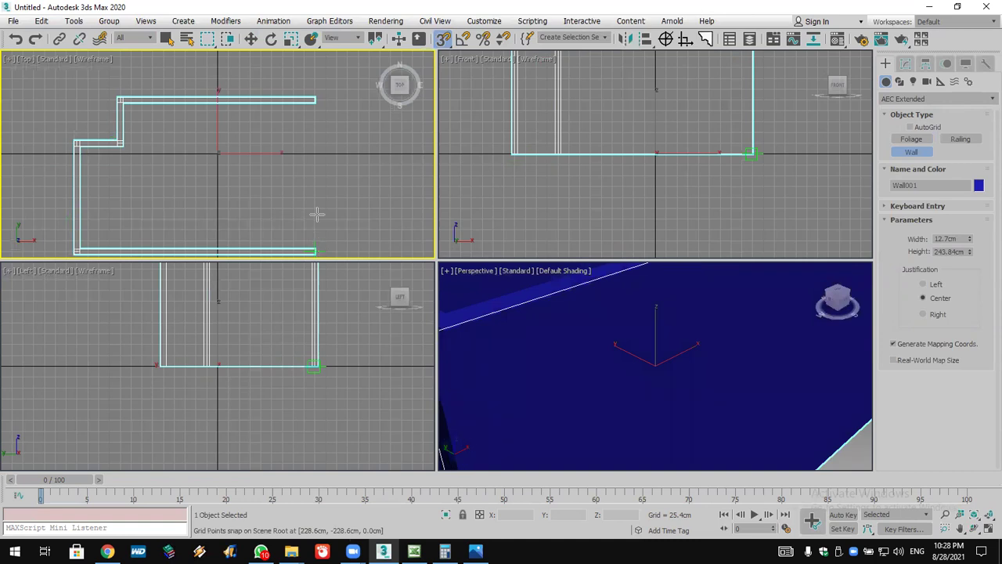
click(316, 99)
click(483, 314)
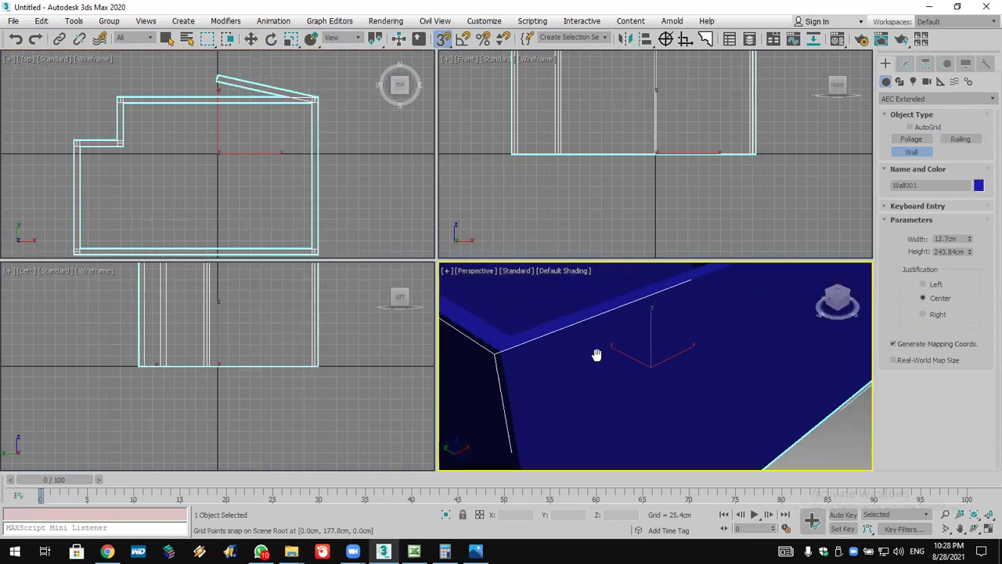
right_click(643, 369)
Set the wall's width to 15.494 cm and its height to 252.476 cm.
scroll(649, 368, down, 3)
scroll(720, 332, up, 5)
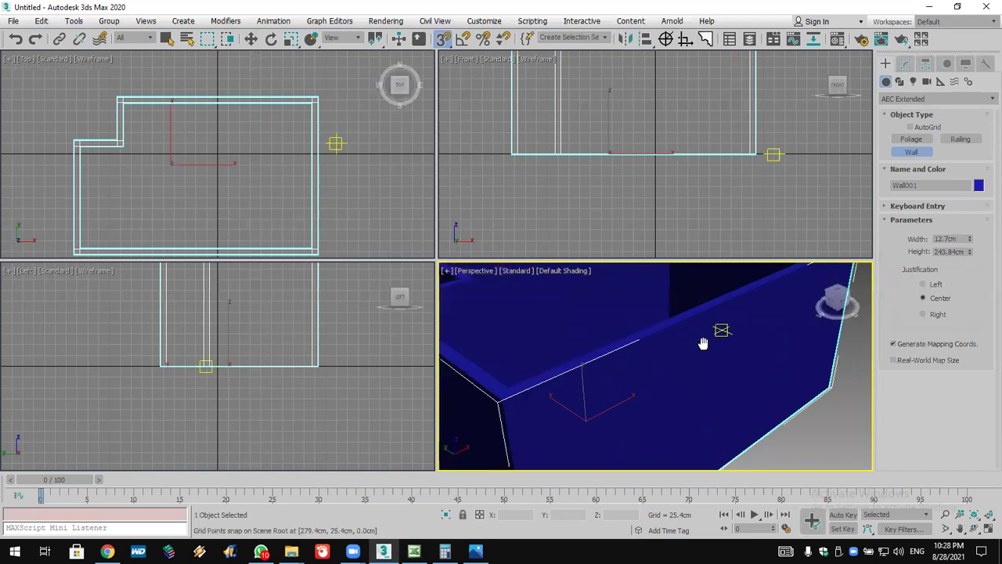
scroll(687, 361, down, 5)
drag(970, 240, 970, 270)
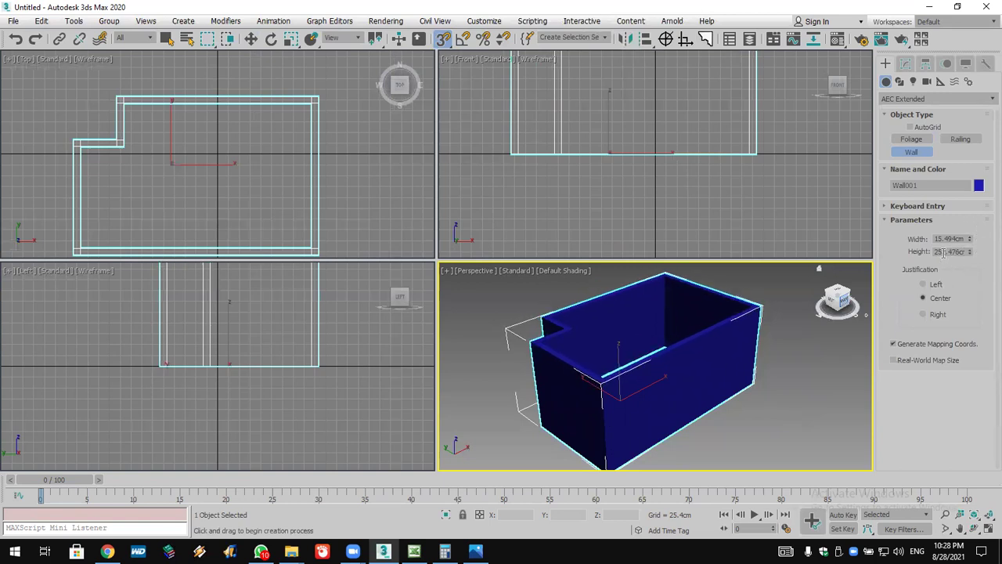
click(904, 67)
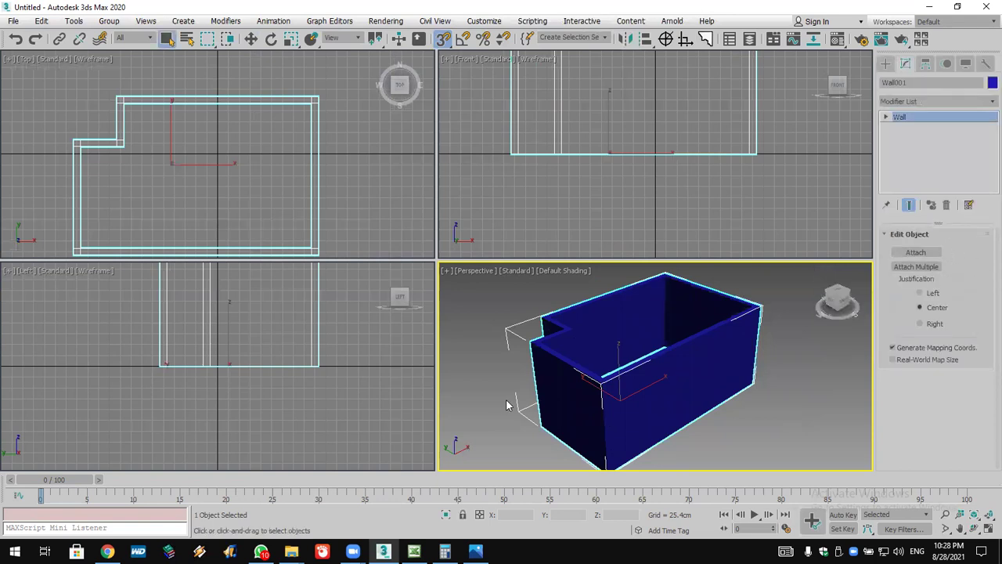
middle_drag(224, 214, 221, 192)
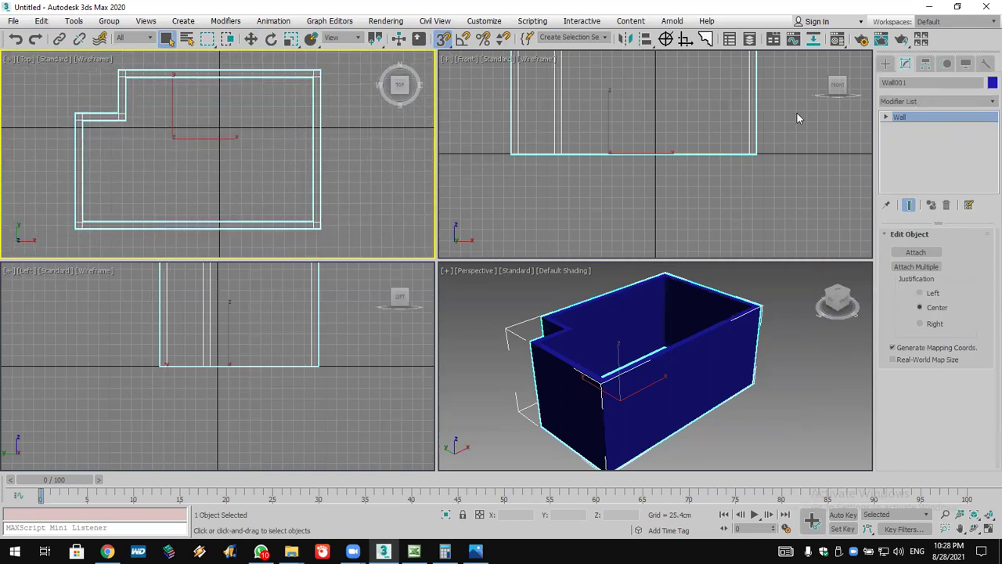
Create a roof slab box in the Top view between the walls' inner corners, 340.106 cm long, 543.306 cm wide and 12.675 cm high.
click(885, 64)
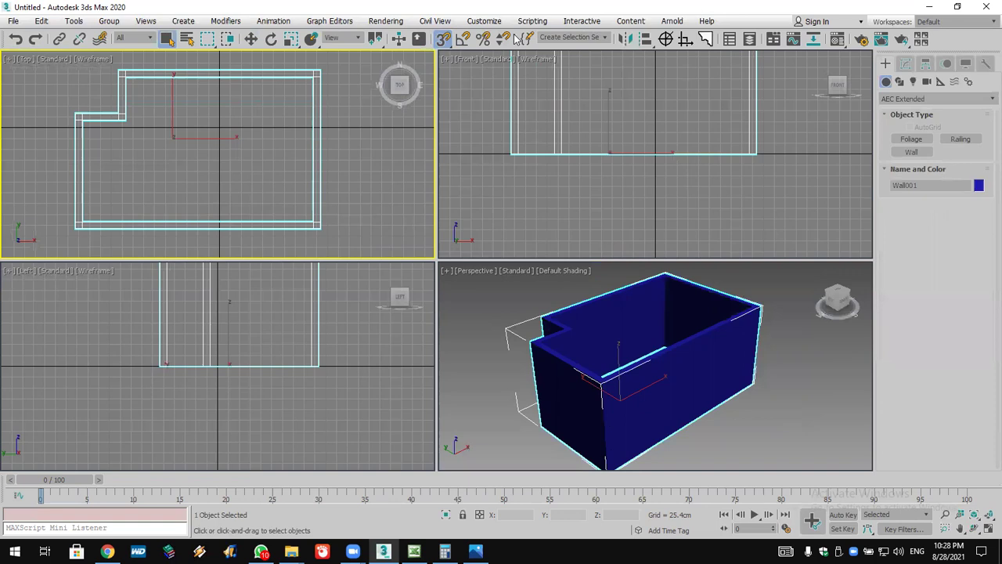
right_click(444, 39)
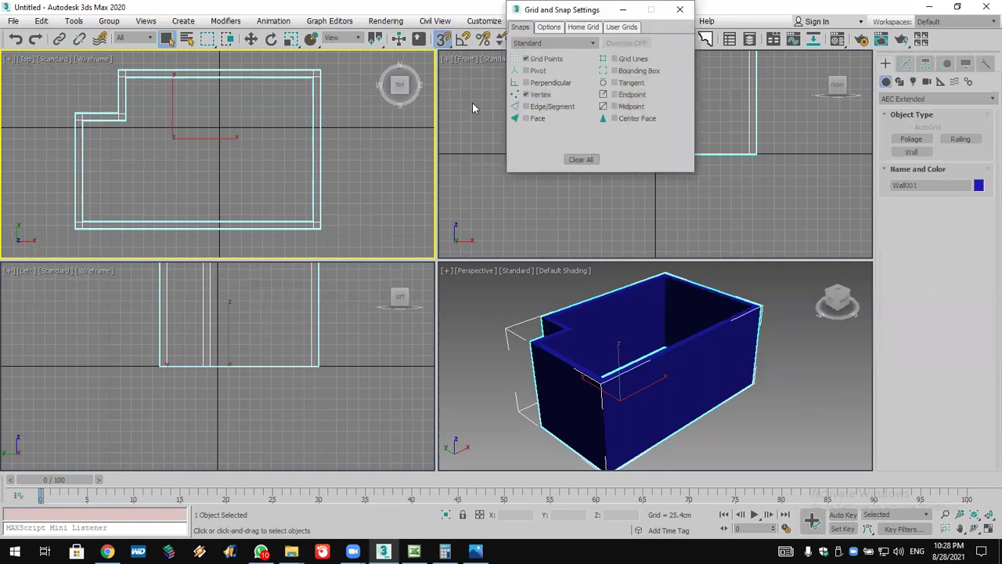
click(679, 10)
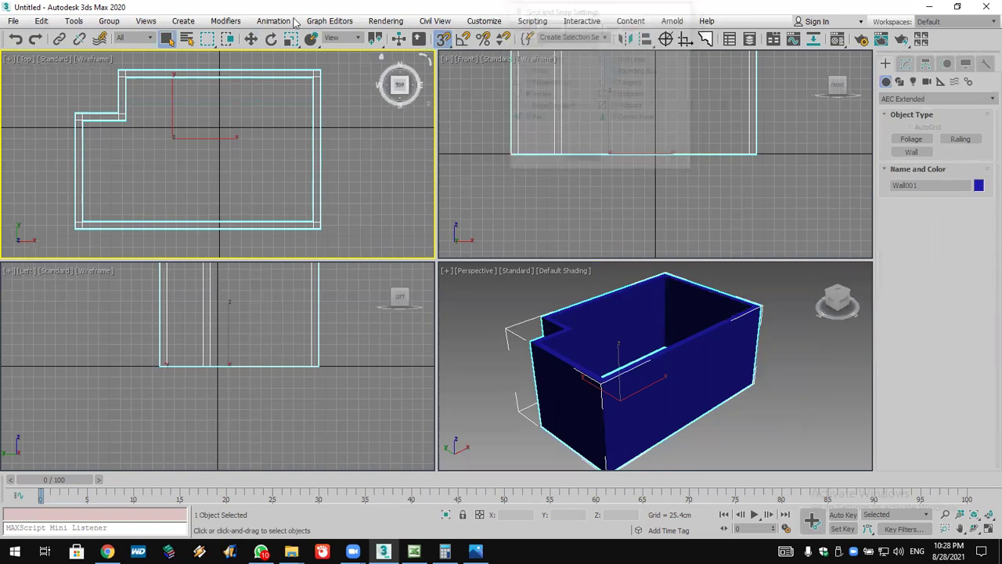
click(928, 99)
click(916, 107)
click(911, 139)
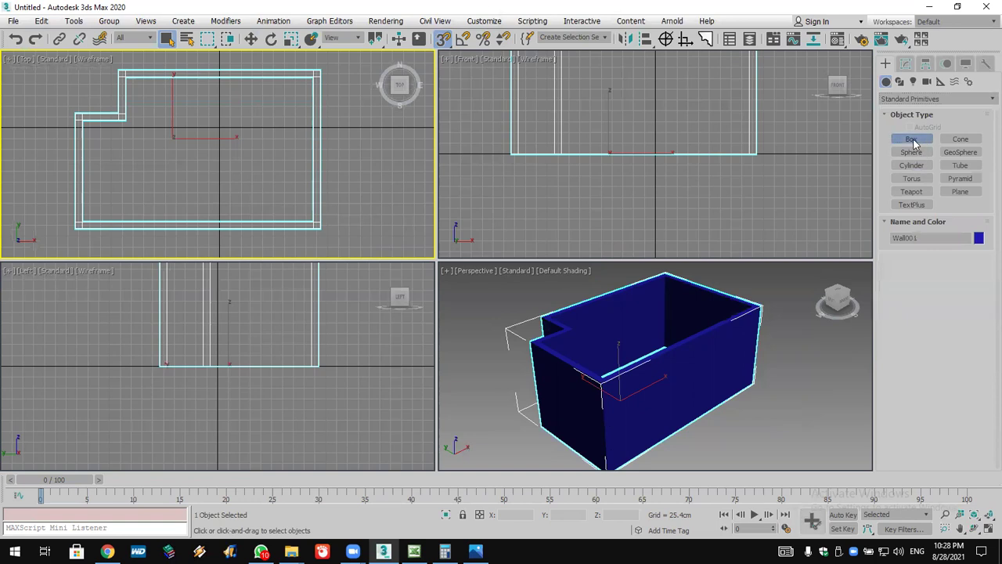
drag(82, 222, 314, 76)
drag(976, 350, 11, 387)
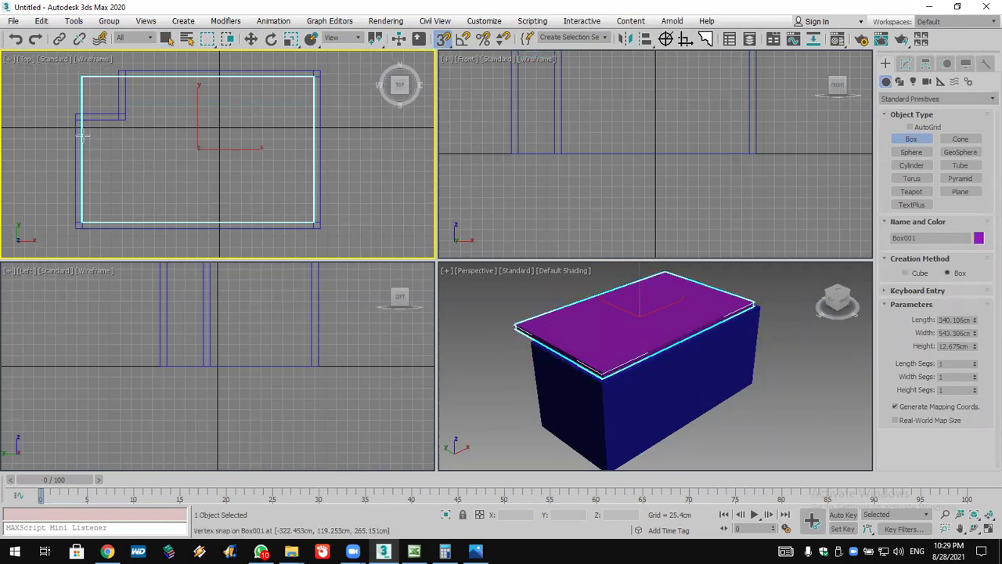
Create a 101.6 by 101.6 cm box, 279.4 cm high, over the wall's notch and lower it in the Front view through the roof slab.
middle_drag(83, 135, 119, 182)
drag(117, 123, 166, 173)
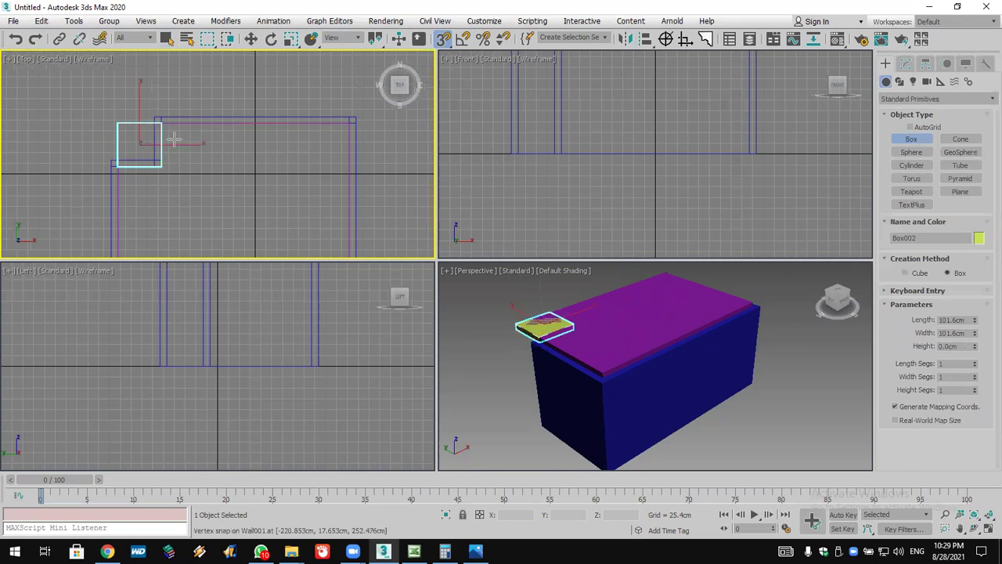
click(250, 38)
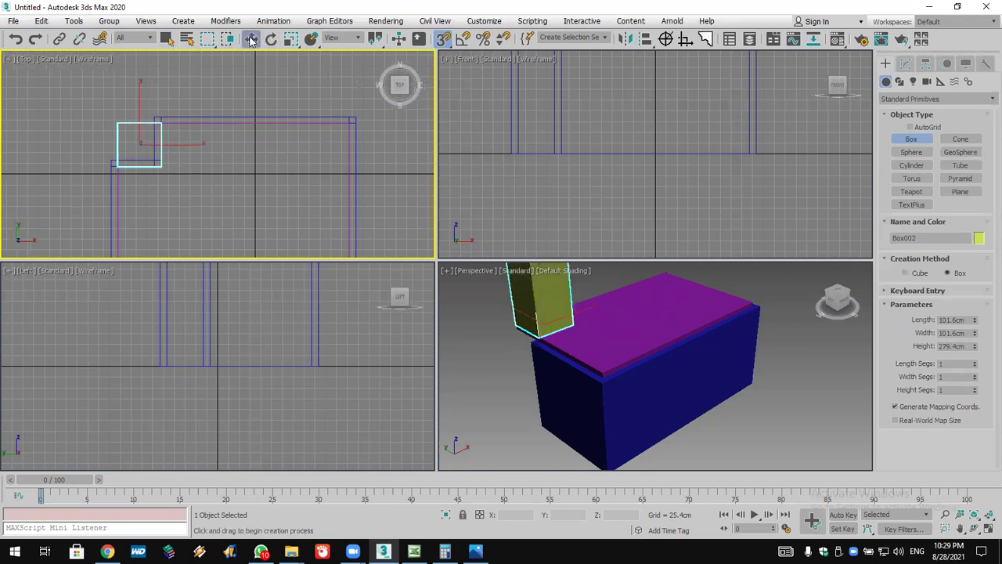
scroll(540, 138, down, 3)
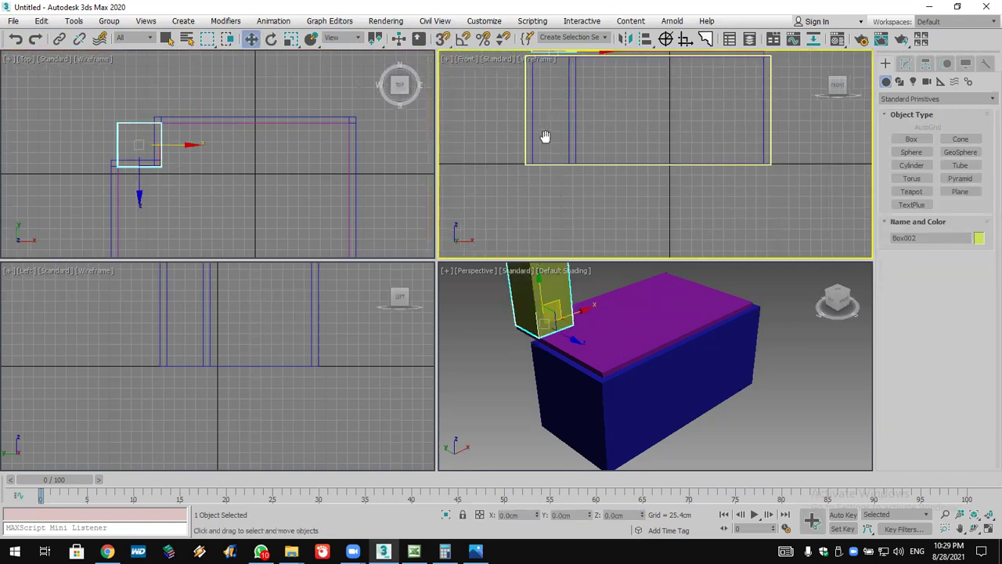
drag(568, 113, 583, 172)
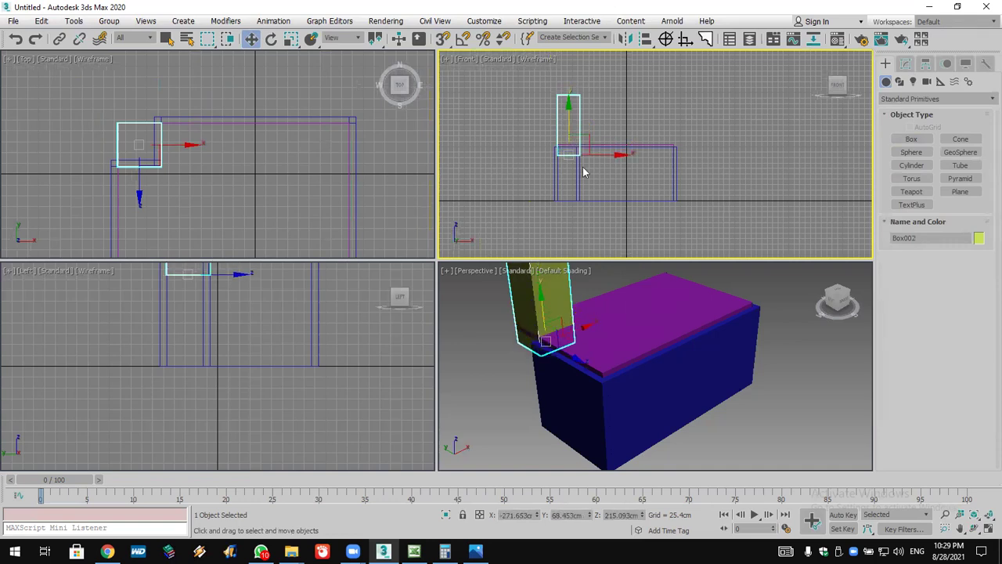
click(780, 413)
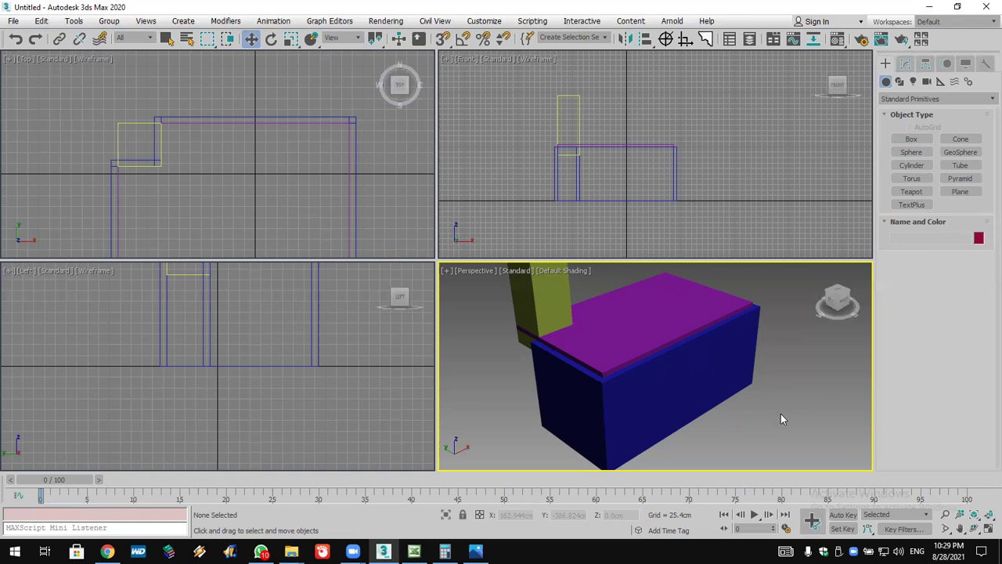
Switch to File Explorer, open the MAX PIc folder and browse its reference images.
key(super+d)
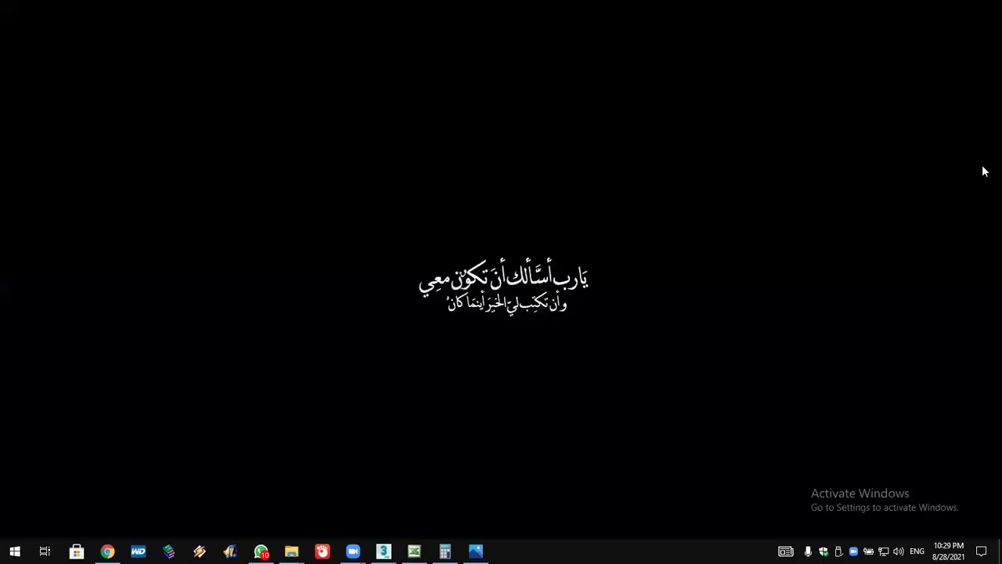
double_click(921, 24)
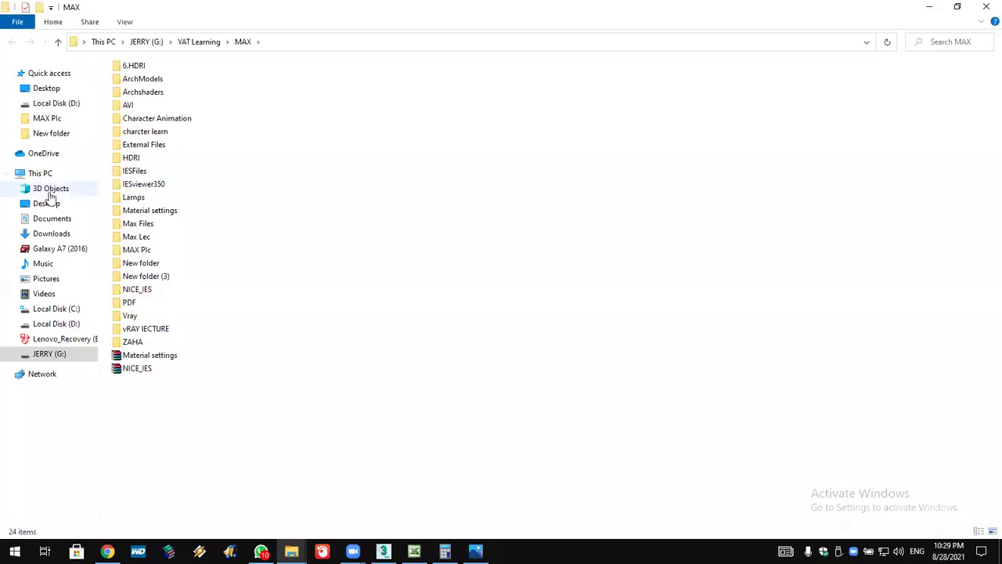
double_click(160, 251)
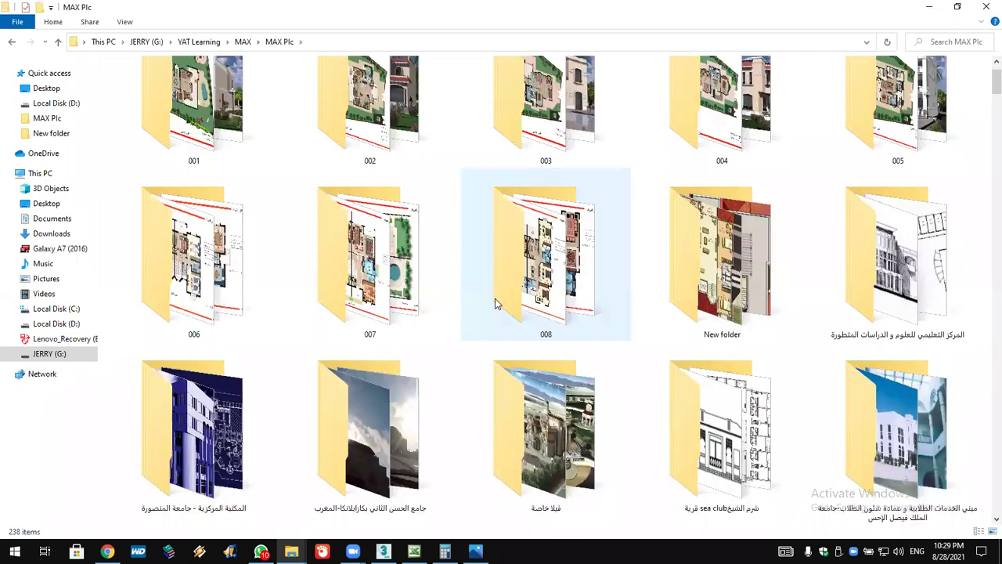
scroll(495, 306, down, 3)
click(494, 313)
scroll(493, 317, down, 10)
scroll(493, 321, down, 6)
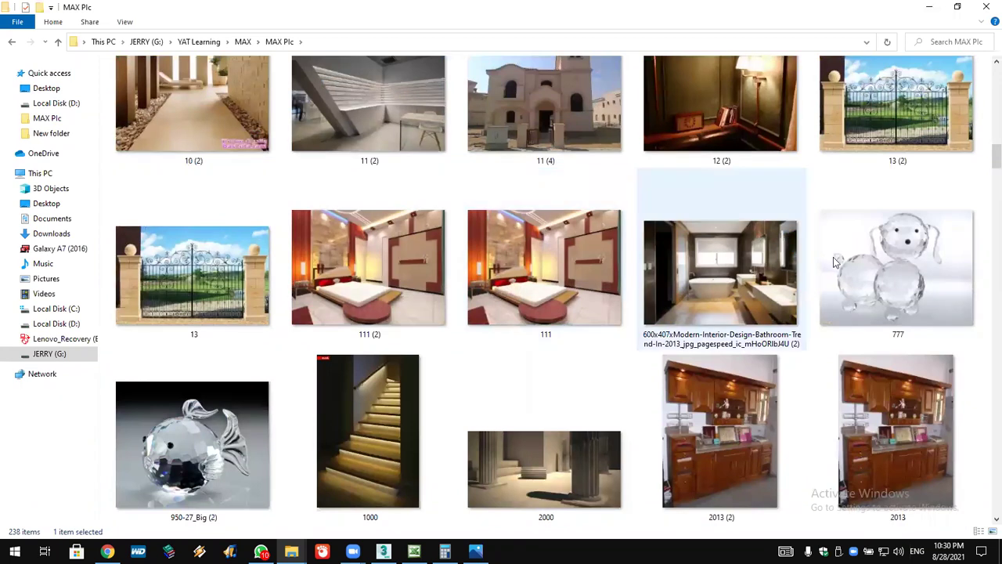
View the crystal dog image 777 and the crystal fish image 950-27_Big (2), closing each one.
click(908, 238)
double_click(908, 238)
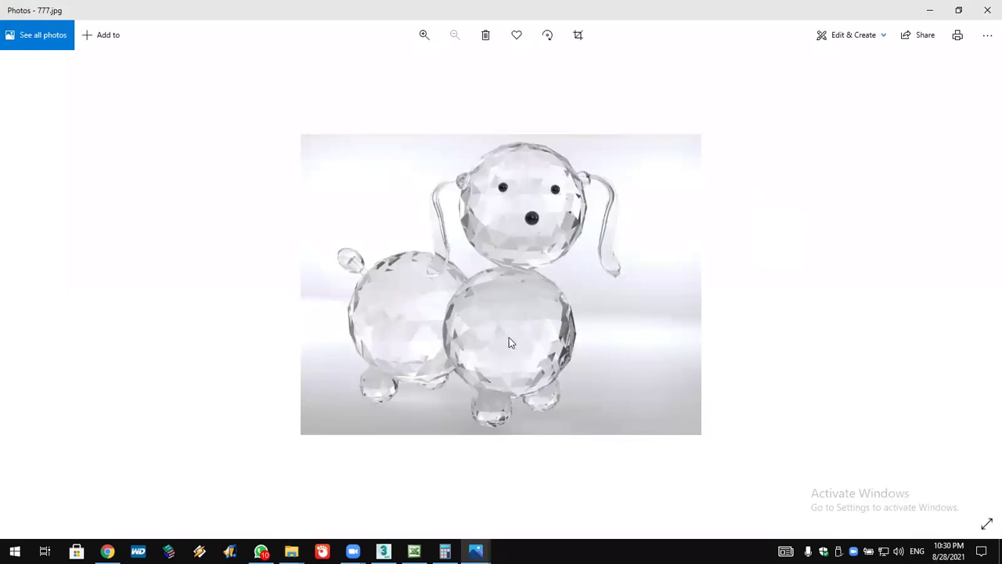
click(987, 10)
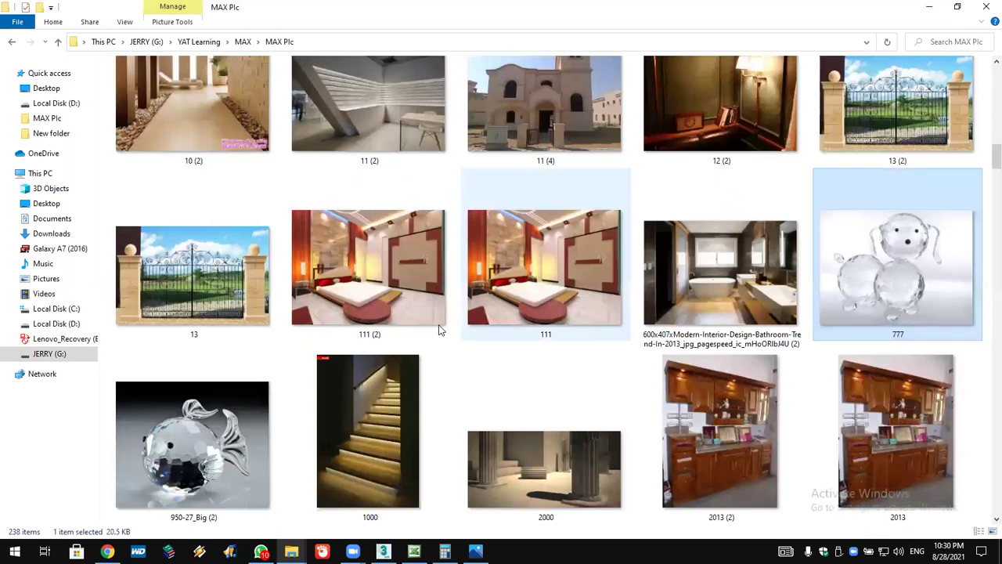
click(136, 477)
double_click(135, 478)
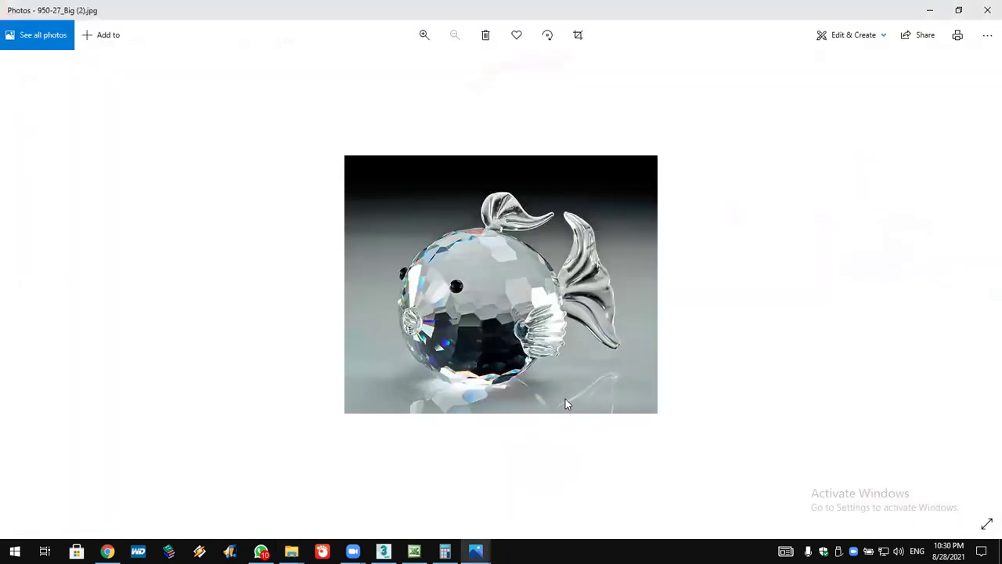
click(987, 11)
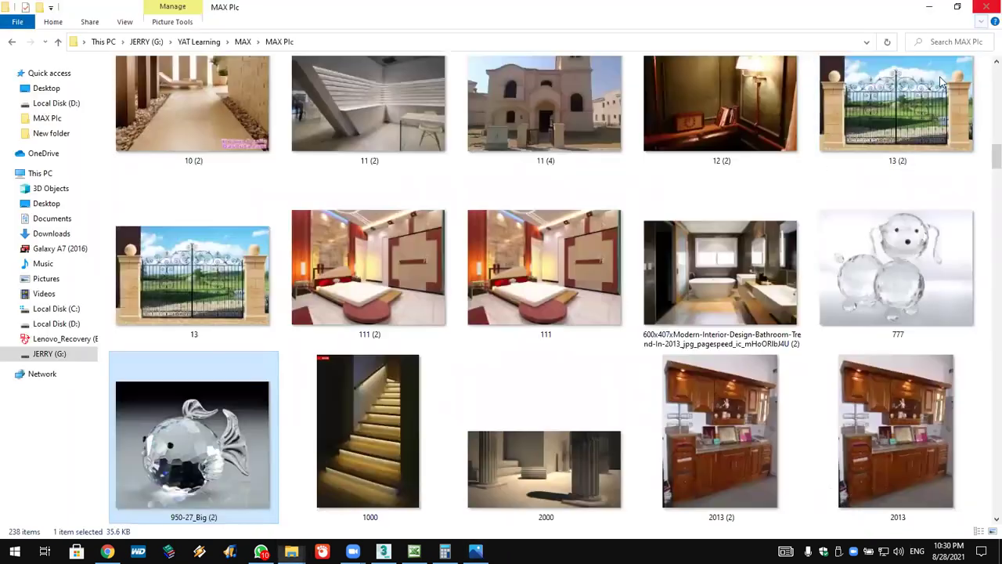
Switch back to 3ds Max and subtract the tall notch box from the roof slab using ProBoolean.
click(383, 551)
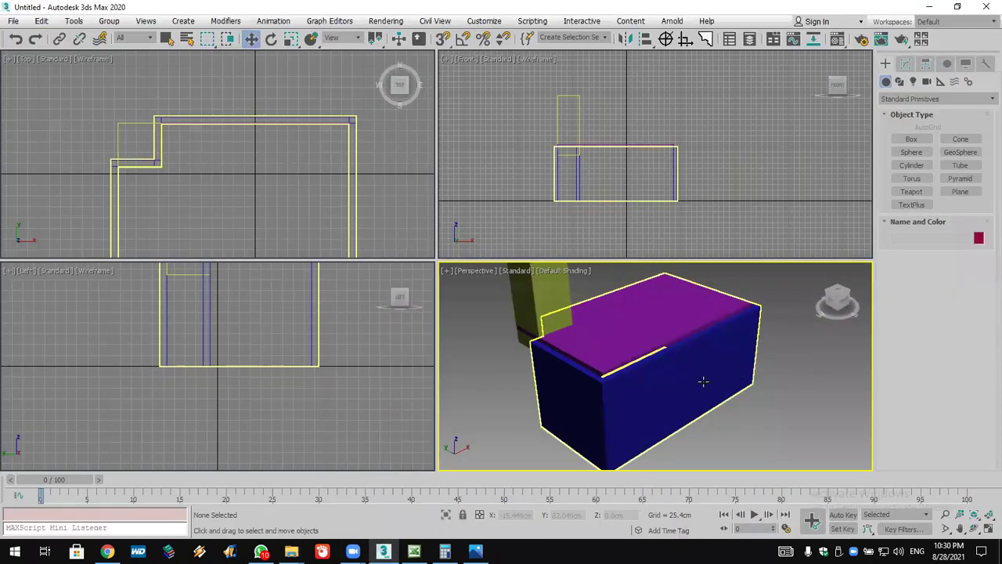
click(638, 319)
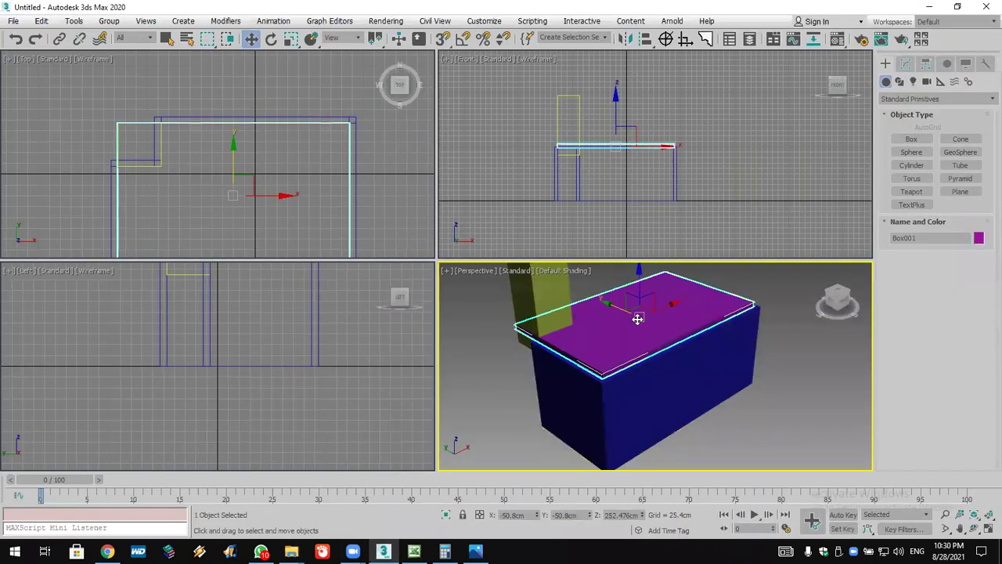
click(908, 99)
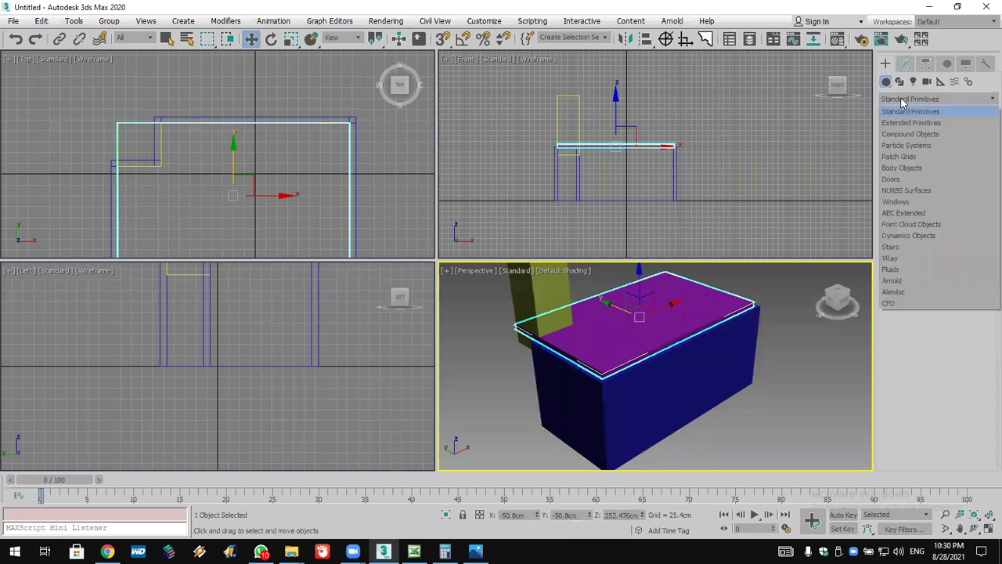
click(910, 134)
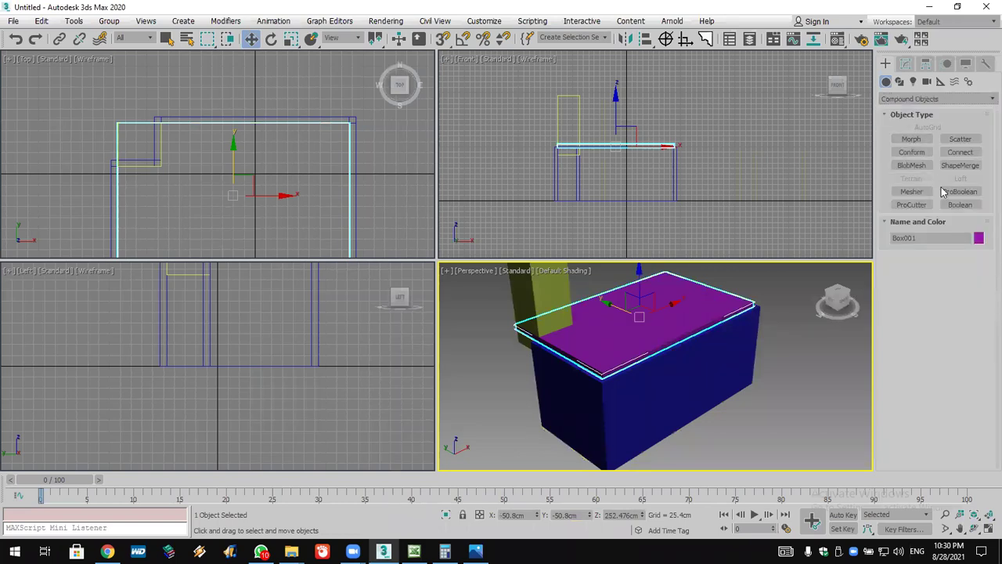
click(960, 192)
click(934, 272)
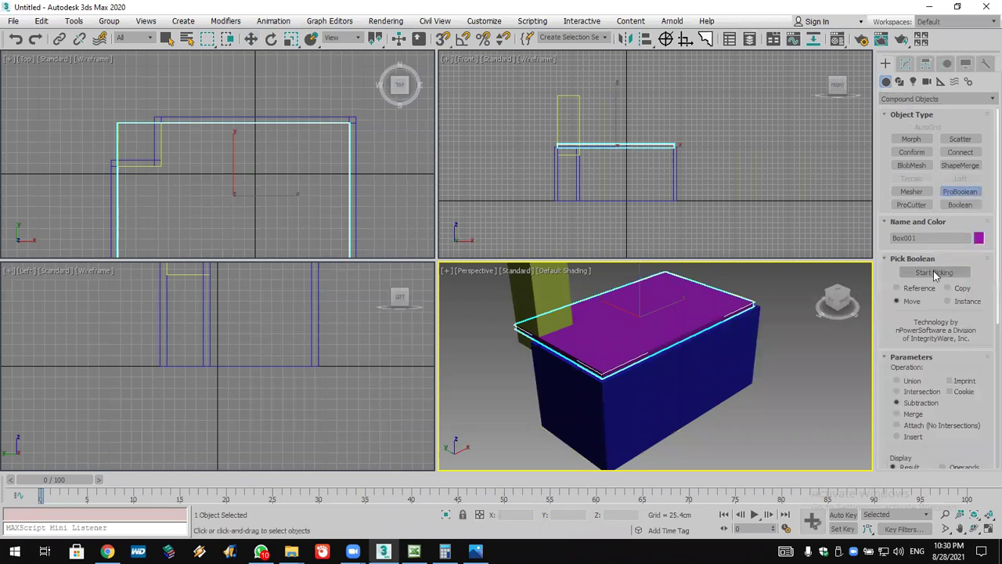
click(543, 289)
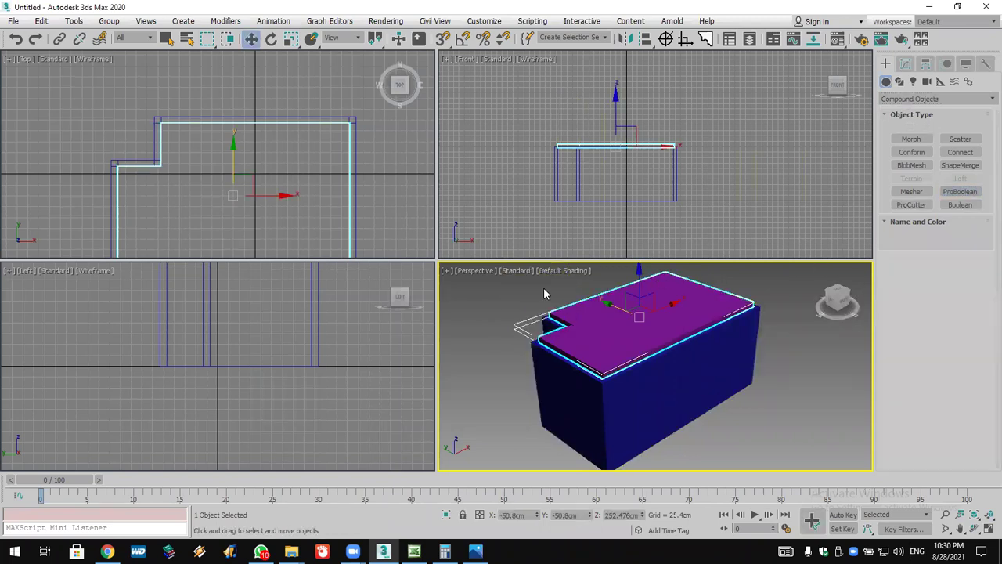
Lower the notched roof slab inside the walls in the Front view and clone a copy of it down at floor level.
right_click(657, 128)
key(w)
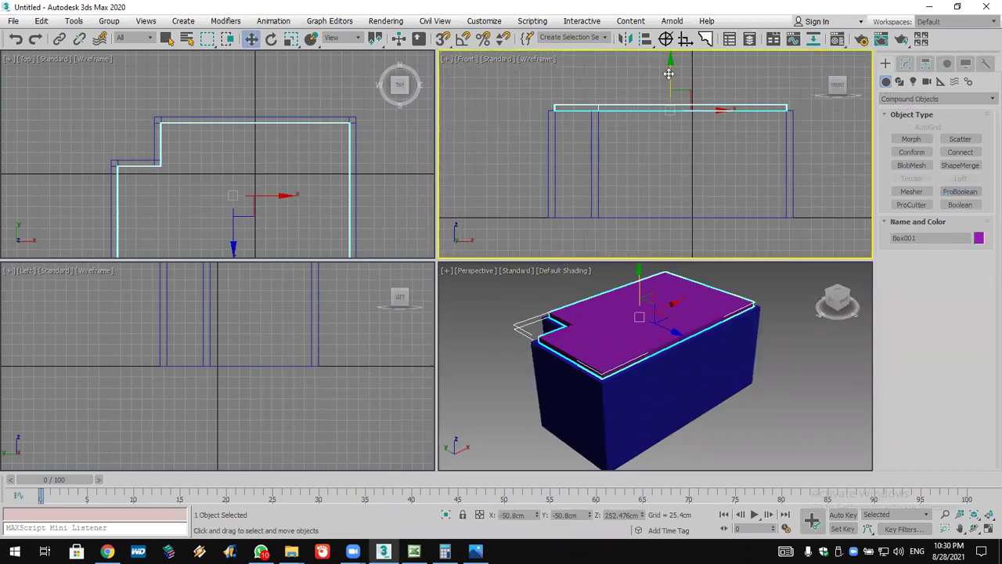
mouse_move(669, 74)
mouse_down()
mouse_move(665, 196)
mouse_move(650, 216)
mouse_up()
click(499, 327)
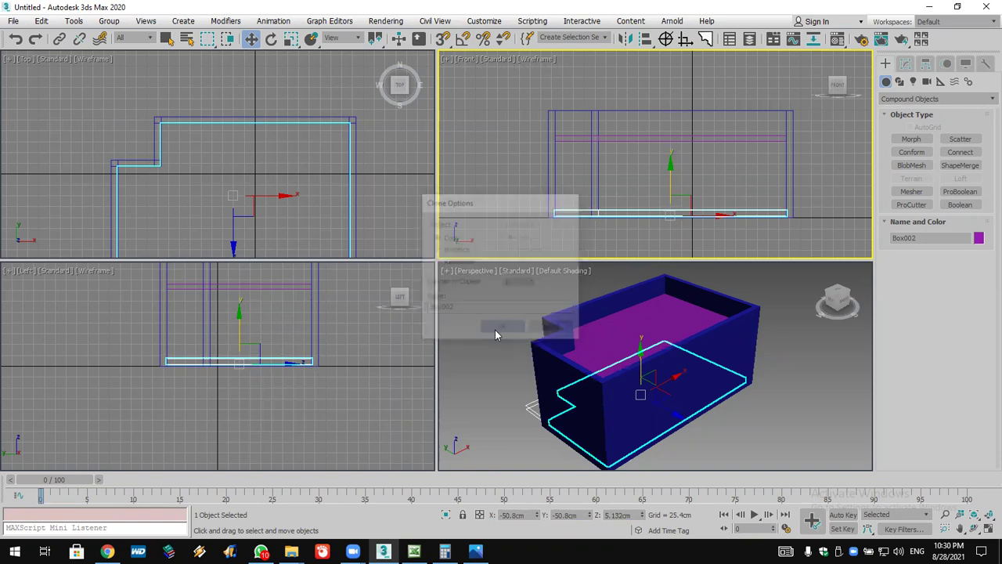
click(486, 364)
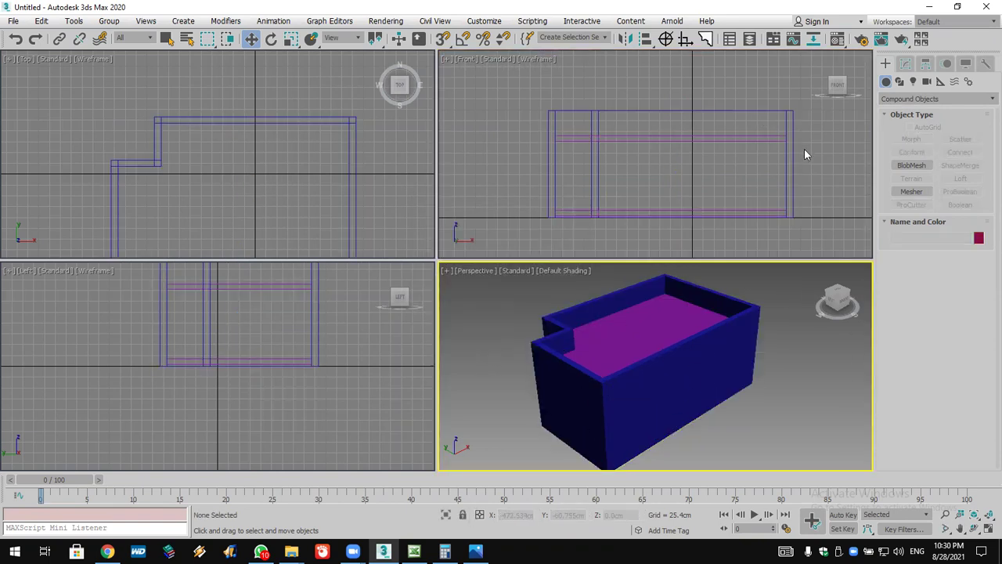
Switch to the house image Untitled.jpg in Photos, maximise it and examine the tower and its bevelled side wall up close, returning to 3ds Max.
key(alt+Tab)
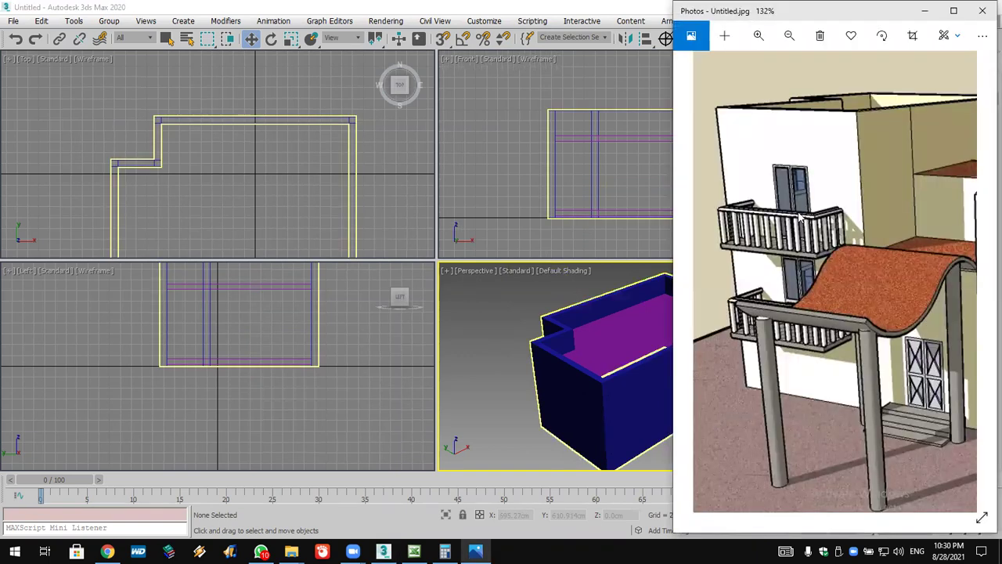
double_click(833, 10)
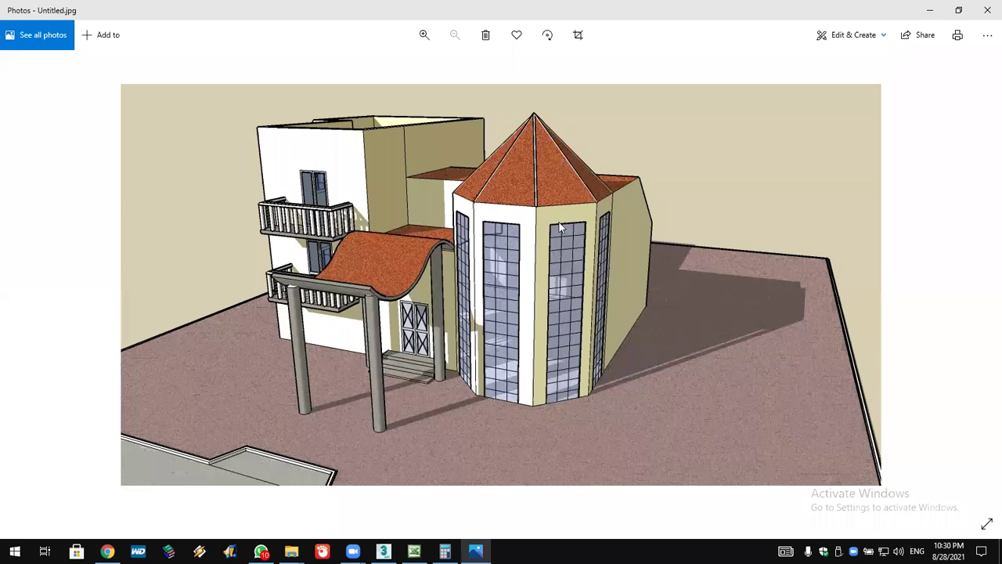
scroll(562, 250, up, 2)
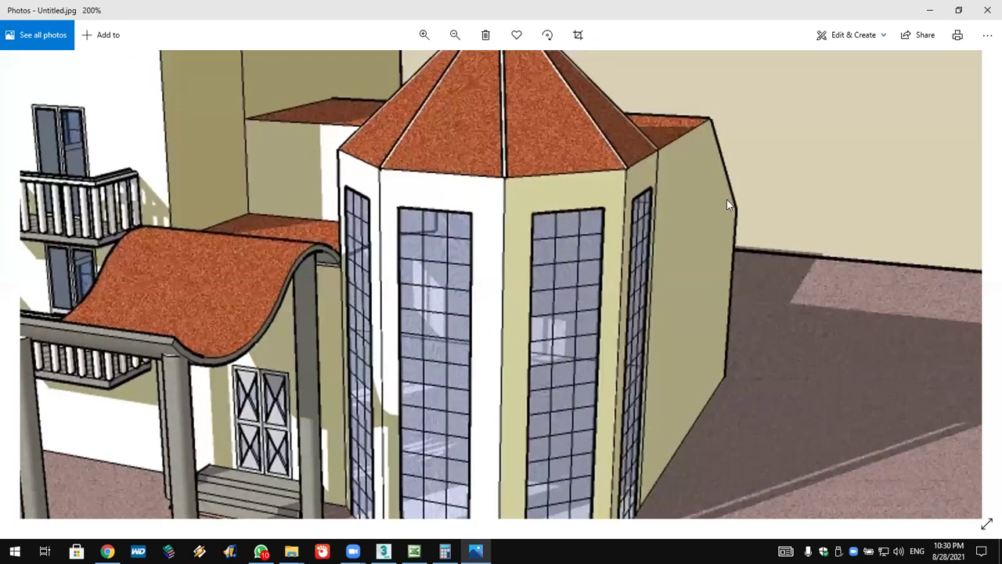
click(929, 10)
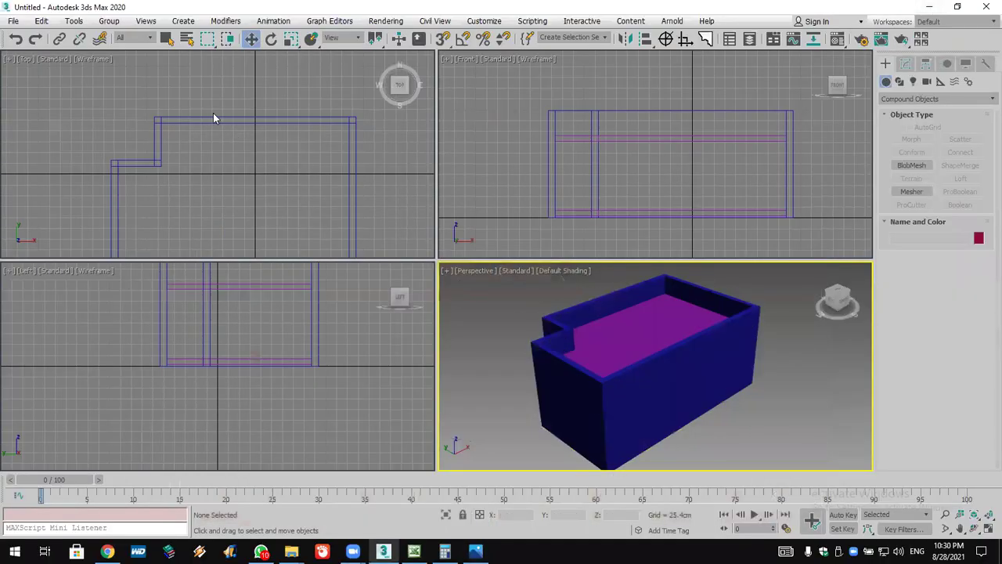
Reset the scene without saving the walls and slabs.
click(13, 20)
click(38, 60)
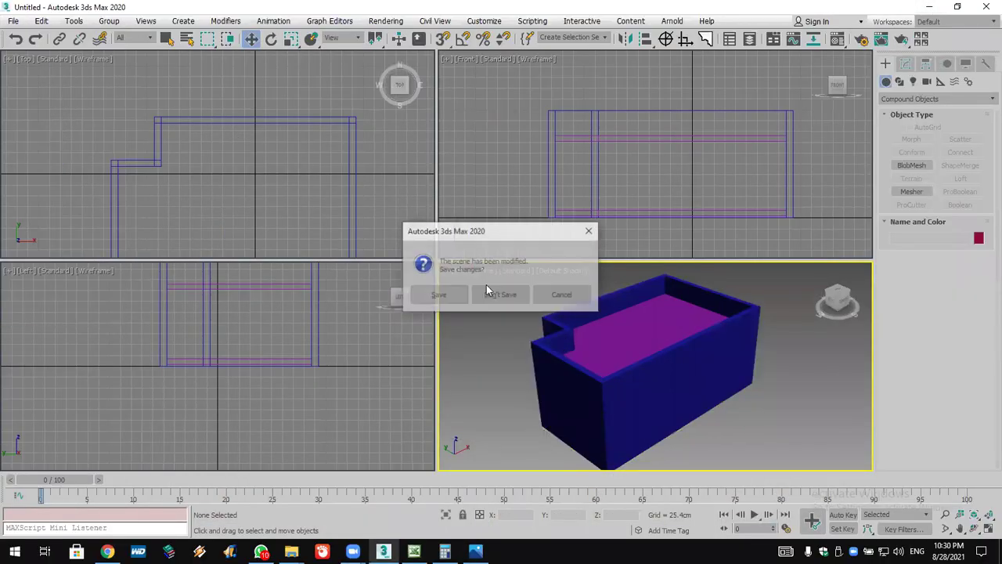
click(498, 294)
click(467, 294)
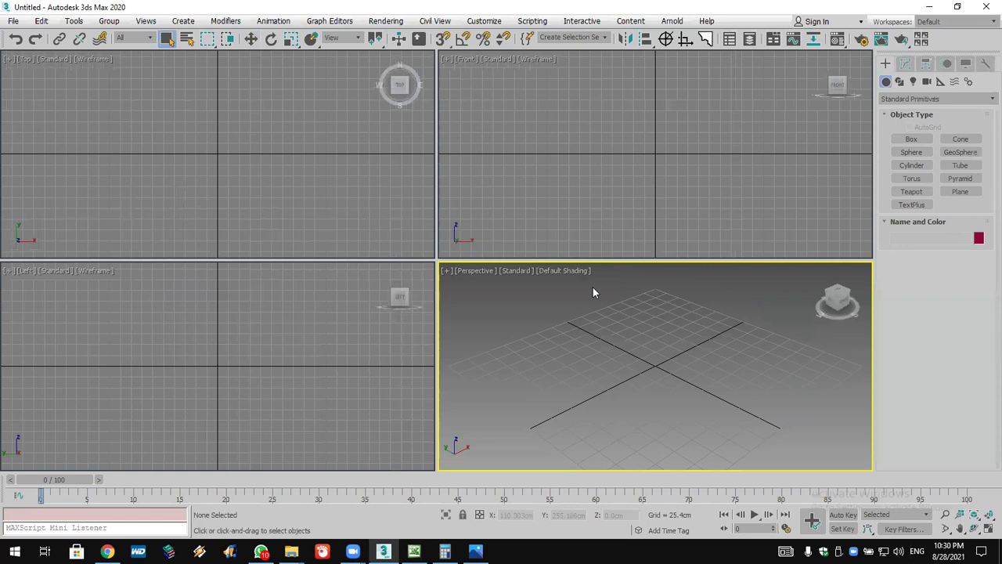
Create a nearly square box just left of the origin in the Top view.
click(911, 138)
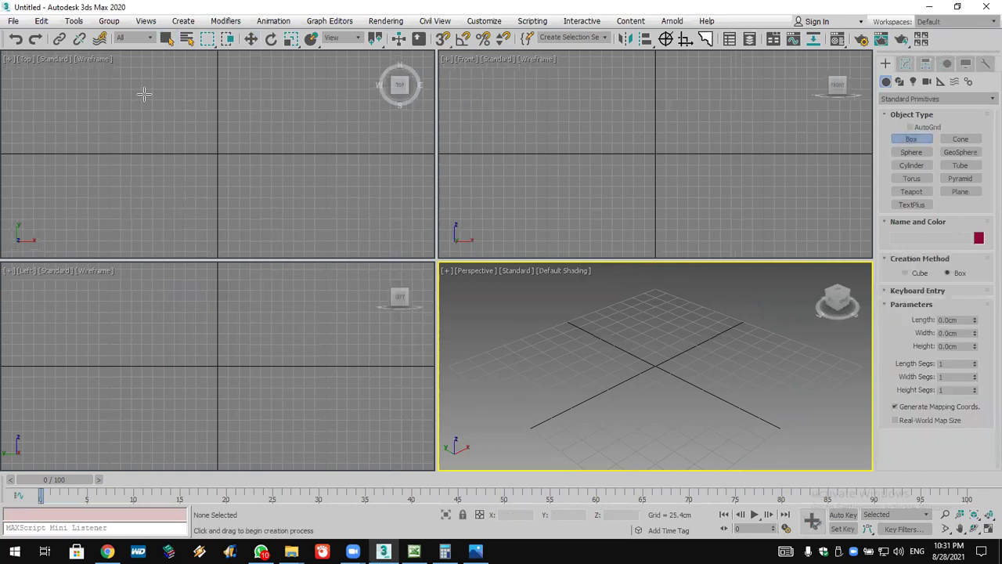
drag(128, 79, 217, 179)
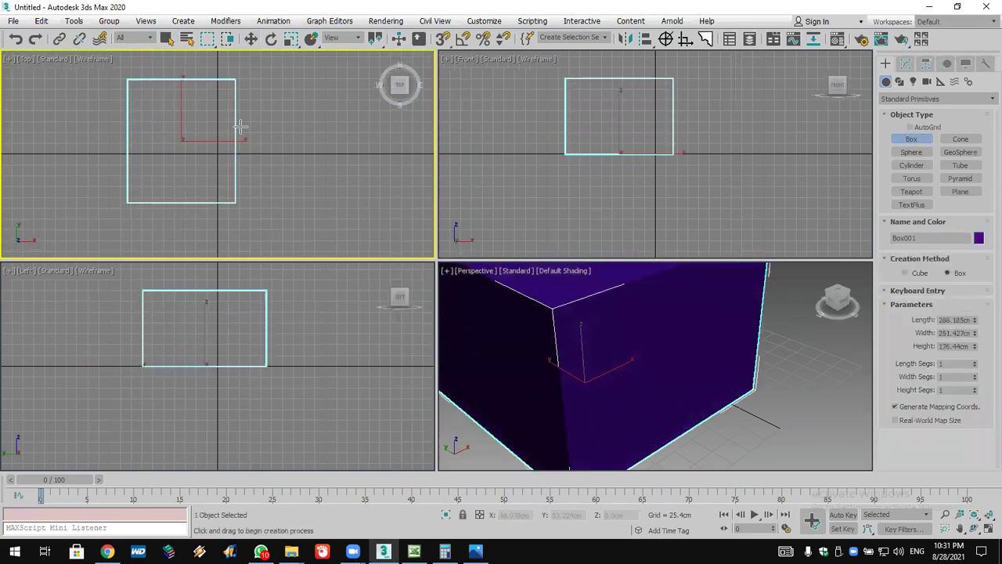
right_click(758, 184)
drag(116, 84, 233, 207)
click(224, 151)
Create a larger box overlapping the first box's right side in the Top view, about 413 cm wide and 432 cm high.
scroll(215, 162, down, 3)
drag(286, 103, 195, 222)
click(239, 143)
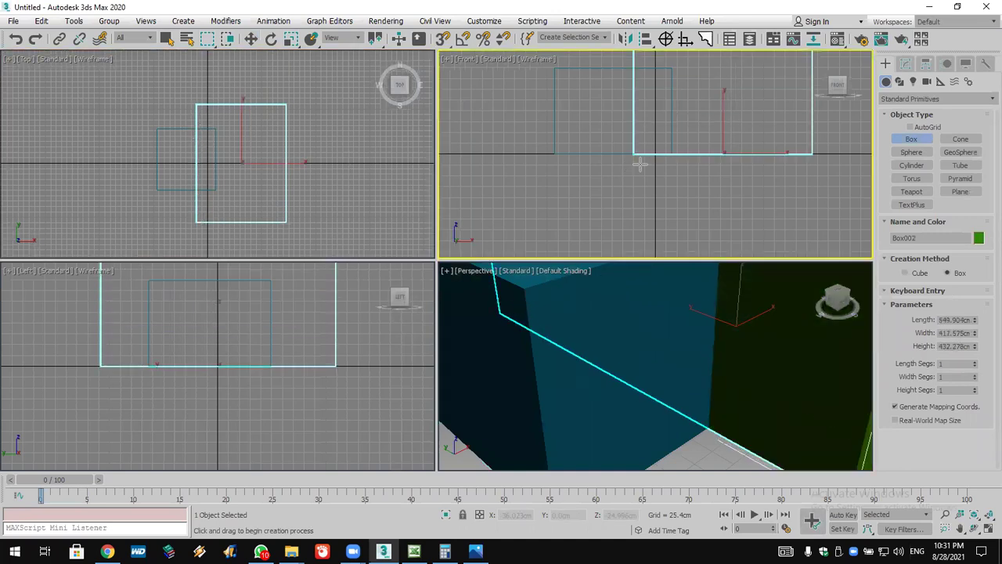
Rotate the larger box about 32 degrees in the Front view and shift it so it crosses the smaller box's upper right corner.
scroll(637, 161, down, 3)
click(271, 38)
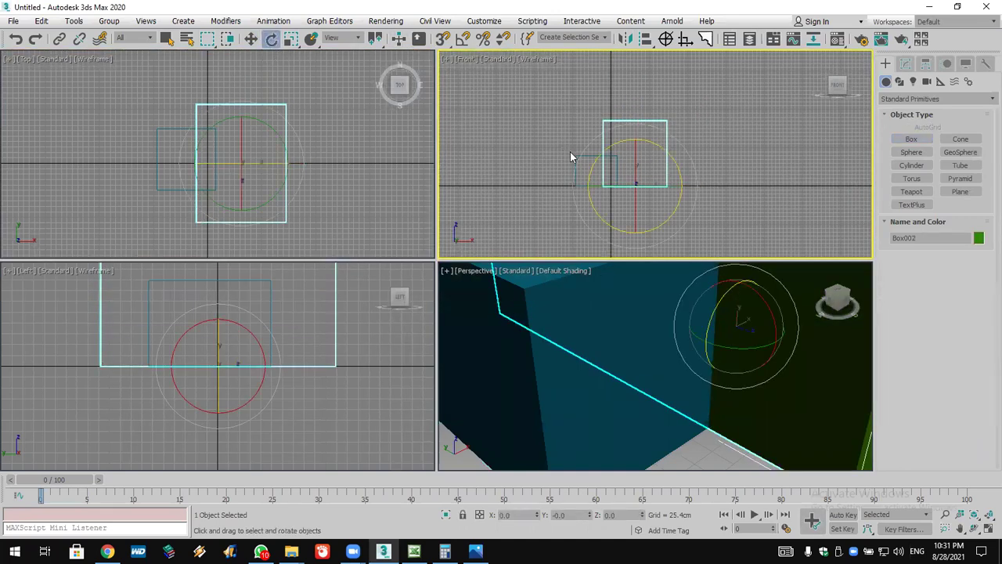
drag(662, 141, 647, 124)
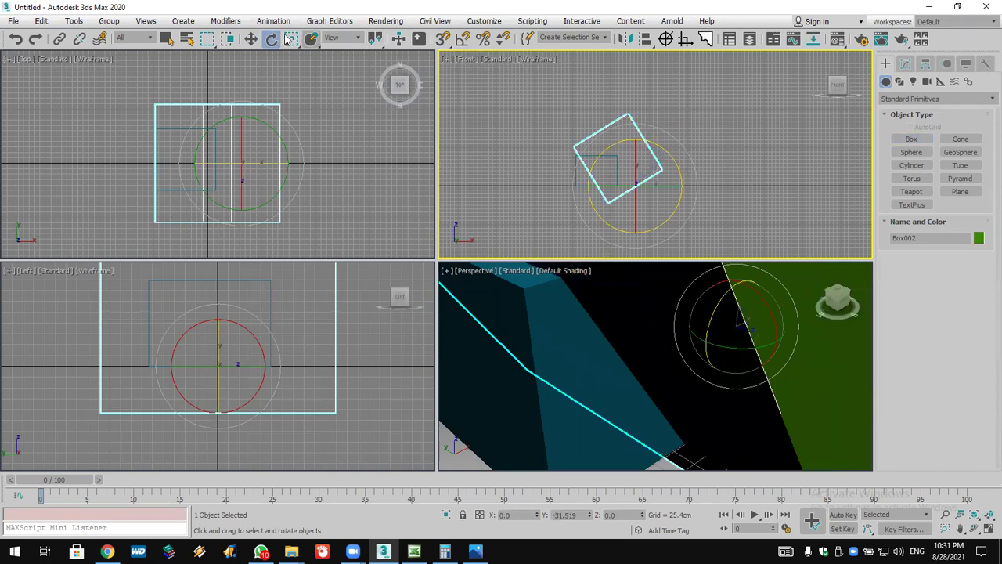
click(250, 39)
drag(647, 161, 667, 149)
Subtract the tilted box from the smaller box with ProBoolean to bevel its upper edge, and inspect the cut in the Perspective view.
click(603, 187)
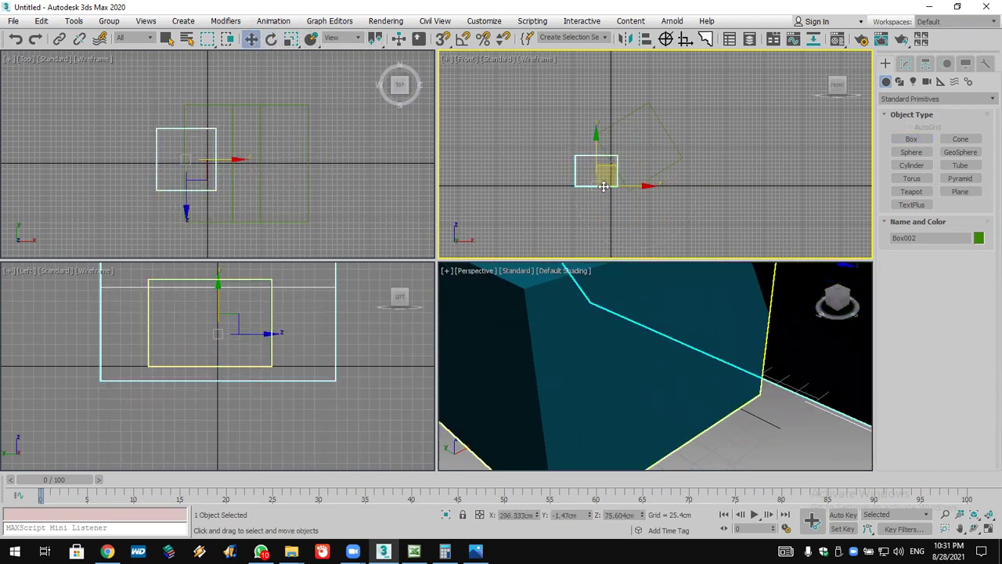
click(948, 99)
click(937, 127)
click(958, 191)
click(929, 272)
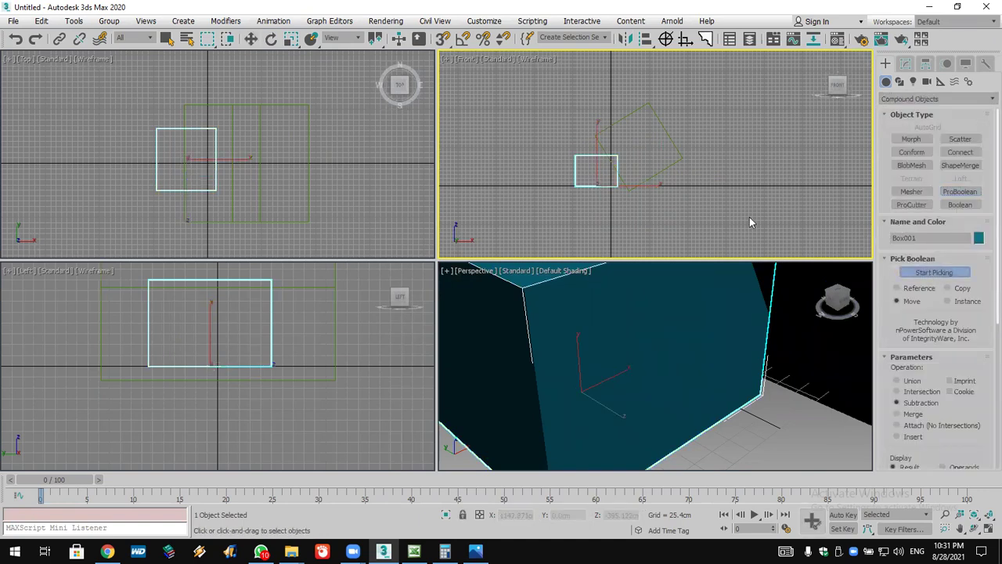
click(656, 127)
alt+middle_drag(633, 274, 632, 342)
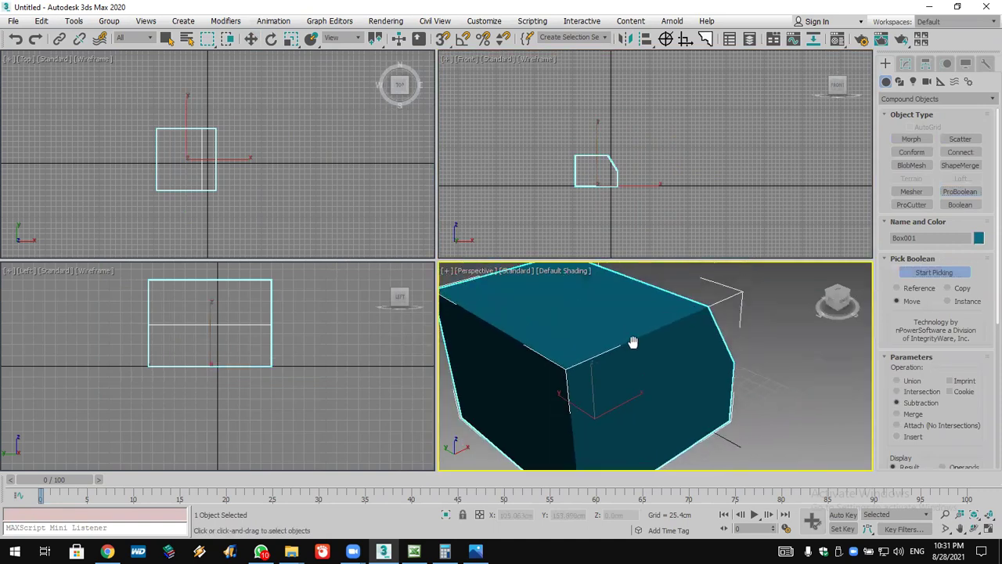
click(973, 528)
drag(668, 374, 682, 358)
right_click(682, 358)
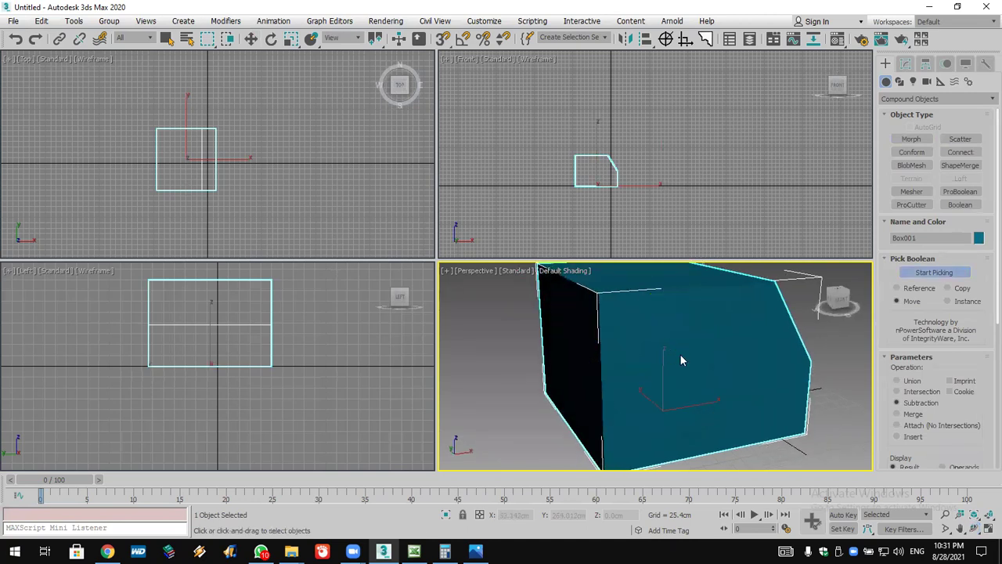
click(905, 63)
key(w)
click(913, 101)
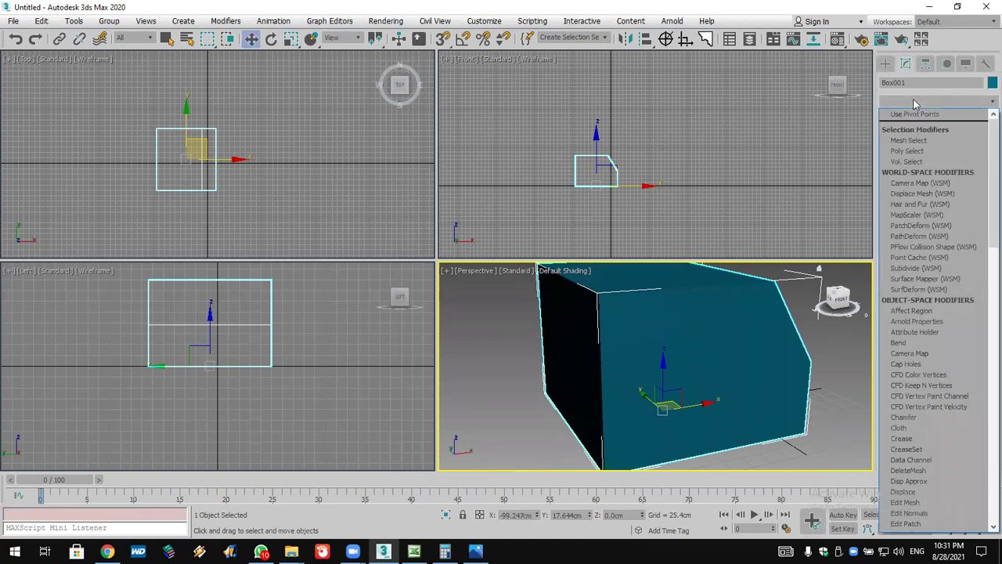
scroll(923, 112, down, 13)
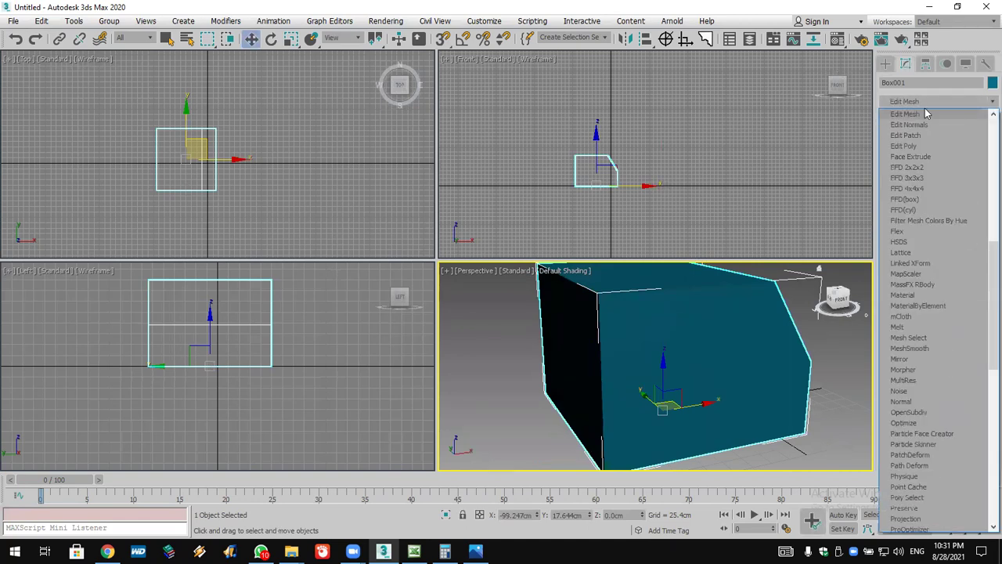
click(595, 147)
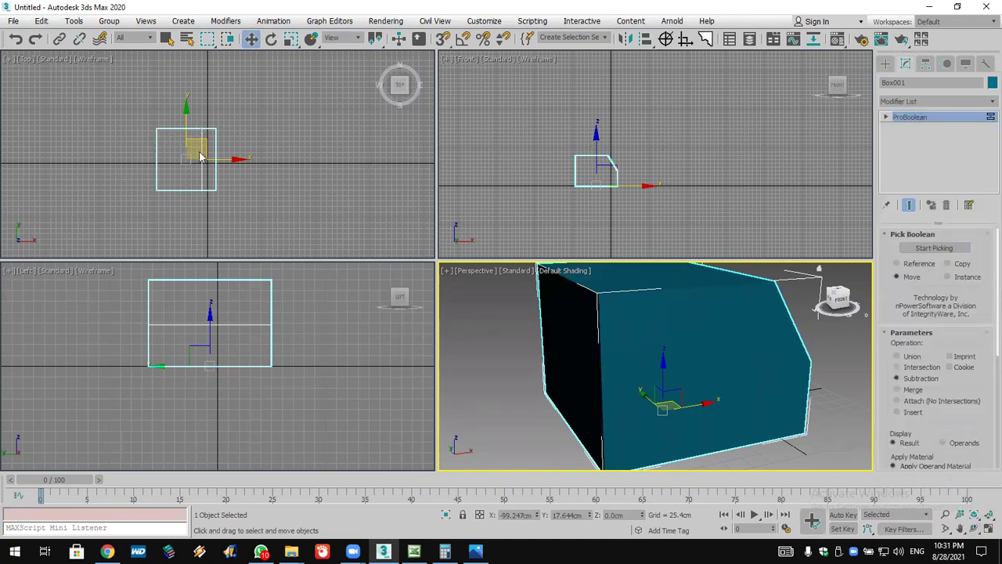
click(13, 21)
click(26, 59)
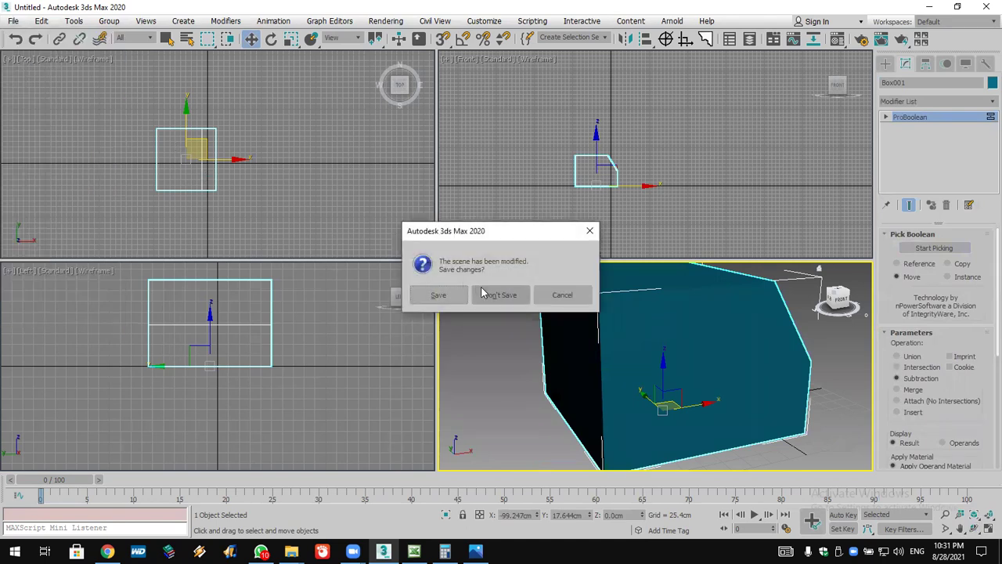
click(564, 300)
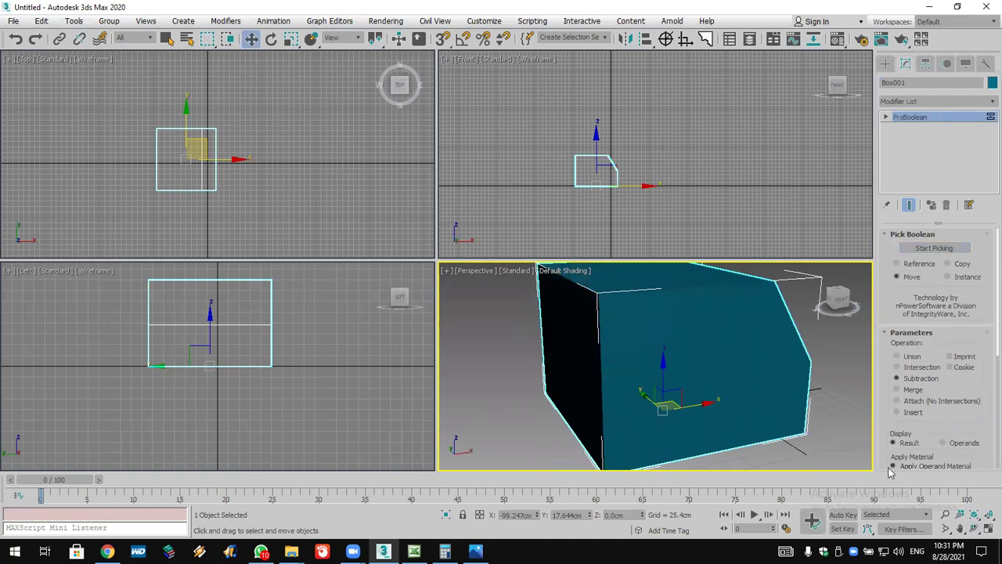
Inspect the bevelled box from another angle and reset the scene without saving it.
click(974, 529)
drag(669, 384, 689, 383)
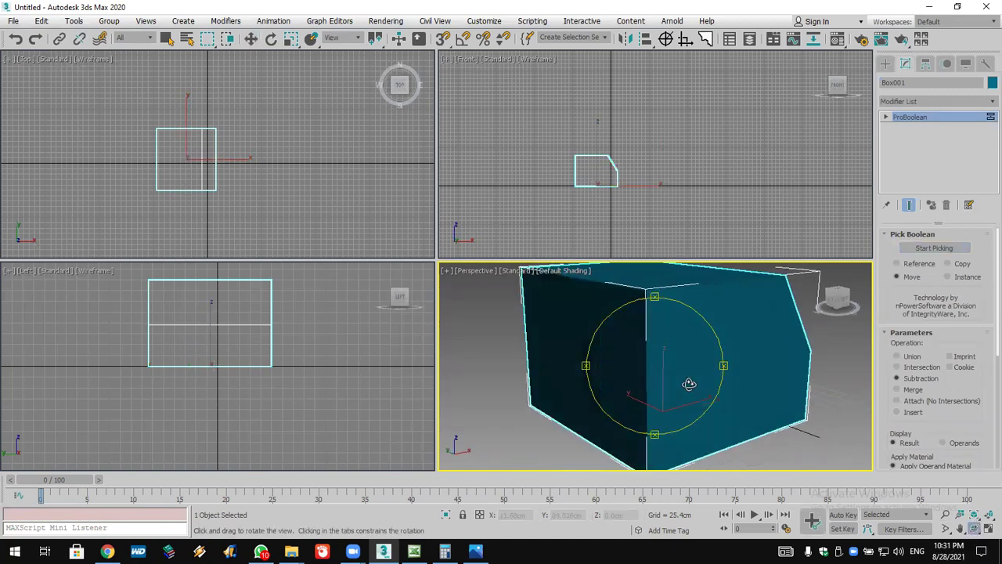
click(14, 22)
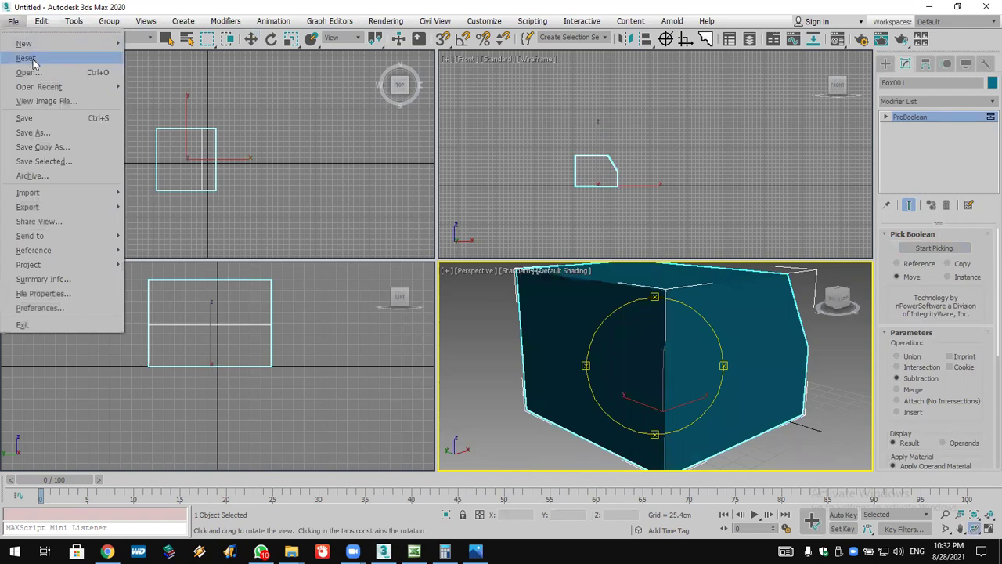
click(30, 58)
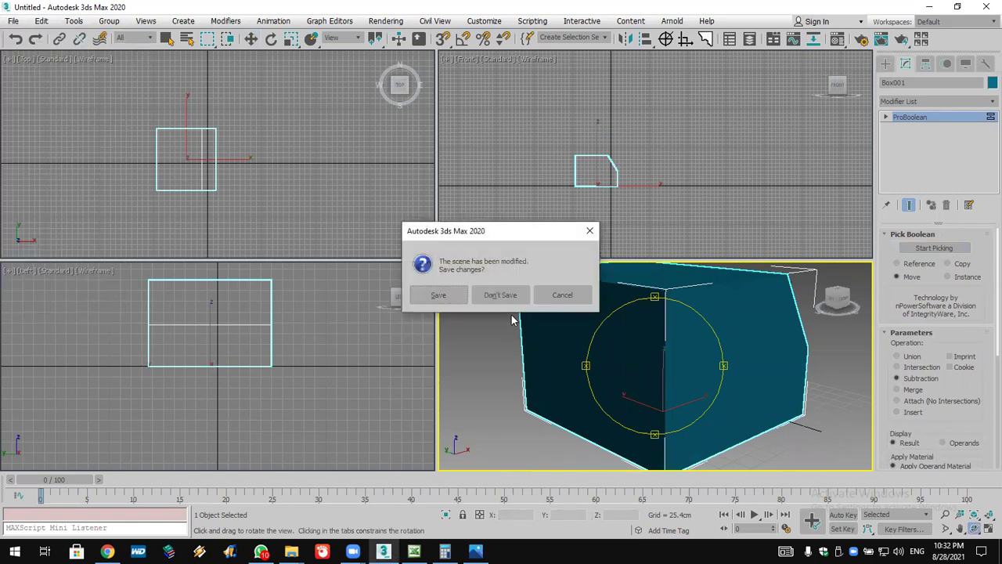
click(501, 295)
key(Return)
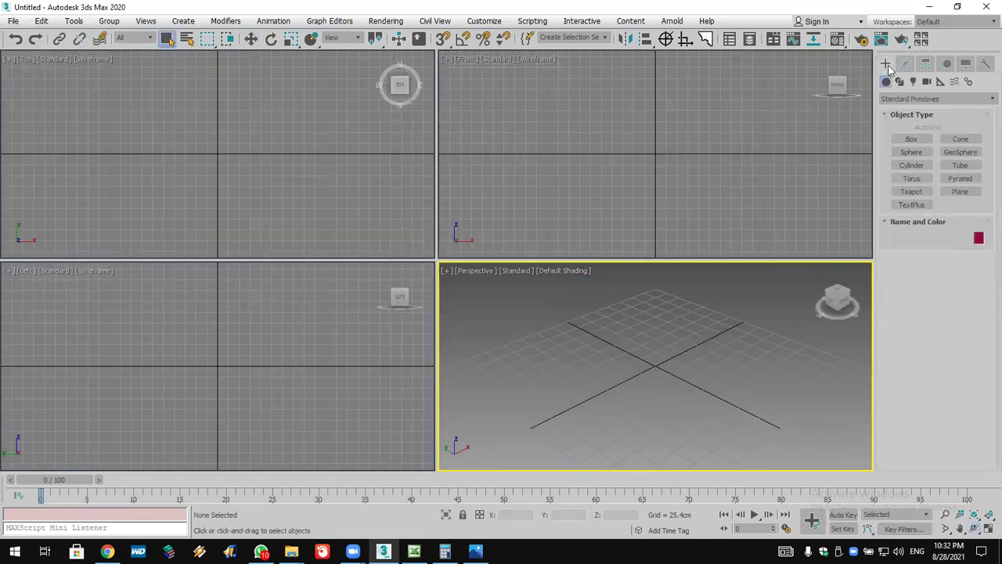
Start an AEC Extended Wall and turn on snapping to grid points.
click(922, 98)
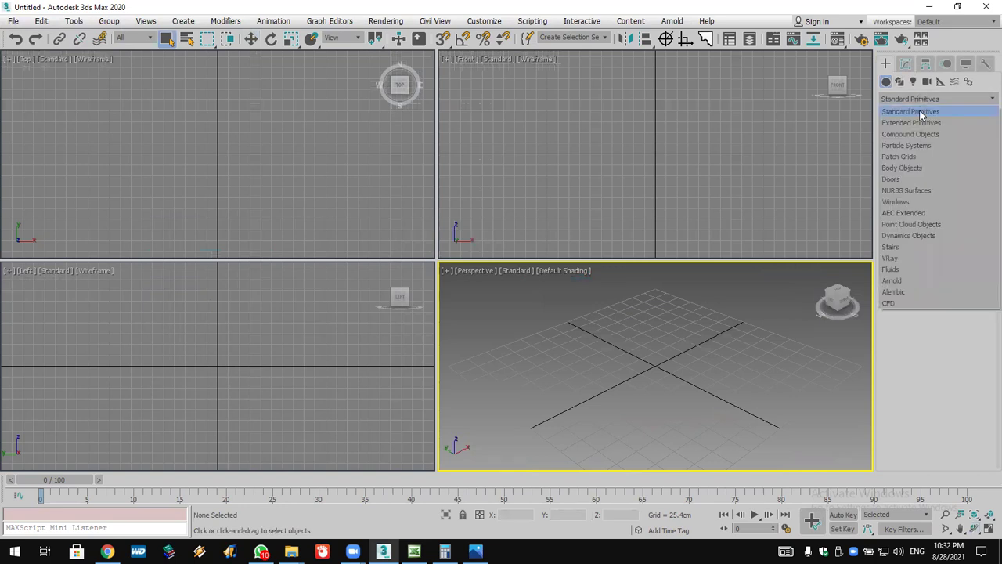
click(922, 212)
click(911, 152)
click(442, 38)
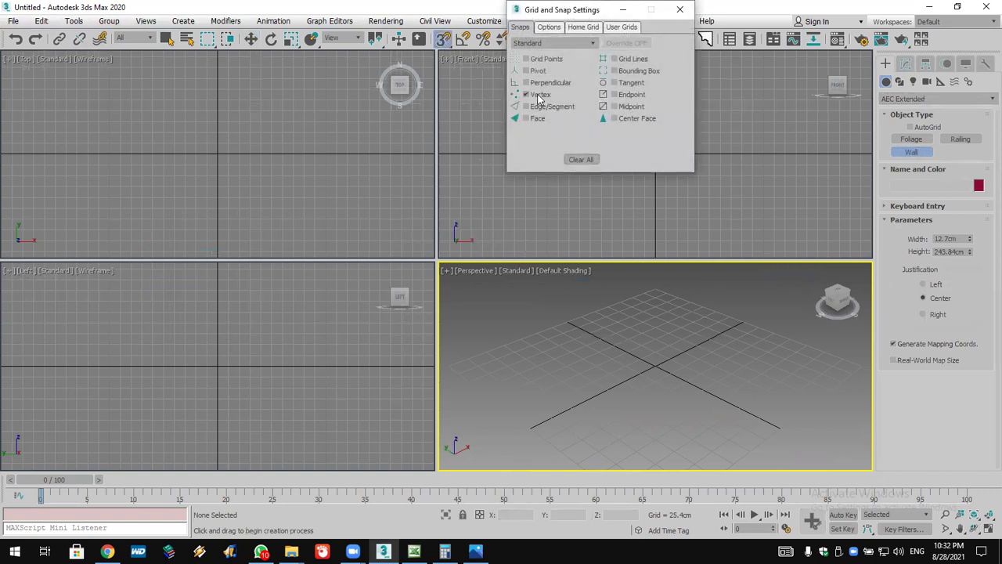
click(542, 61)
click(679, 10)
Draw a closed rectangular wall of about 432 by 305 cm in the Top view, 12.7 cm thick and 243.84 cm high.
click(313, 97)
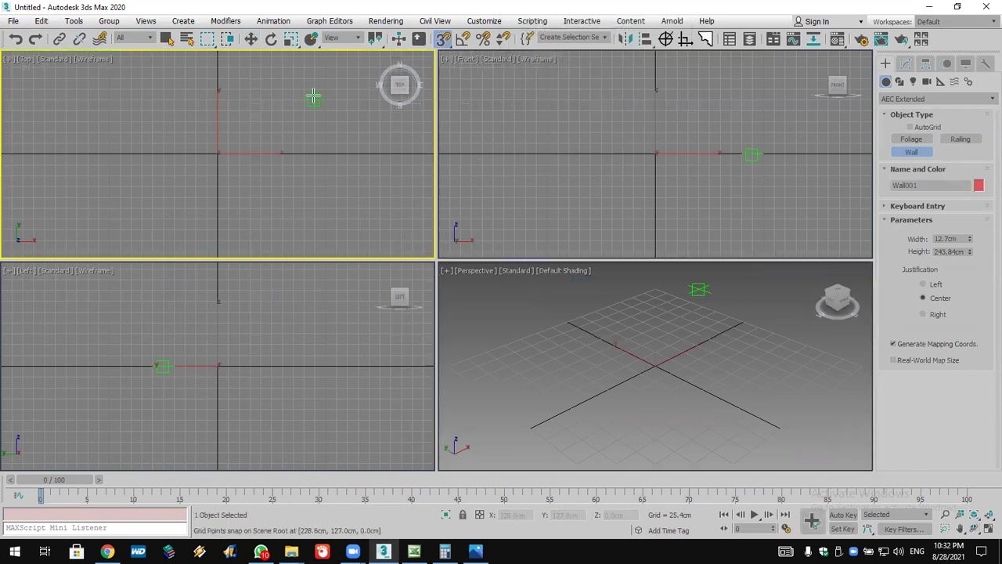
click(130, 99)
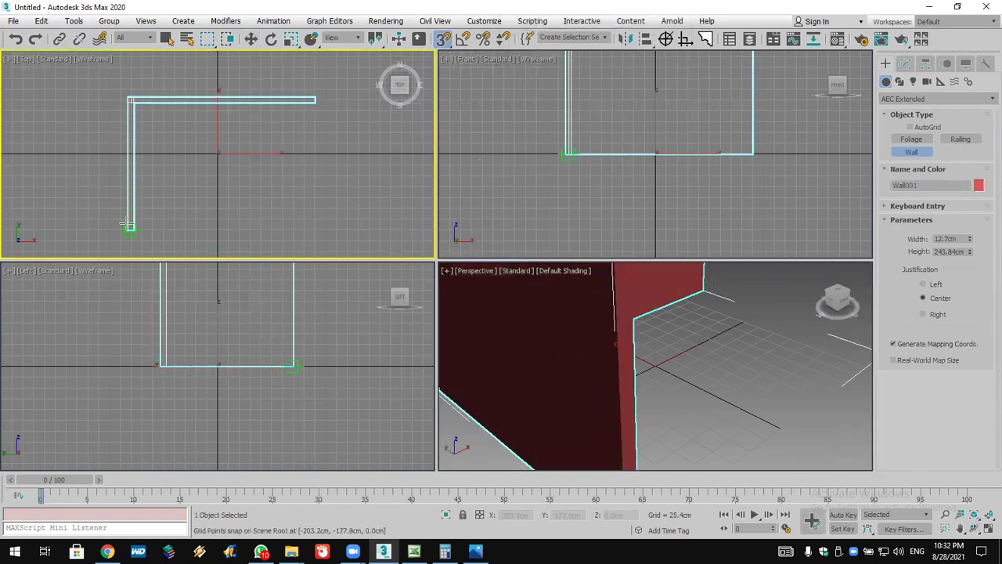
click(129, 227)
click(316, 228)
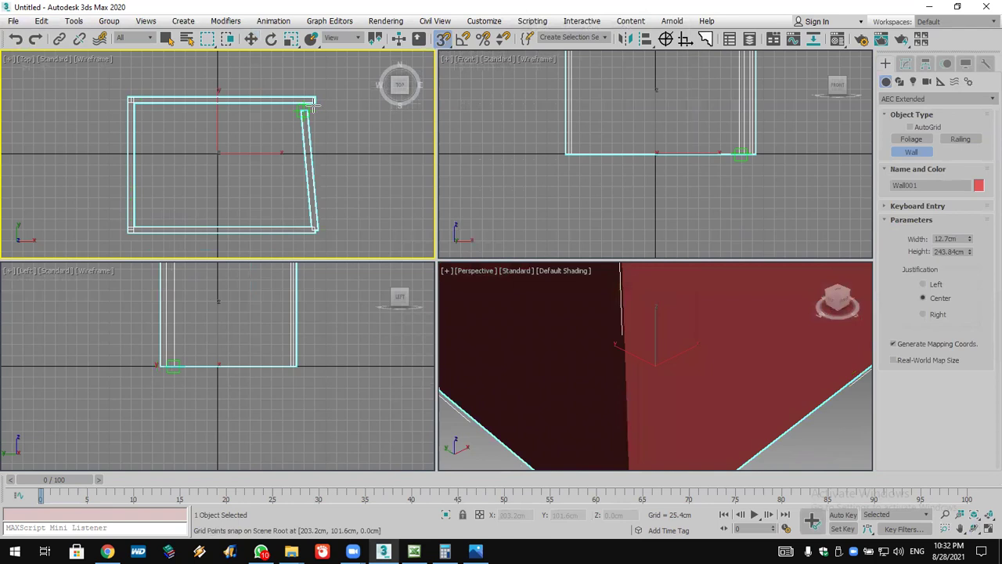
click(316, 99)
click(484, 315)
right_click(505, 283)
right_click(644, 340)
key(z)
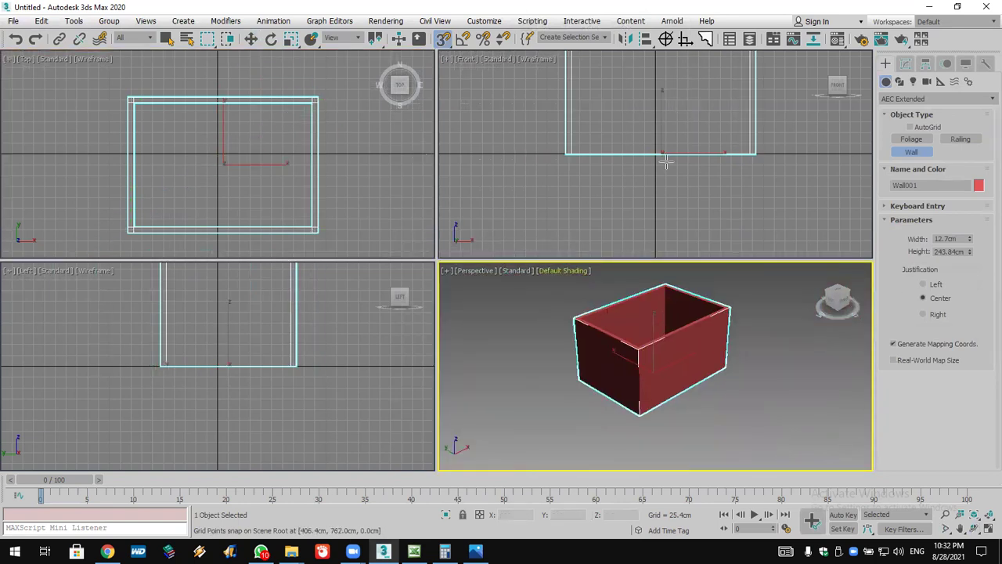
Draw a box about 508 cm long, 990.6 cm wide and 304.8 cm high in the Top view, overlapping the wall's rear part.
scroll(253, 150, down, 2)
middle_drag(253, 150, 216, 230)
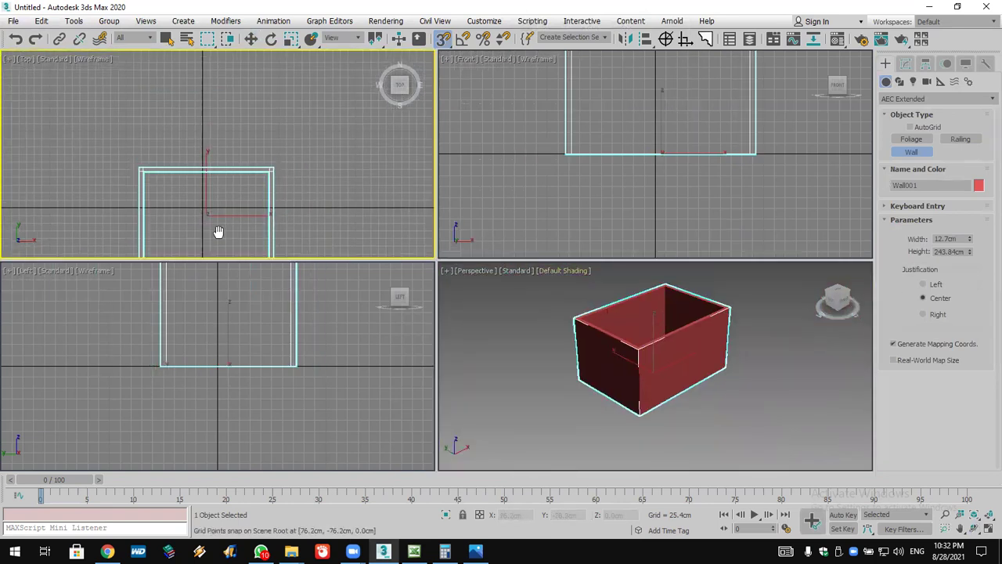
click(898, 99)
click(900, 108)
click(907, 138)
drag(79, 69, 379, 223)
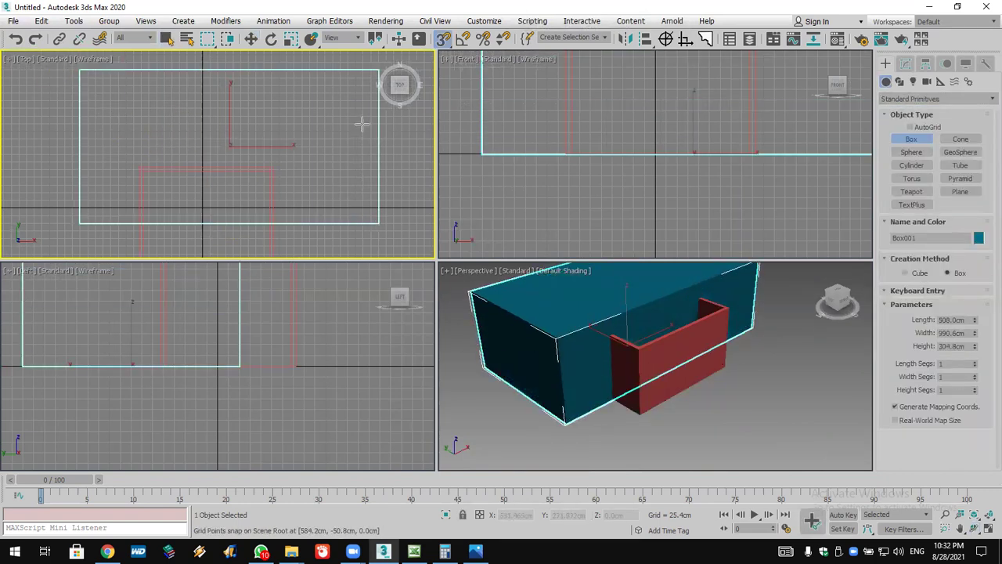
Tilt the box in the Left view, turn off snapping, and move the box across the wall's upper rear corner.
click(271, 38)
scroll(244, 315, up, 2)
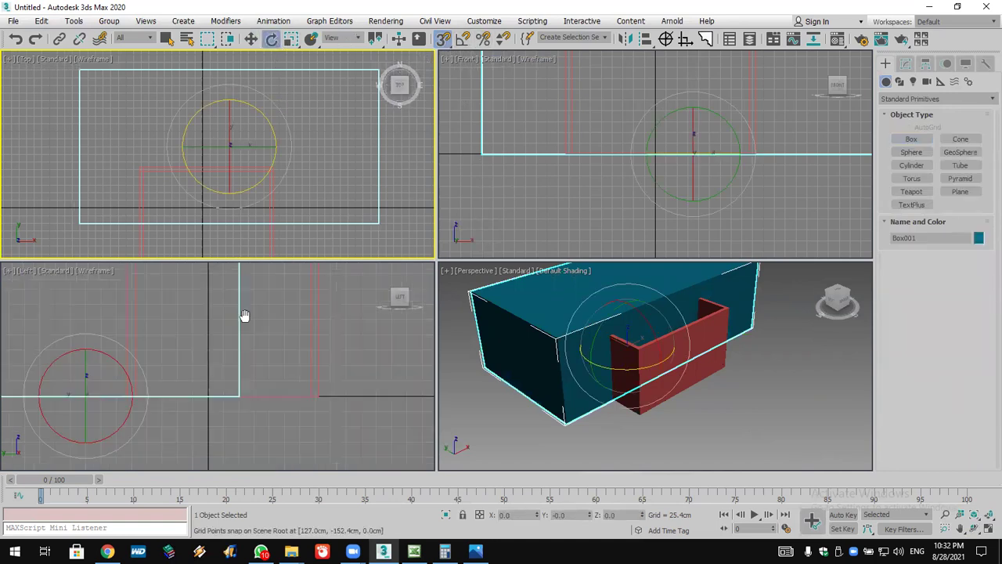
scroll(245, 314, down, 4)
scroll(625, 138, down, 4)
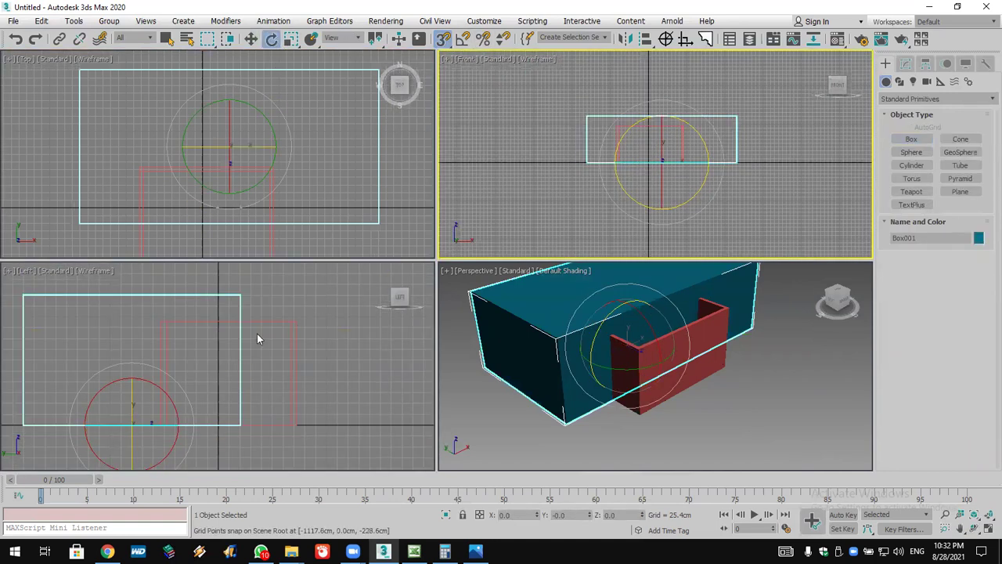
click(162, 389)
drag(150, 380, 195, 375)
click(250, 38)
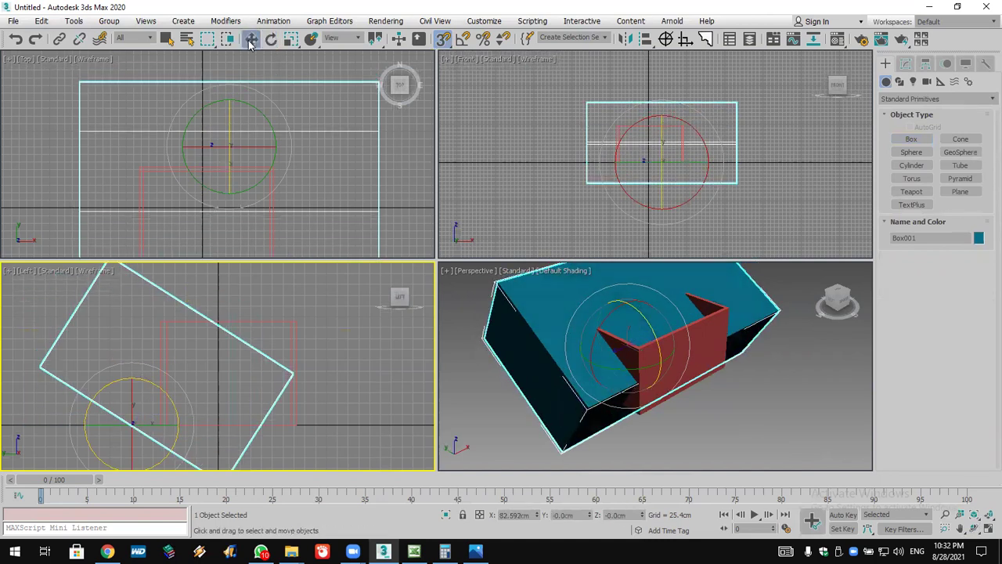
click(442, 38)
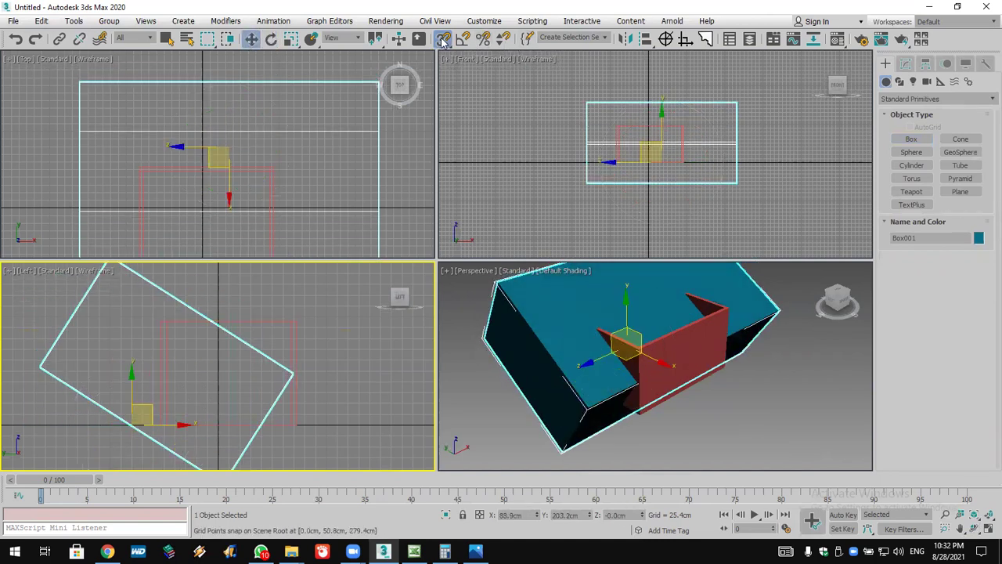
drag(152, 416, 80, 335)
Subtract the tilted box from the rectangular wall with ProBoolean to slope the wall's upper rear part.
click(683, 385)
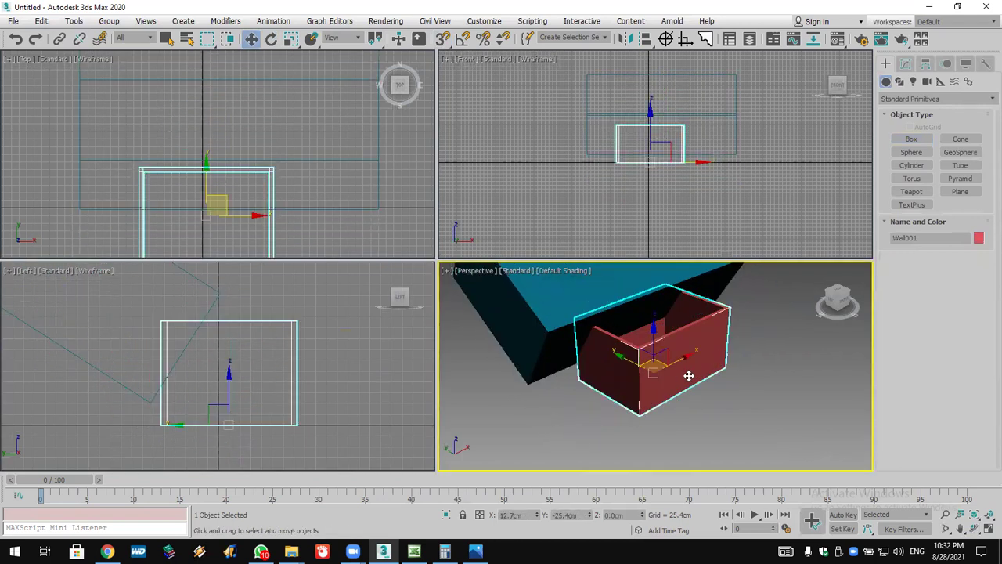
click(910, 100)
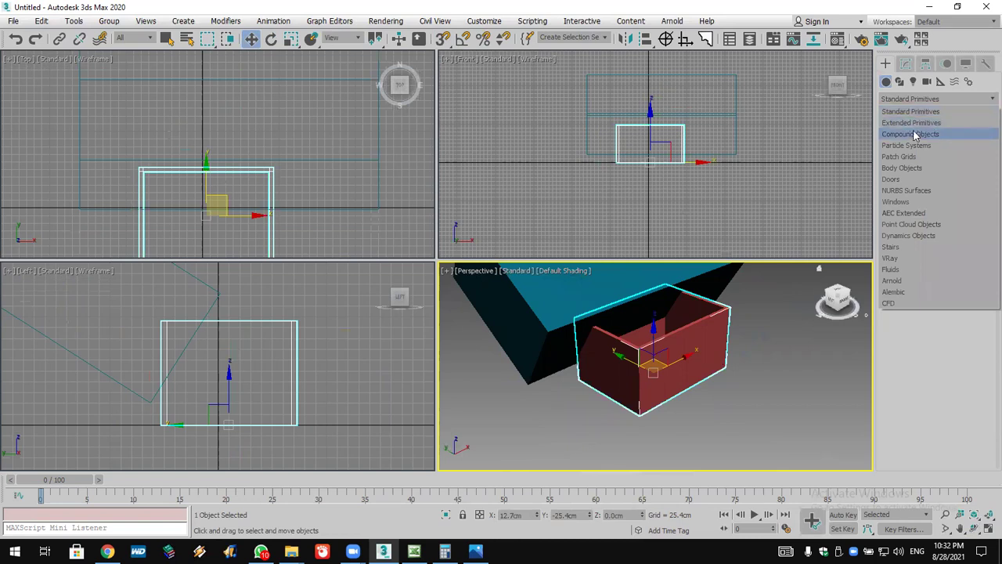
click(912, 134)
click(959, 191)
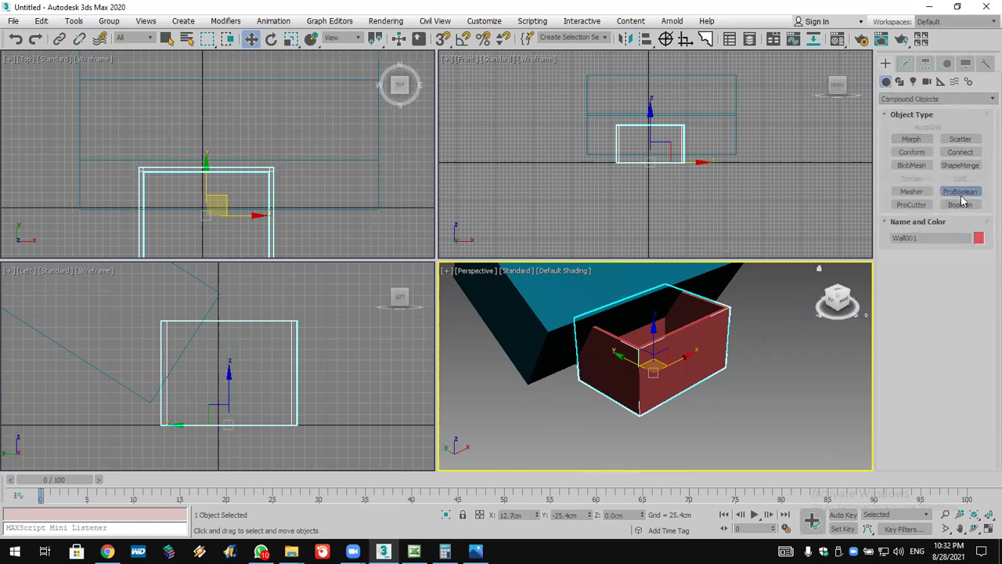
click(934, 272)
click(611, 313)
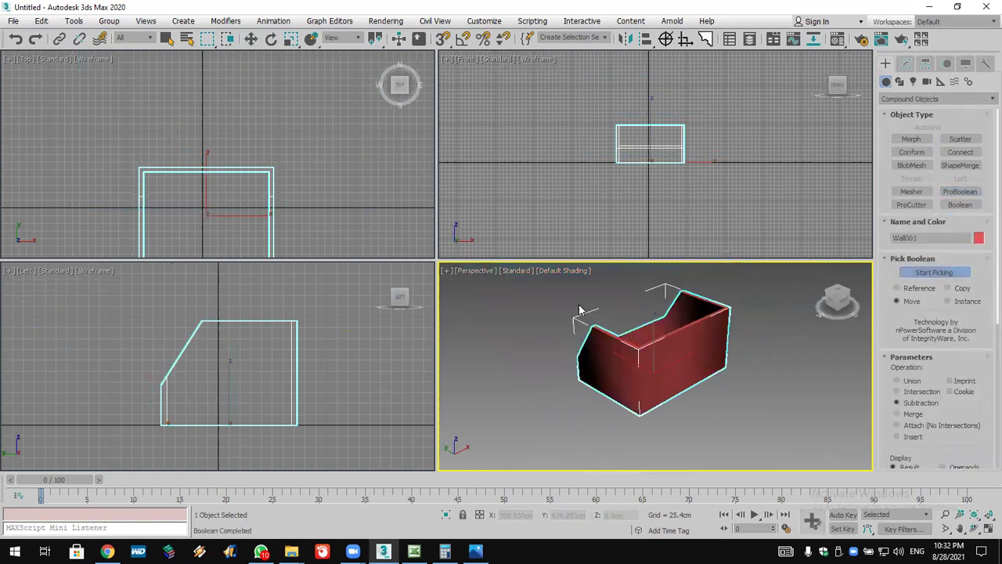
Undo the subtraction, the cutting box and the wall until the scene is empty.
click(14, 39)
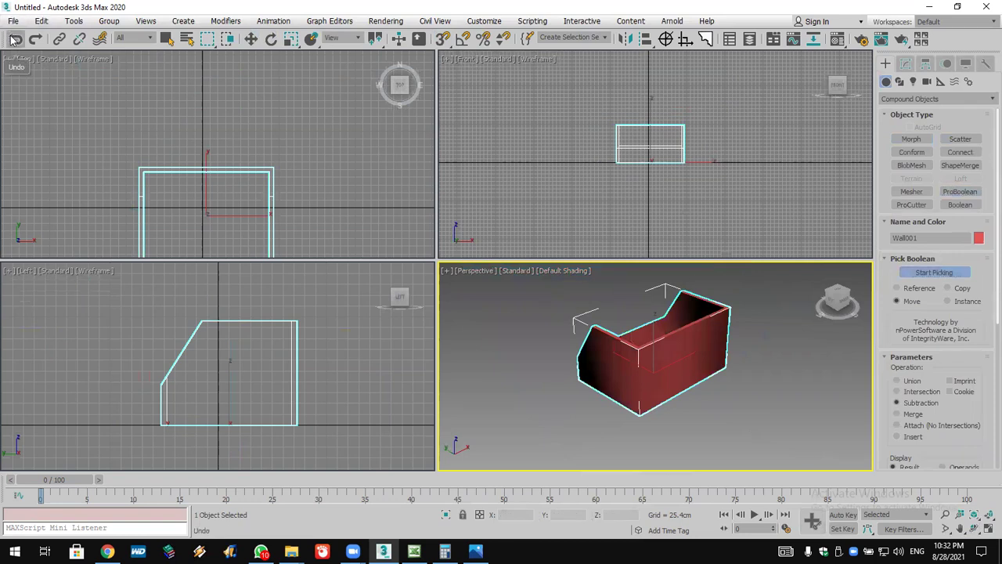
click(14, 40)
click(14, 39)
click(15, 39)
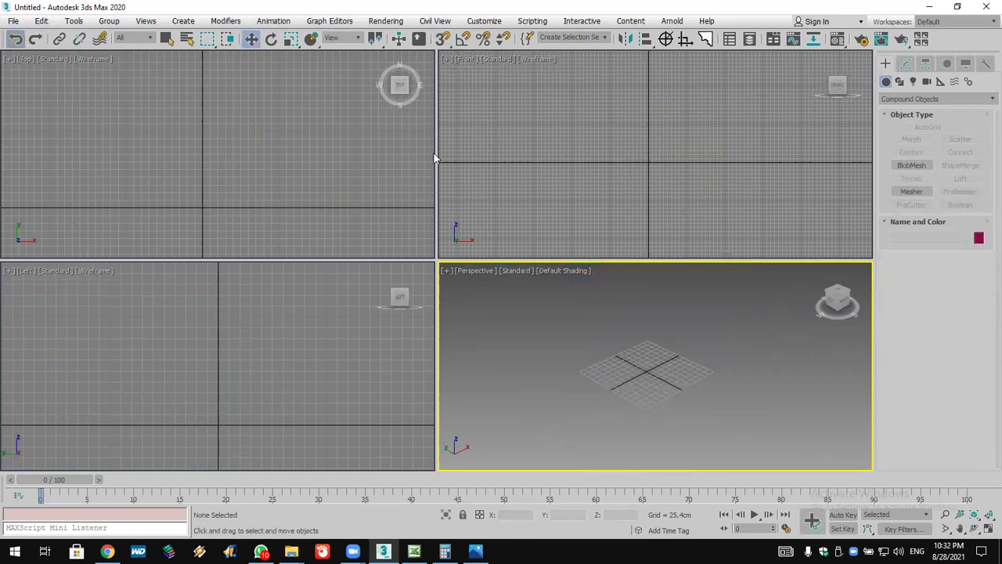
click(986, 530)
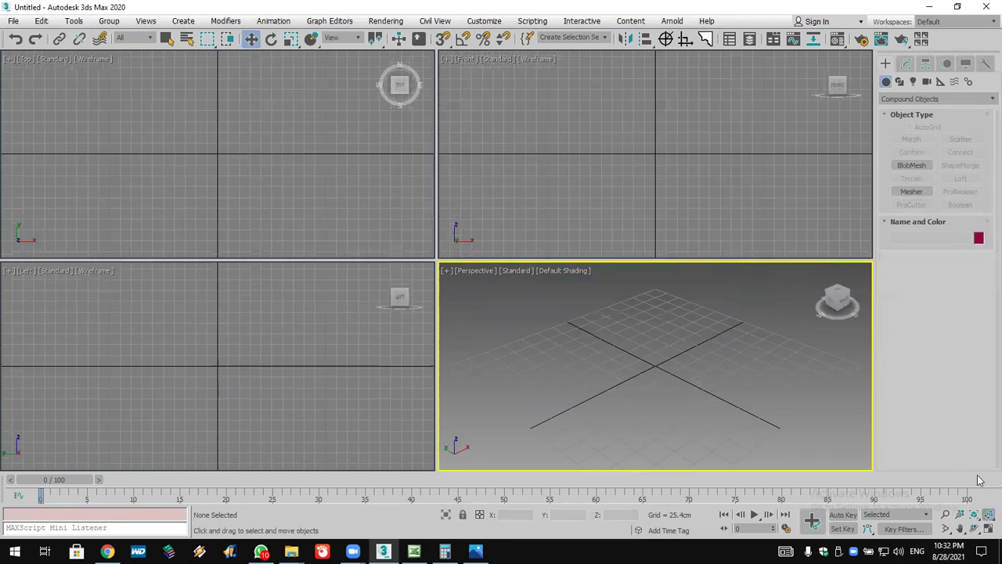
Draw a standard box from the Top view, about 265 cm long, 266 cm wide and 229 cm high.
click(904, 100)
click(909, 112)
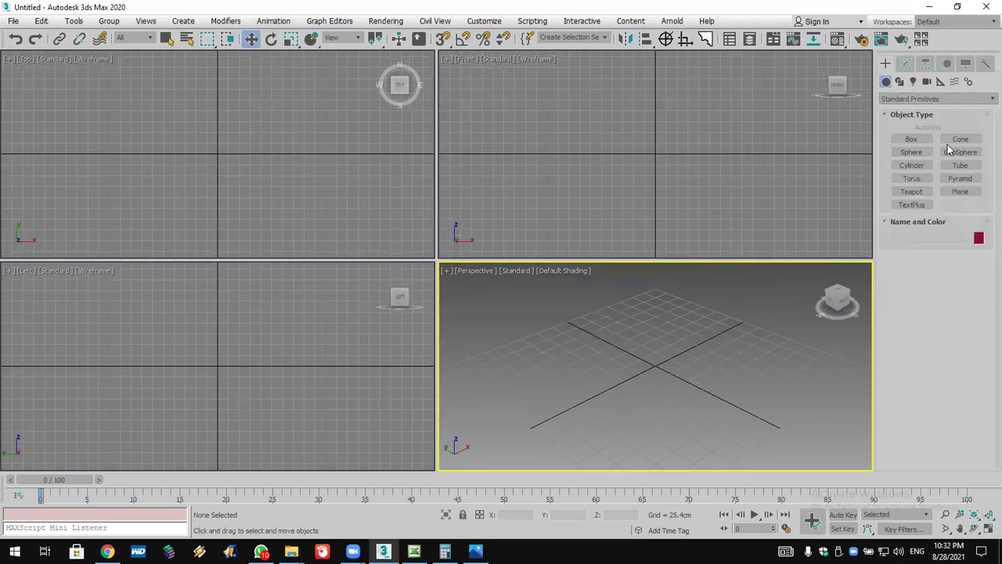
click(911, 139)
drag(156, 81, 264, 192)
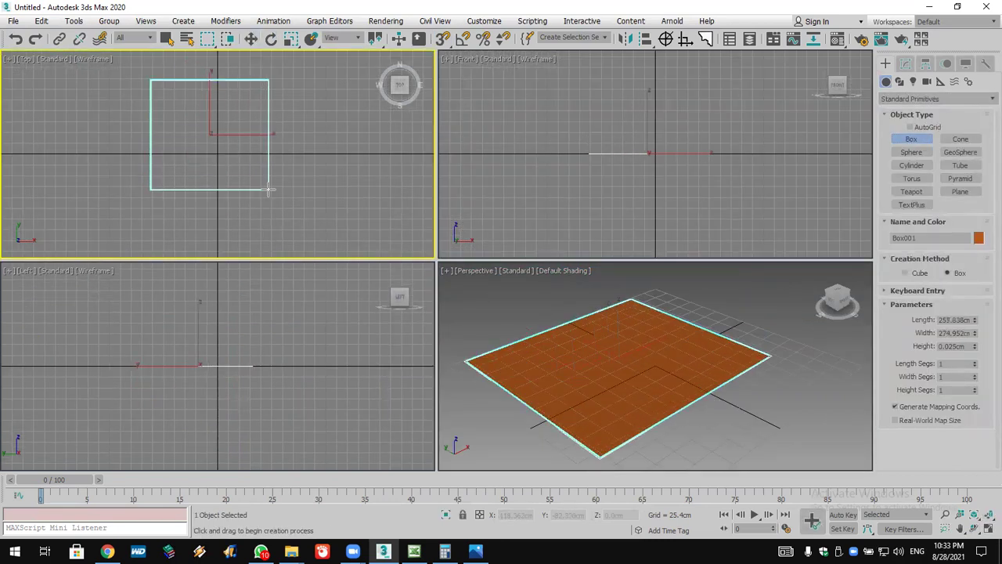
click(642, 314)
scroll(671, 370, down, 4)
Add an Edit Mesh modifier to the box and switch to its Edge sub-object level.
click(905, 63)
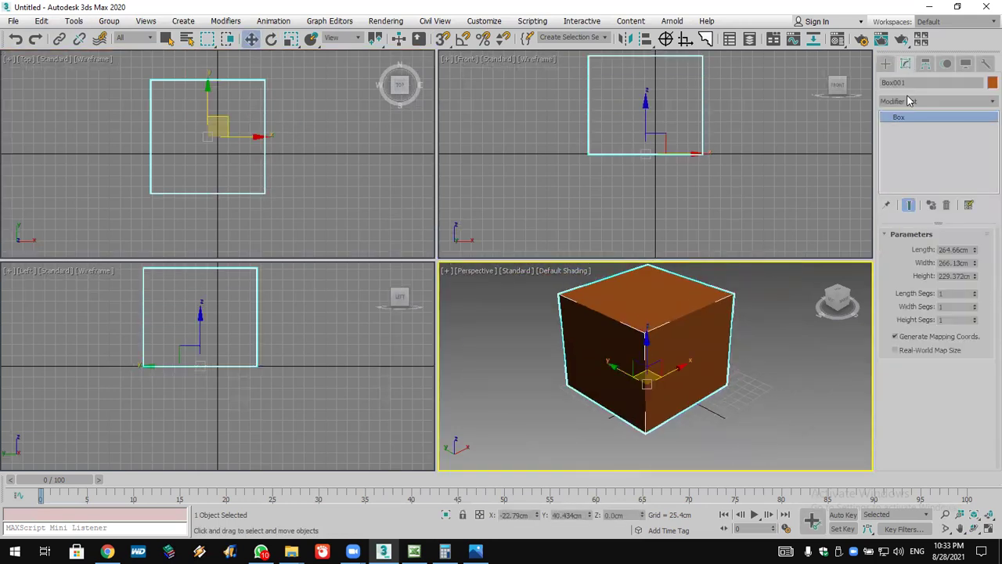
click(909, 102)
key(e)
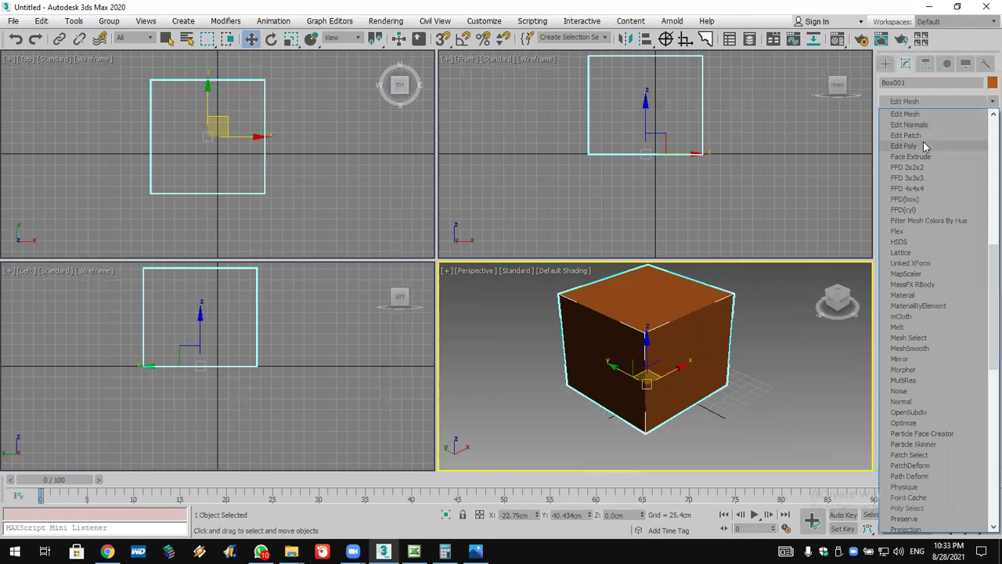
click(908, 114)
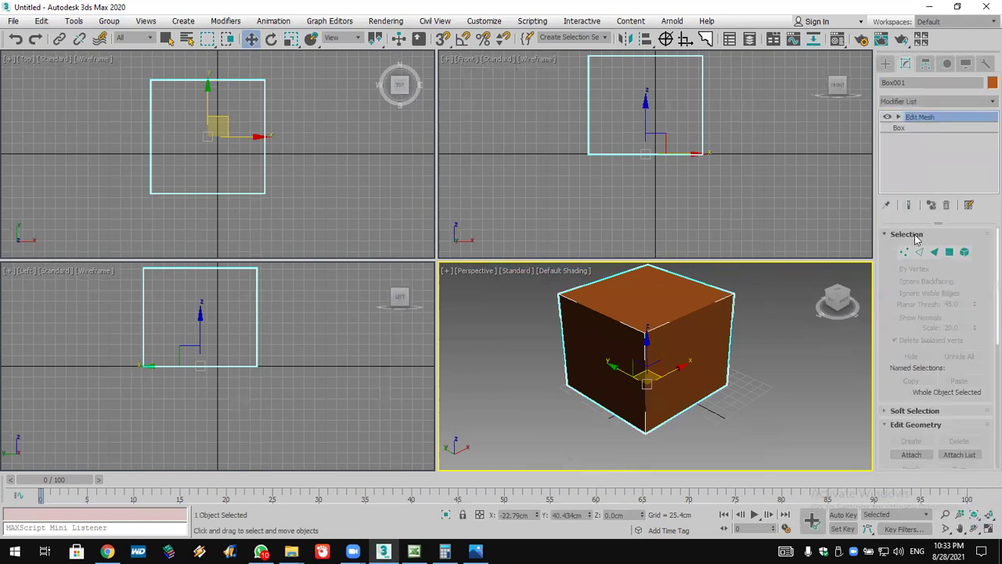
click(899, 117)
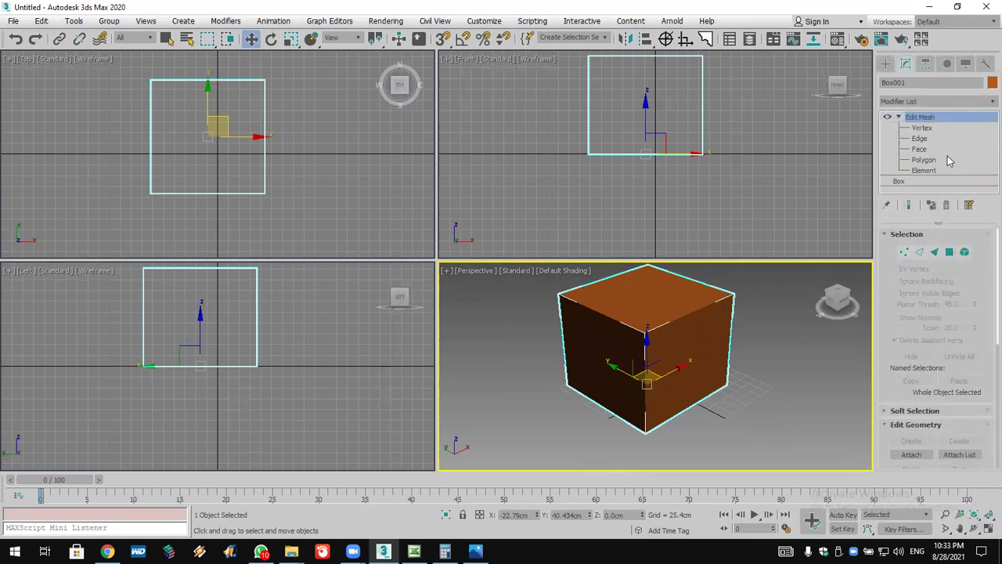
click(919, 139)
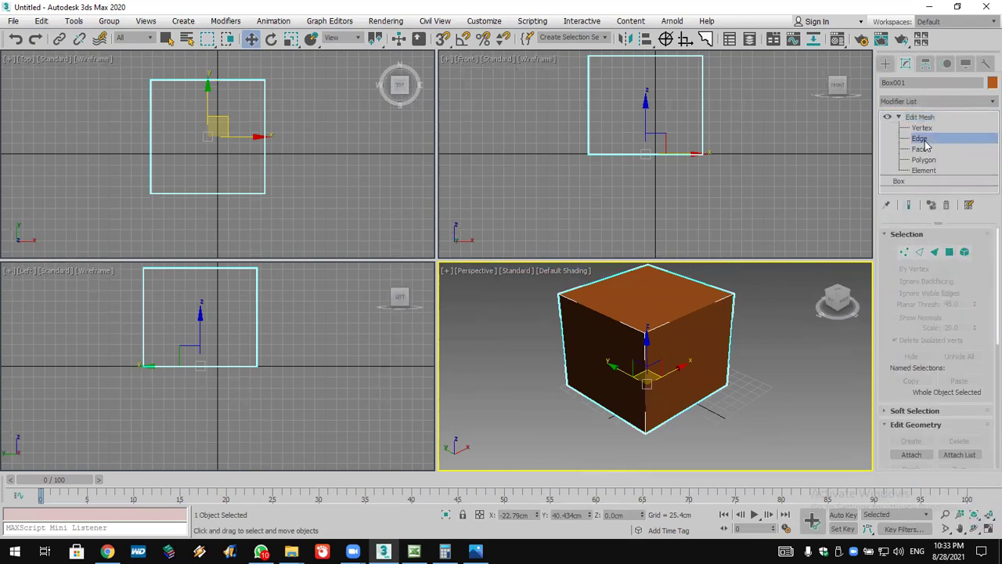
Chamfer the box's front upper edge freehand into a broad slope, and leave edge editing.
click(645, 375)
scroll(934, 393, down, 5)
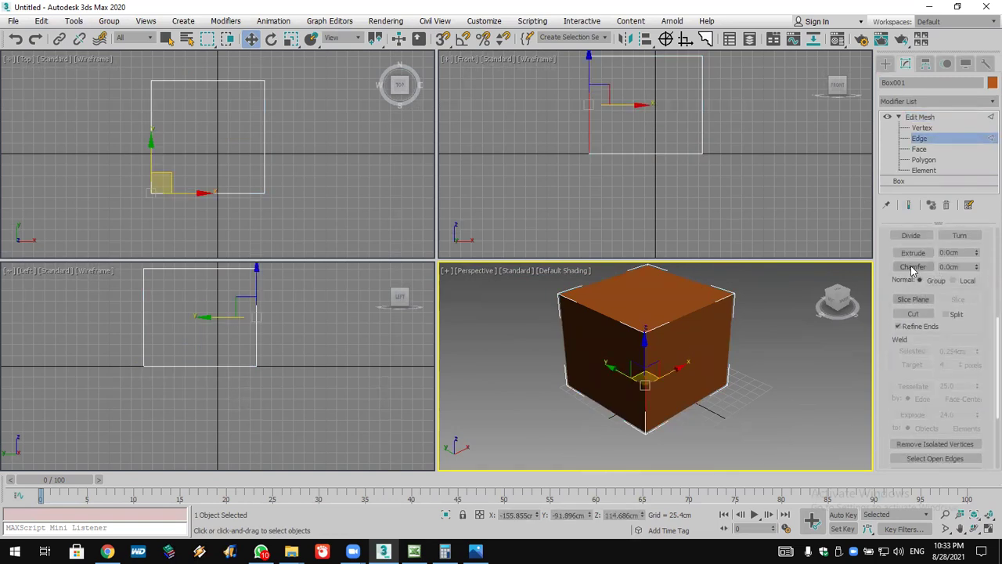
click(917, 267)
double_click(961, 266)
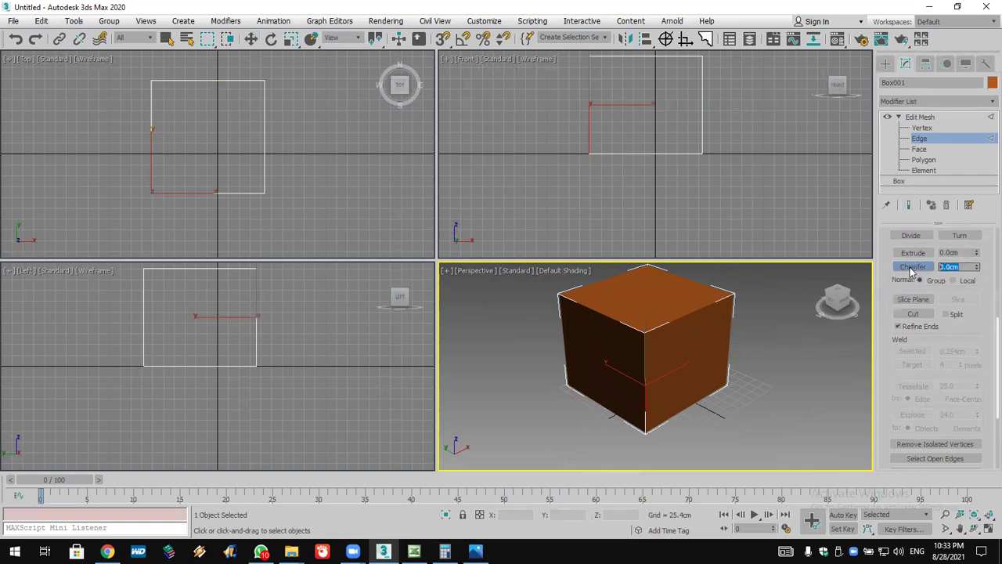
click(689, 311)
drag(688, 297, 699, 327)
middle_drag(700, 368, 693, 380)
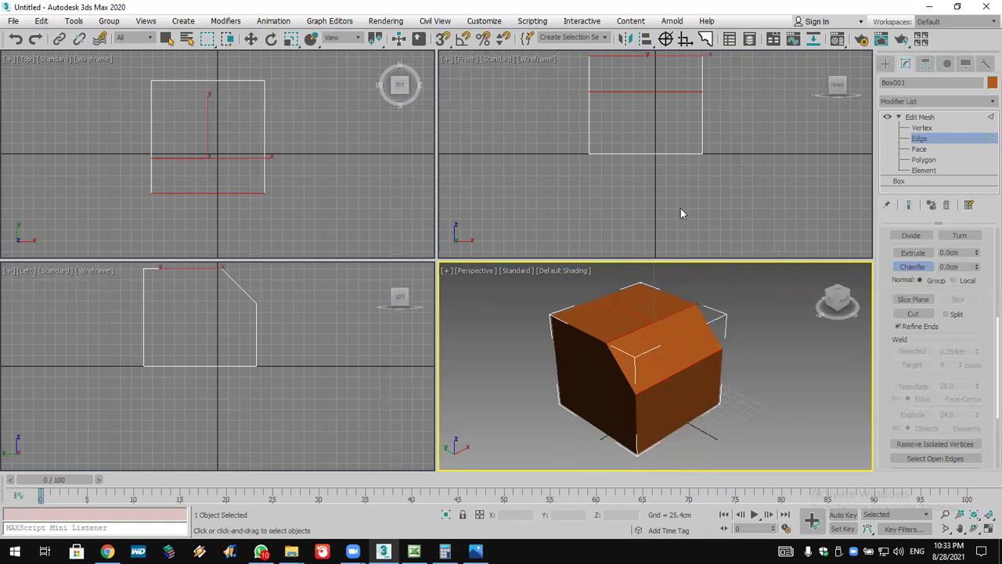
middle_drag(655, 162, 649, 222)
scroll(650, 221, down, 2)
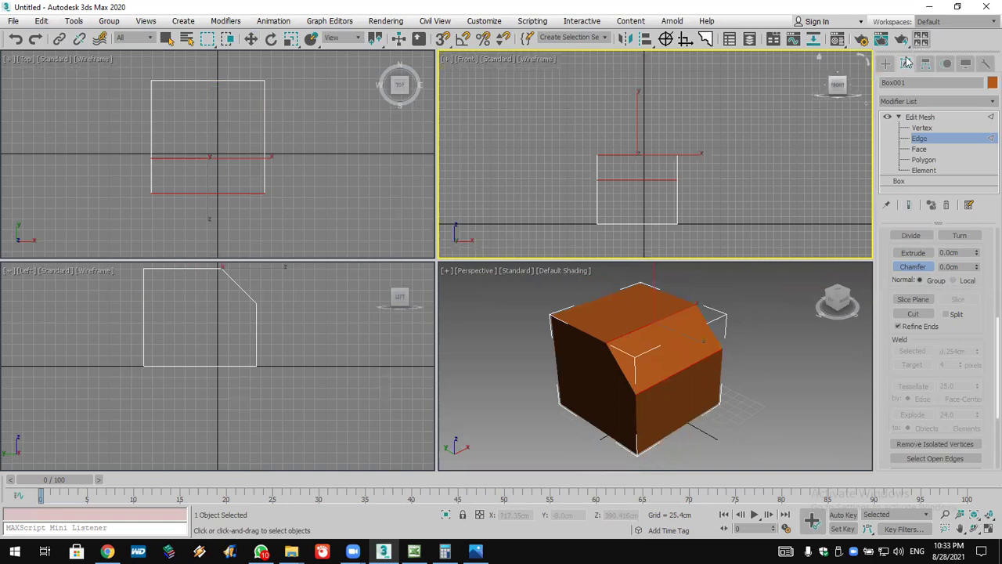
click(885, 63)
key(w)
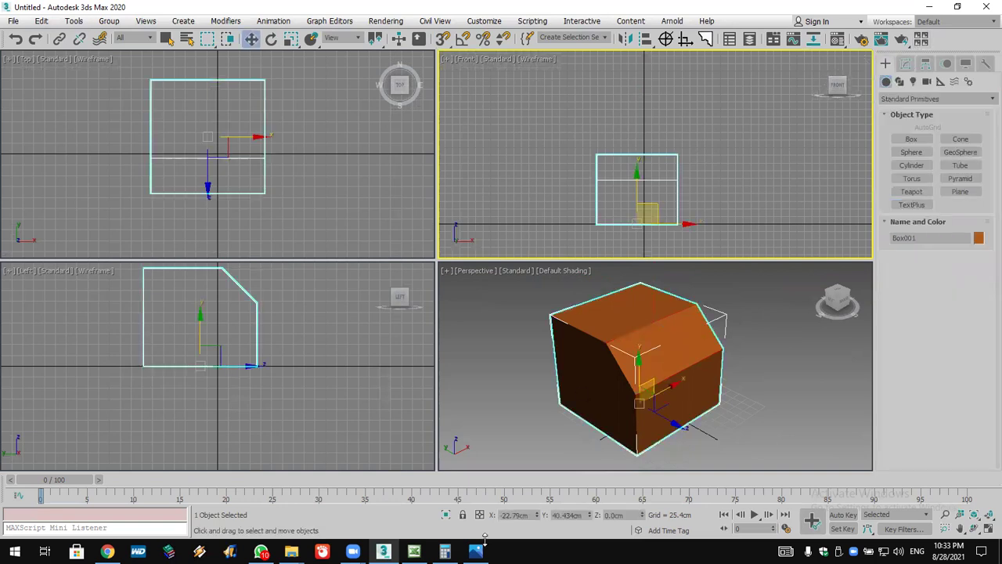
Check the sloped wall in the reference house image in Photos, and reset the 3ds Max scene without saving it.
key(alt+Tab)
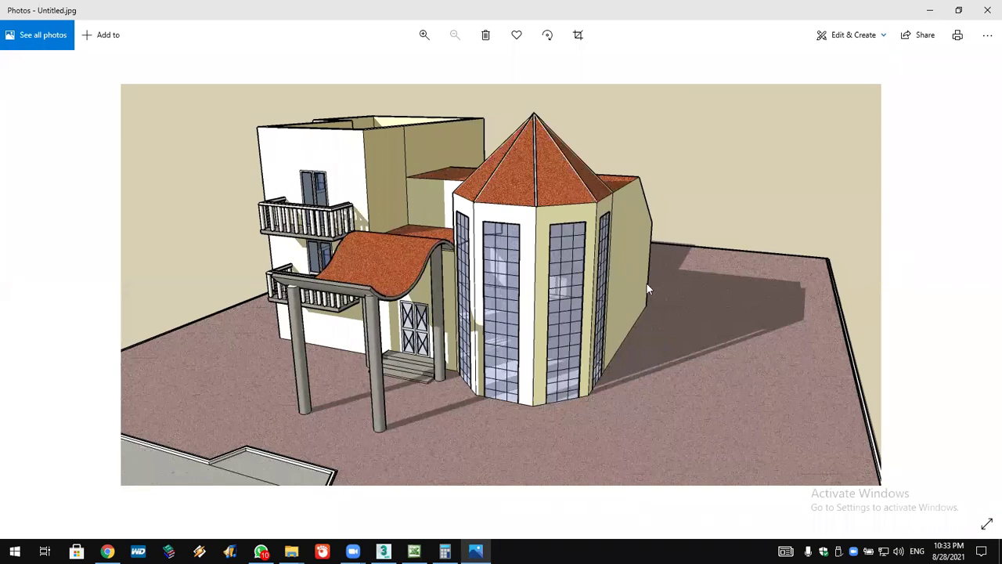
click(985, 11)
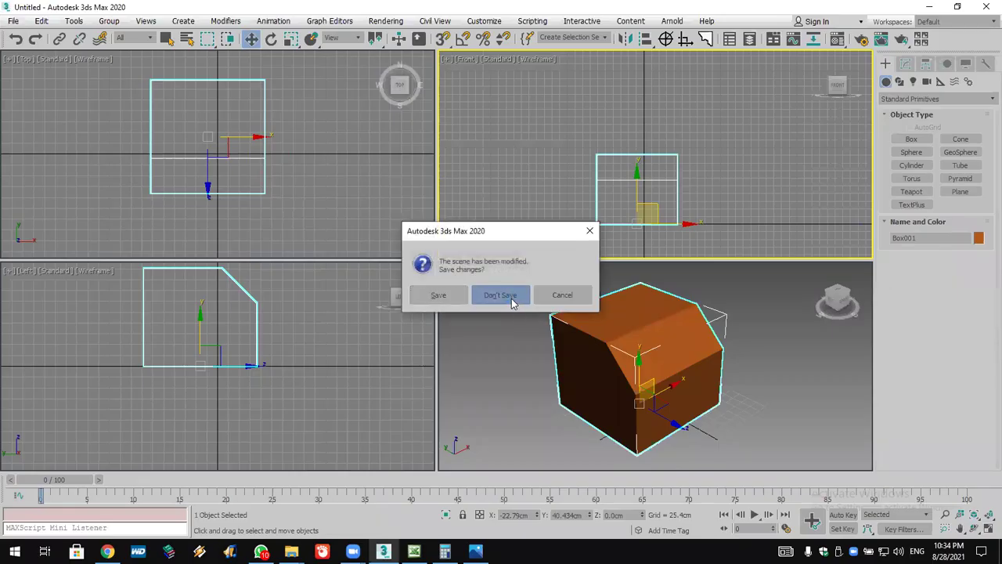
click(510, 295)
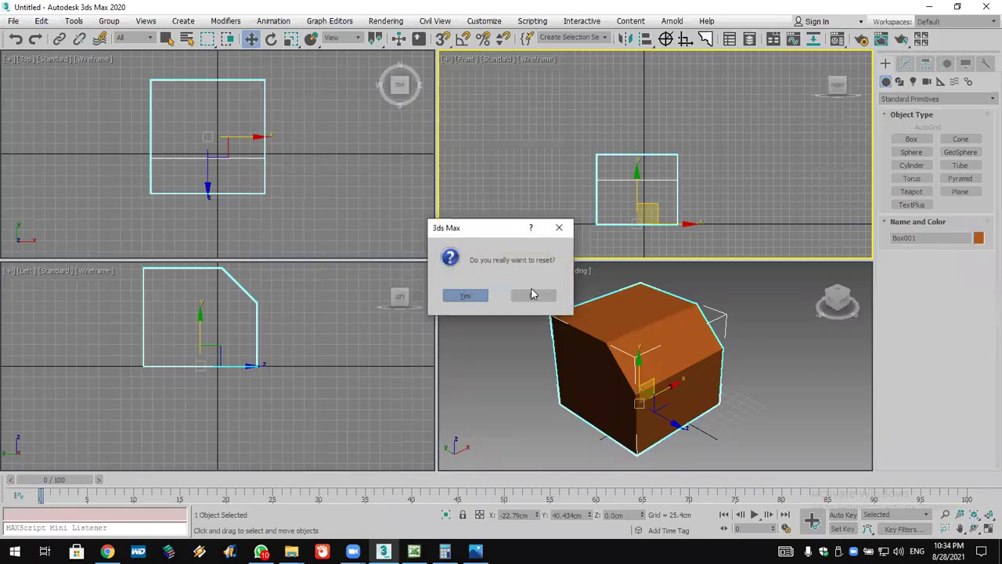
key(Return)
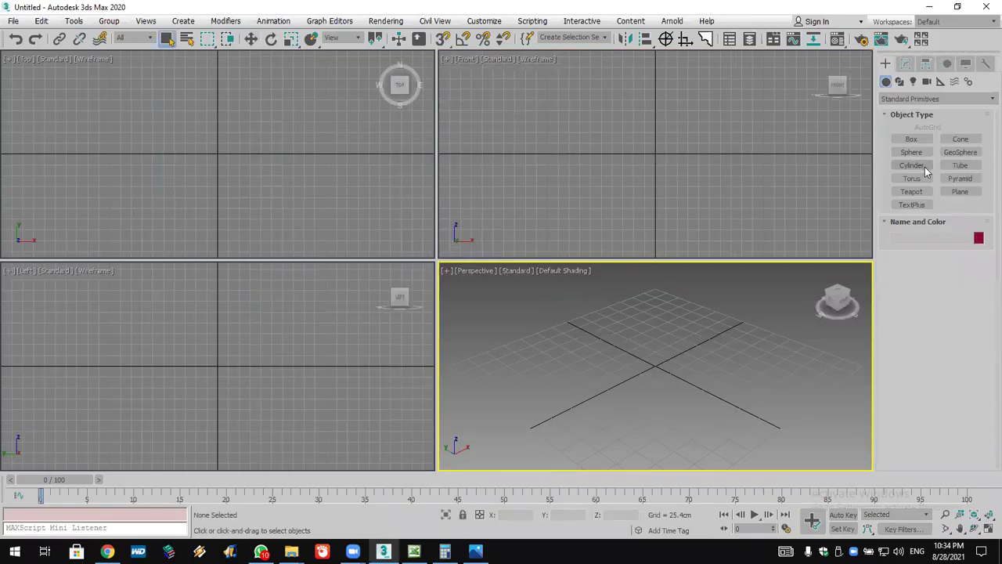
Create a tube at the grid centre with radii of about 164.5 and 157.4 cm and a height of about 282 cm.
click(959, 166)
drag(646, 362, 679, 445)
click(678, 443)
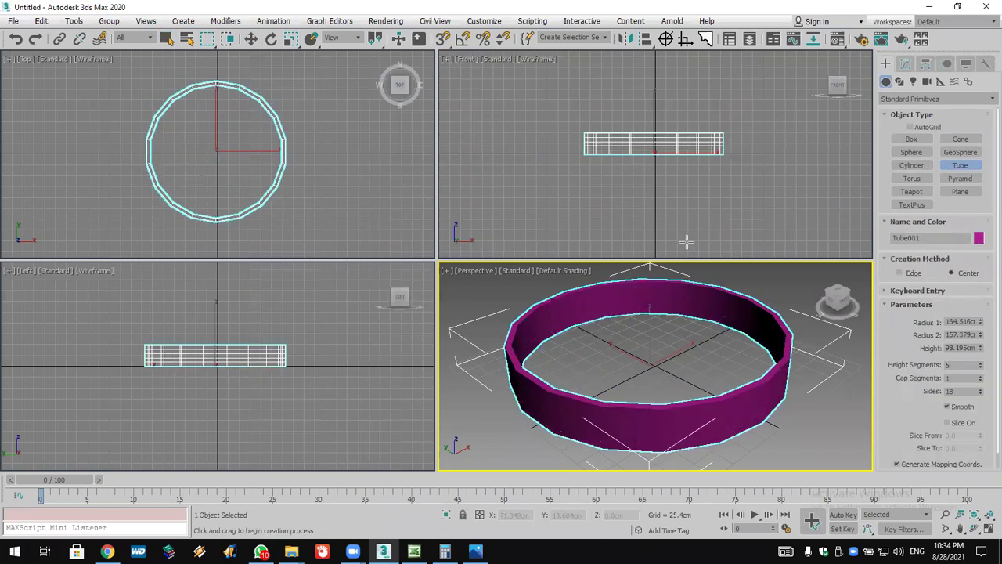
click(723, 279)
Give the tube 8 sides without smoothing, and compare it with the polygonal tower in the reference image in Photos.
double_click(956, 390)
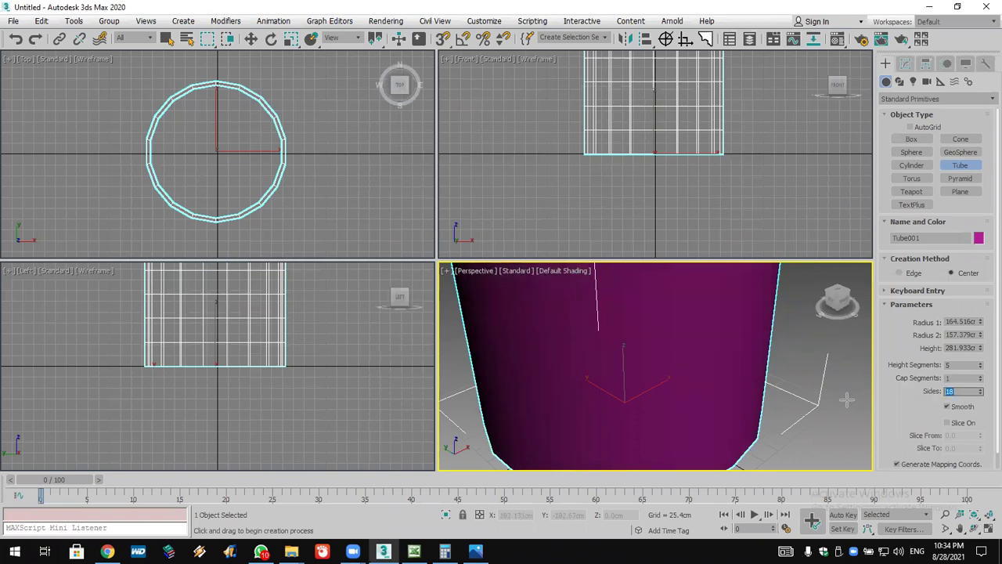
text(8)
key(Return)
click(949, 407)
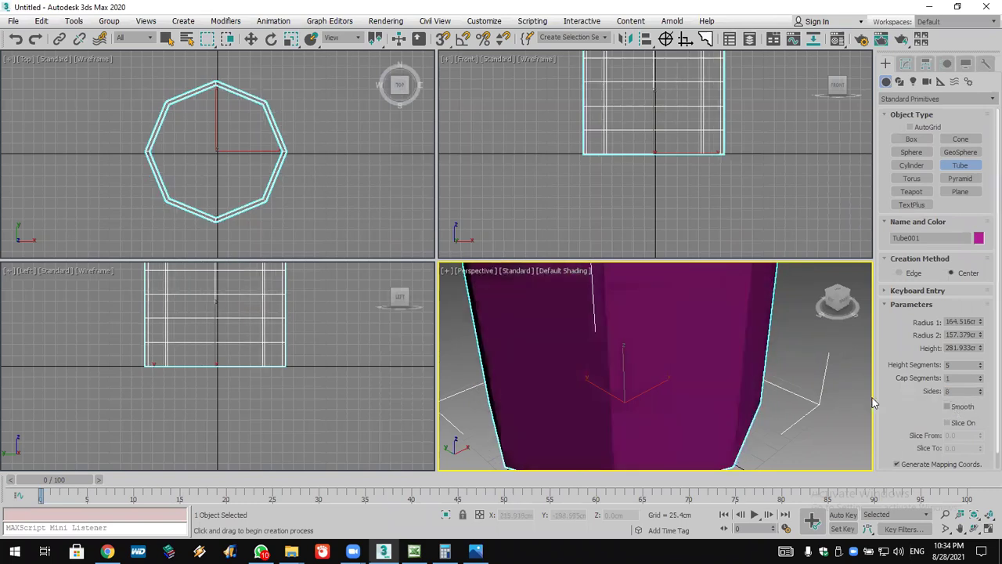
scroll(692, 379, down, 5)
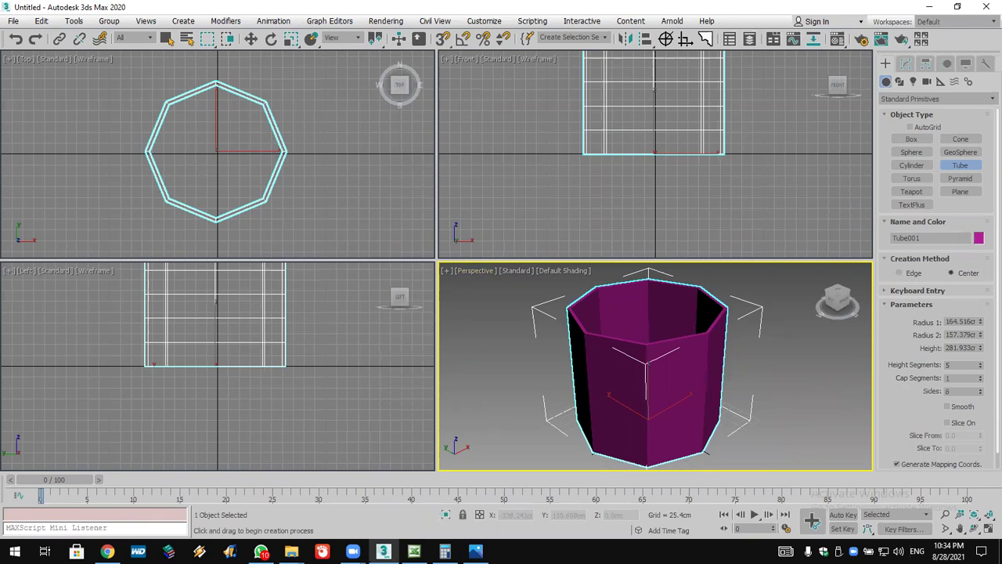
key(alt+Tab)
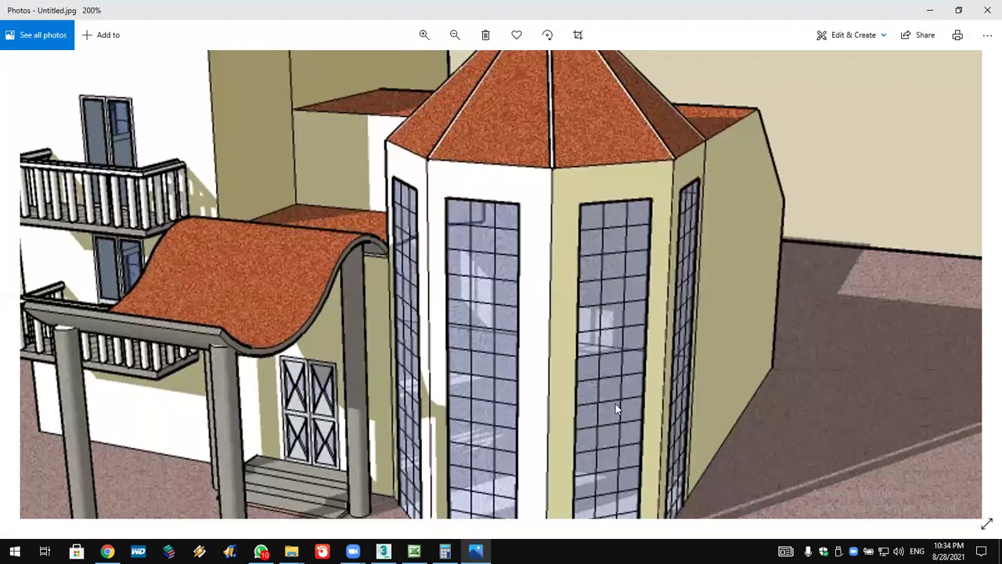
scroll(617, 402, down, 3)
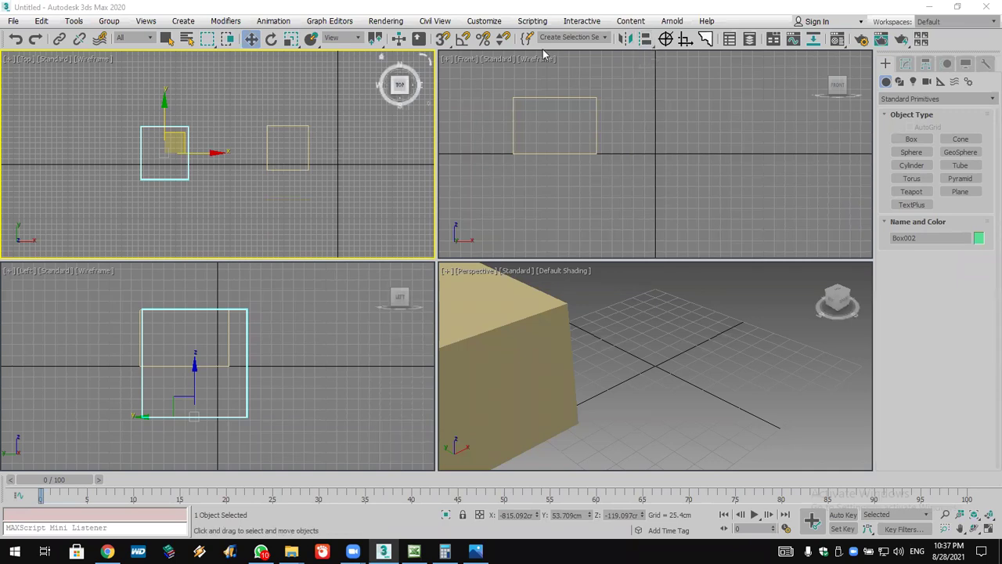
Try aligning the selected box to the other box in Y, comparing its maximum and centre against the target's maximum.
click(645, 38)
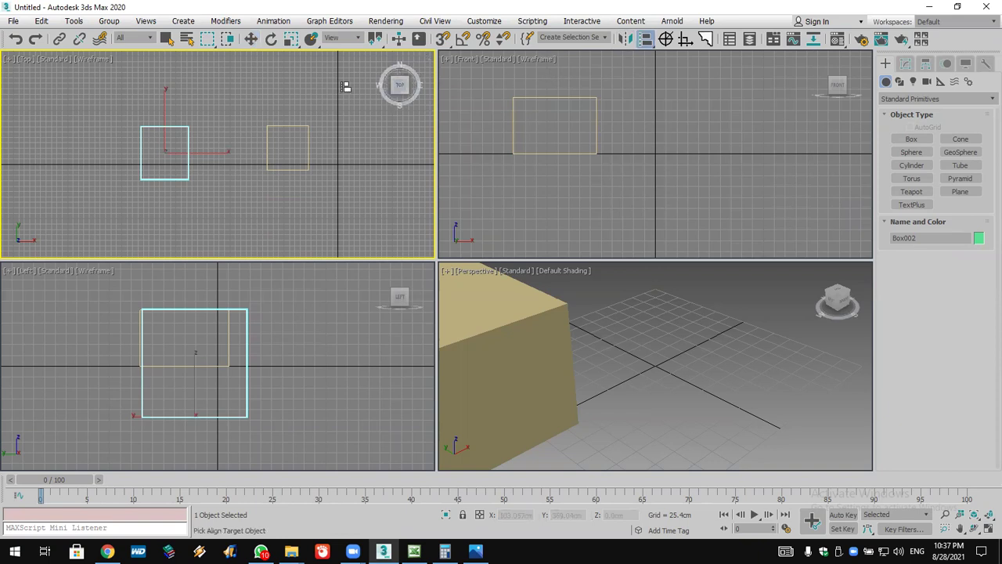
click(272, 154)
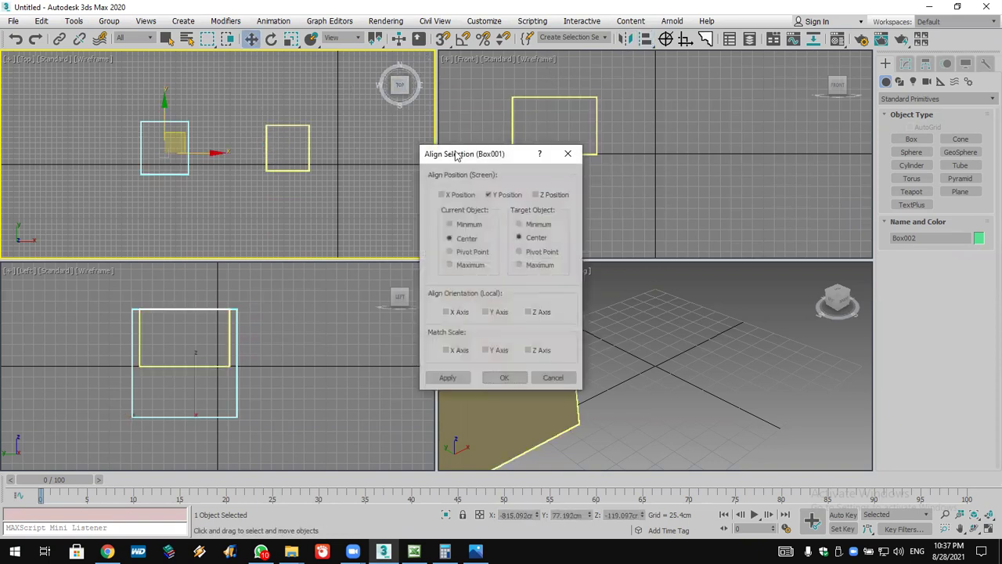
drag(454, 154, 396, 70)
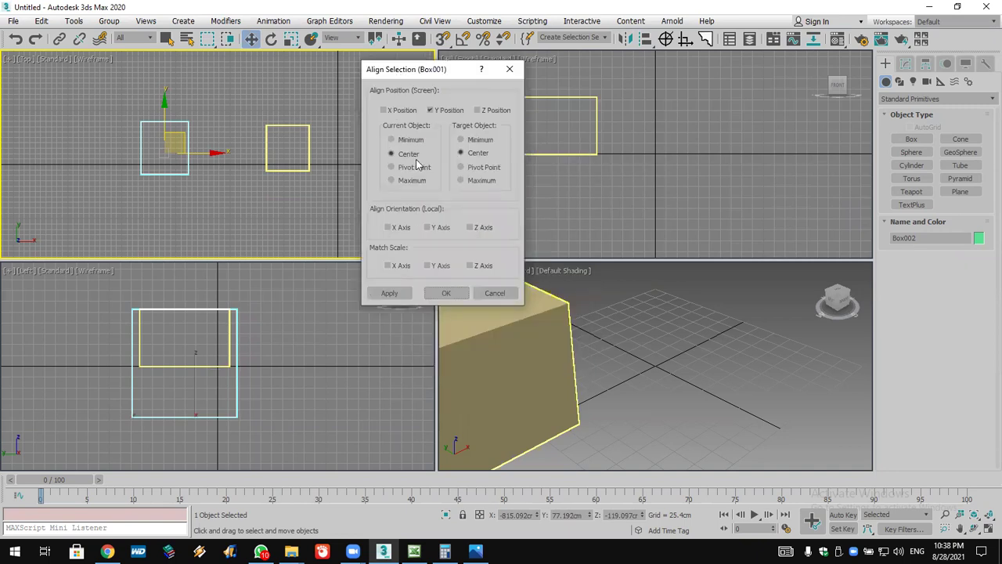
click(473, 168)
click(479, 180)
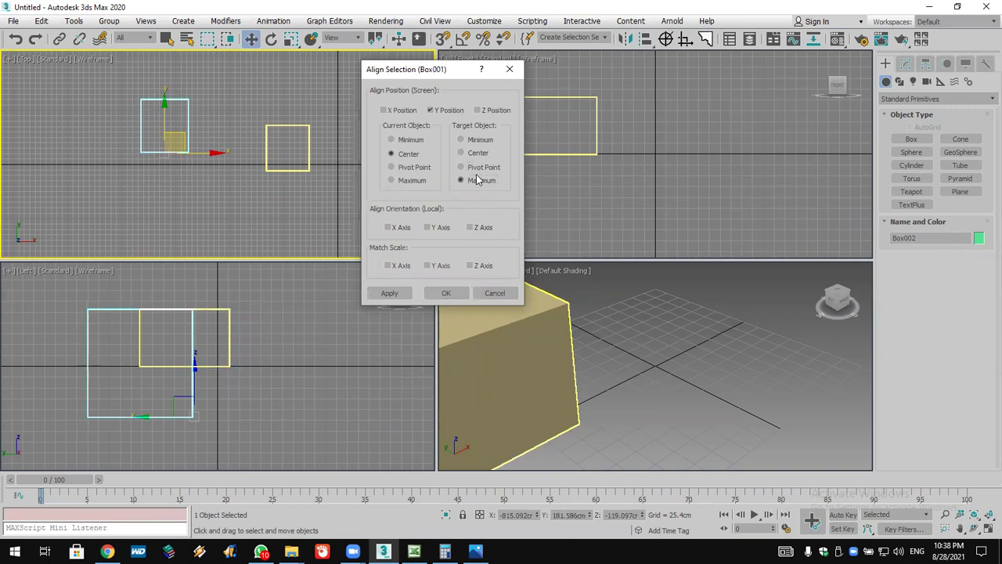
click(412, 180)
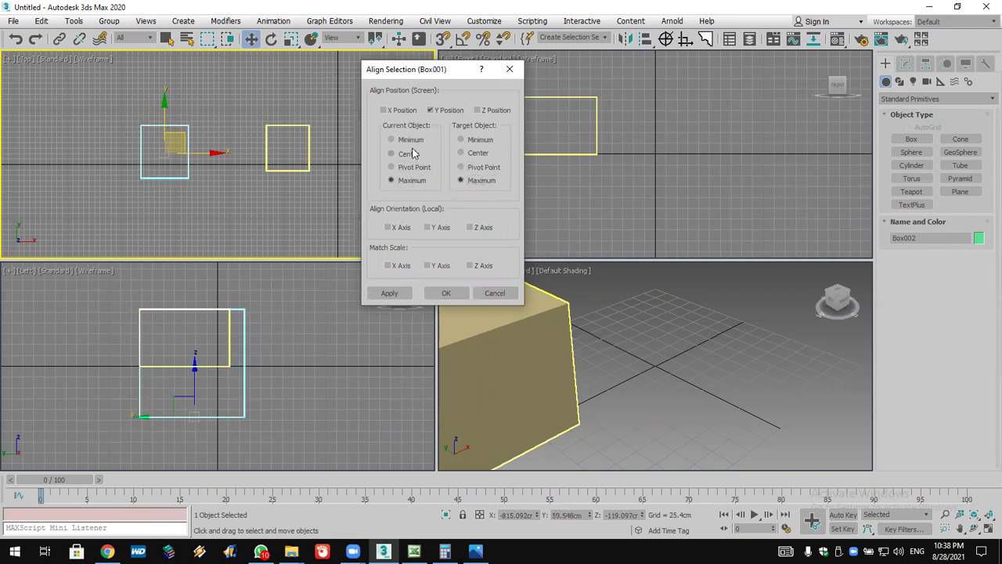
click(412, 141)
click(409, 154)
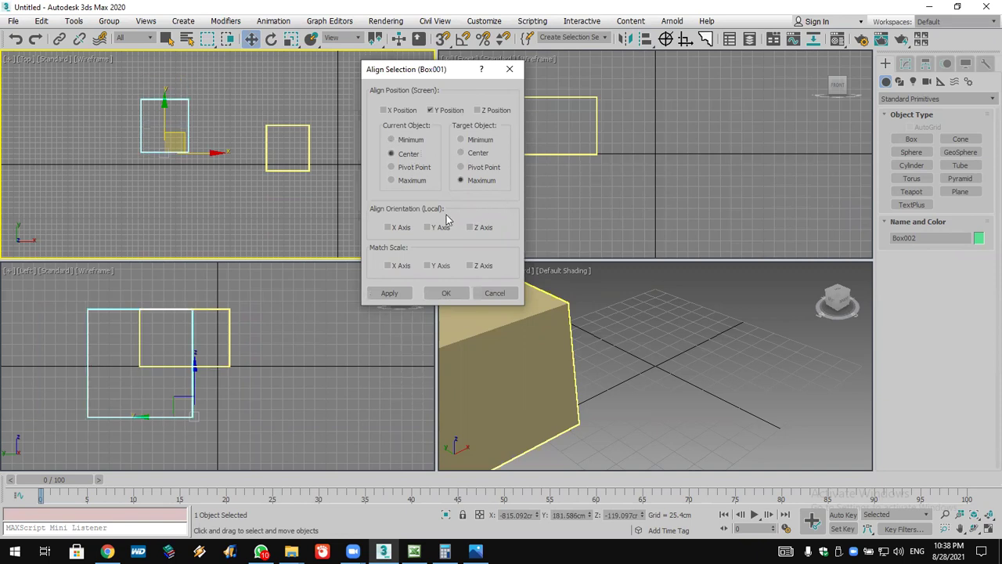
Try X and Y orientation alignment and X and Z position alignment to the other box, and cancel the alignment.
click(402, 227)
click(439, 228)
click(439, 228)
click(391, 227)
click(400, 110)
click(439, 112)
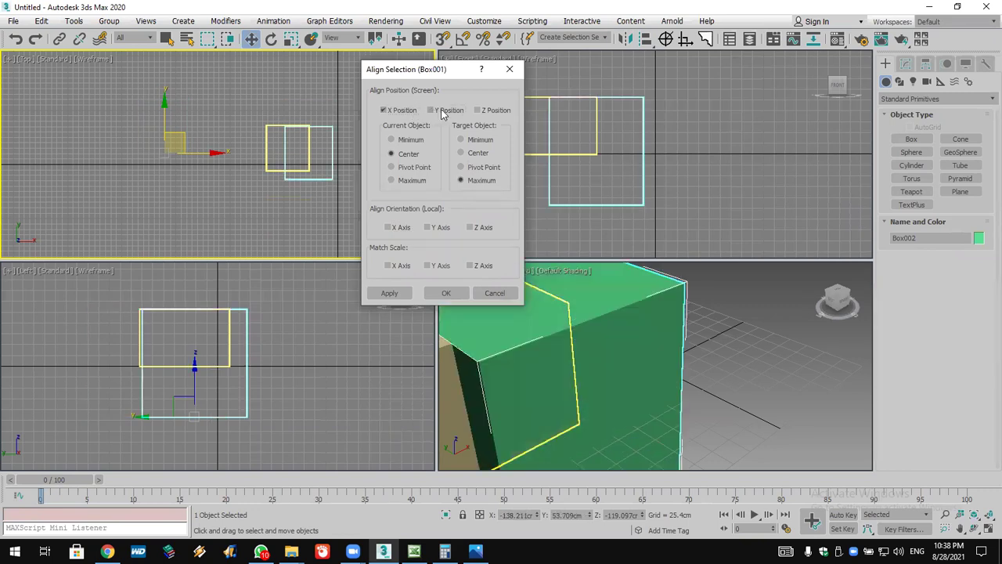
click(479, 110)
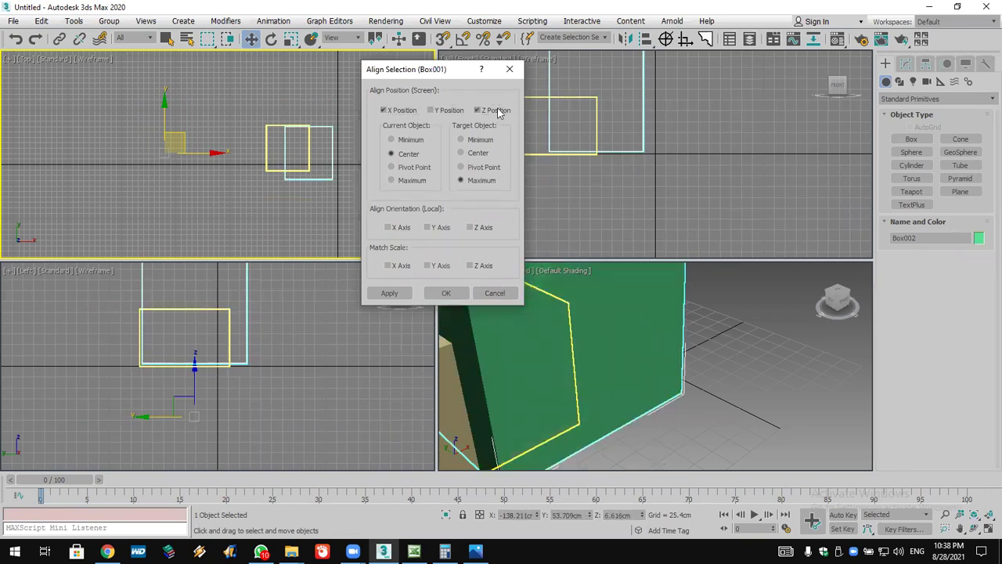
click(490, 295)
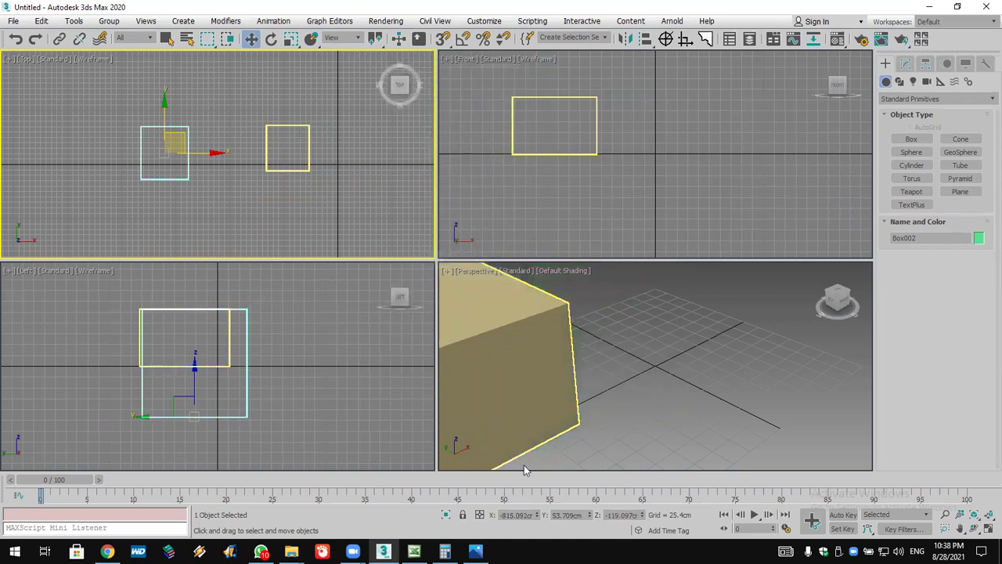